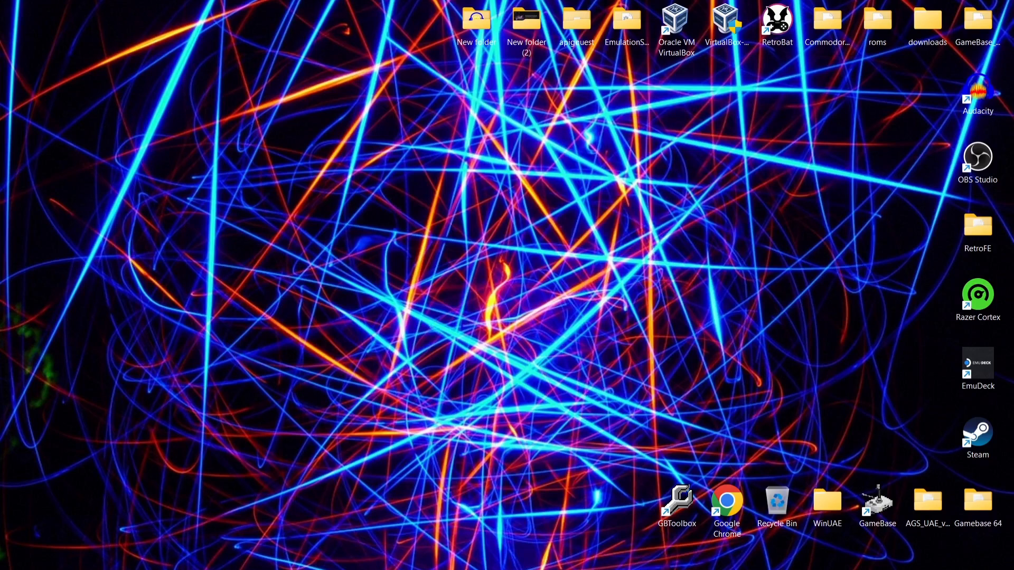
Step: Switch to Chrome, open the RetroArch download page and find the Windows 11 / 10 / 8.1 / 8 / 7 downloads
mouse_move(467, 568)
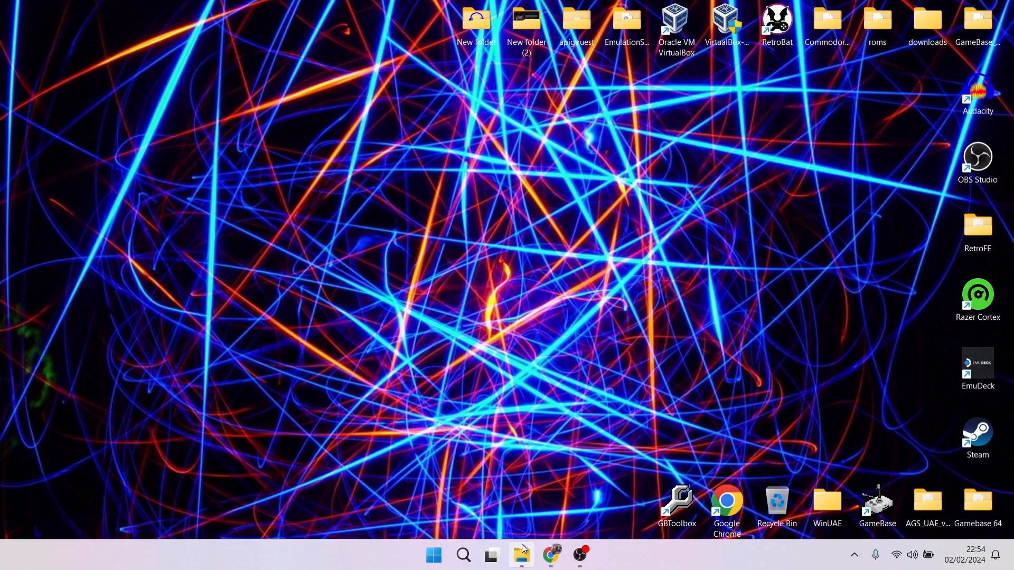
click(563, 560)
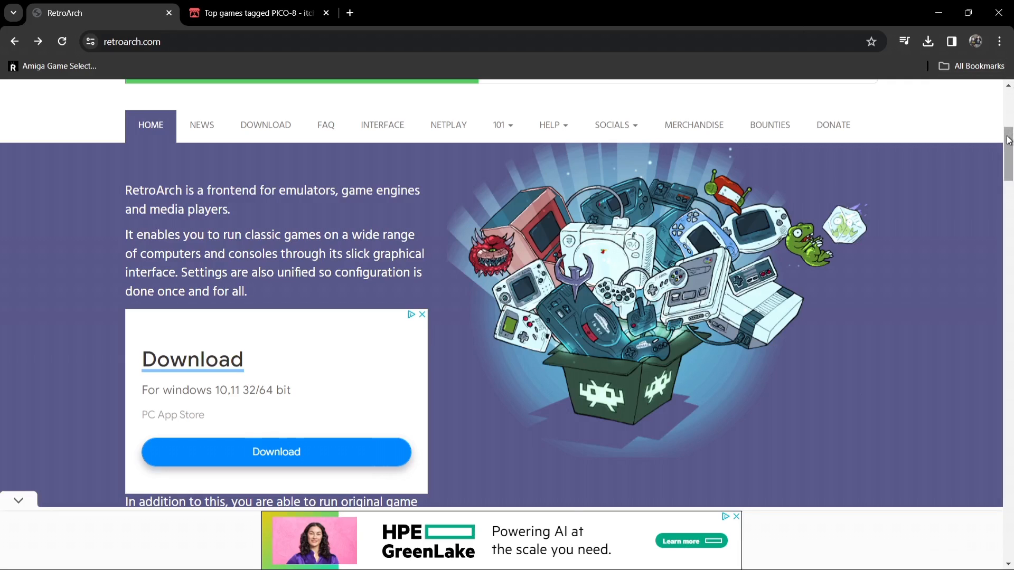
click(264, 126)
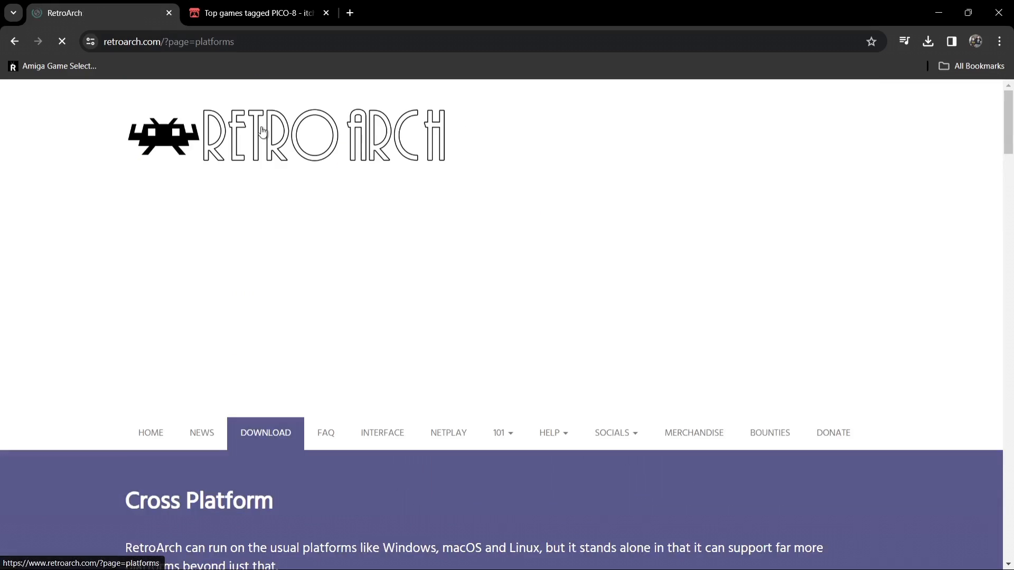
drag(1010, 119, 1011, 220)
scroll(296, 324, down, 4)
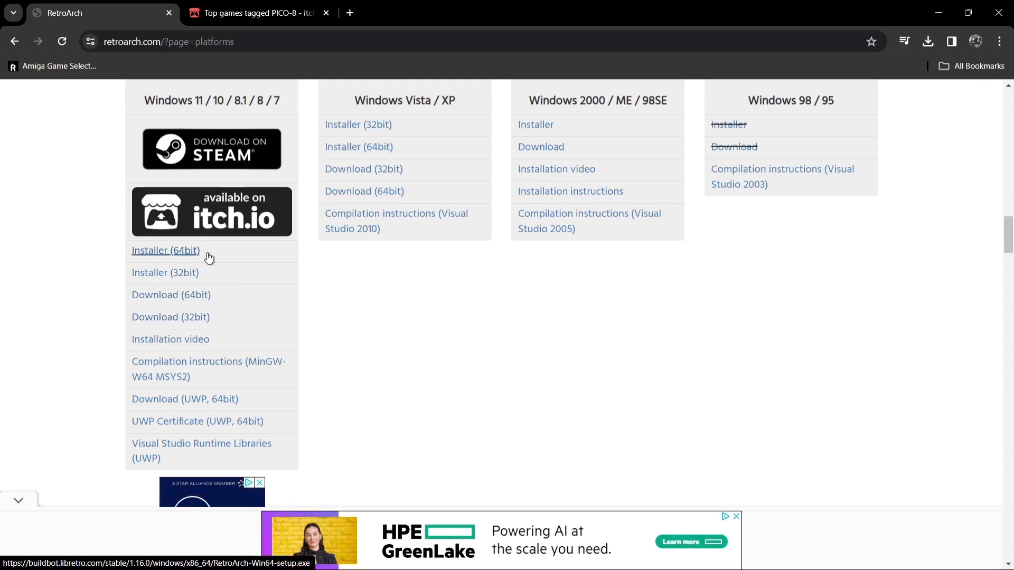
mouse_move(208, 257)
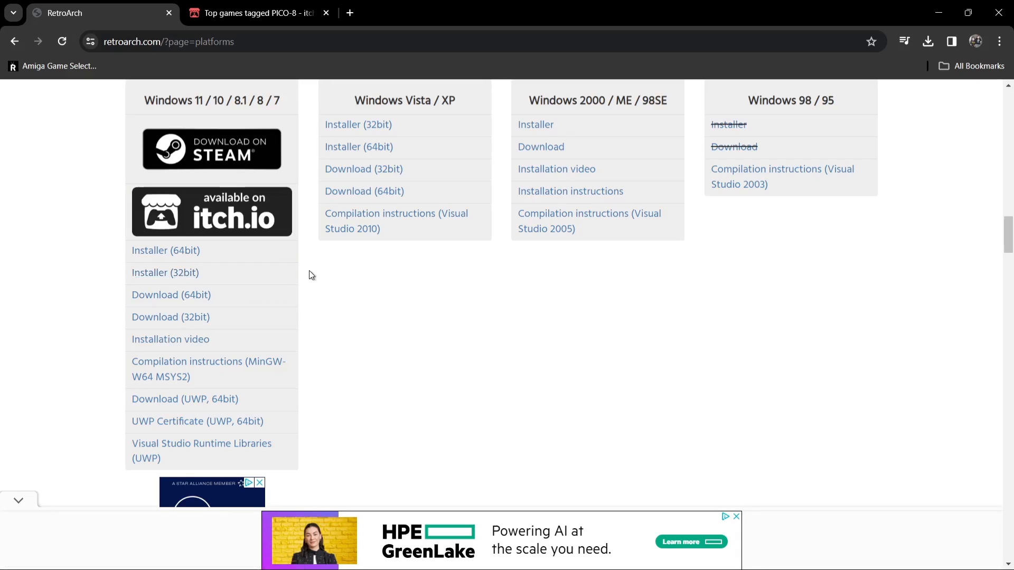
Step: Search Windows for "system", check the system type in System Information, and close it
mouse_move(491, 566)
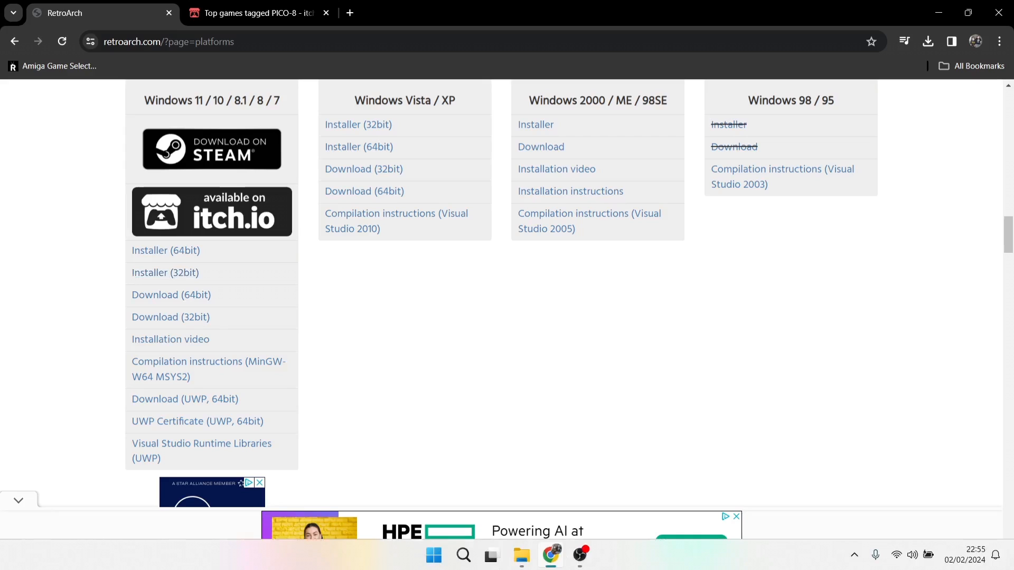
click(464, 554)
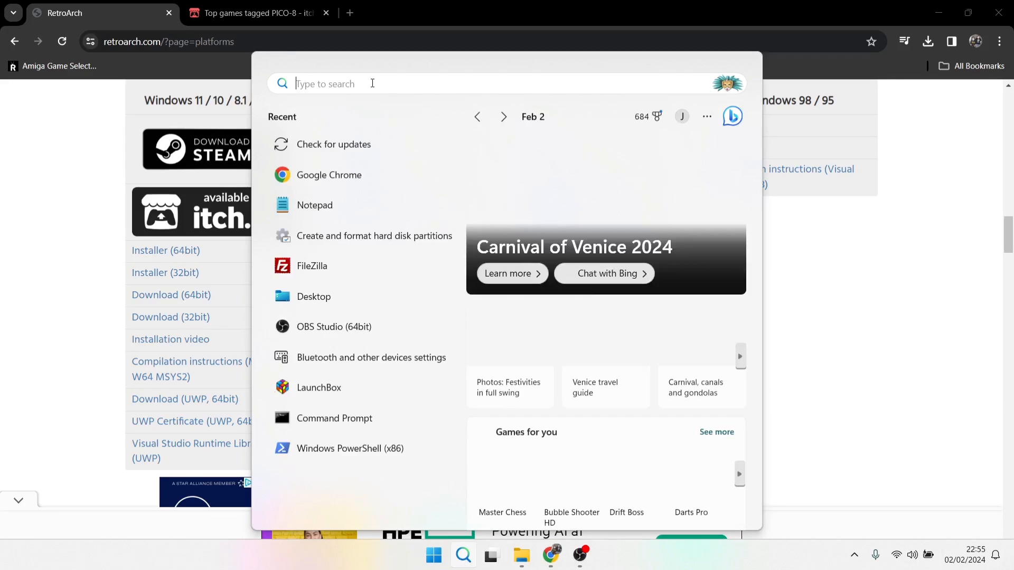
text(system)
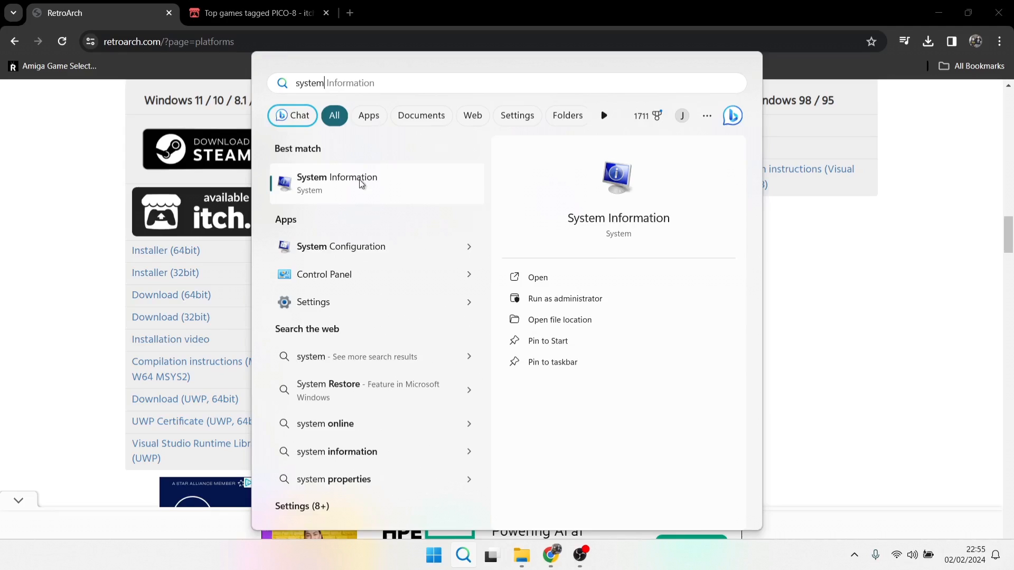
click(361, 184)
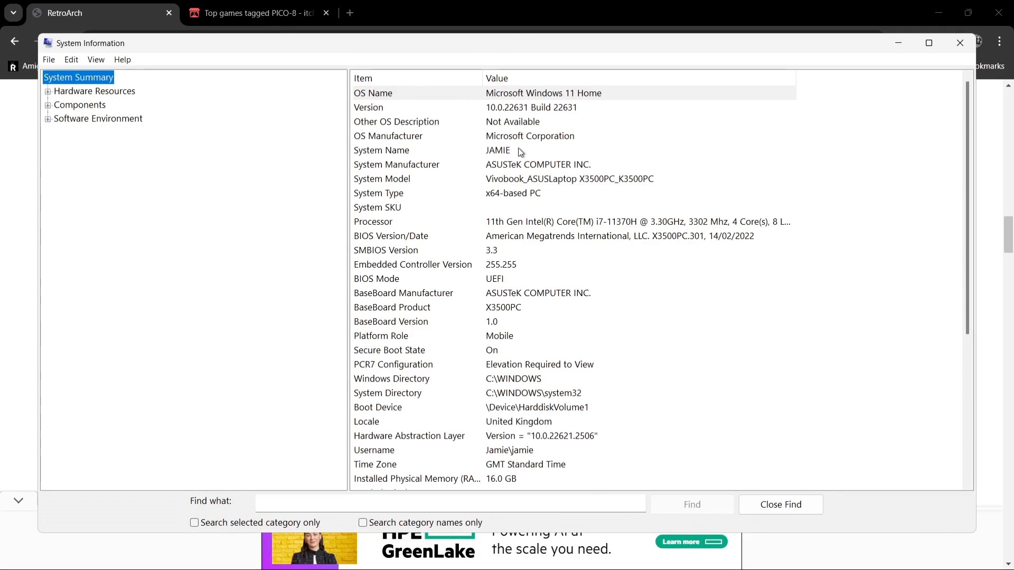
click(397, 195)
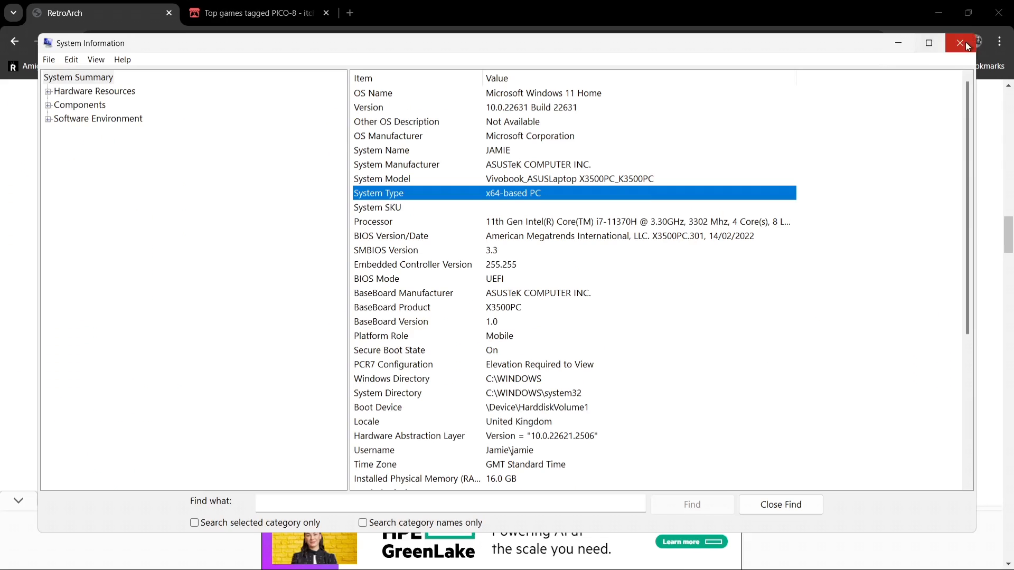
click(964, 43)
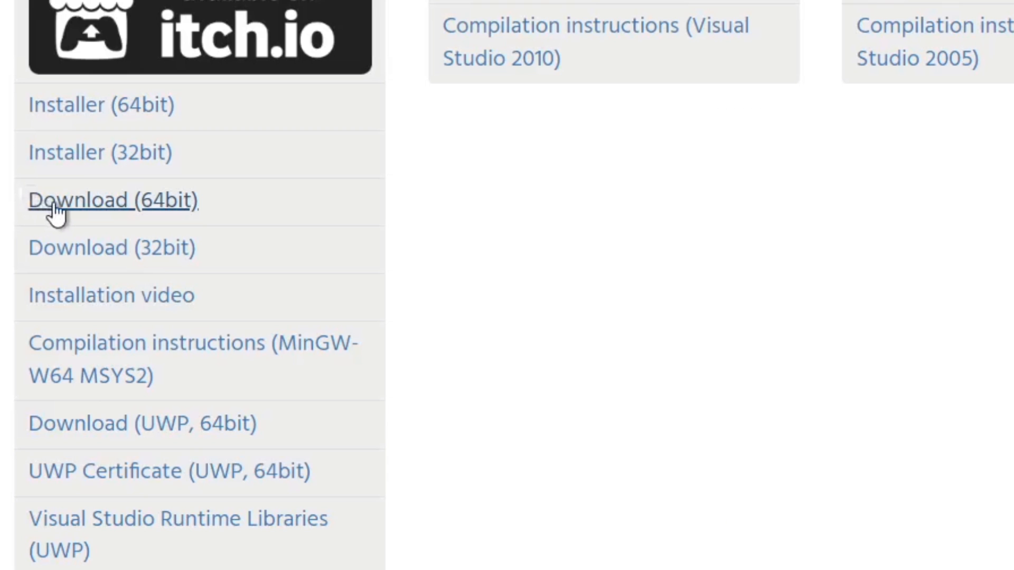
Step: Download the 64-bit RetroArch archive for Windows, open RetroArch.7z in WinRAR and dismiss the trial notice
mouse_move(59, 209)
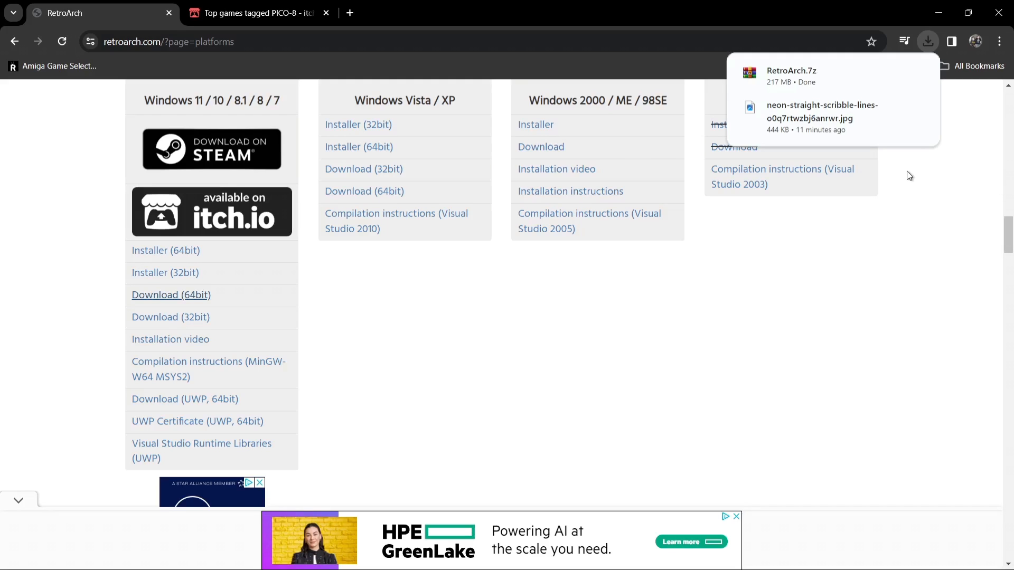
mouse_move(797, 74)
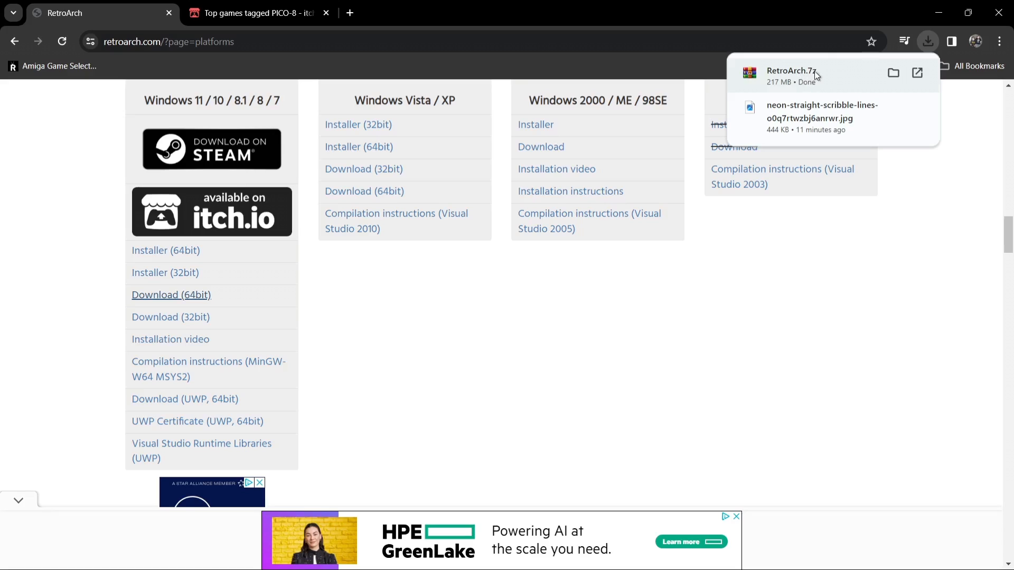
click(816, 76)
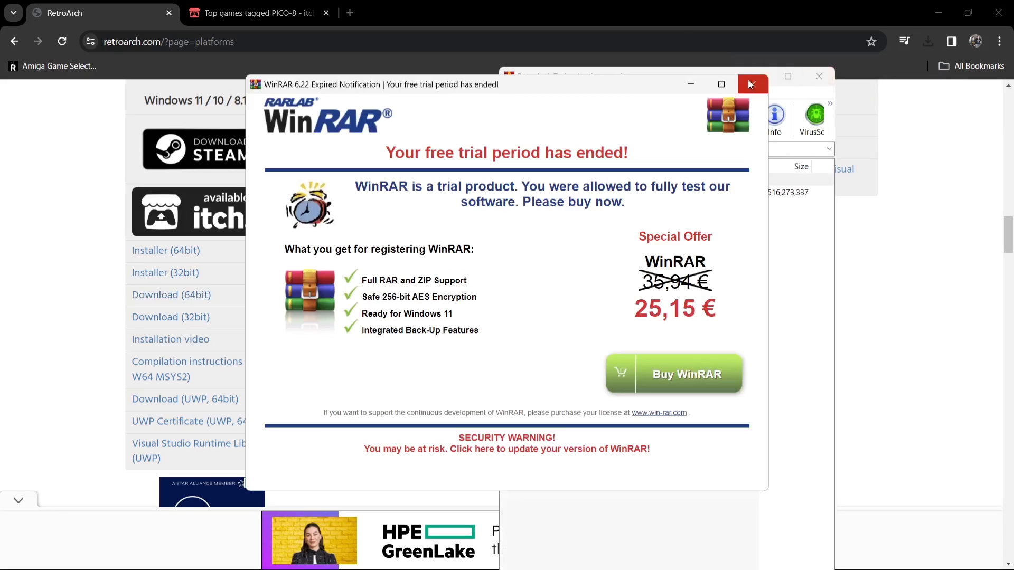
click(751, 85)
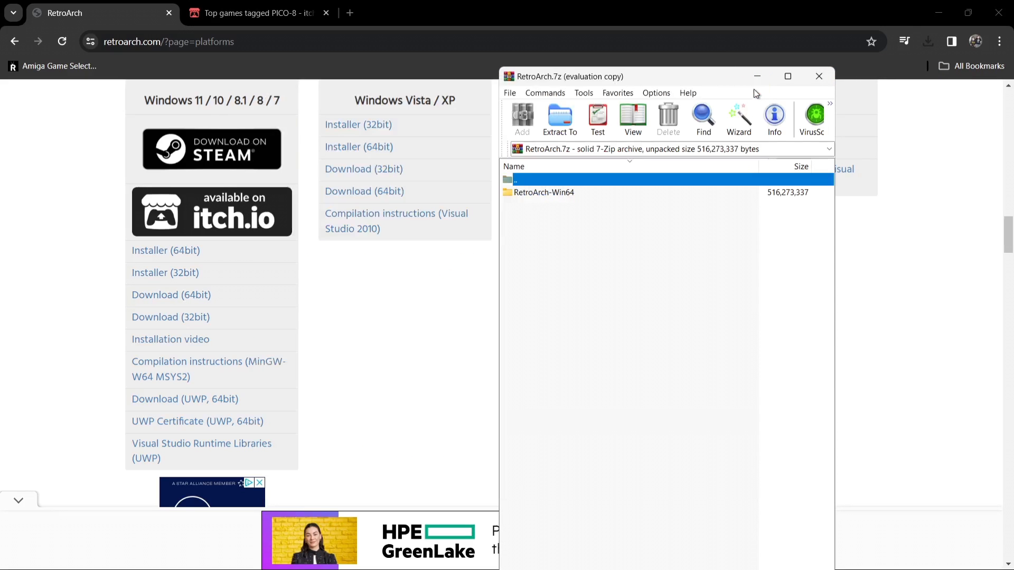
Step: Extract the RetroArch-Win64 folder from the archive to the desktop and close WinRAR
click(941, 11)
drag(615, 80, 706, 40)
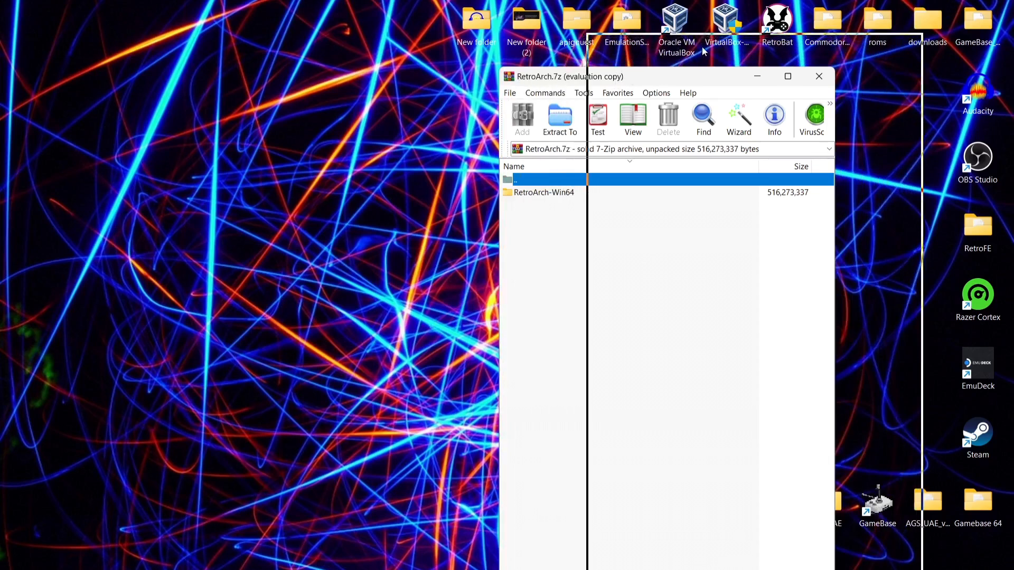
click(634, 157)
drag(633, 157, 236, 153)
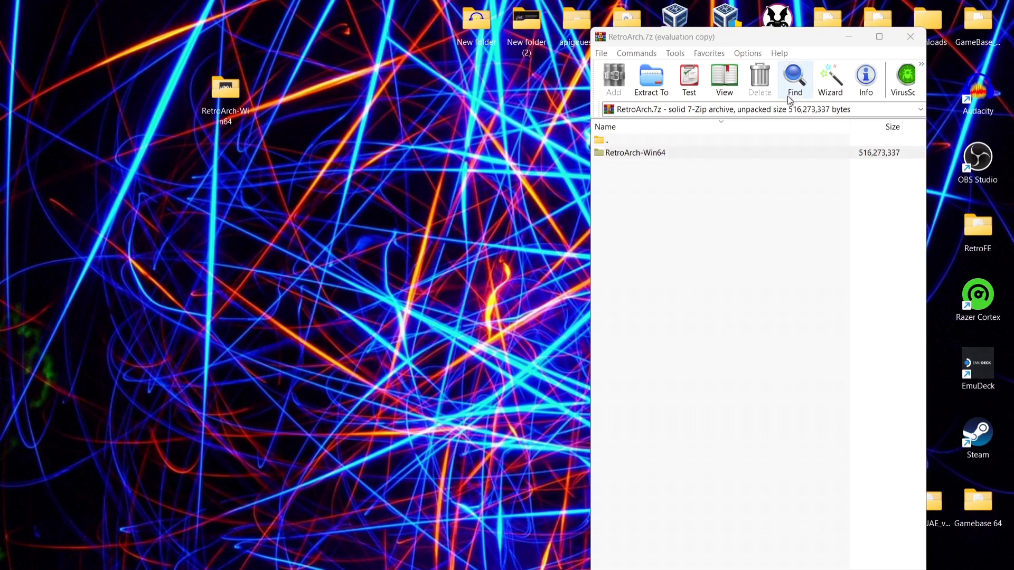
click(910, 36)
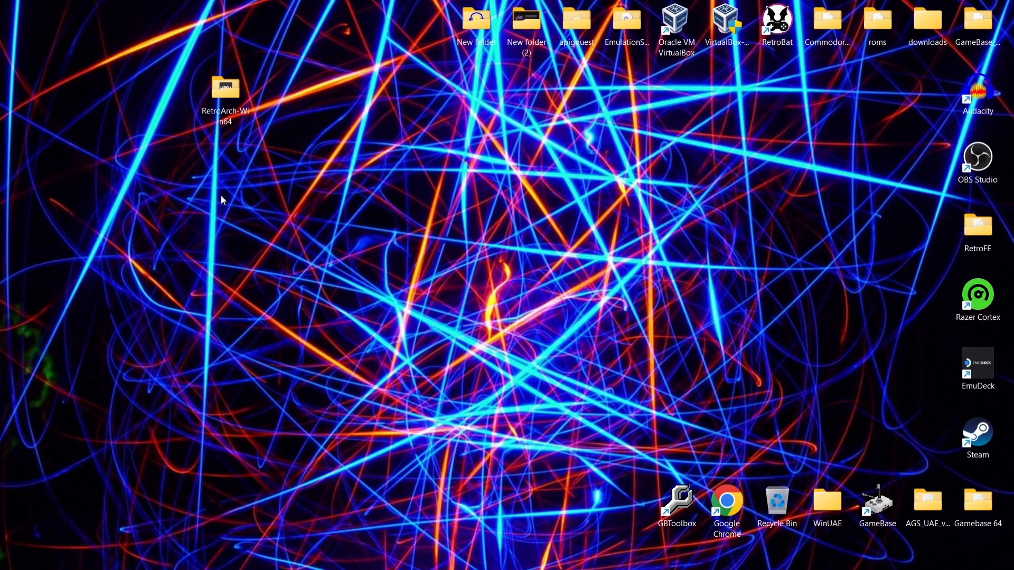
Step: Open the extracted RetroArch-Win64 folder in a maximized window and look inside its system subfolder
double_click(232, 100)
double_click(564, 8)
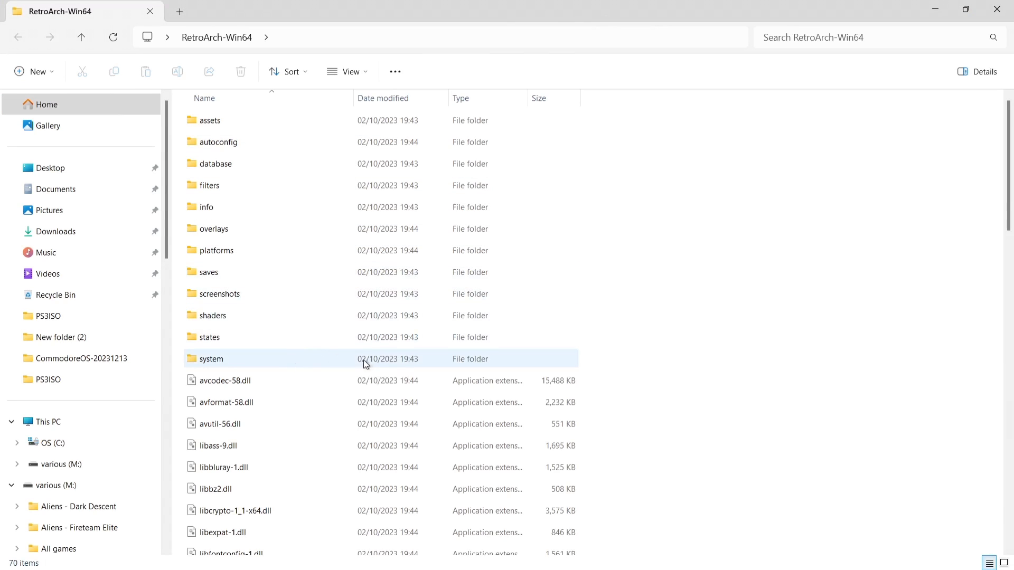
double_click(403, 360)
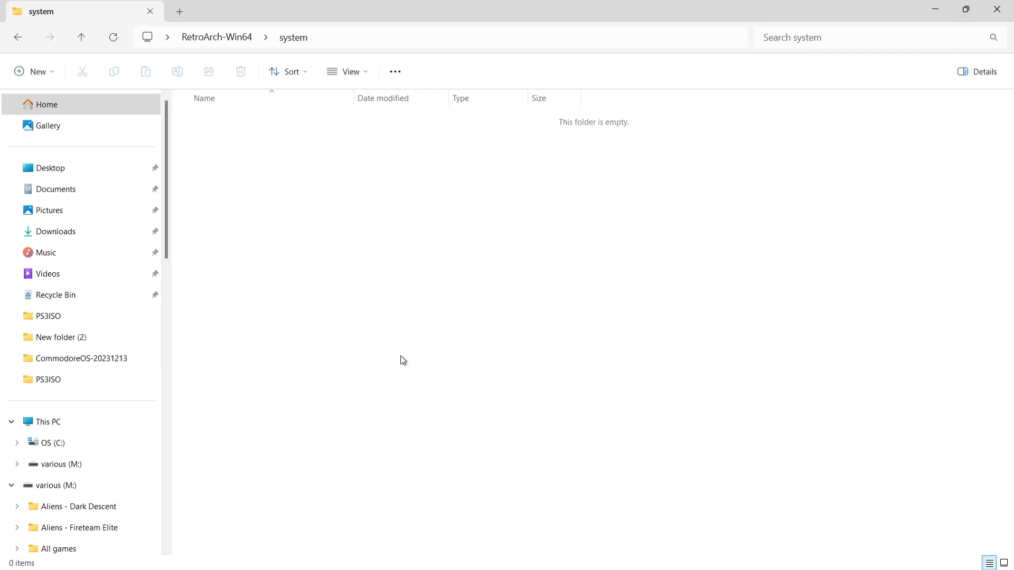
Step: Browse to the personal profile folder under Users on the C: drive and look through its contents
click(71, 421)
click(74, 443)
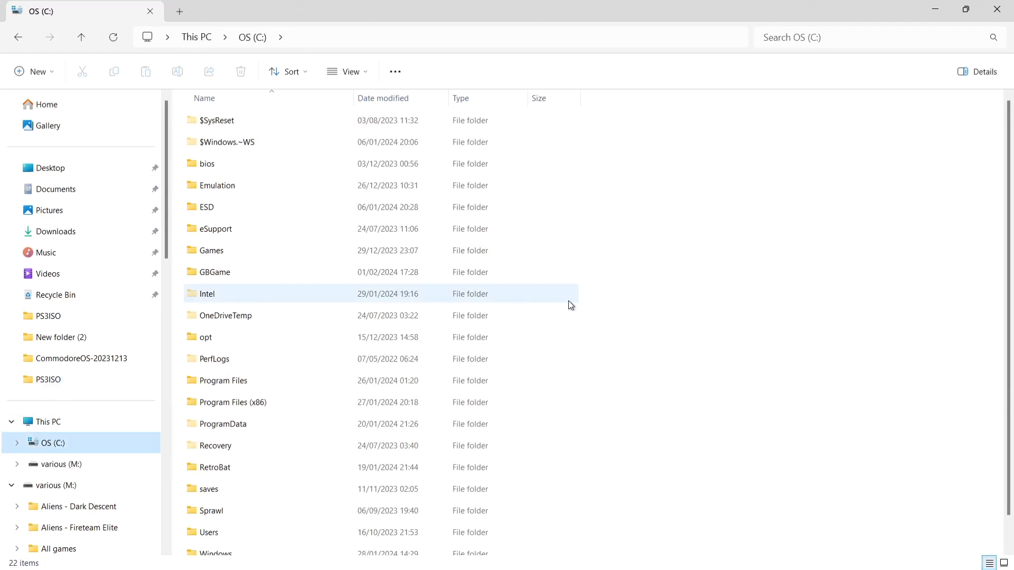
click(299, 532)
double_click(299, 533)
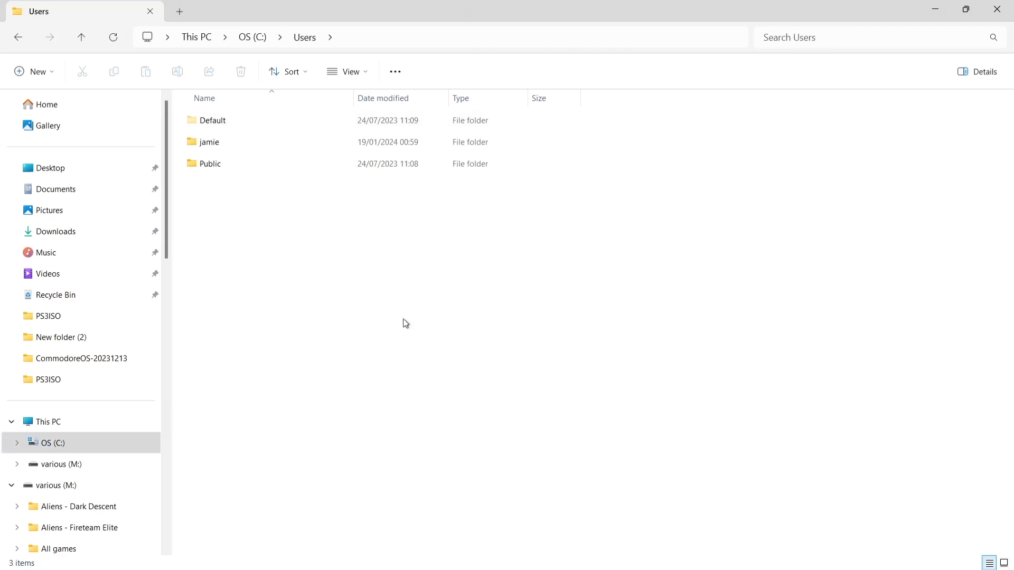
double_click(349, 142)
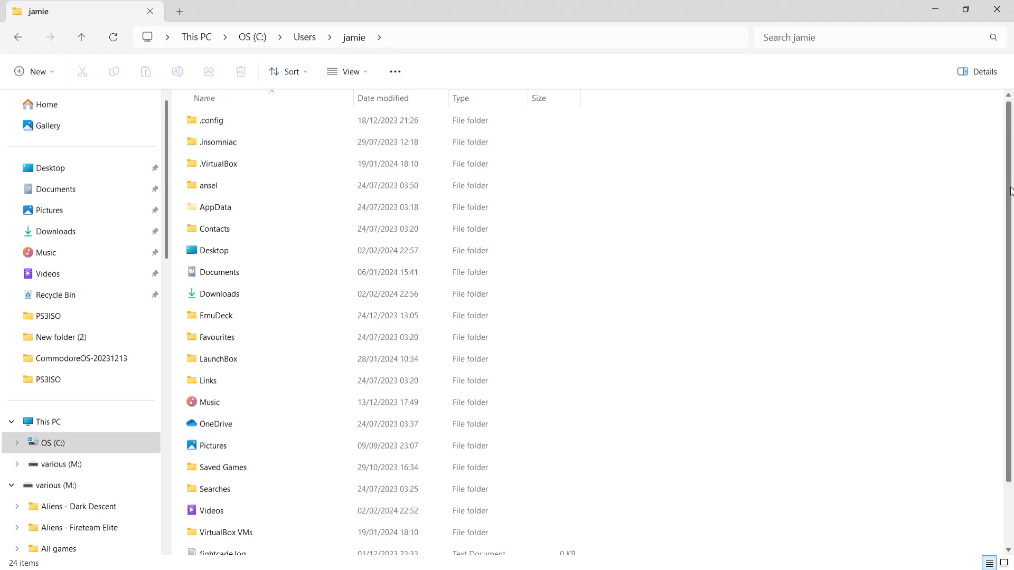
scroll(1010, 161, down, 2)
scroll(1010, 153, up, 2)
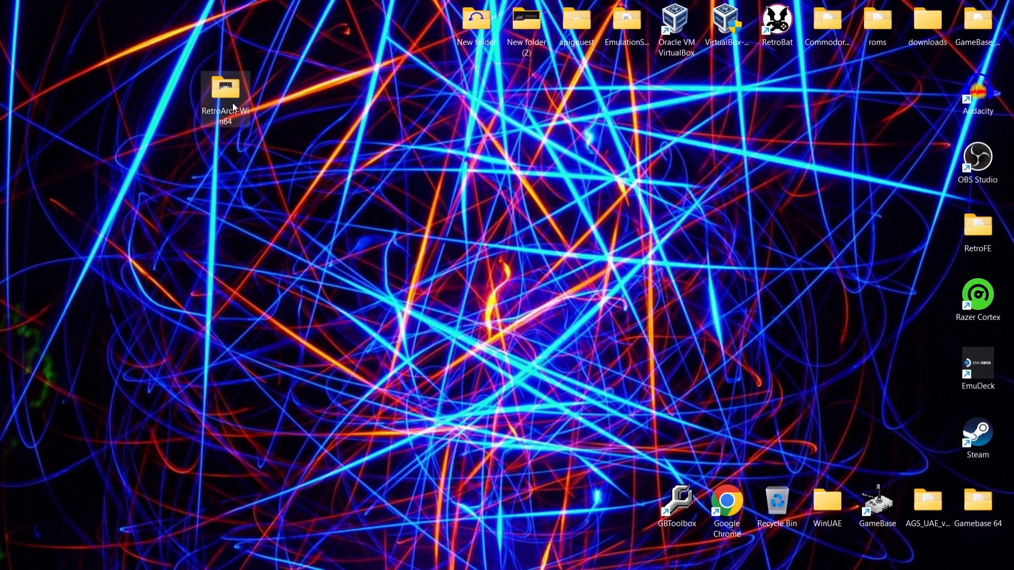
Step: Create a desktop shortcut to retroarch.exe from the RetroArch-Win64 folder and close File Explorer
double_click(233, 103)
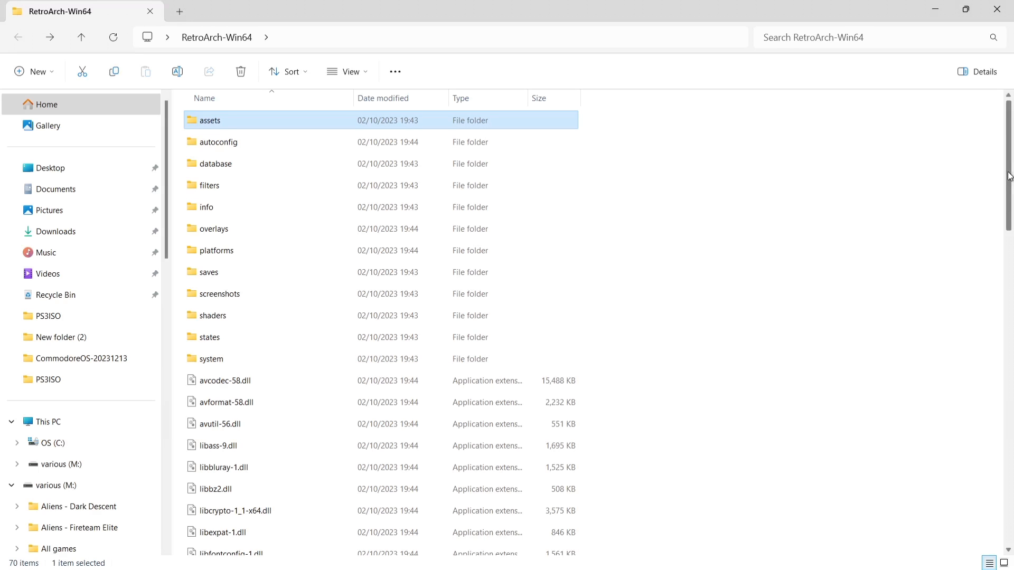
drag(1008, 176, 1011, 486)
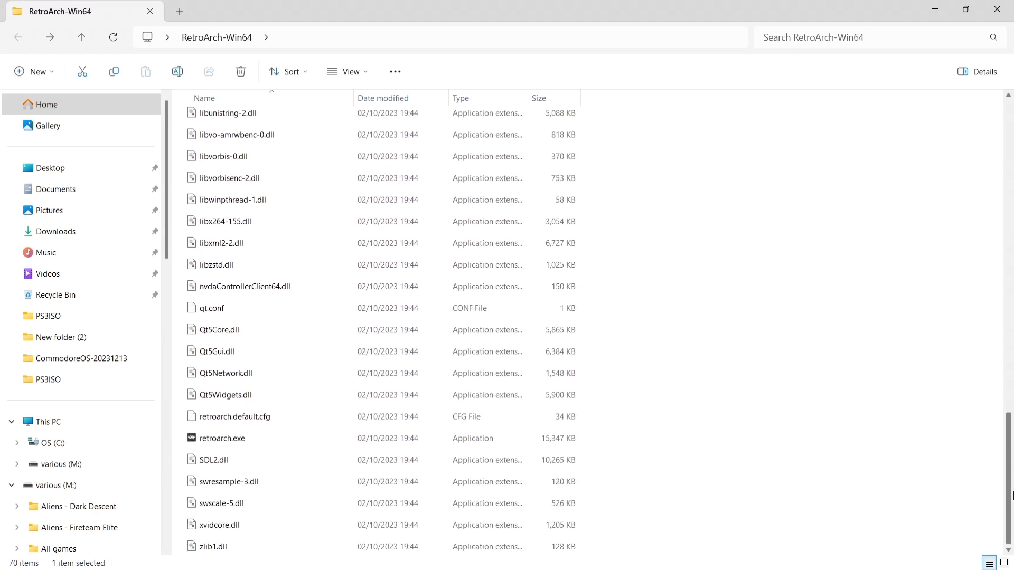
click(216, 443)
right_click(216, 443)
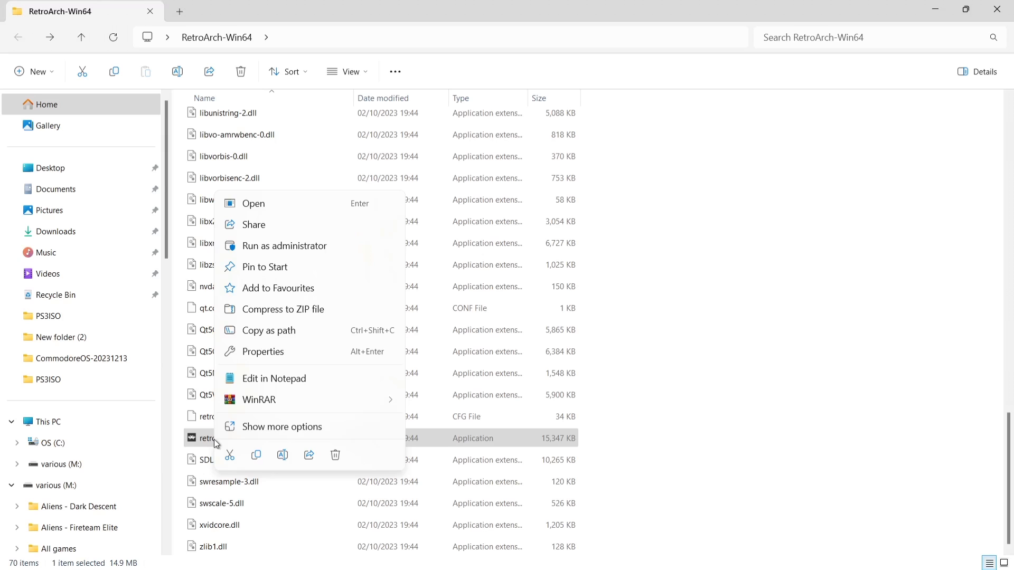
click(293, 428)
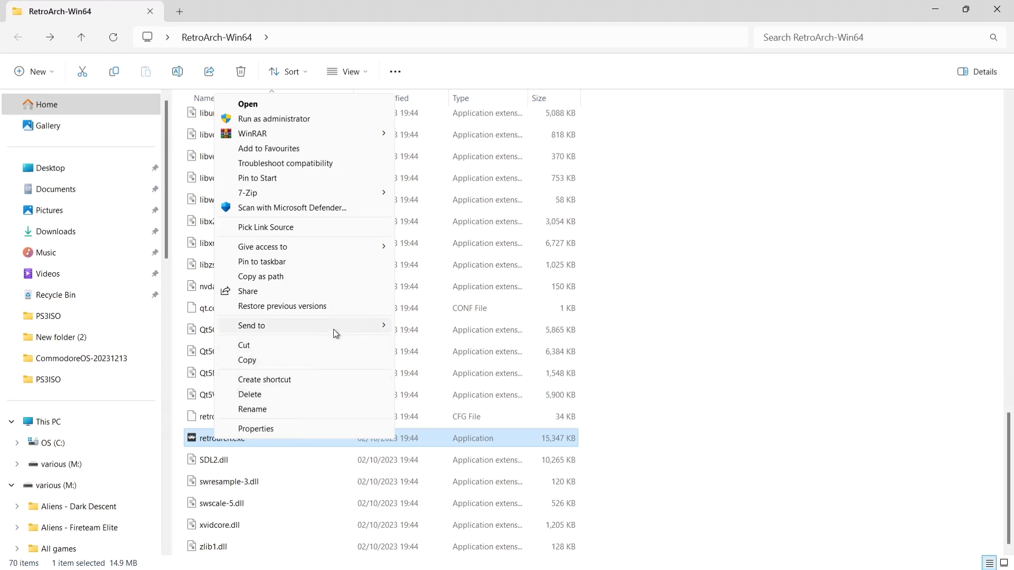
mouse_move(335, 328)
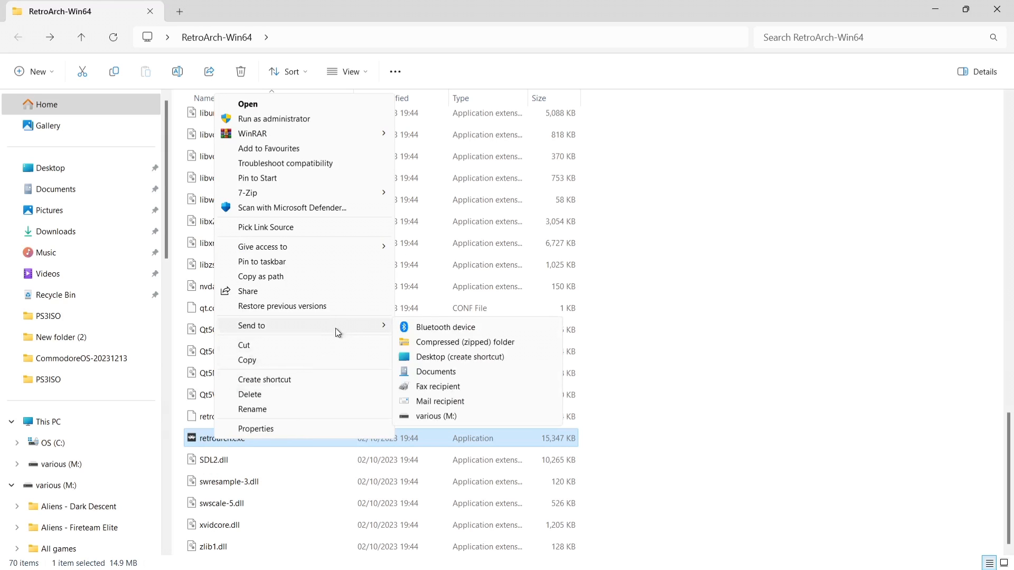
click(446, 357)
click(997, 9)
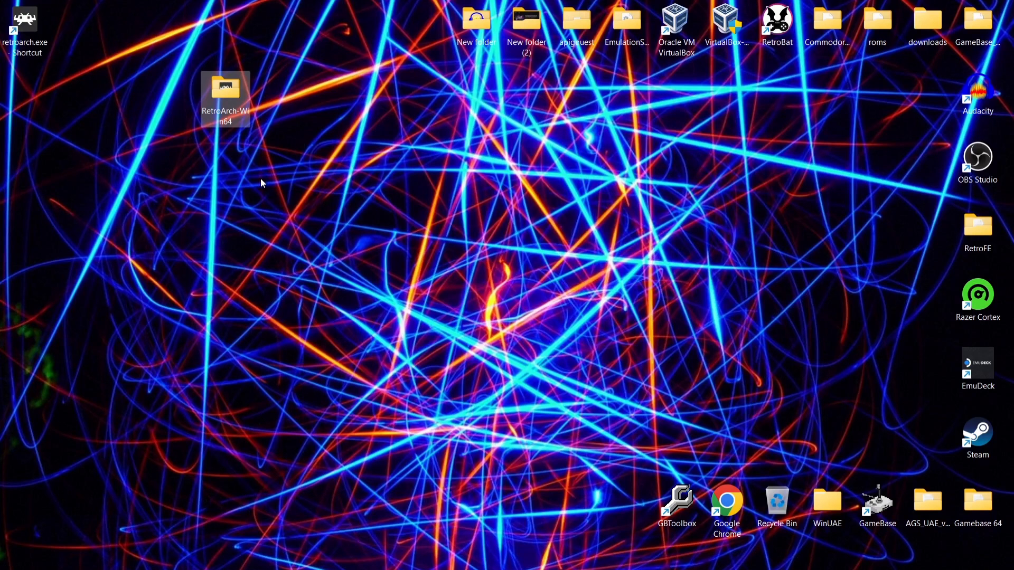
Step: Move the RetroArch-Win64 folder beside the other desktop folders and launch RetroArch from its shortcut
drag(223, 94, 394, 40)
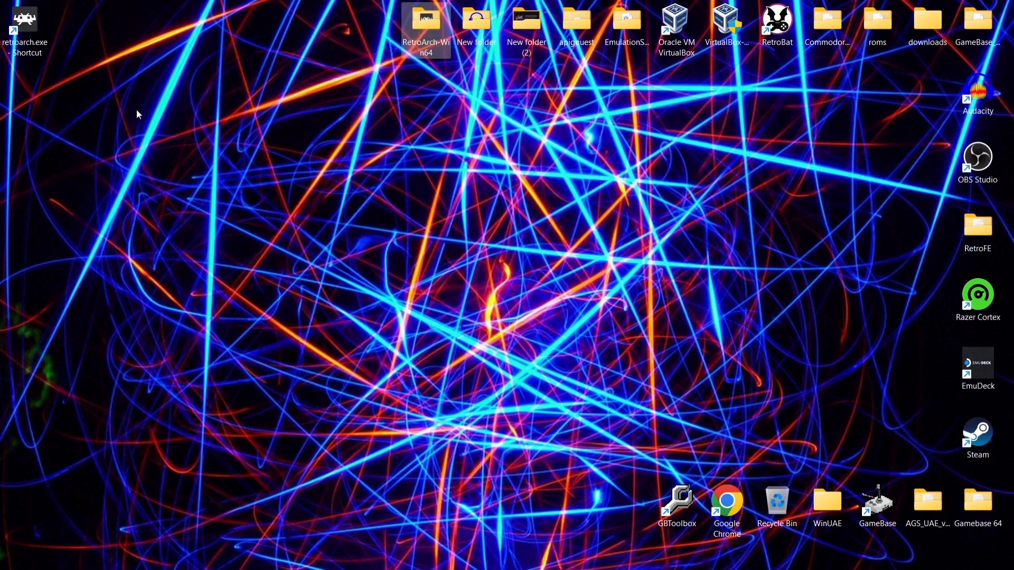
click(29, 30)
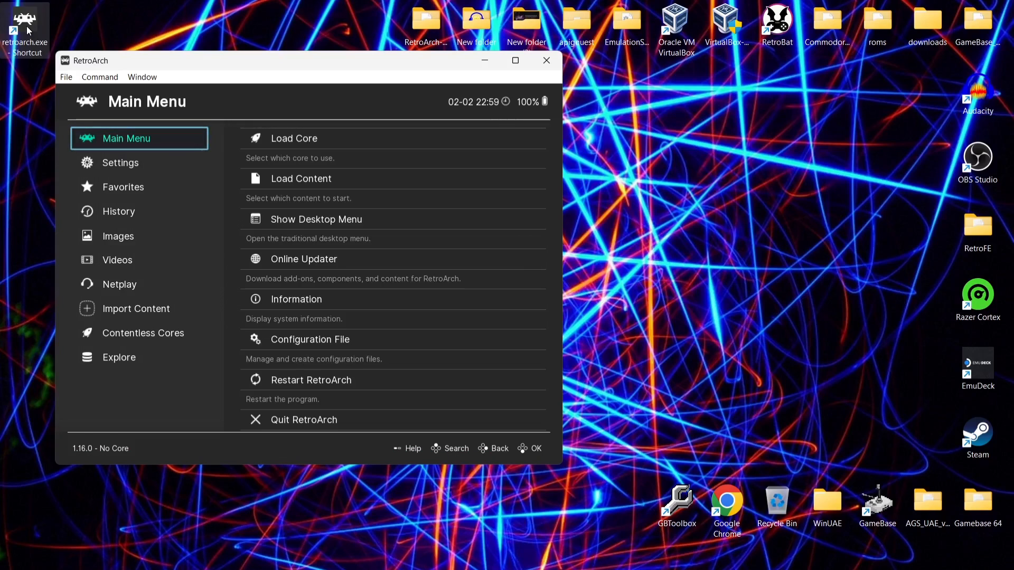
key(Down)
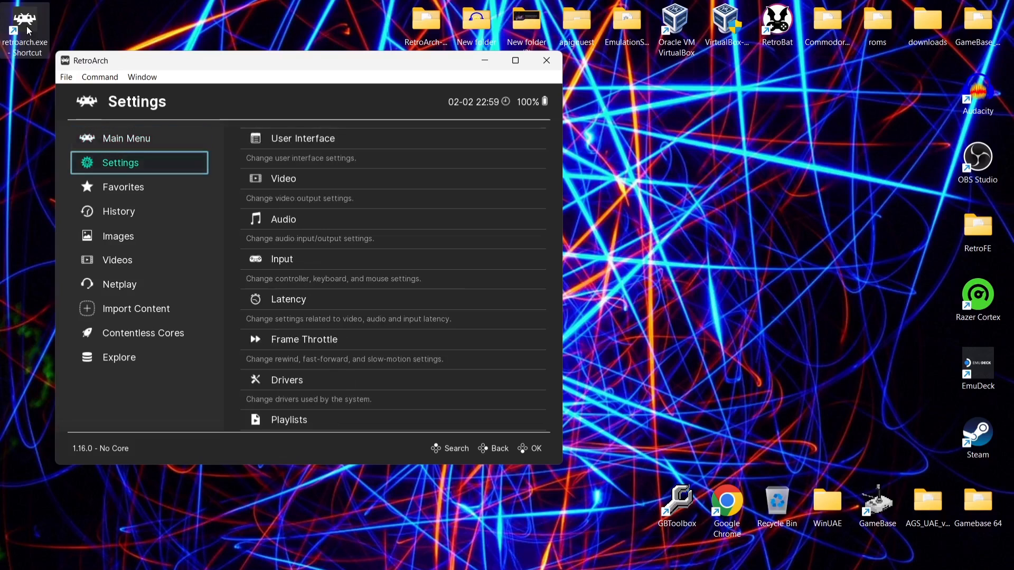
key(Up)
key(Down)
key(Up)
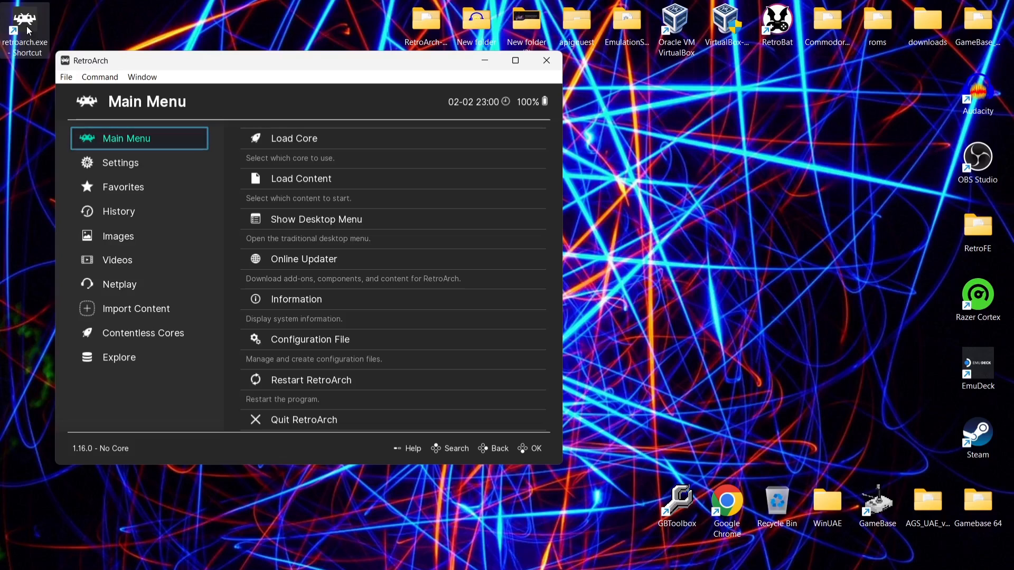
Step: Turn on Start in Fullscreen Mode in the video fullscreen settings
key(Down)
key(Right)
key(Down)
key(Return)
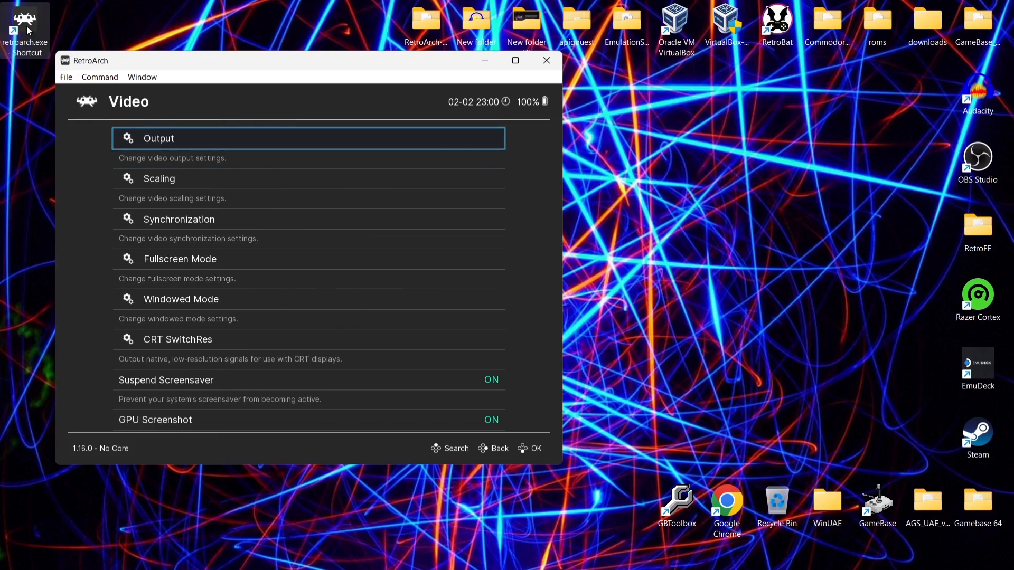
key(Down)
key(Down)
key(Down)
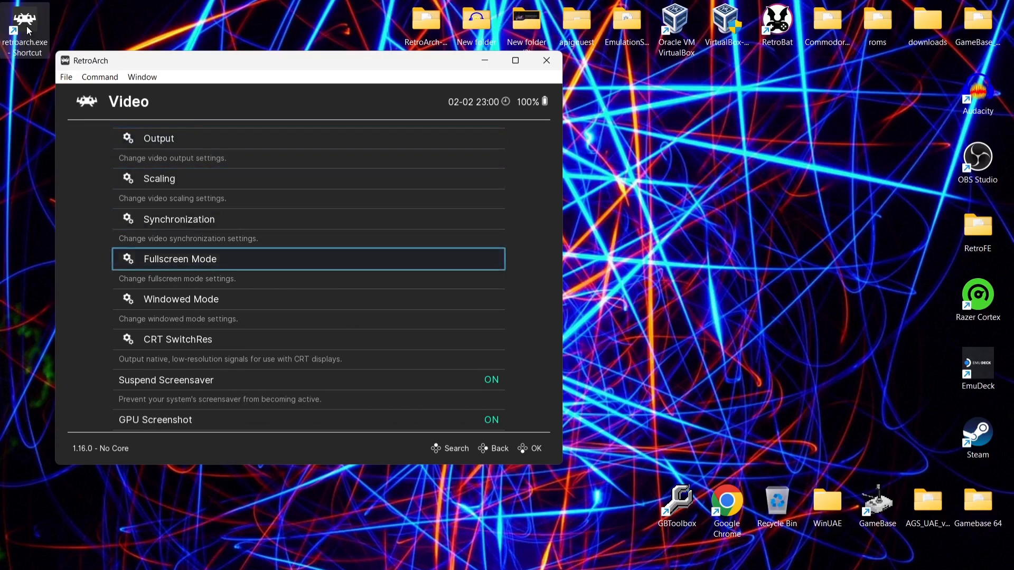
key(Return)
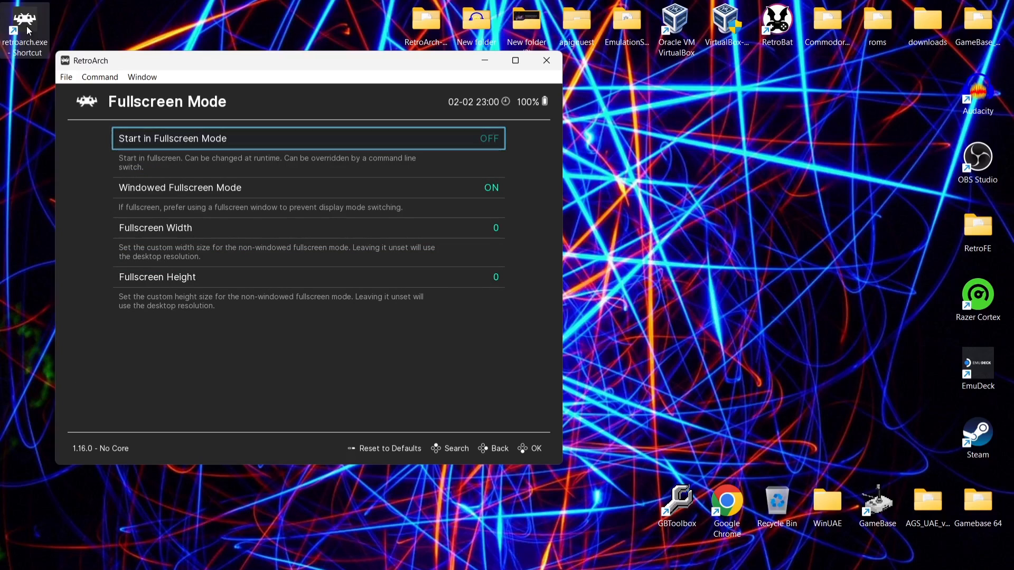
key(Return)
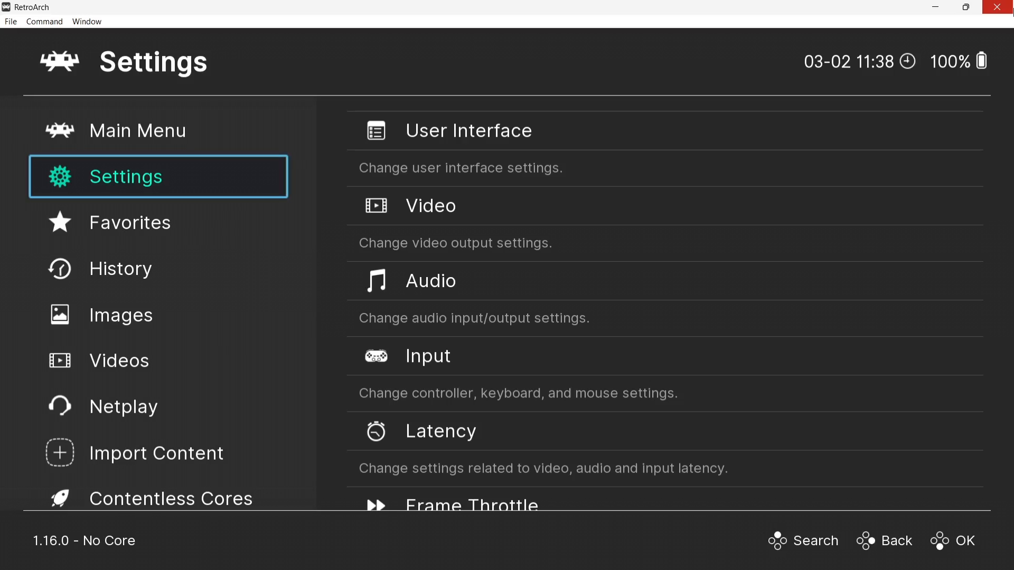
Step: Open the Core Downloader list from the Online Updater
key(Up)
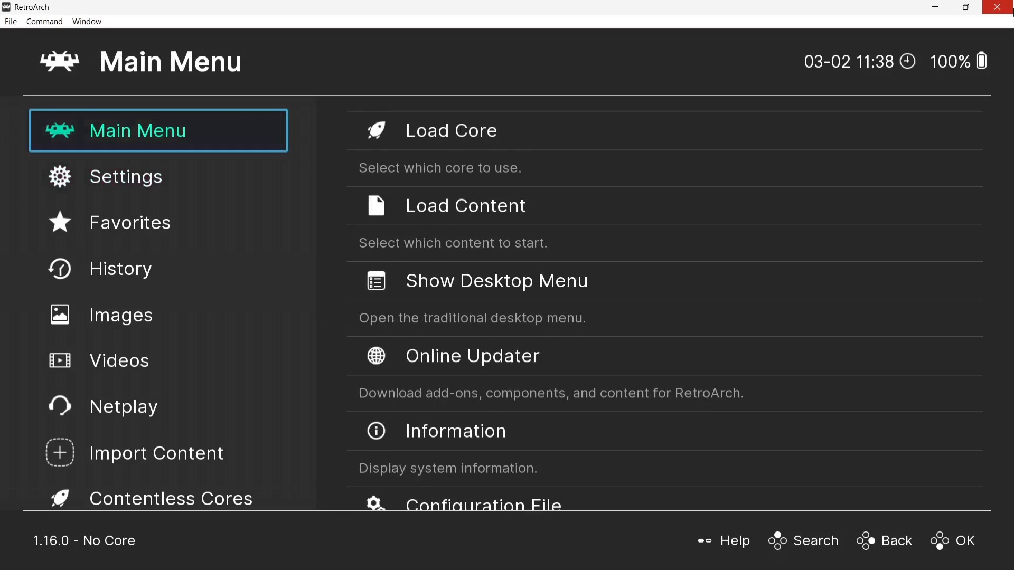
key(Right)
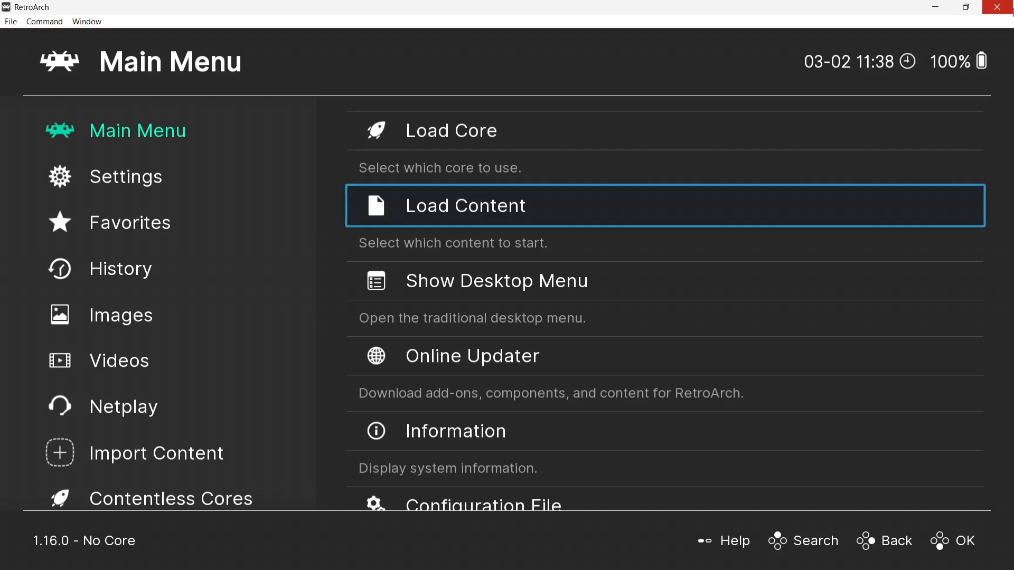
key(Down)
key(Down)
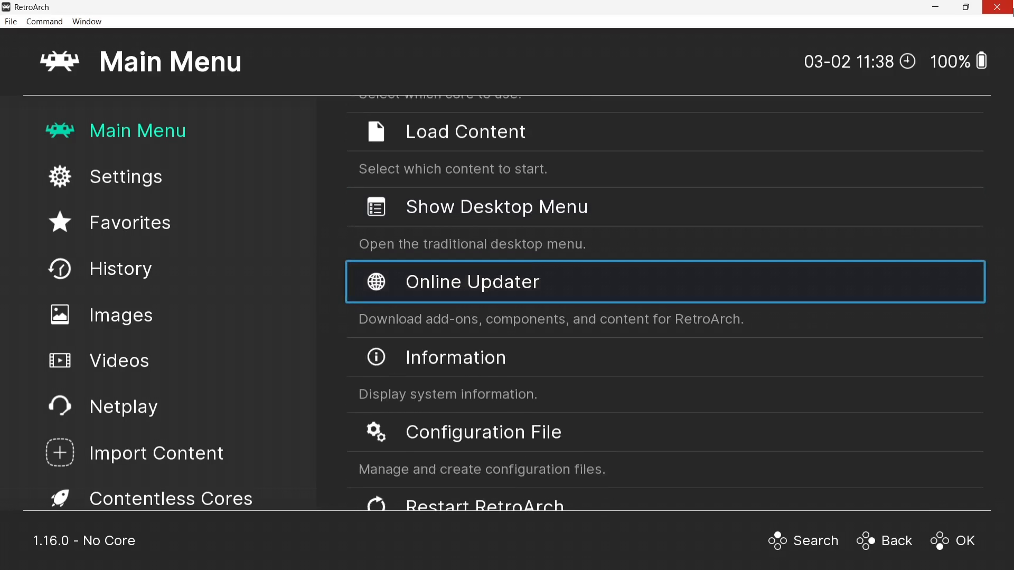
key(Return)
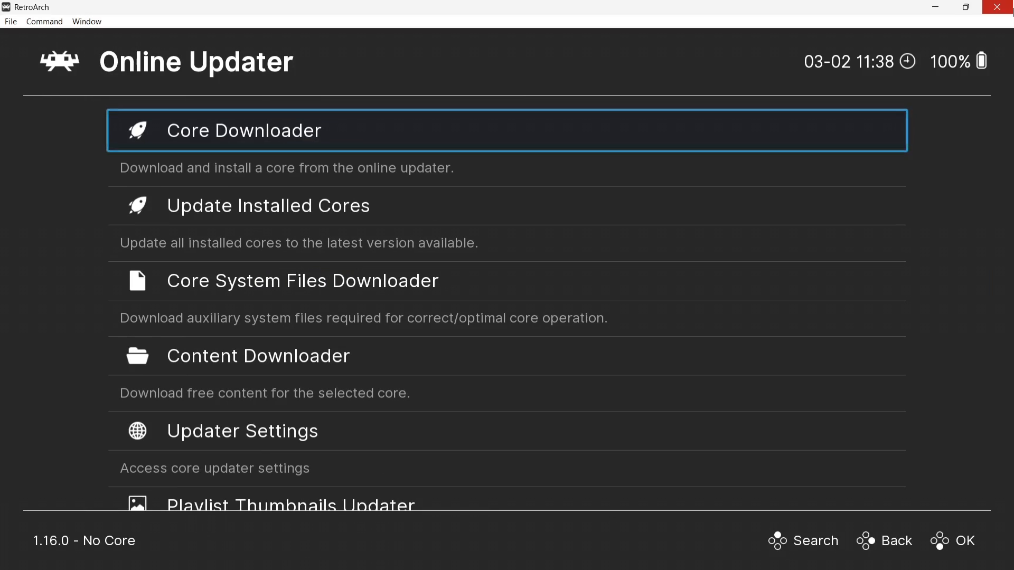
key(Return)
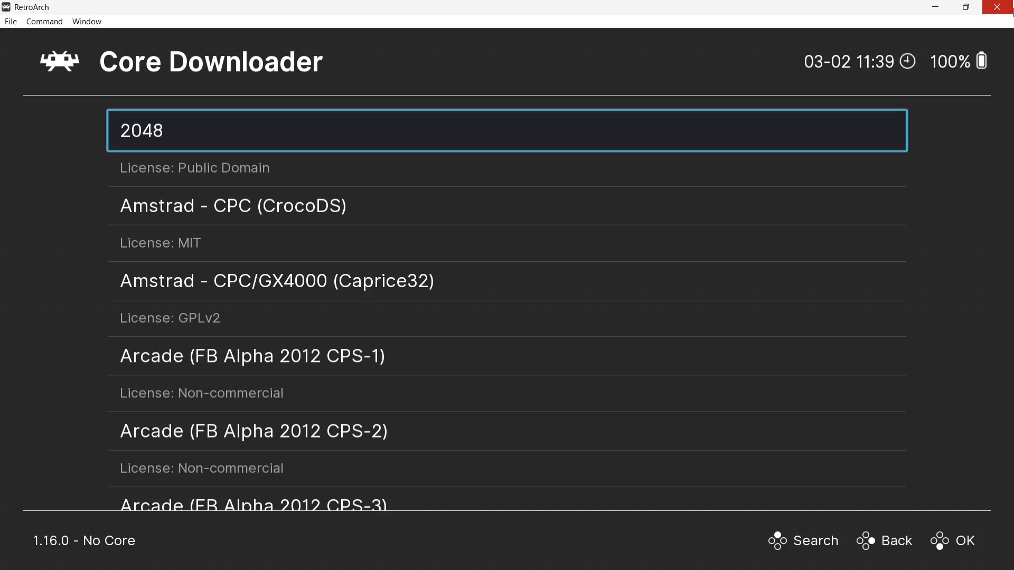
Step: Download the Commodore - C64 (VICE x64sc, accurate) core and return to the Main Menu
key(Down)
key(Down)
key(Down)
key(Down)
key(Down)
key(Down)
key(Down)
key(Down)
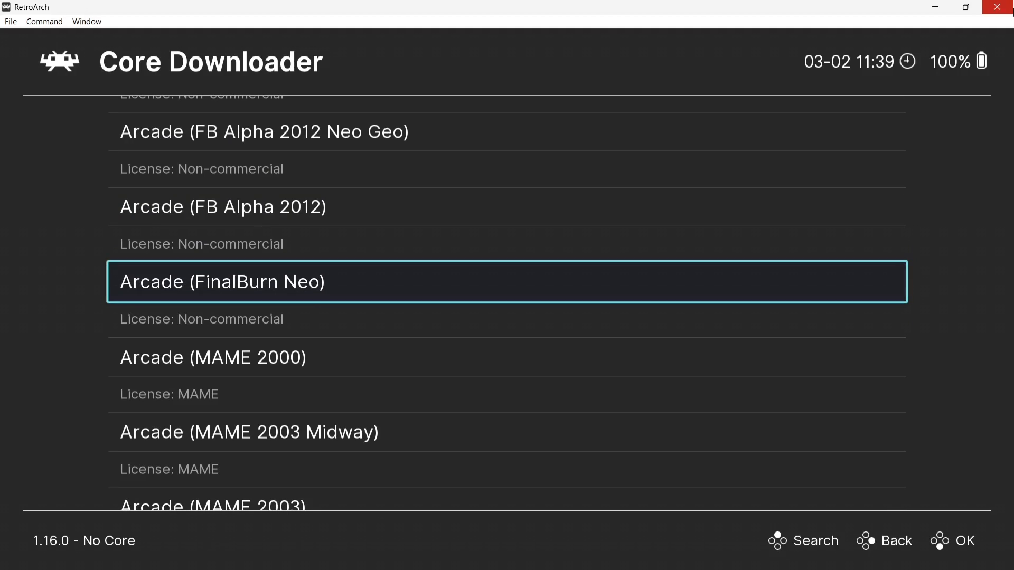
key(Down)
key(Down)
key(Down)
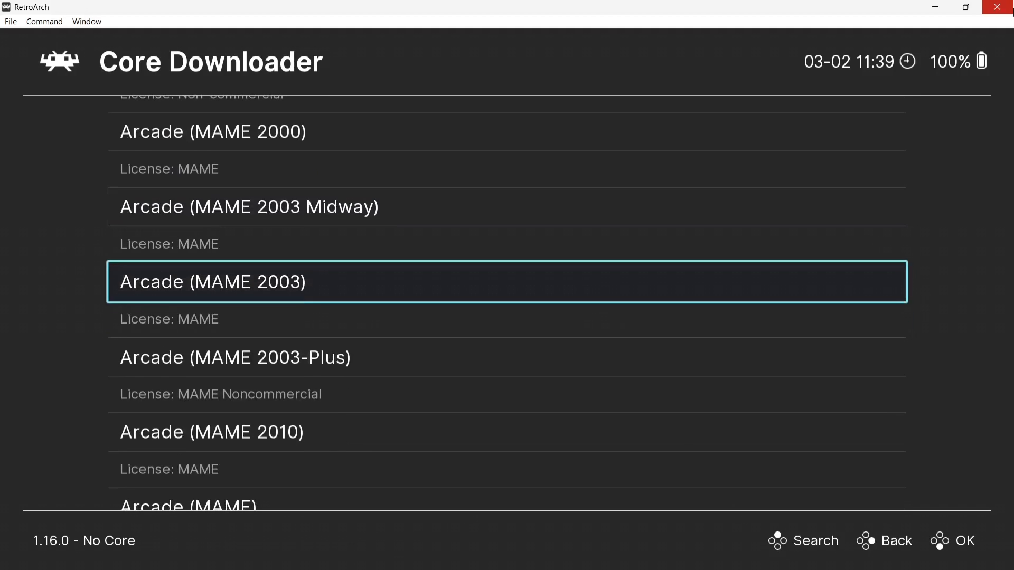
key(Down)
key(Down)
key(Down)
key(Down)
key(Down)
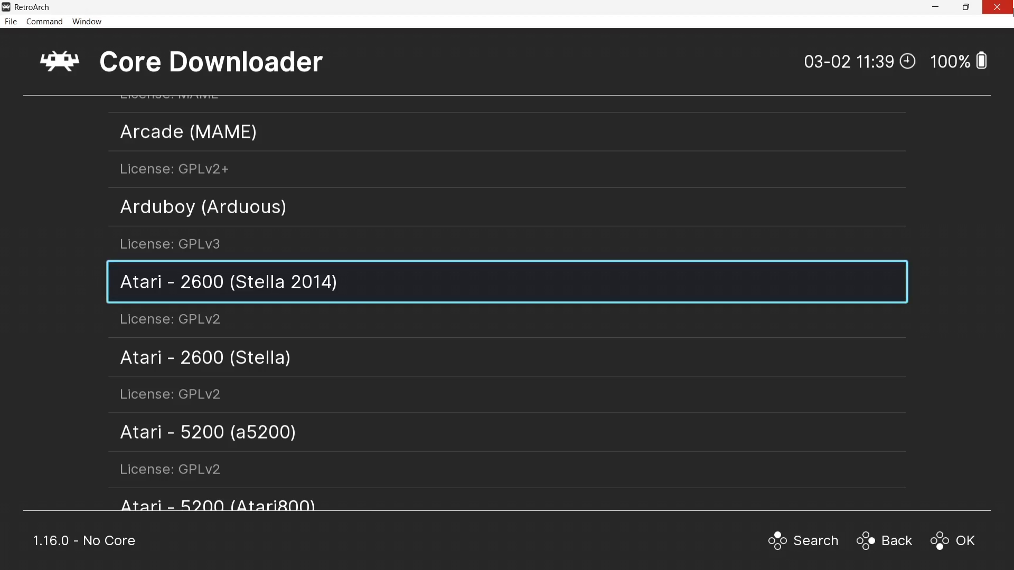
key(Down)
key(Down)
key(Down)
key(Down)
key(Down)
key(Down)
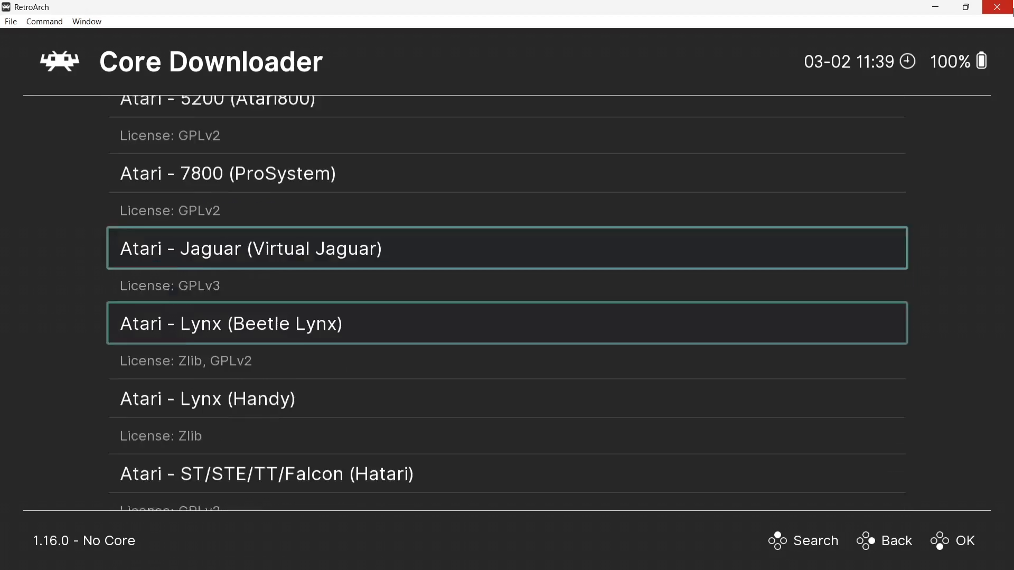
key(Down)
key(Down)
key(Down)
key(Down)
key(Down)
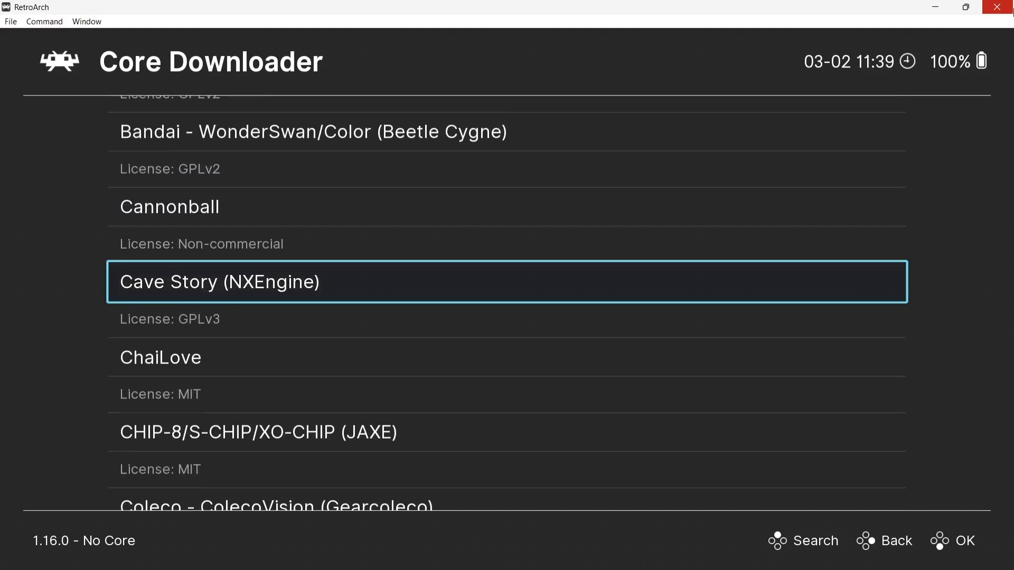
key(Down)
key(Down)
key(Down)
key(Down)
key(Down)
key(Down)
key(Down)
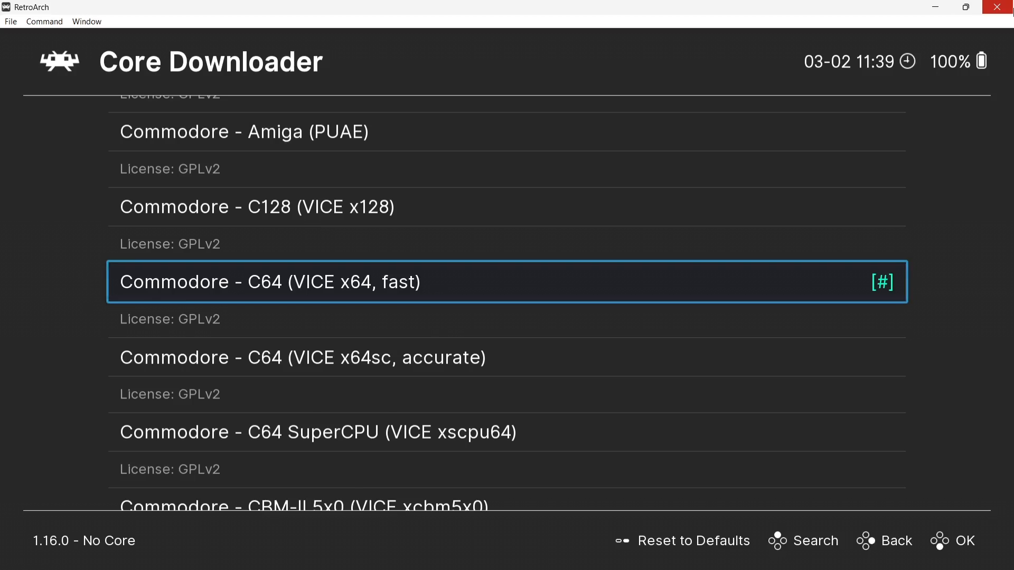
key(Down)
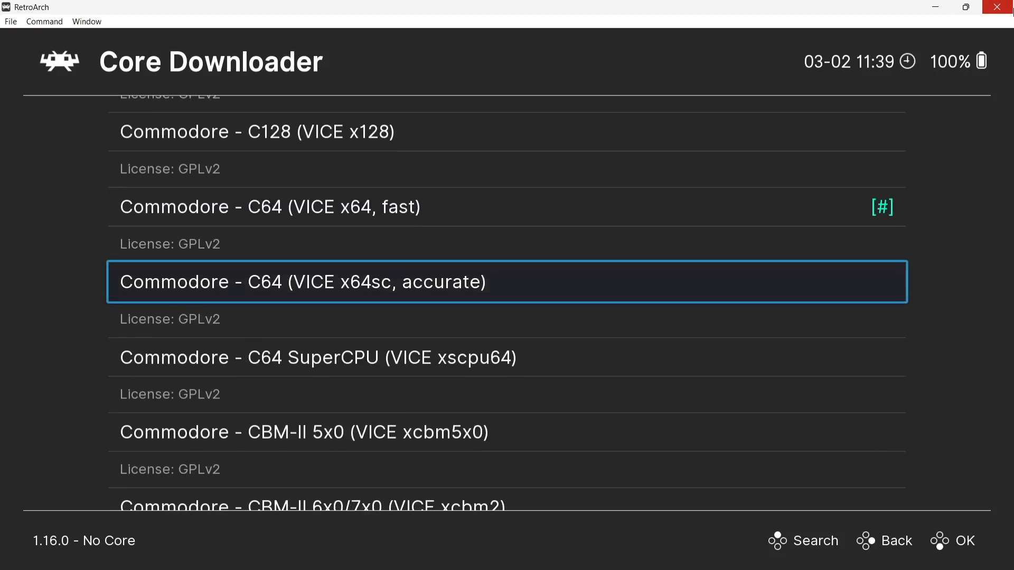
key(Down)
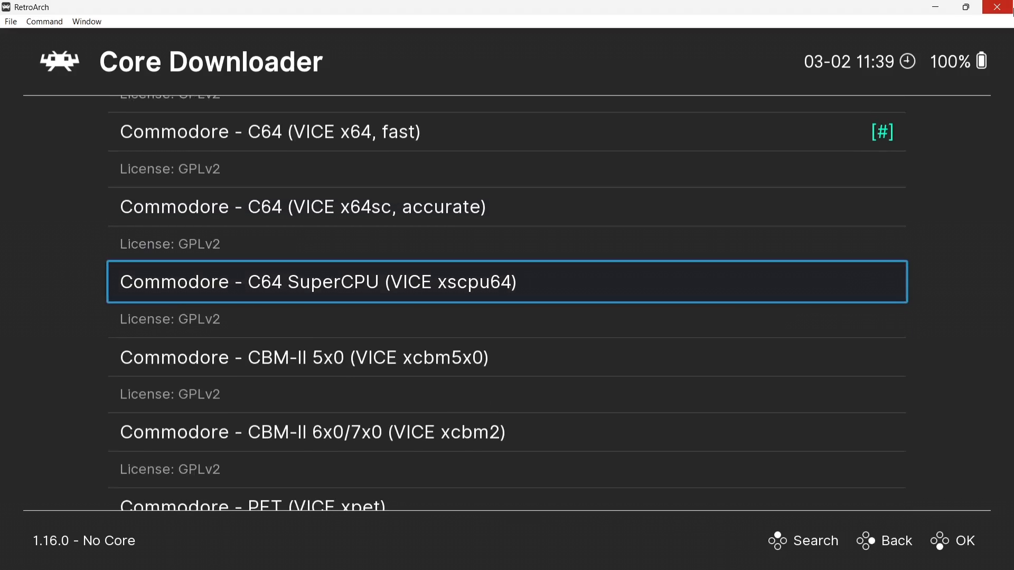
key(Up)
key(Up)
key(Down)
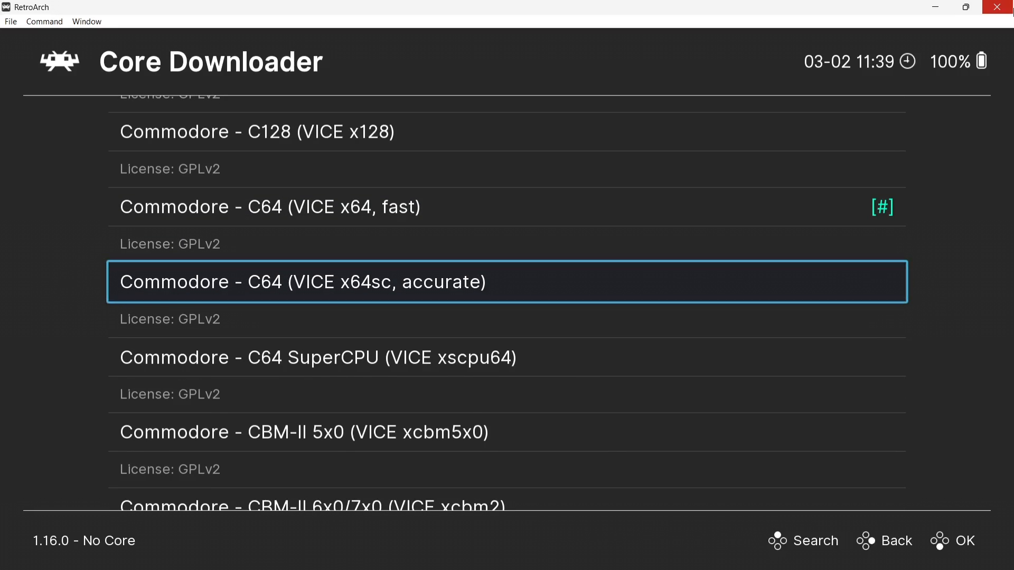
key(Return)
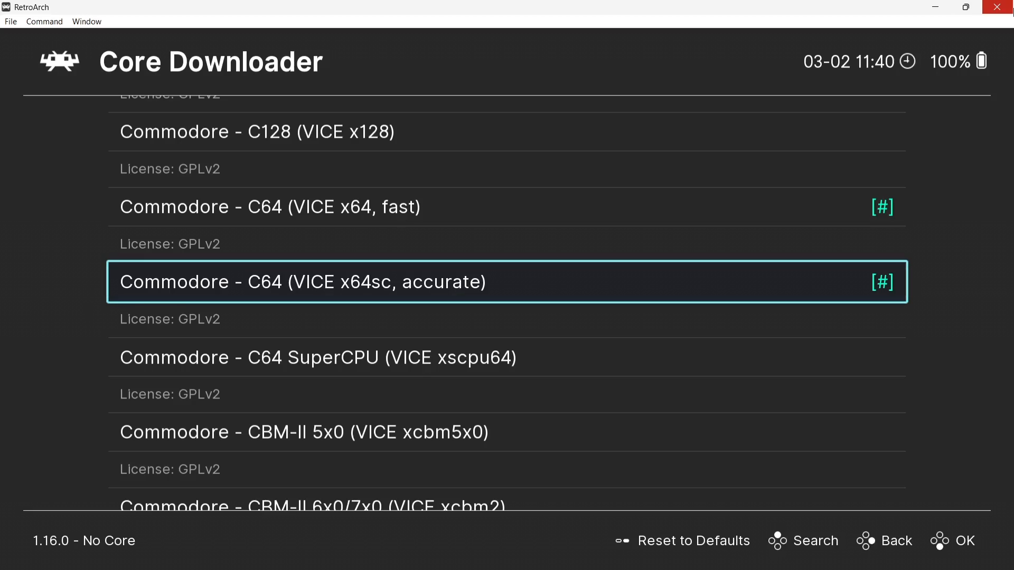
key(BackSpace)
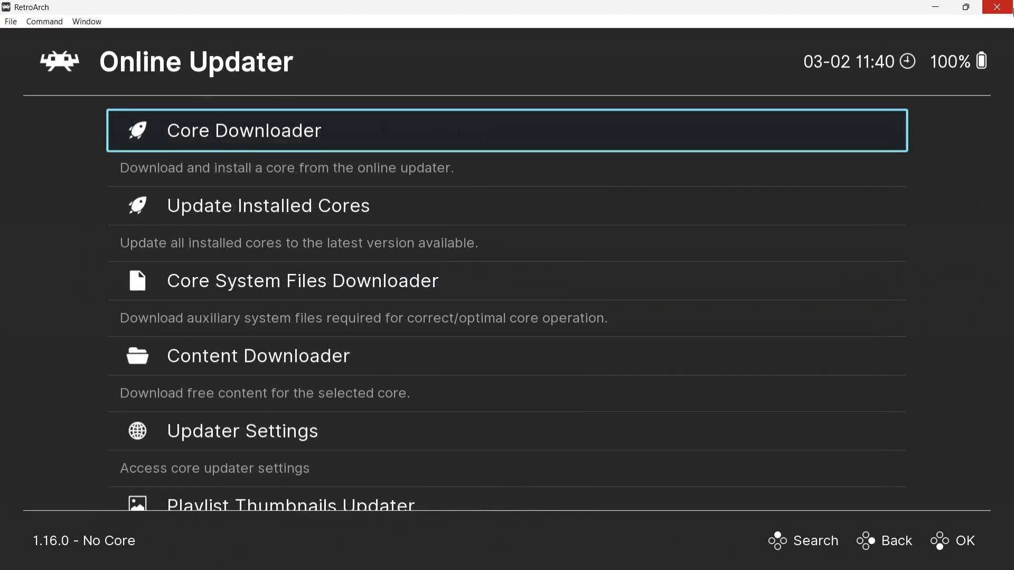
key(BackSpace)
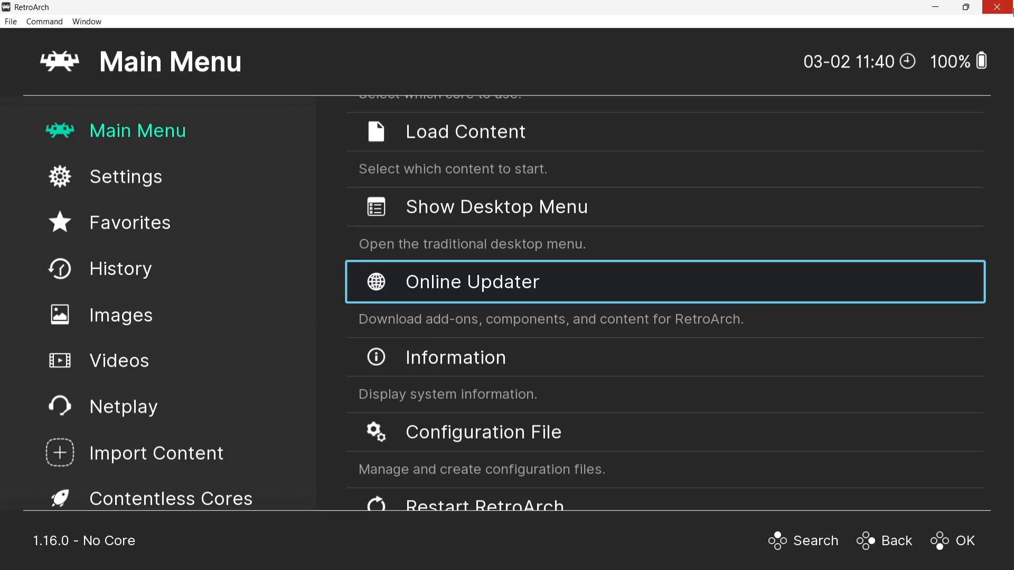
key(Up)
key(Up)
key(Left)
key(Right)
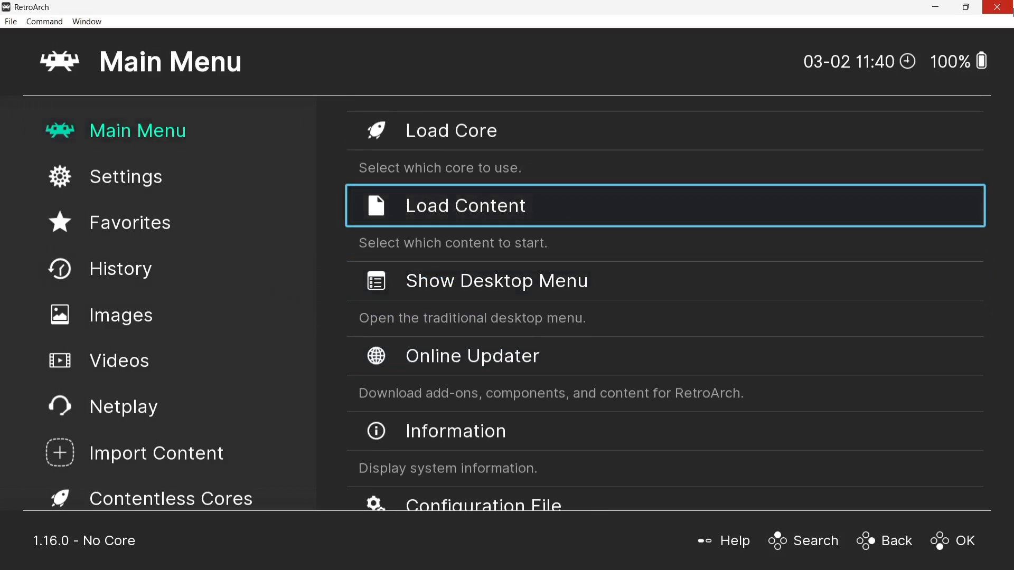
key(Left)
key(Right)
key(Left)
key(Down)
key(Down)
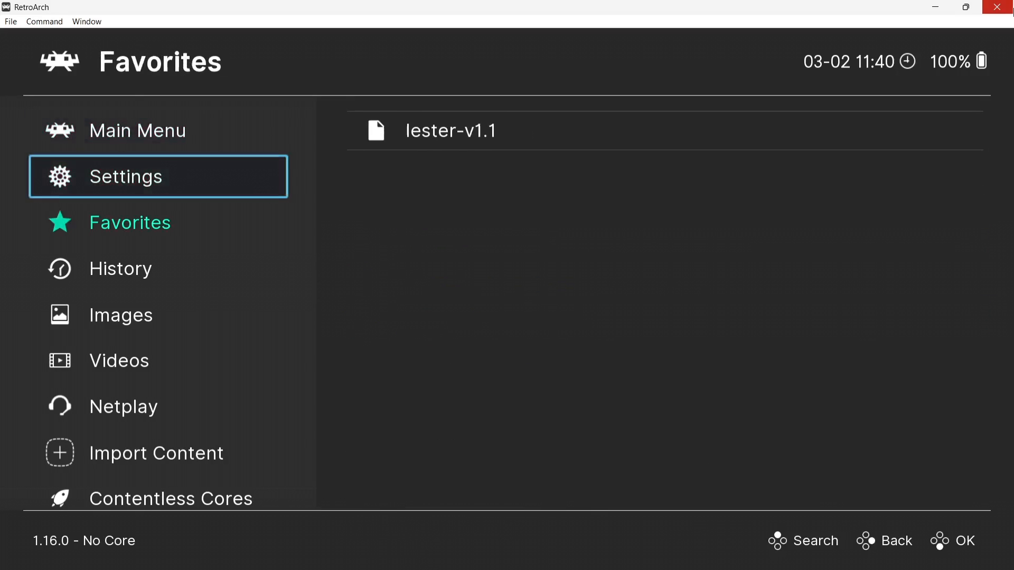
key(Up)
key(Up)
Step: Save the current settings as a new configuration file and return to the Main Menu
key(Right)
key(Down)
key(Down)
key(Down)
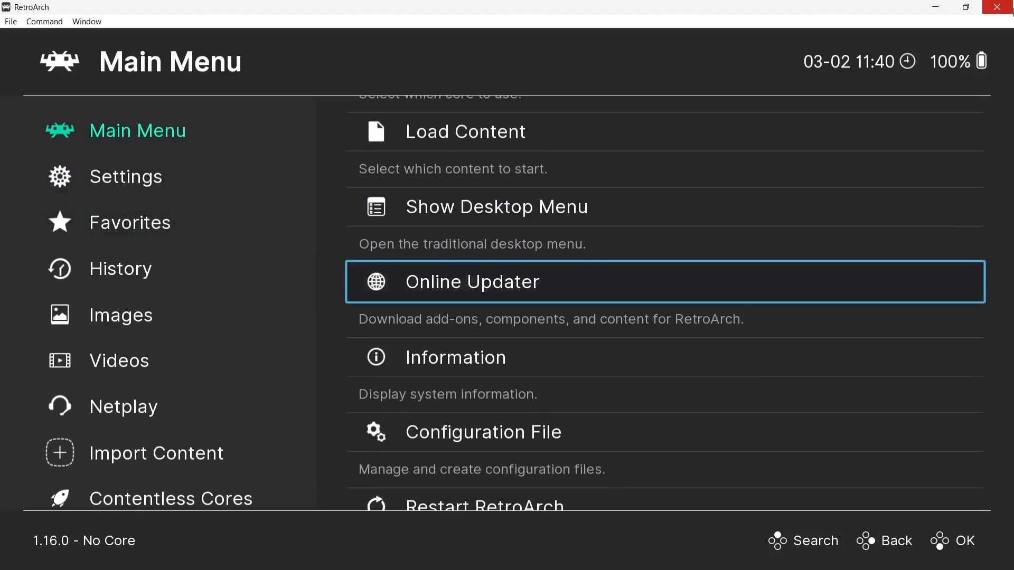
key(Down)
key(Return)
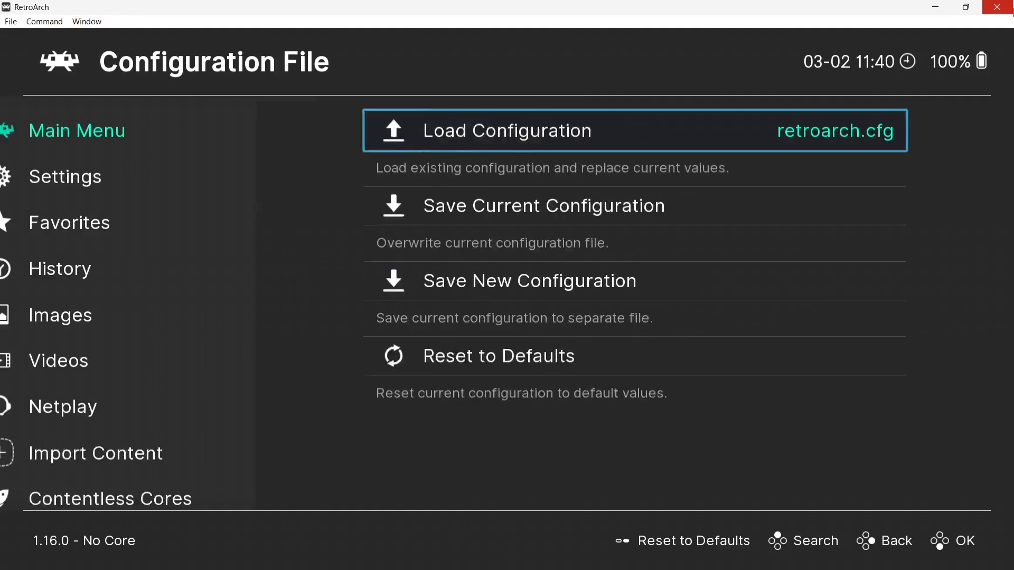
key(Down)
key(Down)
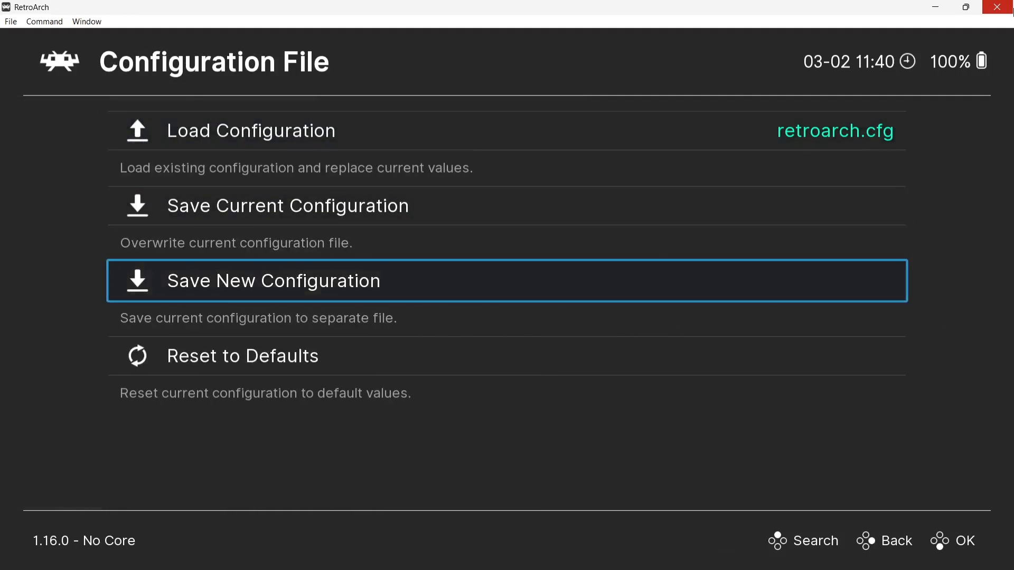
key(Return)
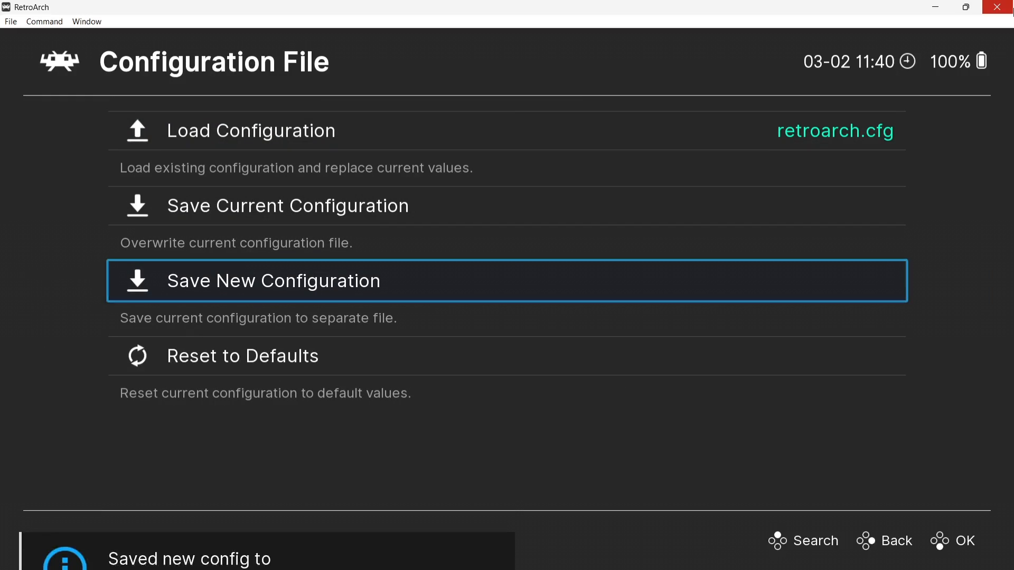
key(BackSpace)
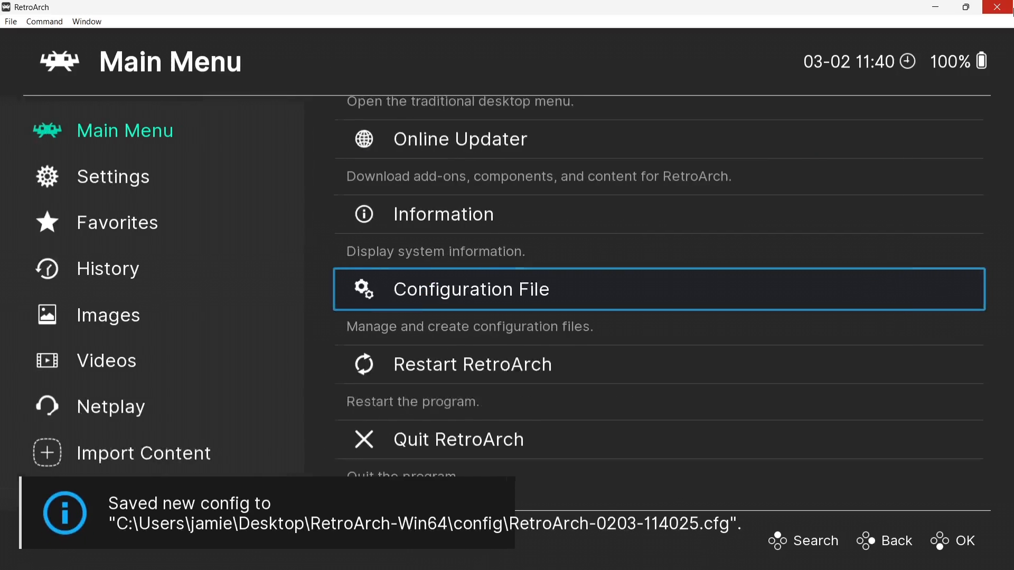
Step: Quit RetroArch to return to the Windows desktop
key(Down)
key(Down)
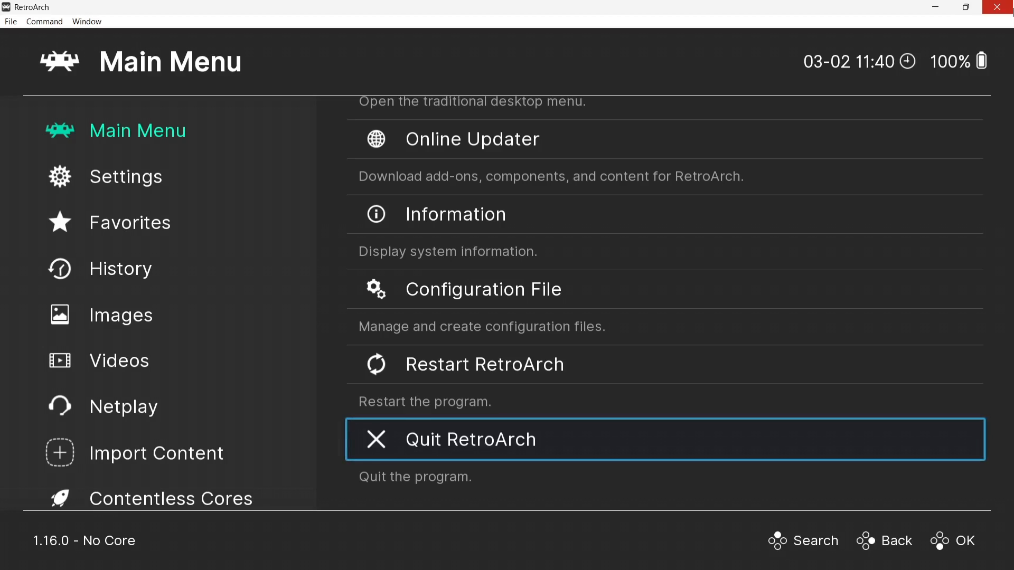
key(Return)
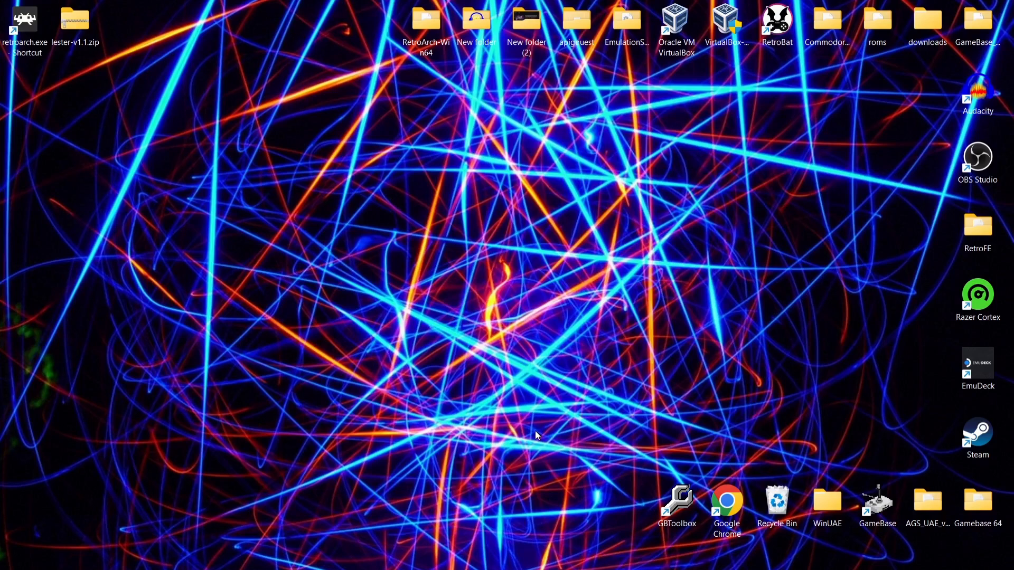
Step: Create a folder named ROMS inside the RetroArch-Win64 desktop folder
double_click(431, 33)
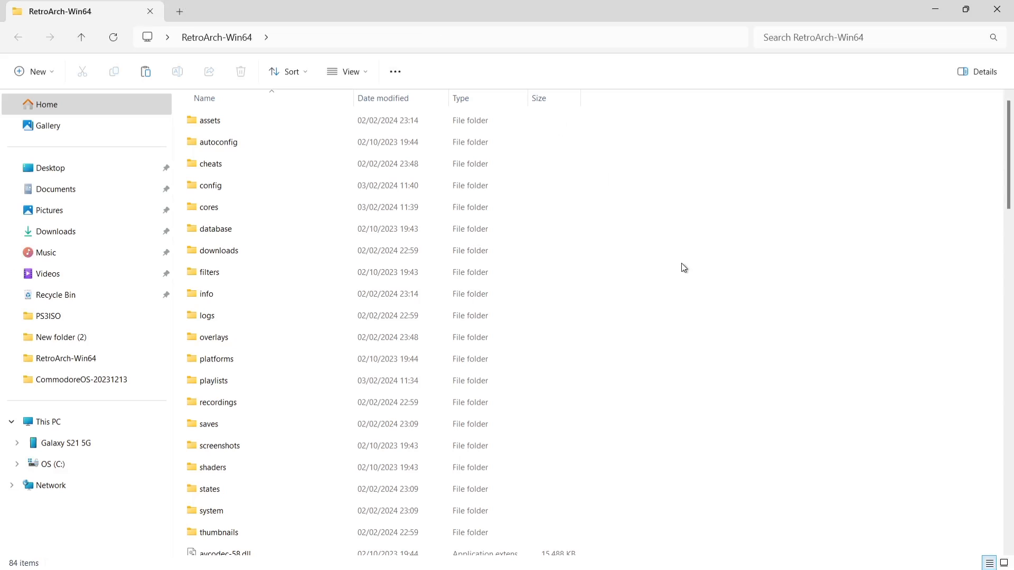
right_click(682, 267)
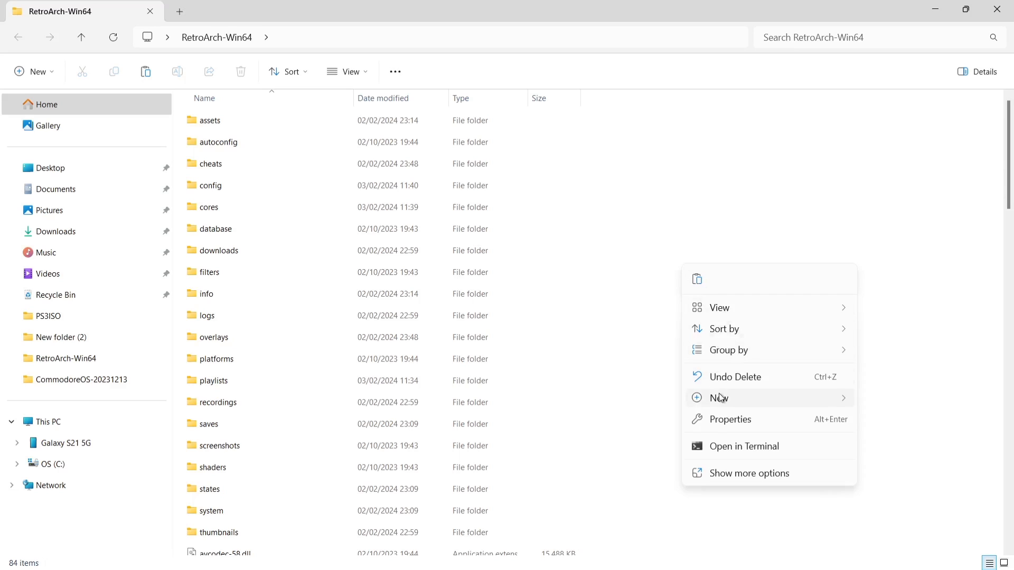
mouse_move(726, 401)
click(911, 399)
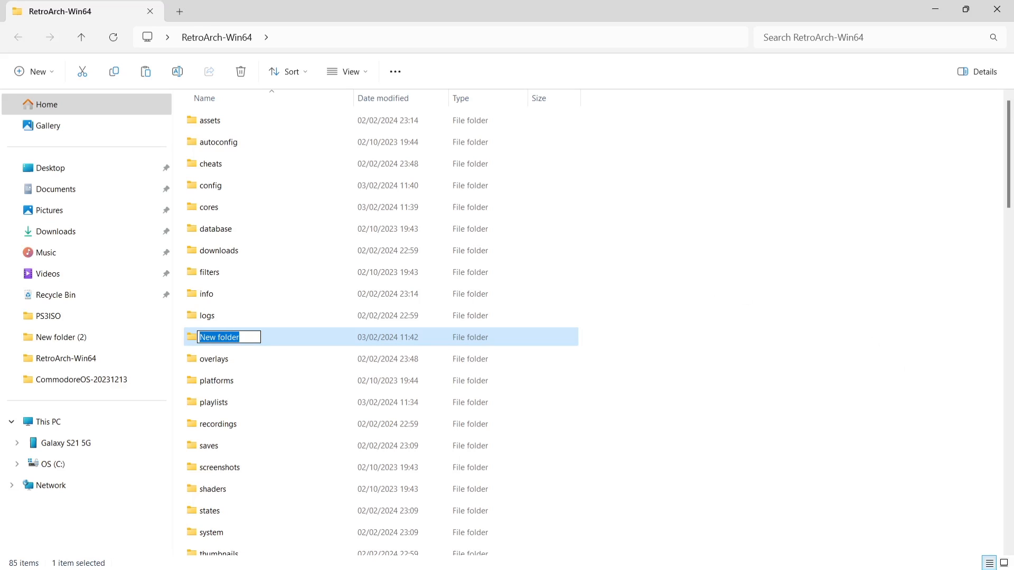
text(ROMS)
key(Return)
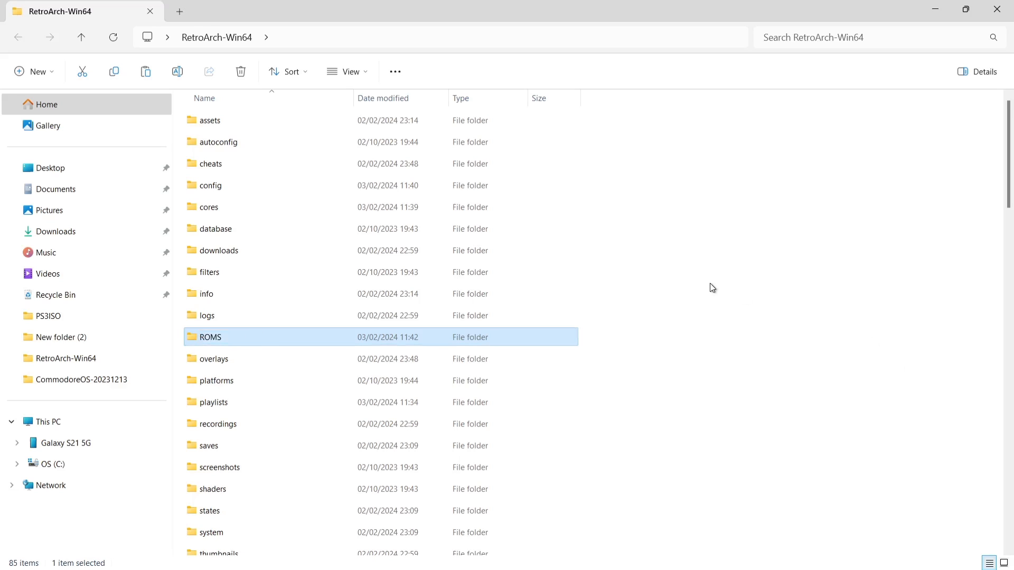
Step: Create a folder named Commodore 64 inside the ROMS folder
double_click(221, 345)
right_click(408, 345)
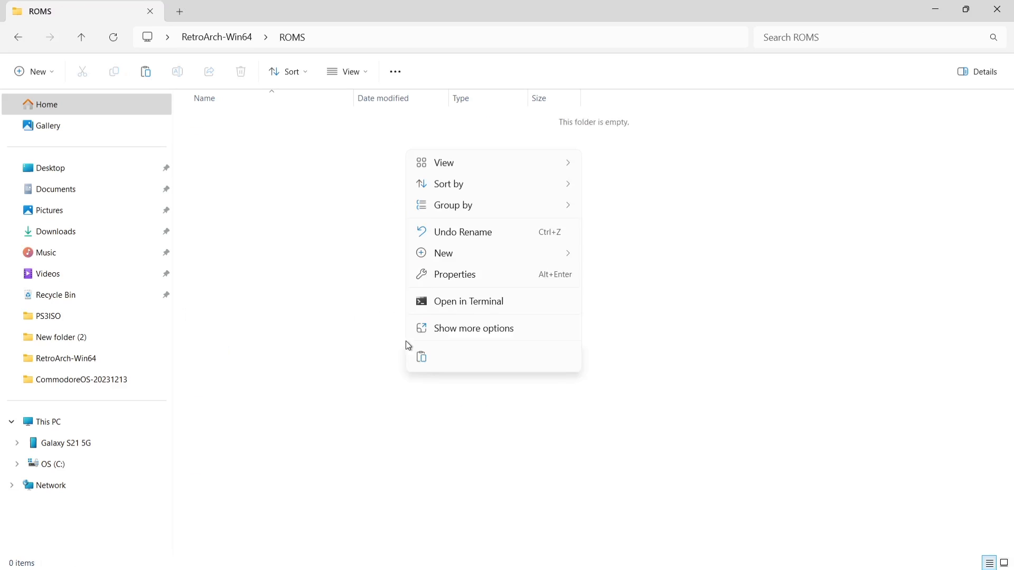
mouse_move(480, 249)
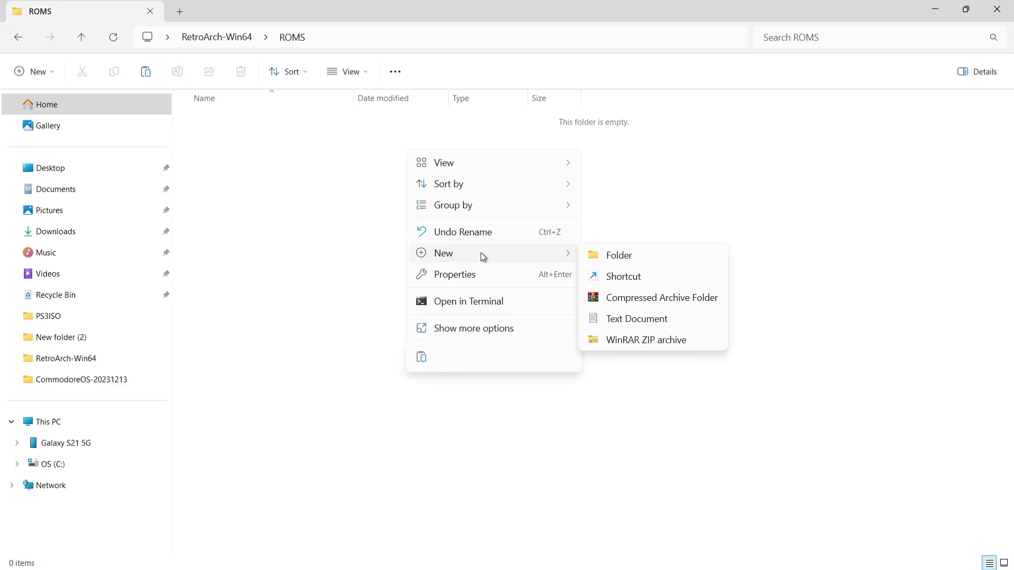
click(617, 253)
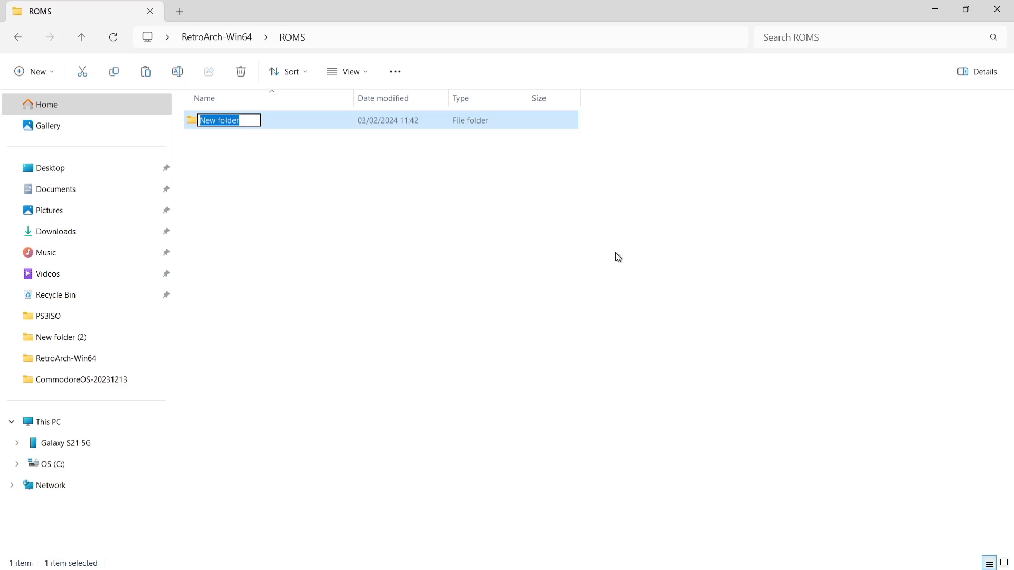
text(Commodore )
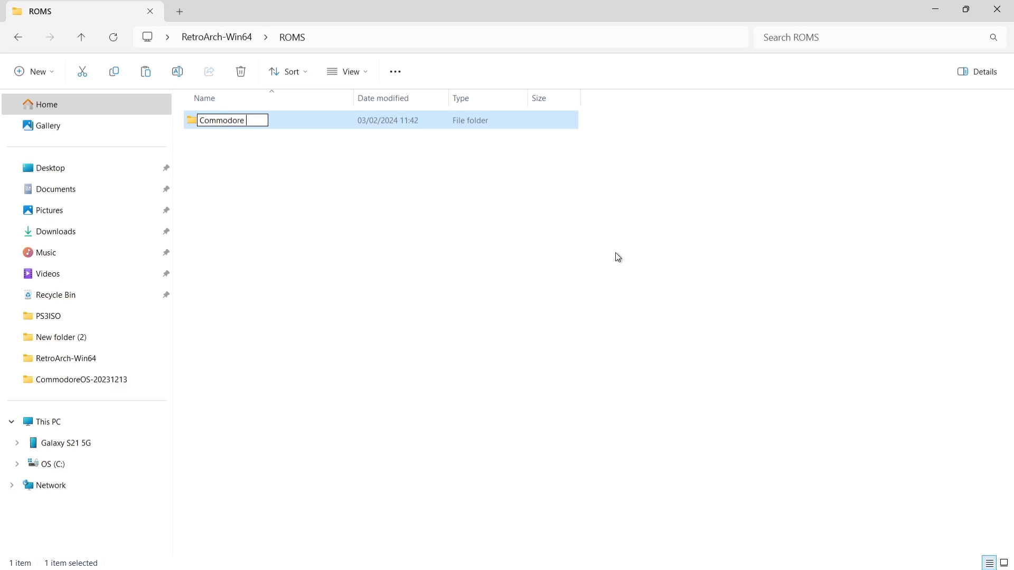
text(64)
key(Return)
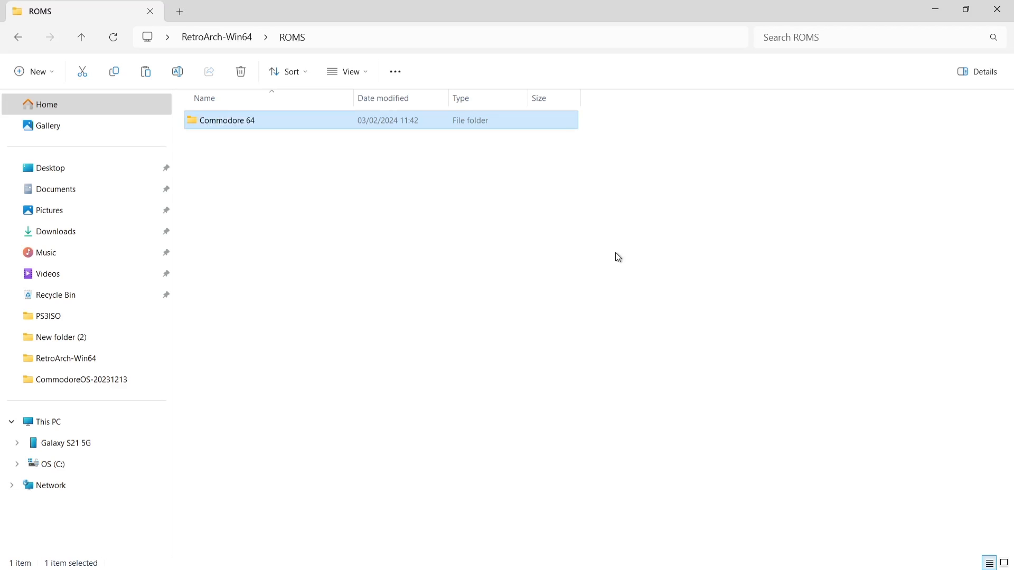
Step: Copy lester-v1.1.prg from the desktop archive lester-v1.1.zip into the Commodore 64 folder and close the archive window
double_click(445, 3)
click(666, 41)
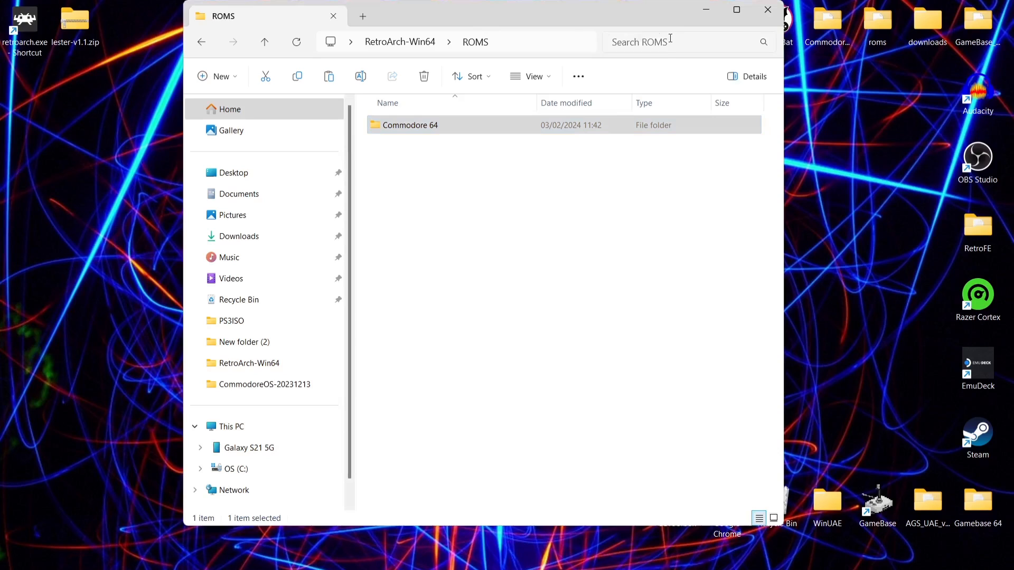
drag(559, 8, 738, 25)
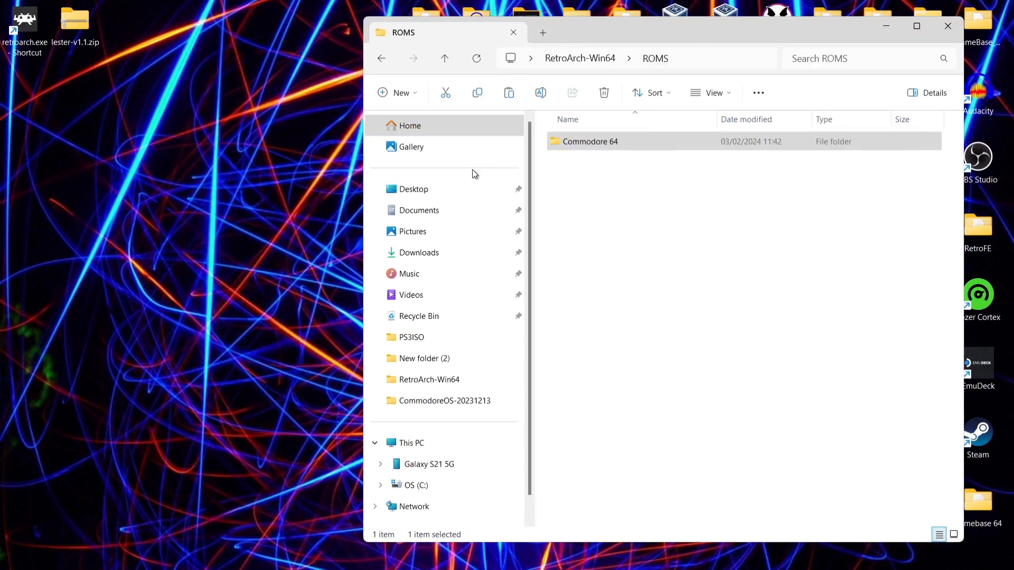
double_click(71, 29)
drag(661, 50, 212, 73)
drag(209, 246, 636, 143)
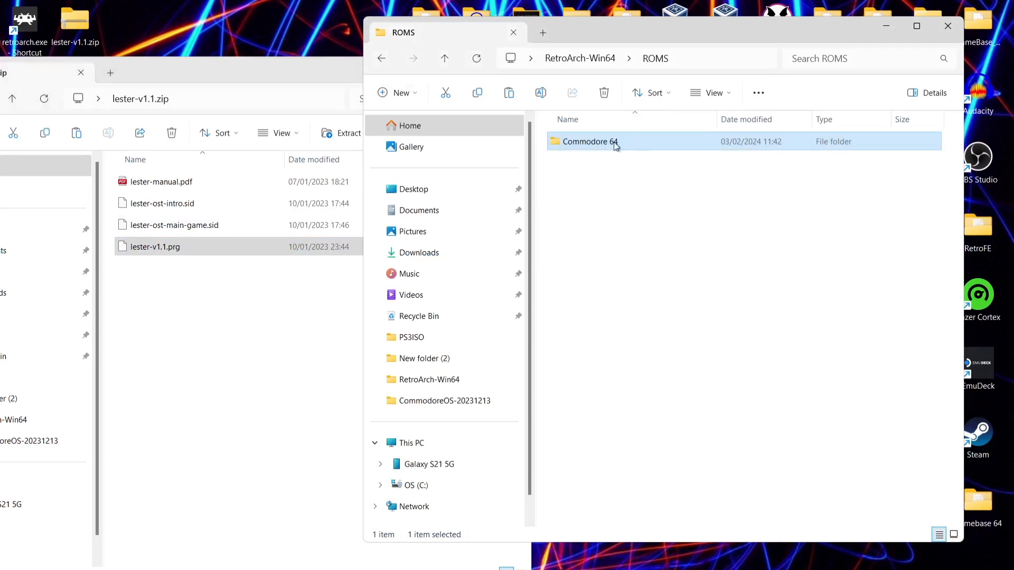
click(268, 74)
click(513, 54)
Step: Create a second folder named NES inside the ROMS folder
click(592, 200)
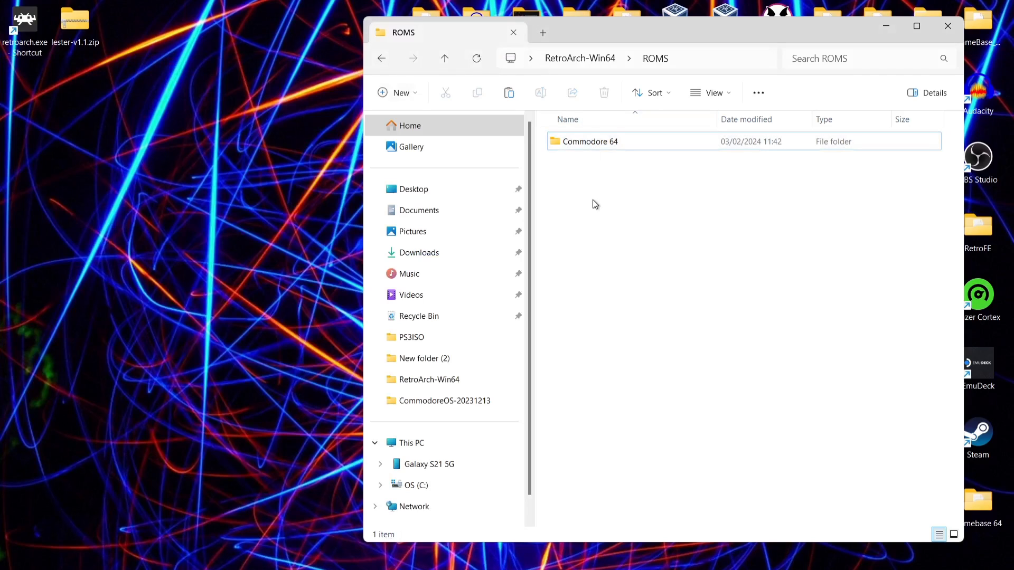
right_click(592, 201)
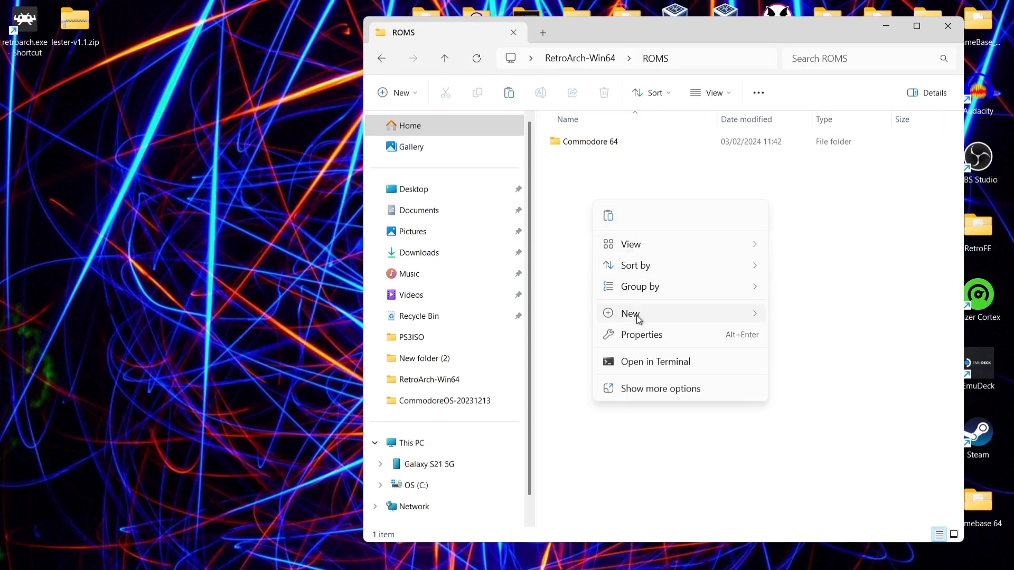
mouse_move(639, 318)
click(795, 319)
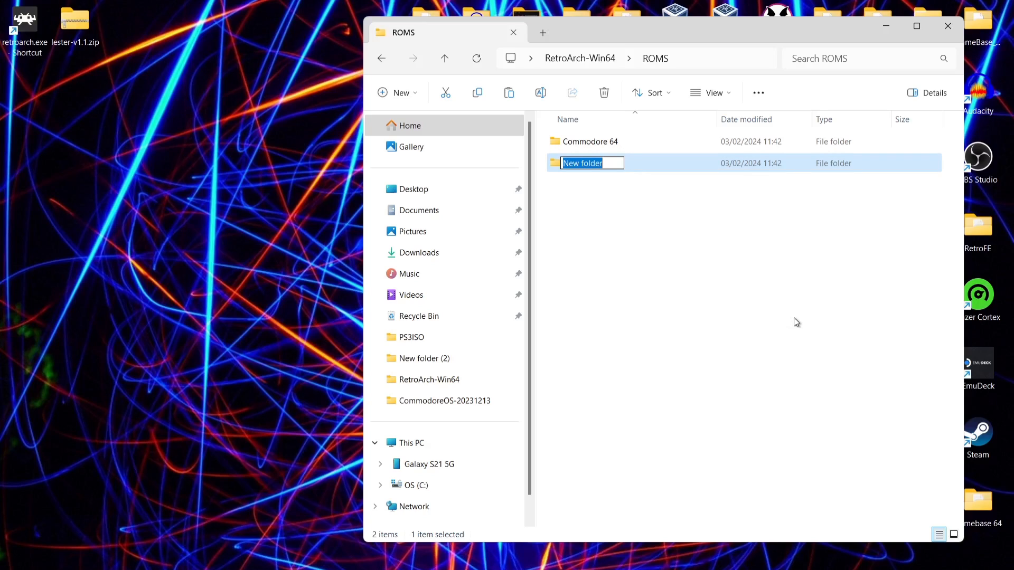
text(NES)
key(Return)
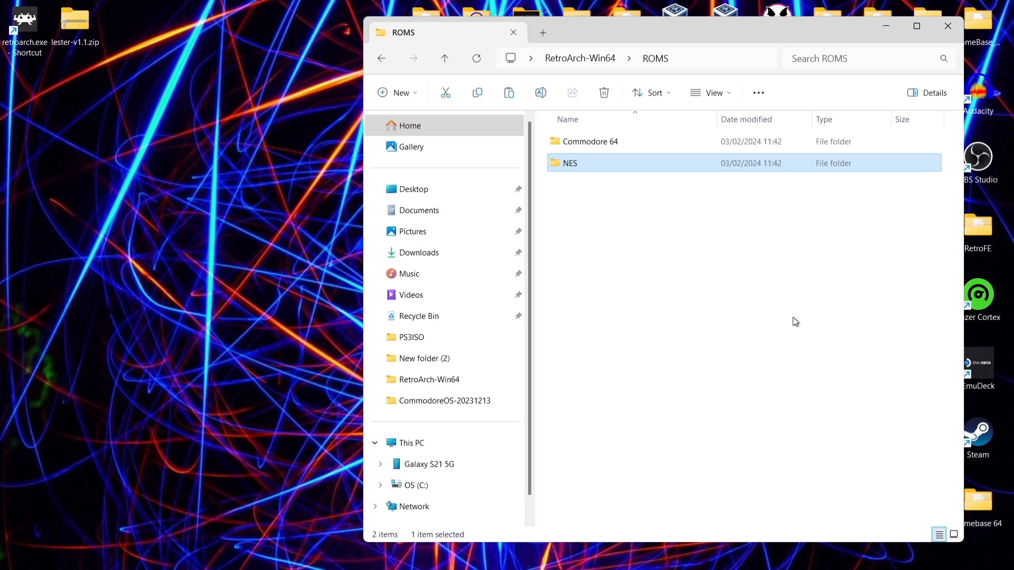
Step: Check the contents of the Commodore 64 folder and close the folder window
double_click(621, 147)
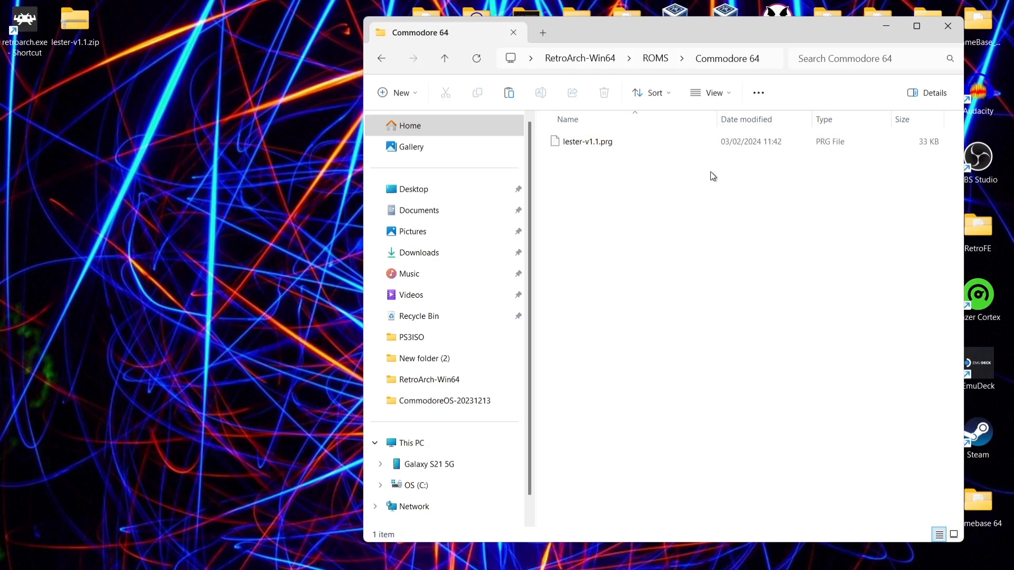
click(948, 25)
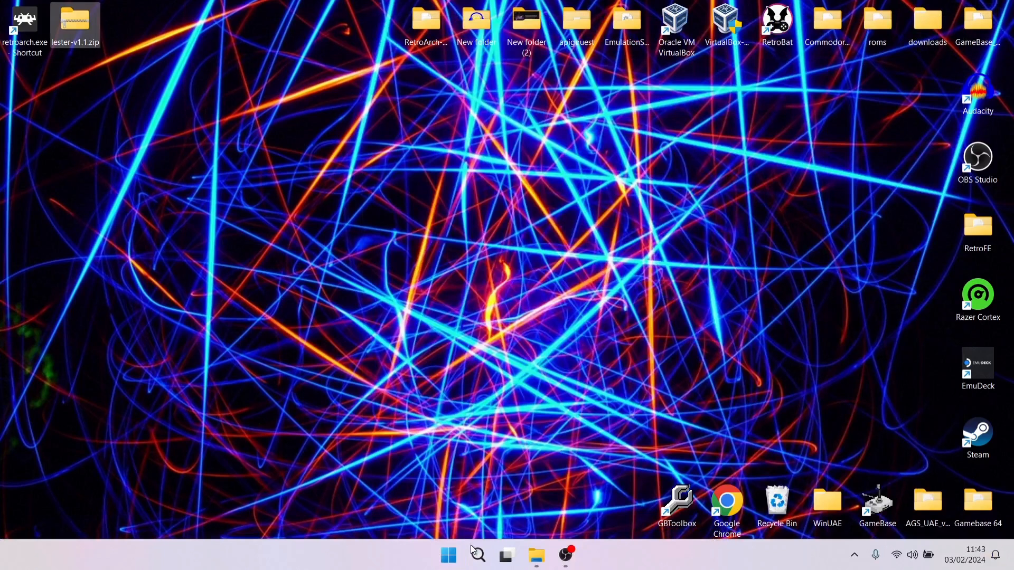
Step: Launch RetroArch and open the Manual Scan settings for importing content
click(274, 209)
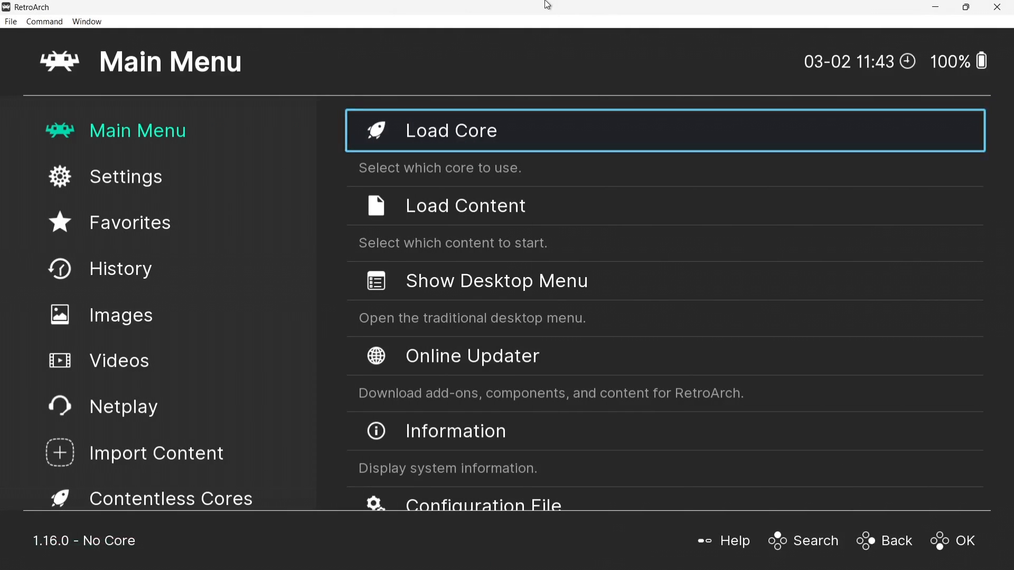
key(Left)
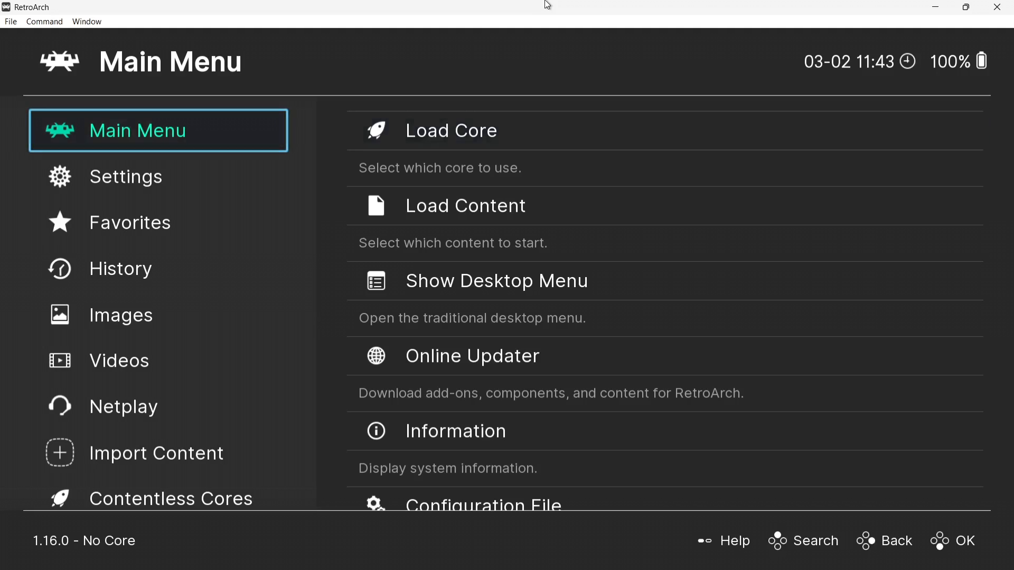
key(Down)
key(Down)
key(Down)
key(Down)
key(Down)
key(Down)
key(Down)
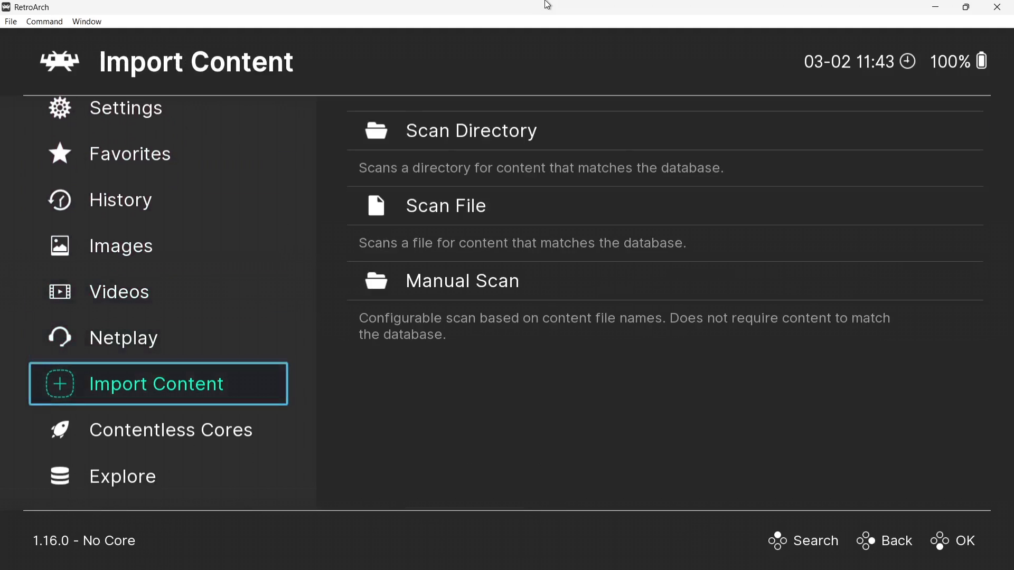
key(Right)
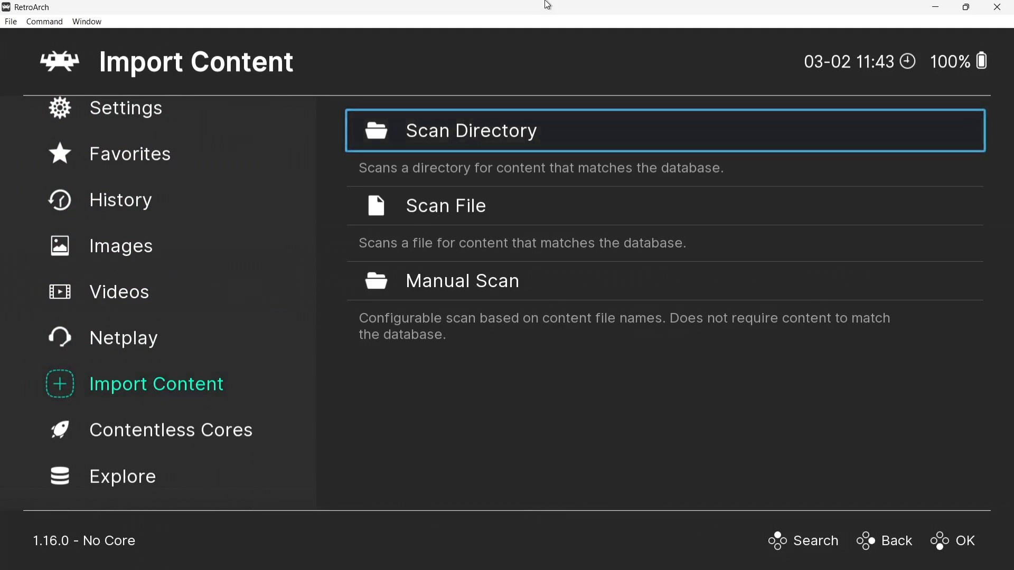
key(Down)
key(Down)
key(Return)
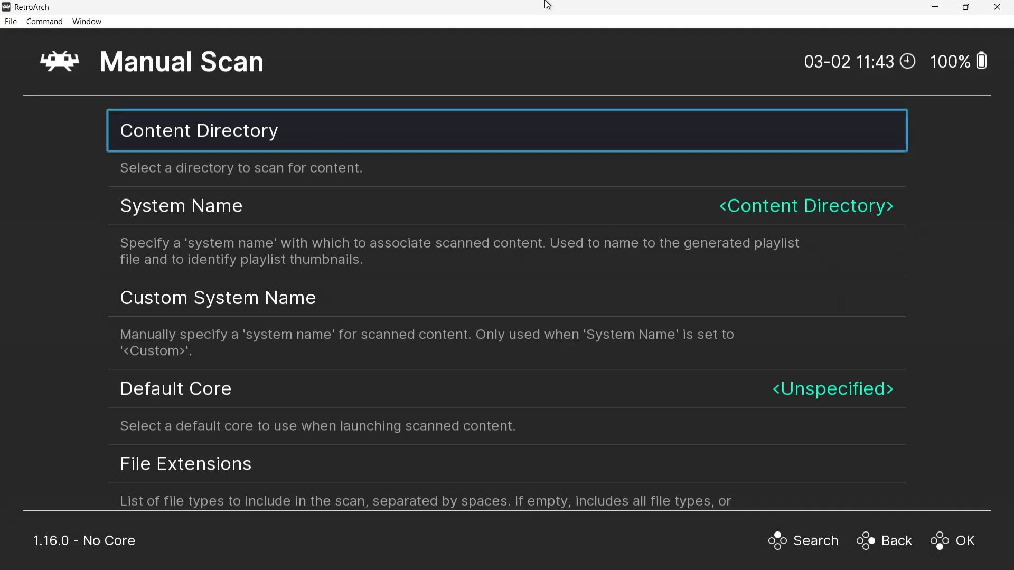
Step: Start choosing the scan's Content Directory and browse through C:\Users into the user's profile folder
key(Return)
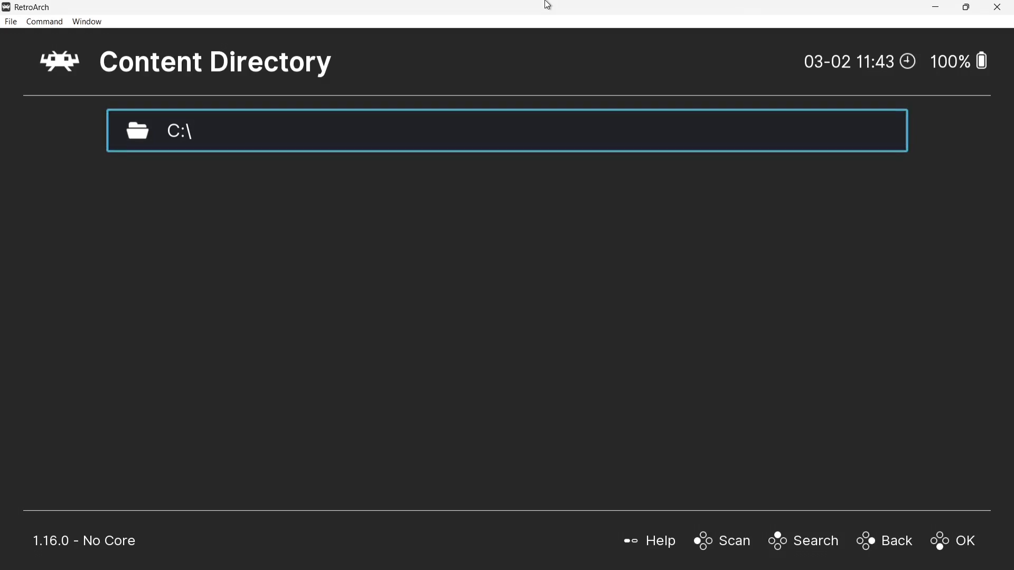
key(Return)
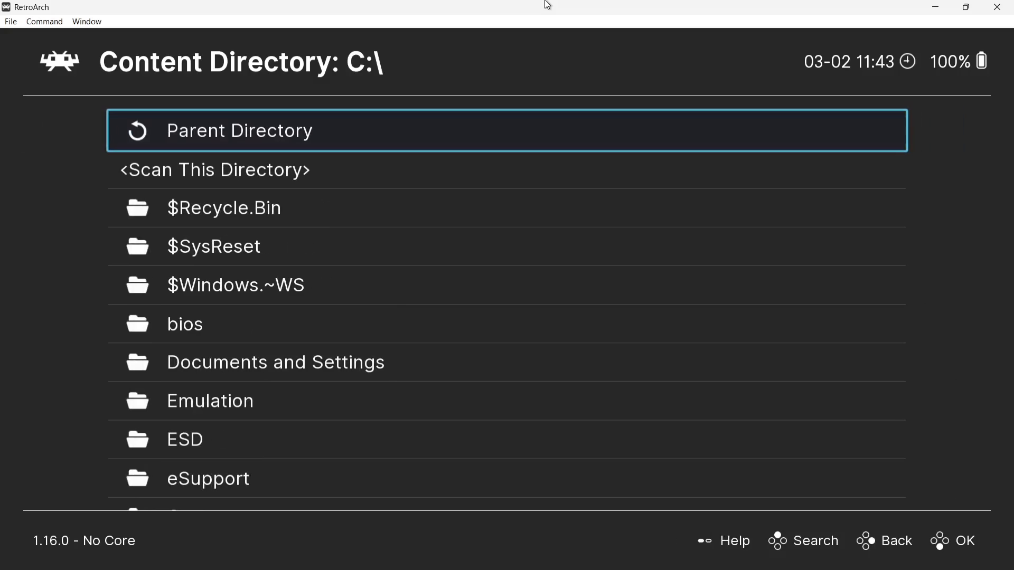
key(Up)
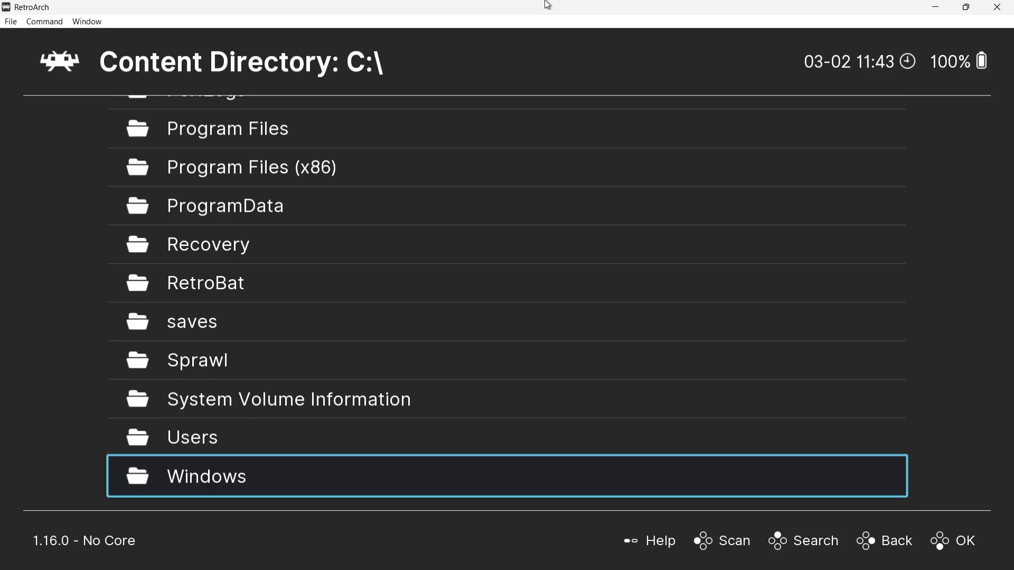
key(Up)
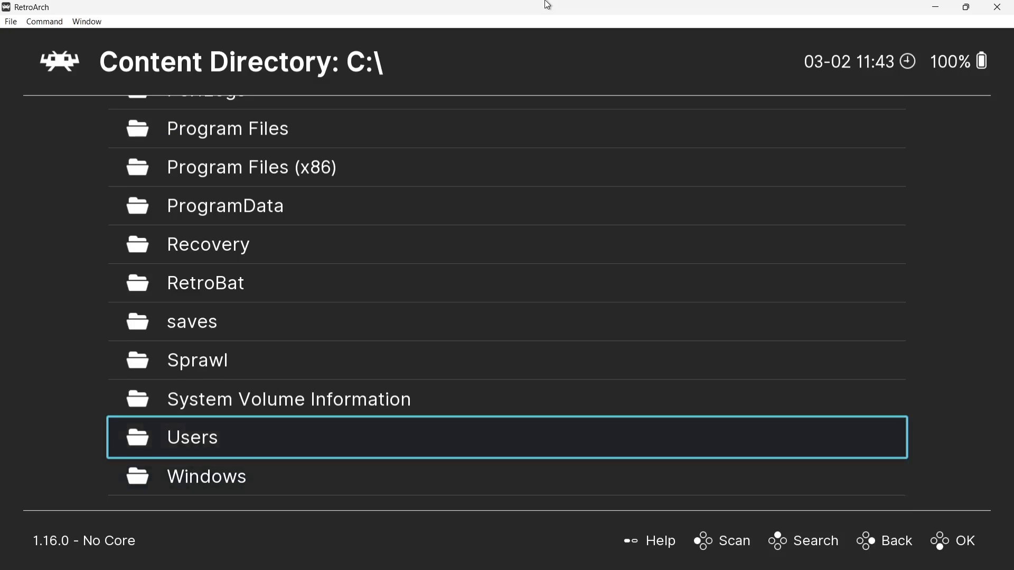
key(Return)
key(Down)
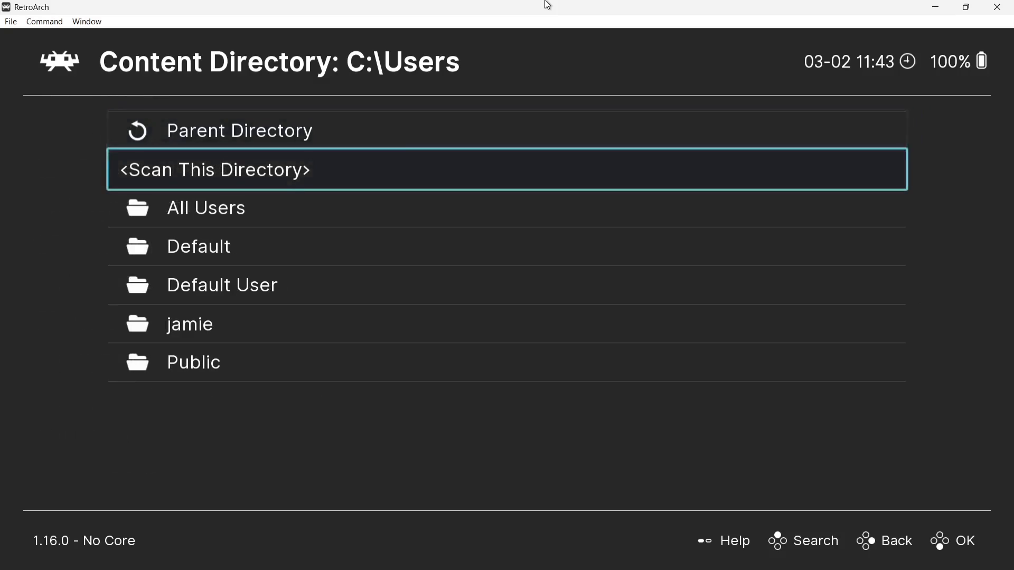
key(Down)
key(Down)
key(Down)
key(Down)
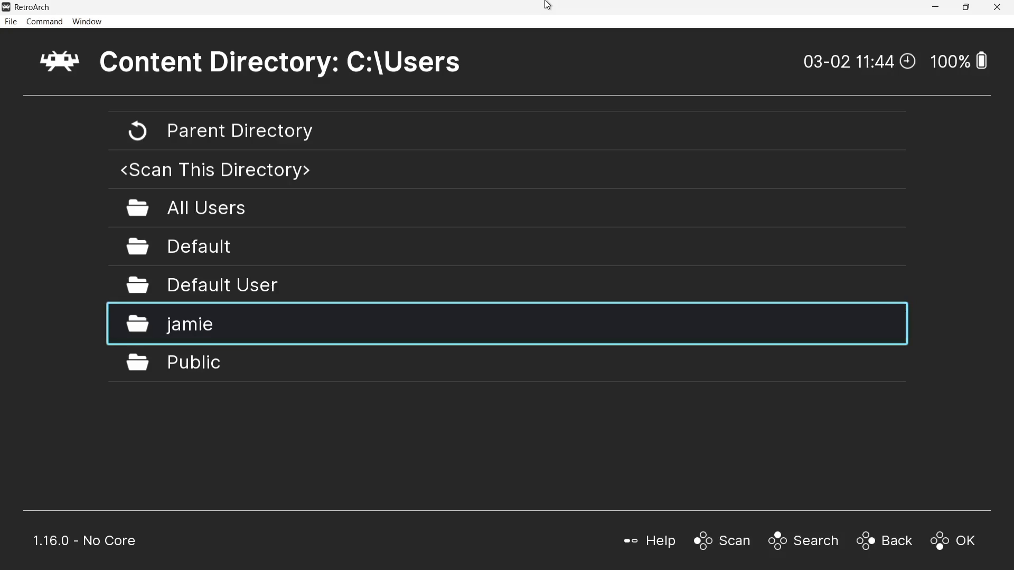
key(Return)
Step: Open the Desktop folder within the user's profile folder
key(Down)
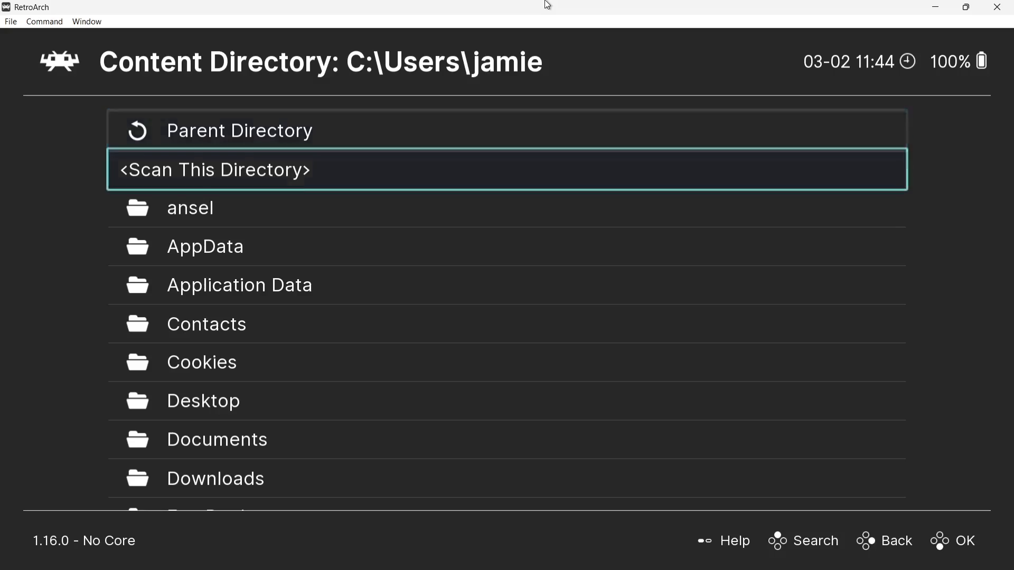
key(Down)
key(Down)
key(Down)
key(Down)
key(Down)
key(Down)
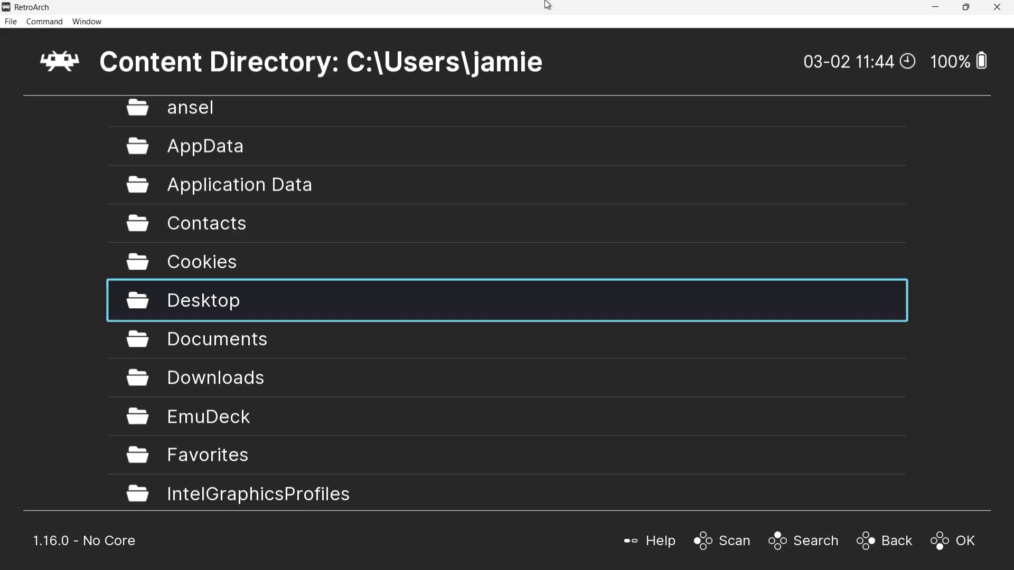
key(Return)
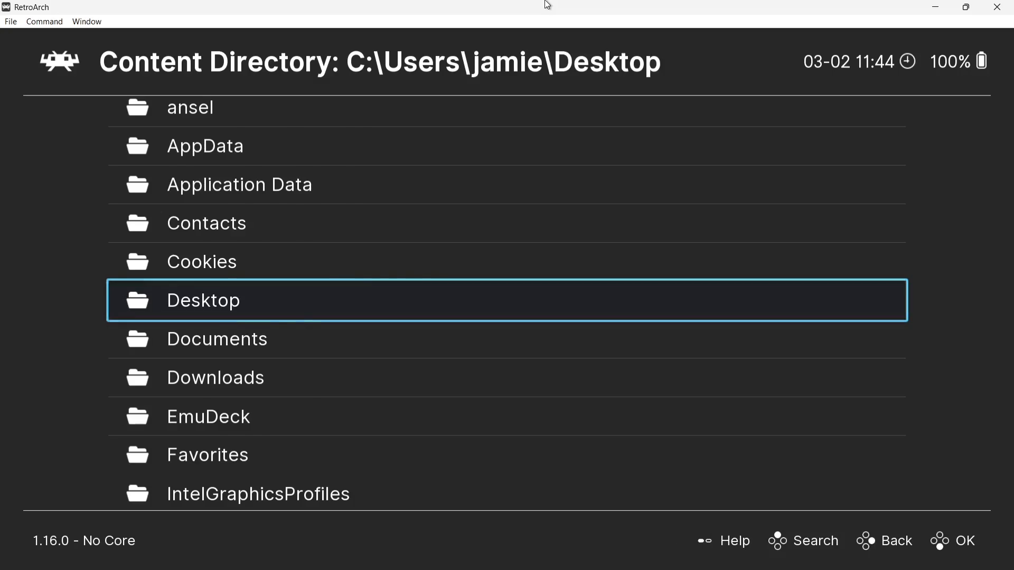
Step: Open the RetroArch-Win64 folder on the Desktop for the content directory
key(Down)
key(Down)
key(Down)
key(Down)
key(Down)
key(Down)
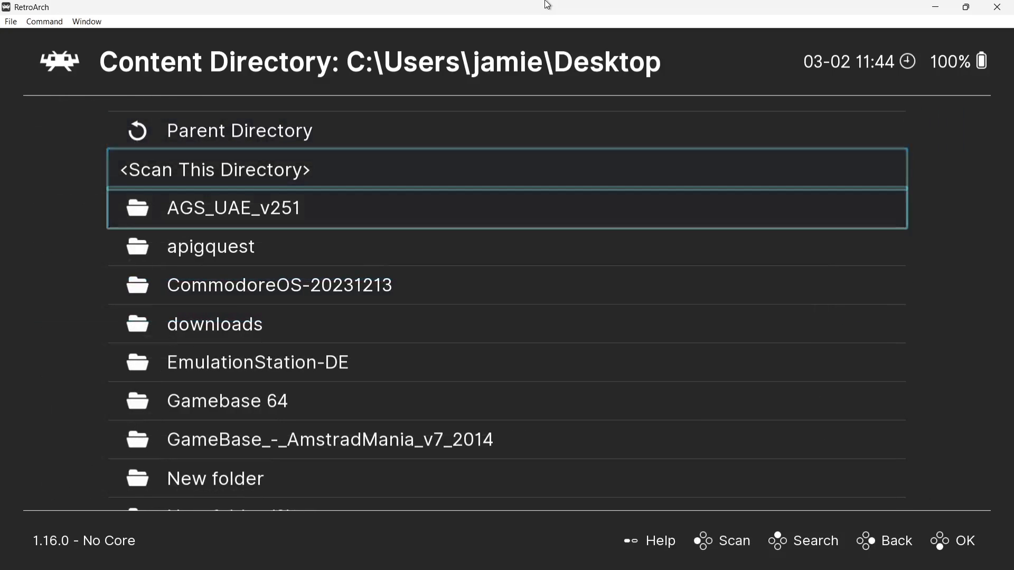
key(Down)
key(Down)
key(Down)
key(Down)
key(Down)
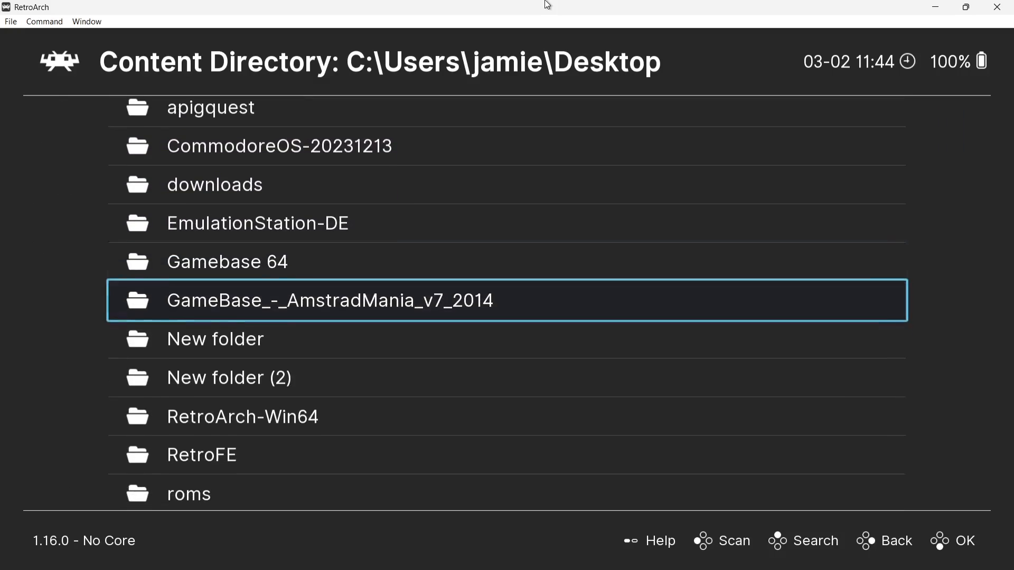
key(Return)
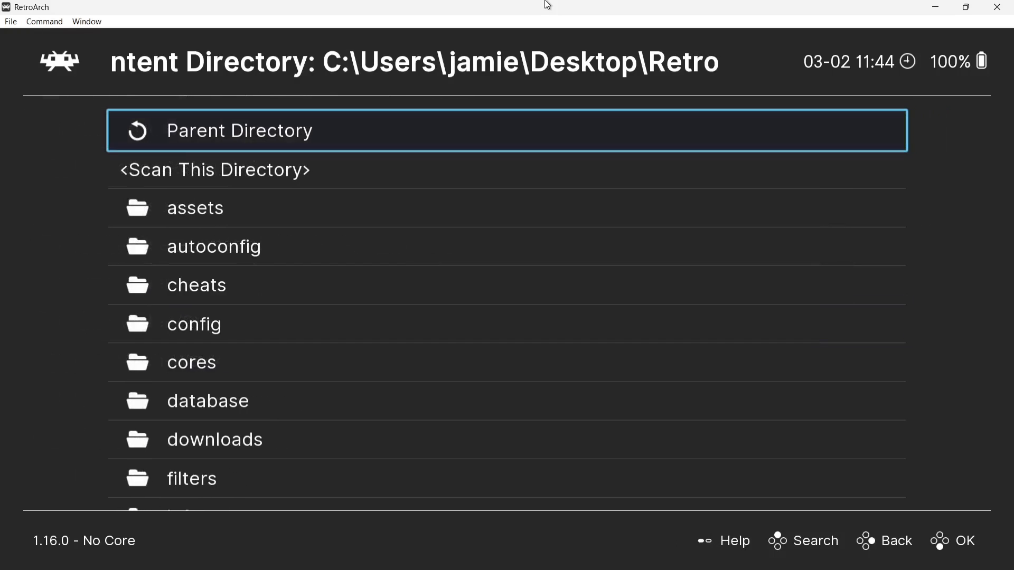
Step: Open the ROMS folder inside RetroArch-Win64 for the content directory
key(Down)
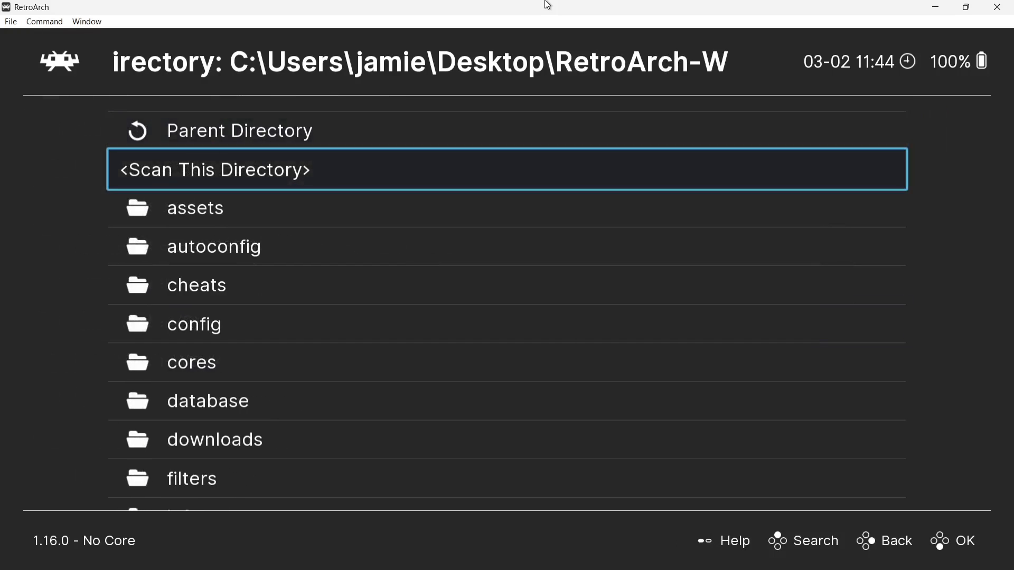
key(Down)
key(Down)
key(Down)
key(Down)
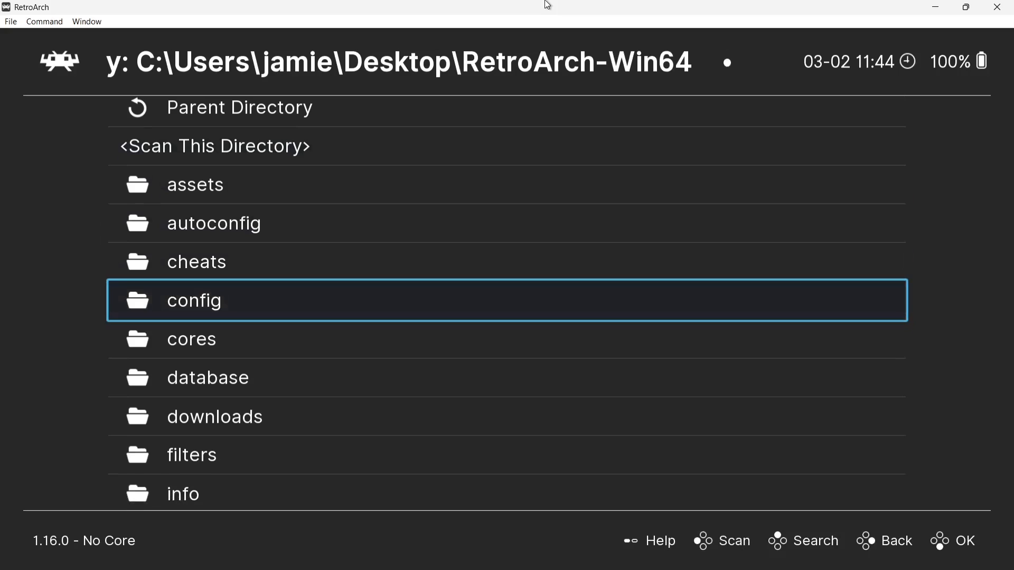
key(Down)
key(Down)
key(Down)
key(Down)
key(Down)
key(Down)
key(Down)
key(Down)
key(Down)
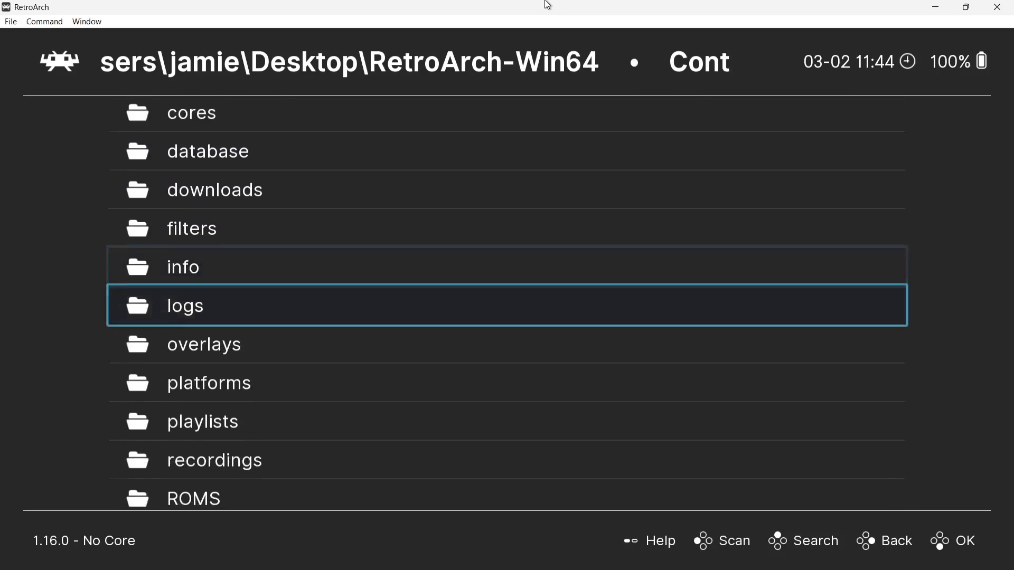
key(Down)
key(Down)
key(Return)
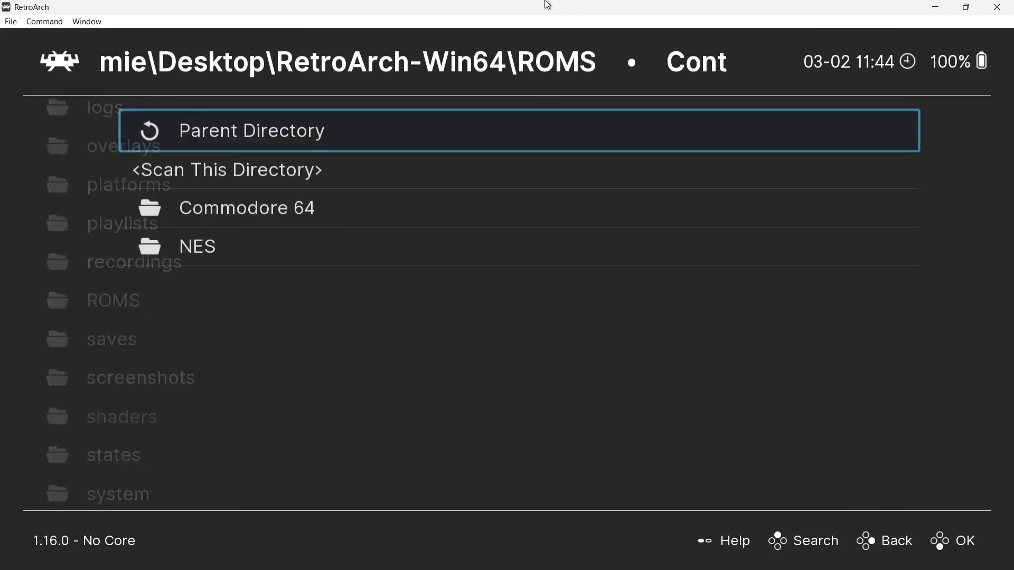
Step: Choose the Commodore 64 folder inside ROMS as the manual scan's Content Directory
key(Down)
key(Down)
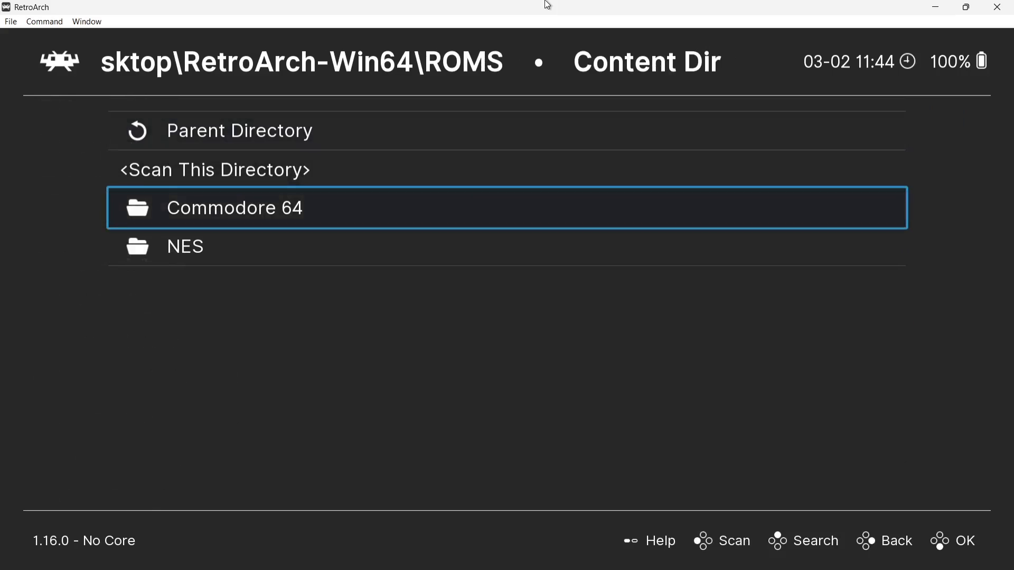
key(Return)
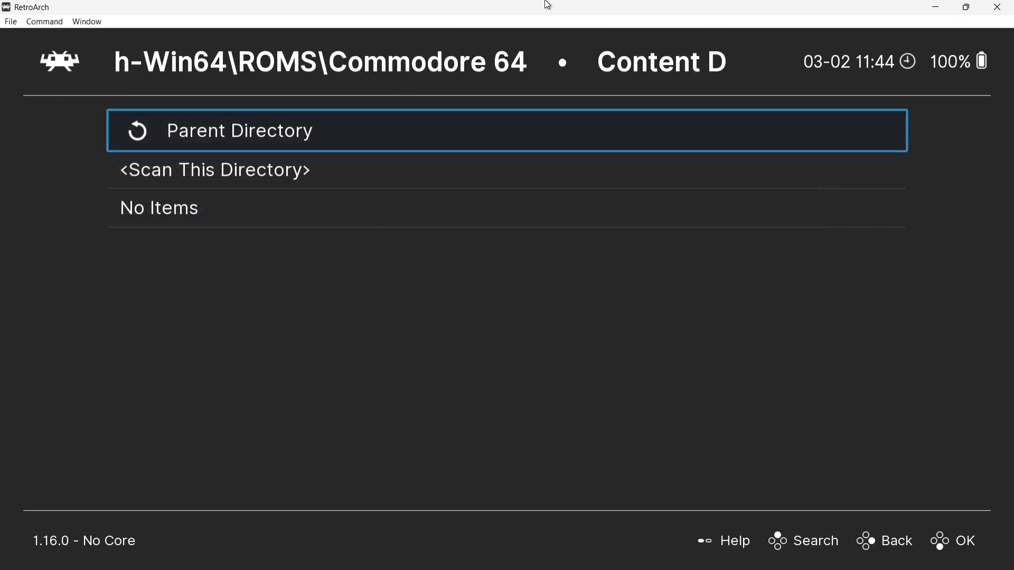
key(Down)
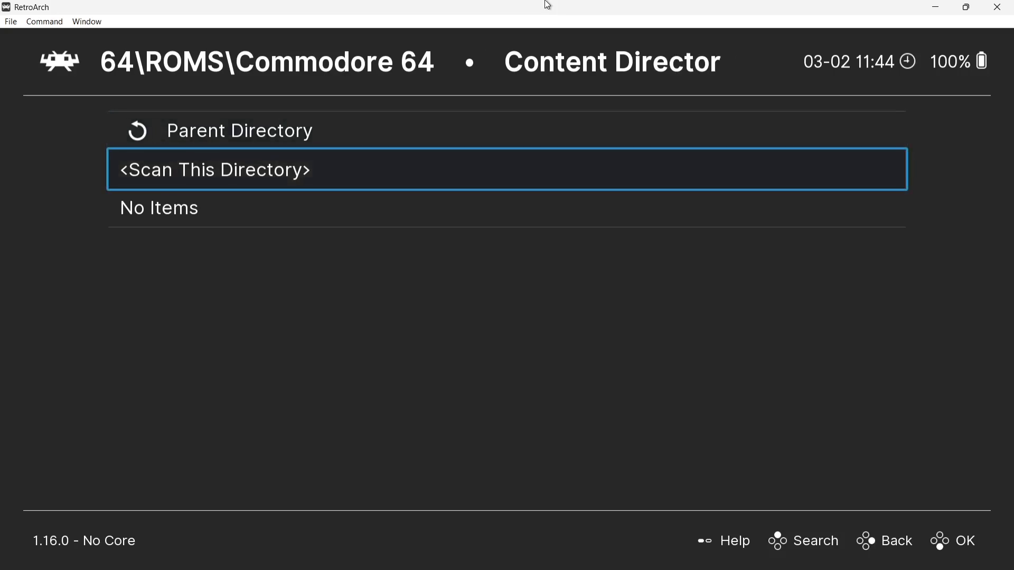
key(Return)
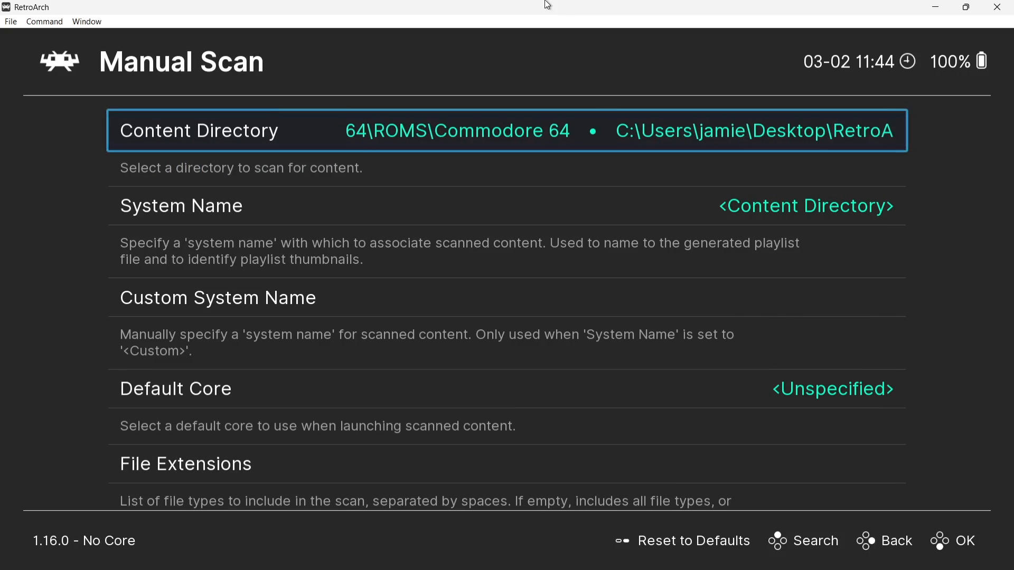
Step: Start the manual scan of the chosen directory and return to the main menu
key(Up)
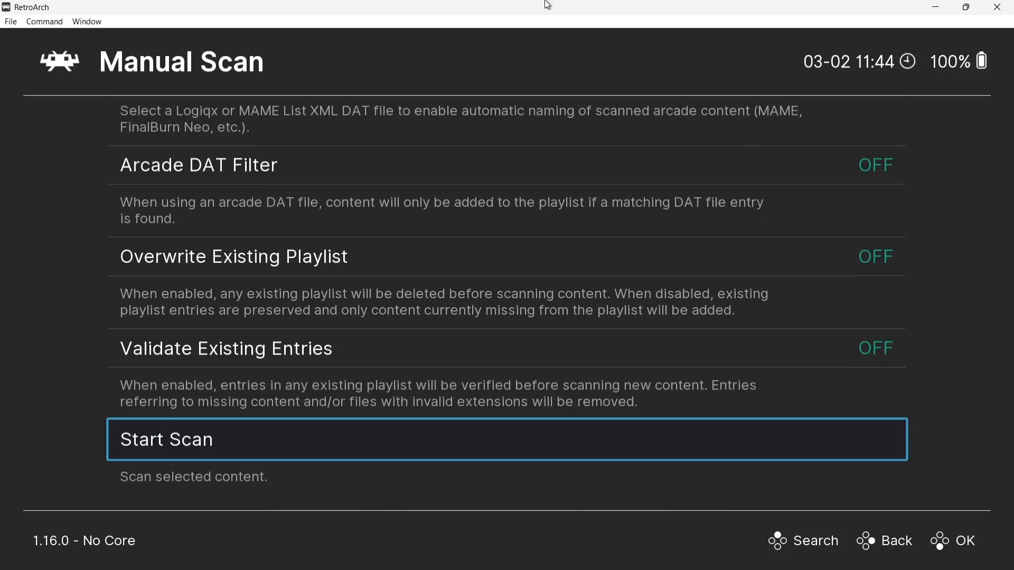
key(Return)
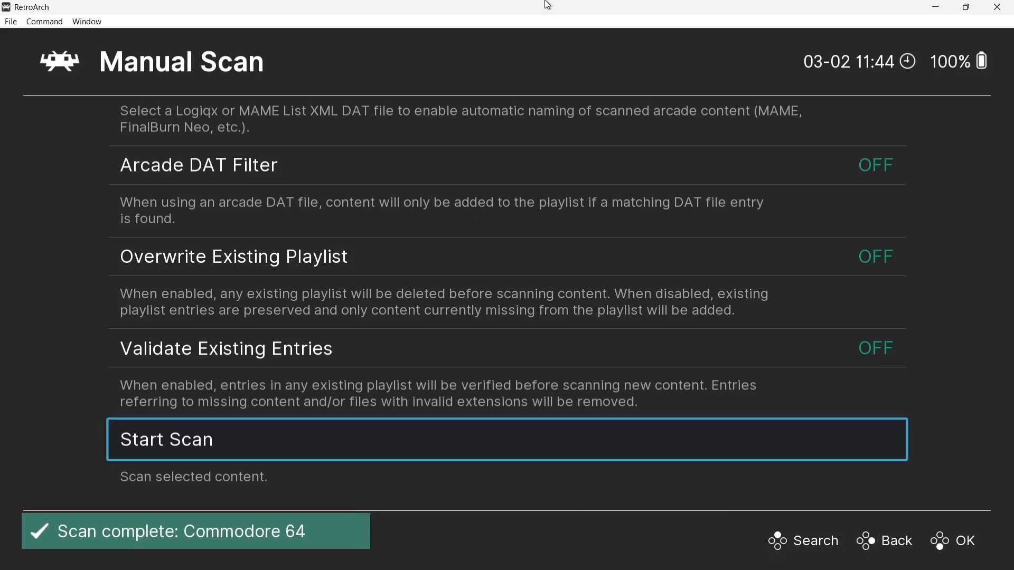
key(BackSpace)
key(BackSpace)
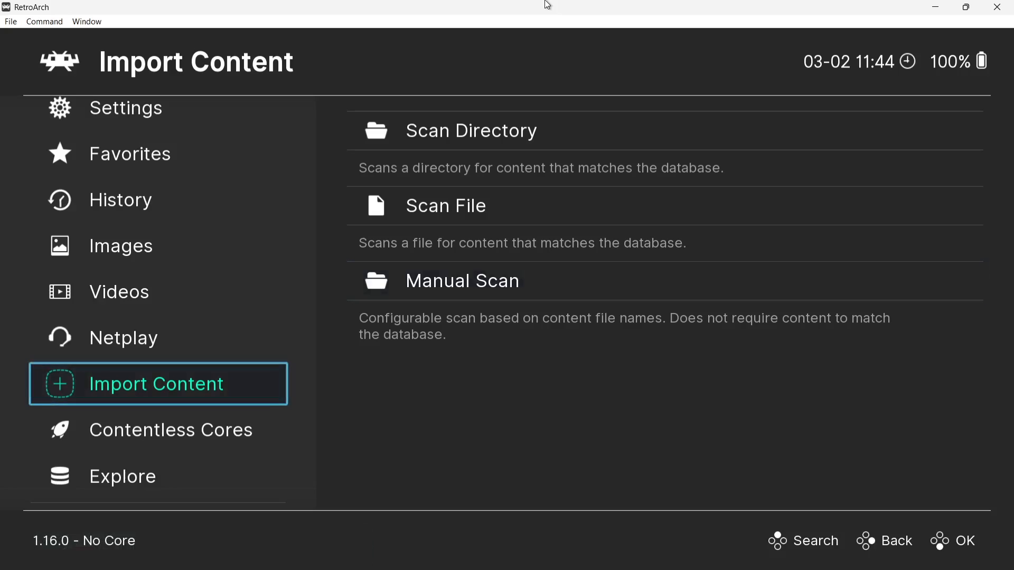
Step: Open the lester-v1.1 entry in the Commodore 64 playlist and view the cores suggested for running it
key(Down)
key(Down)
key(Down)
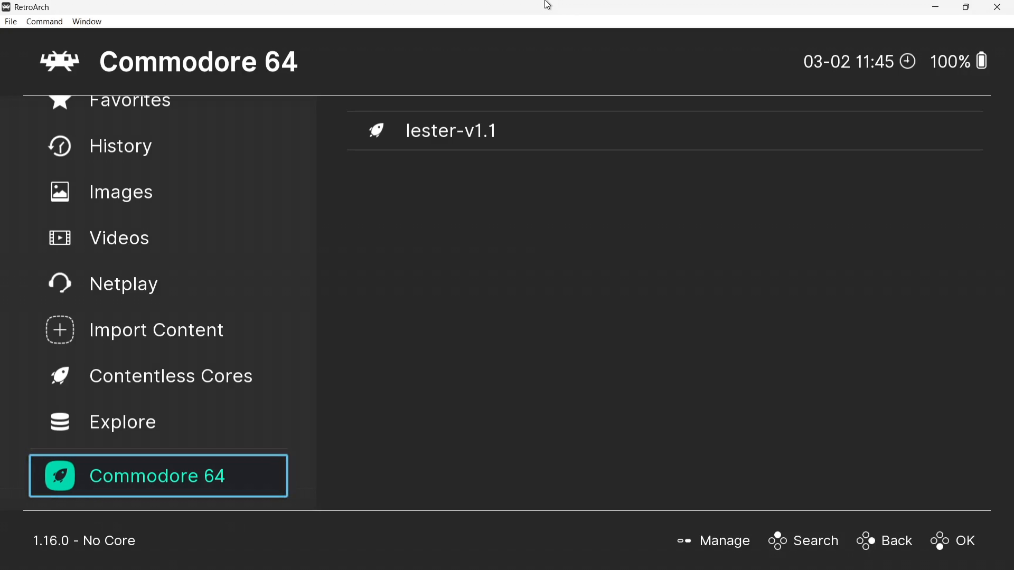
key(Return)
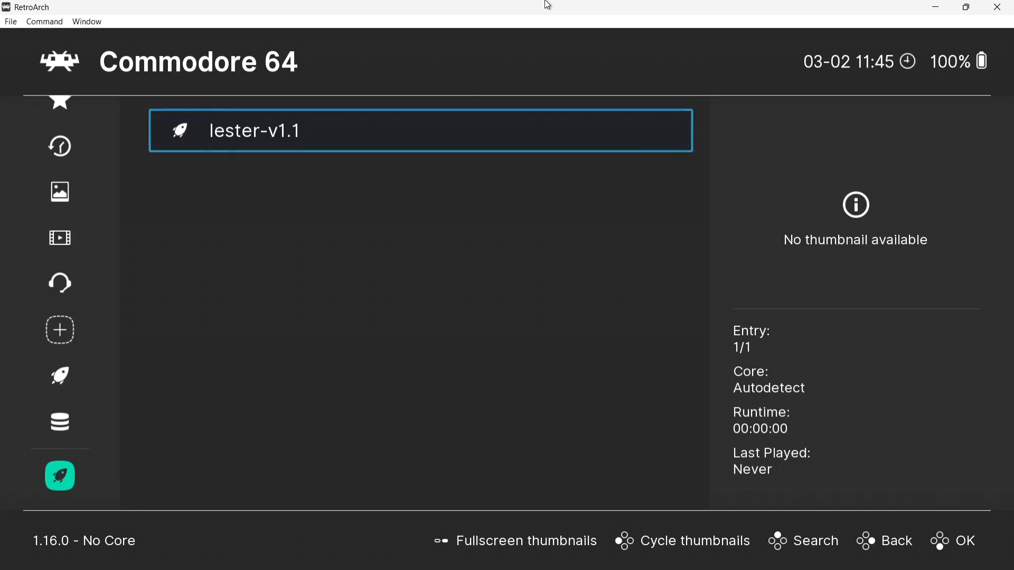
key(Return)
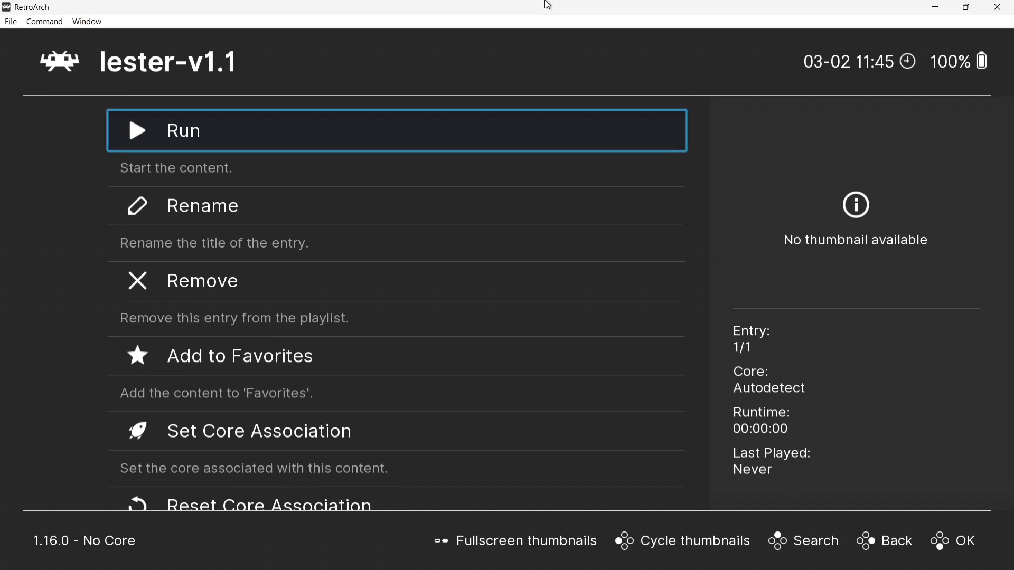
key(Return)
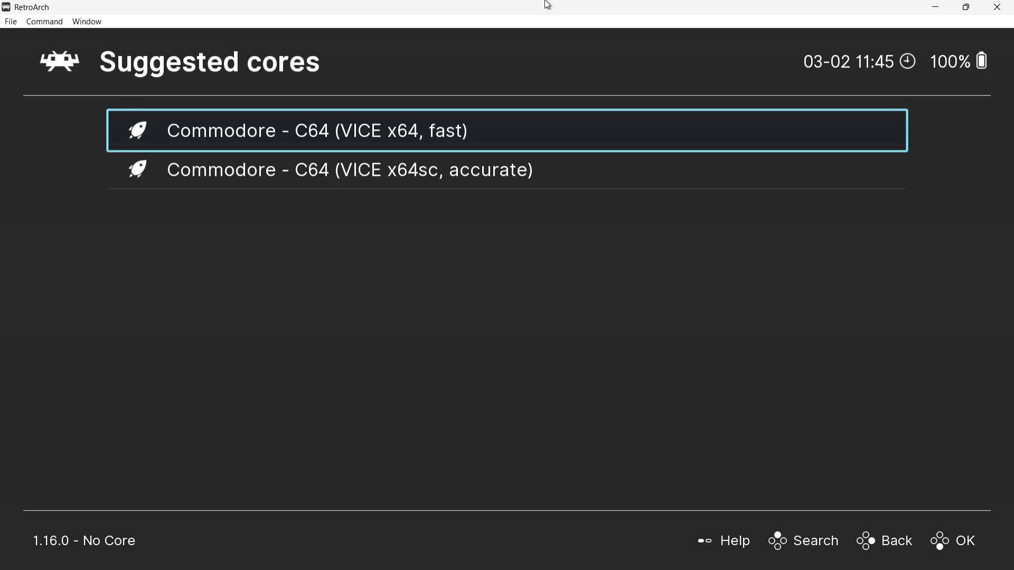
key(BackSpace)
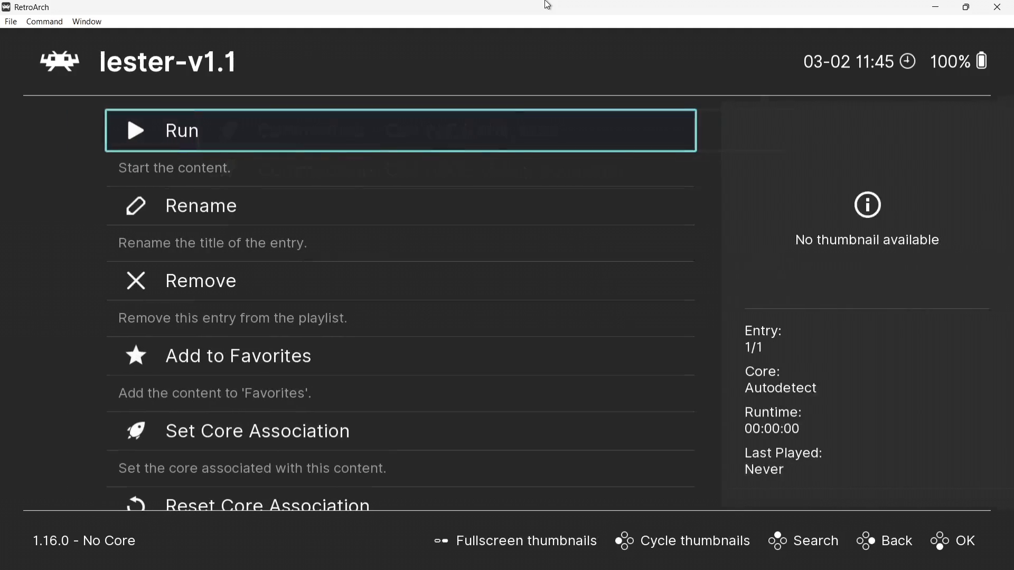
Step: Set the core association of lester-v1.1 to Commodore - C64 (VICE x64, fast)
key(Down)
key(Down)
key(Down)
key(Down)
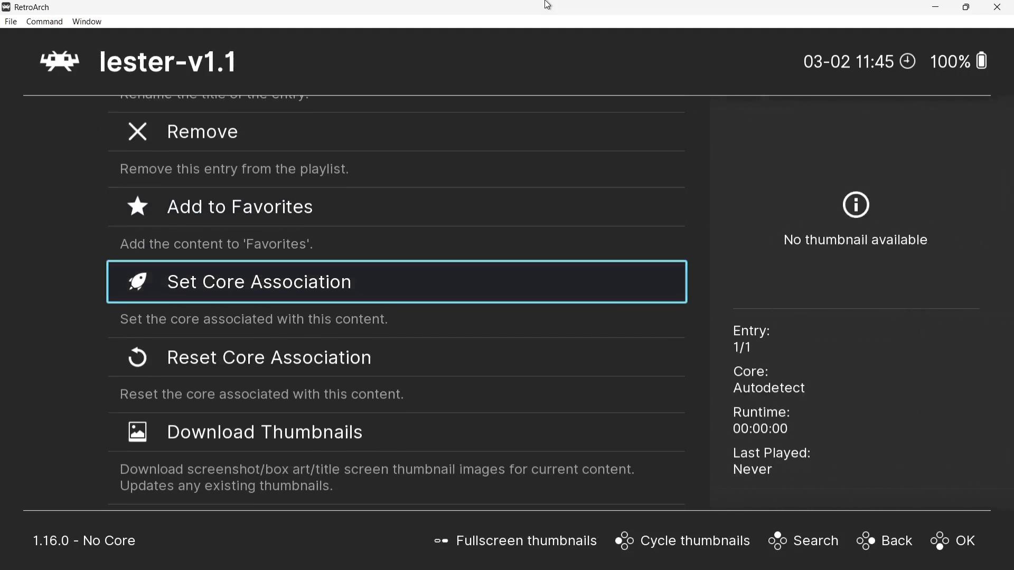
key(Return)
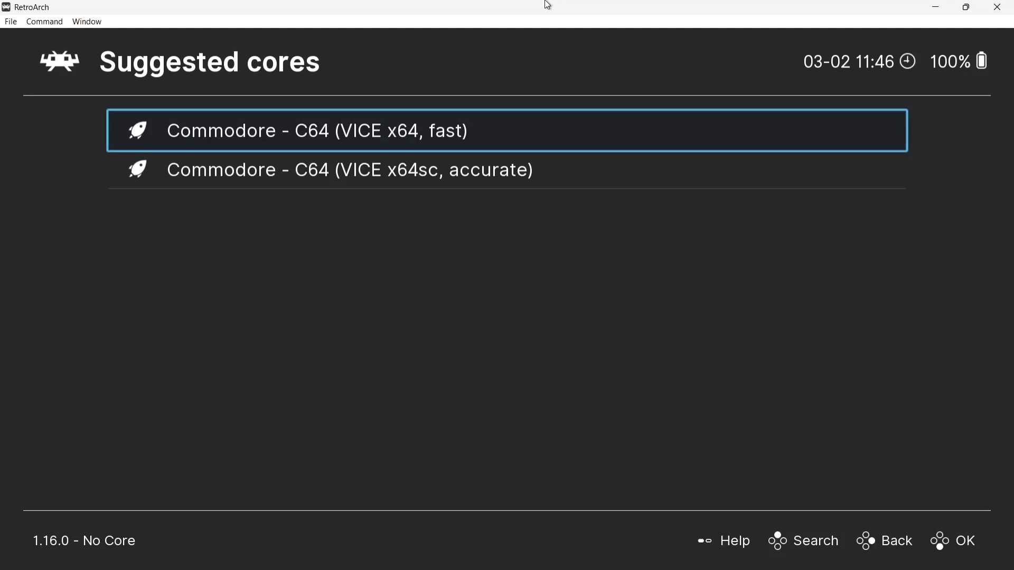
key(Return)
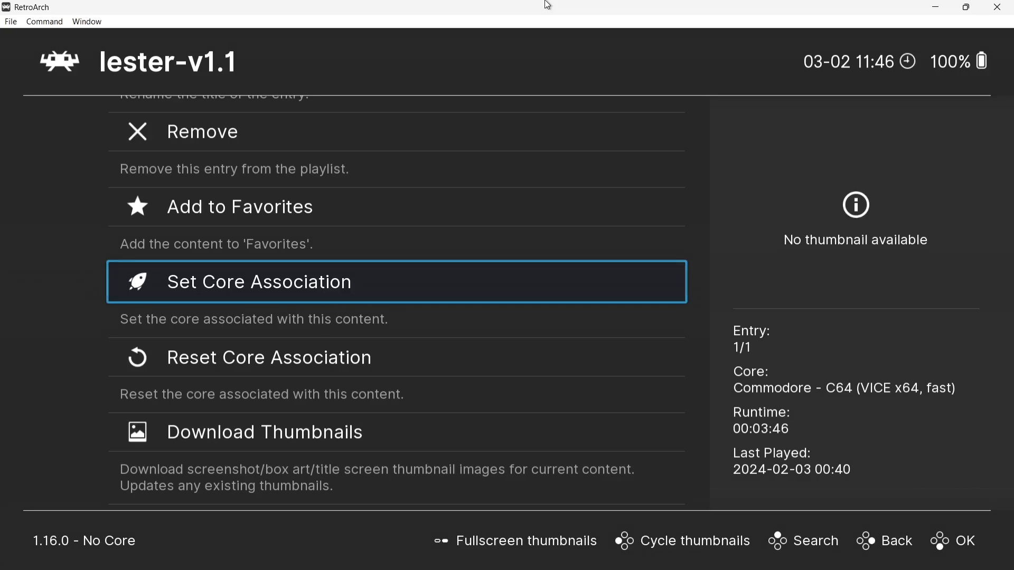
Step: Run lester-v1.1, reposition the emulator window higher on the desktop and maximise it
key(Up)
key(Up)
key(Up)
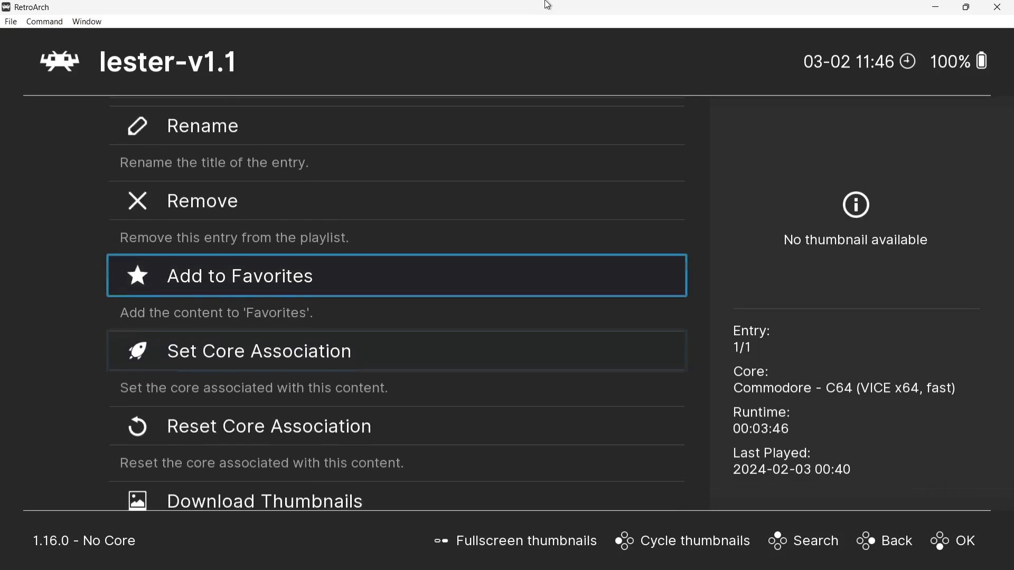
key(Return)
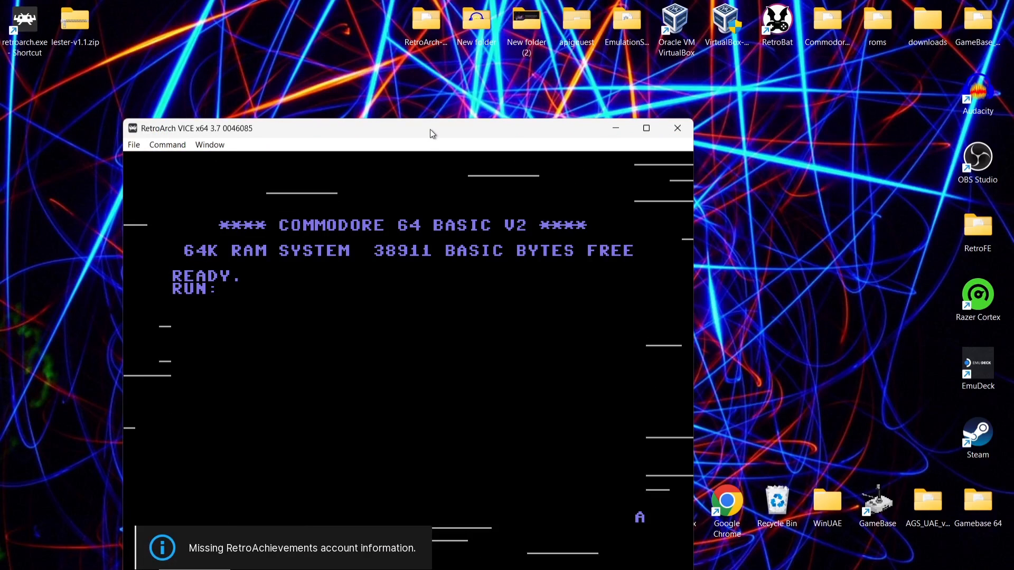
drag(429, 129, 540, 43)
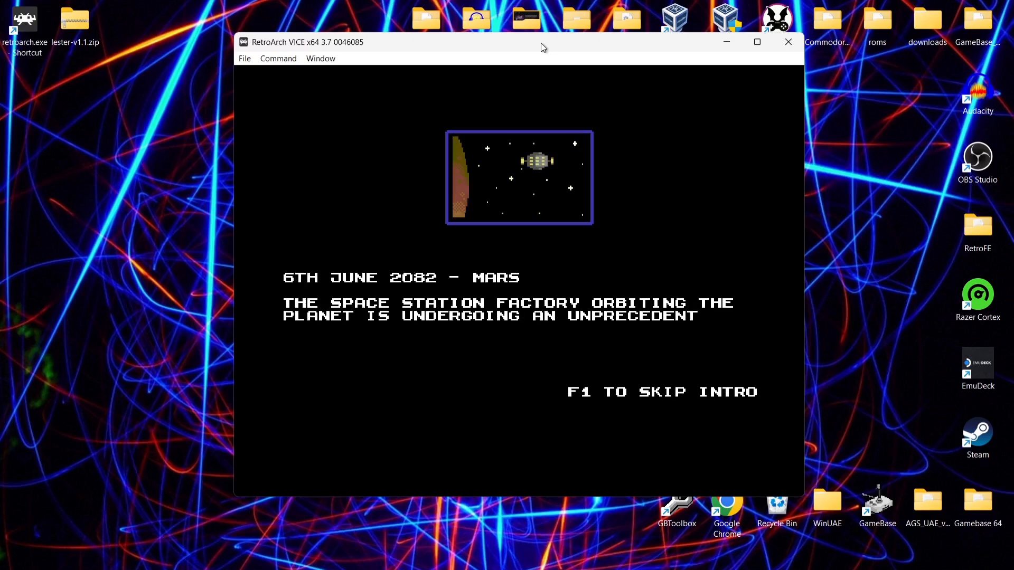
click(757, 42)
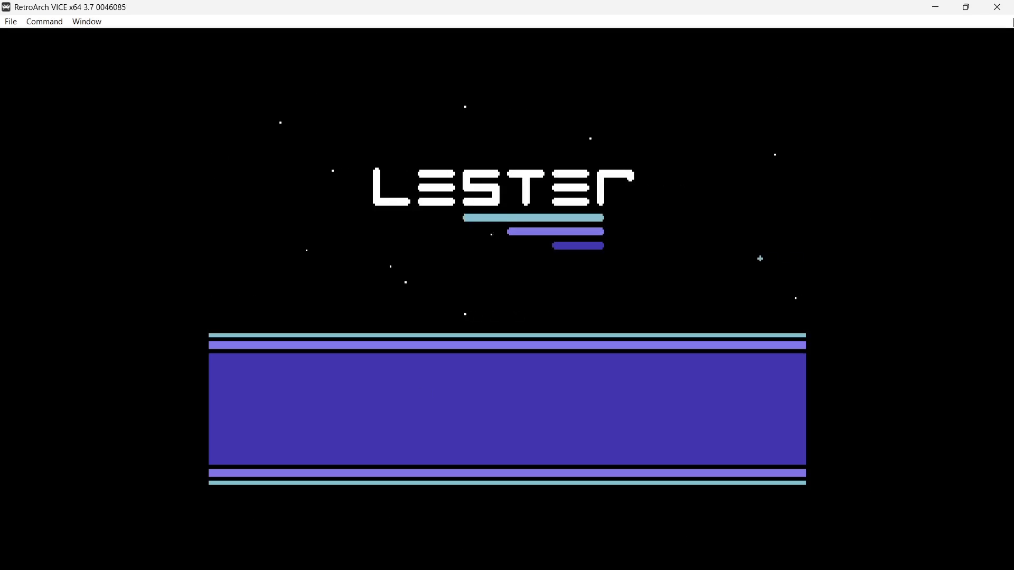
Step: Start the Lester game and take the character through the opening room to the door, trying jumps and shots
key(z)
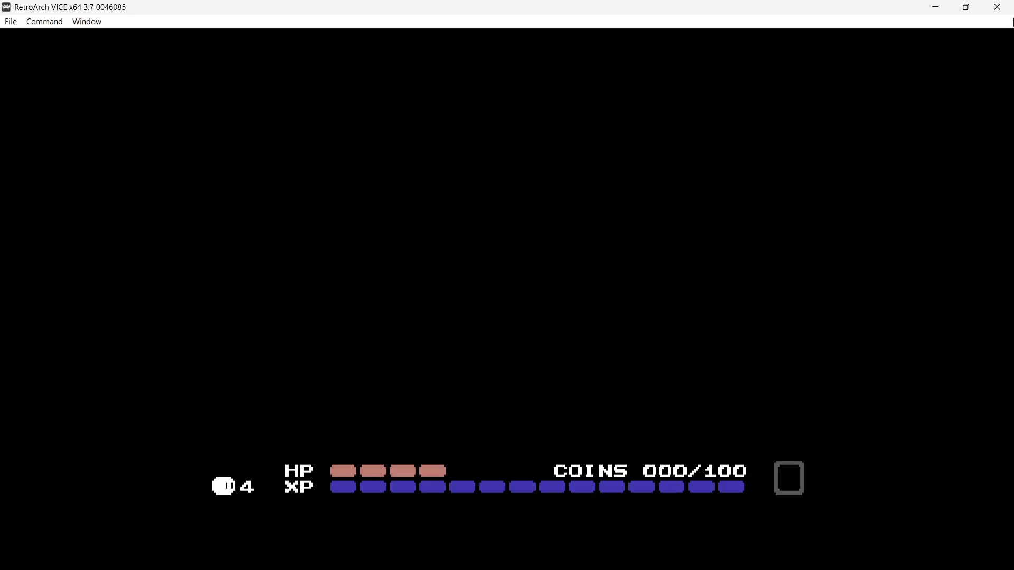
key(Right)
key(Up)
key(z)
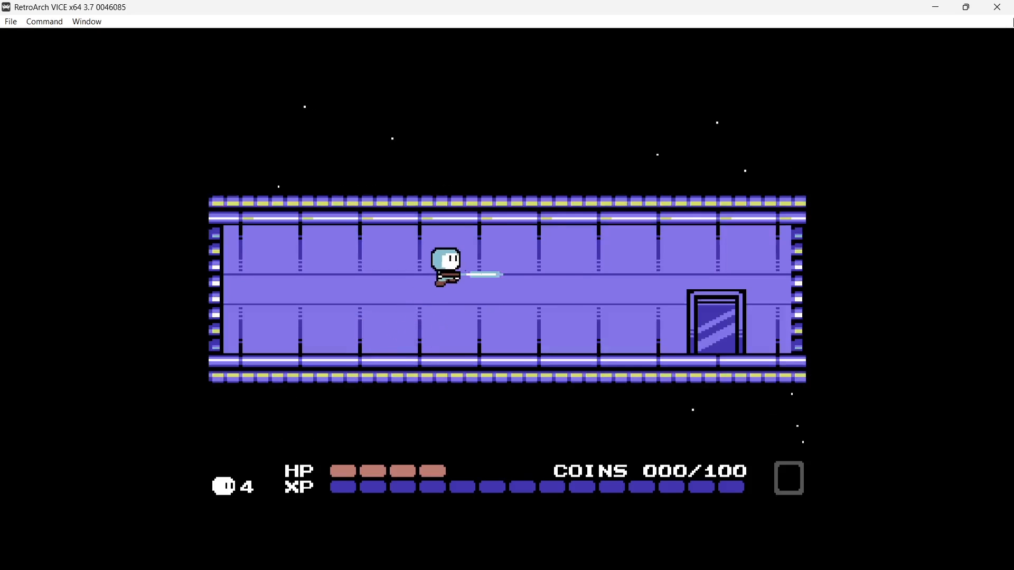
key(z)
key(Up)
key(Right)
key(Up)
key(z)
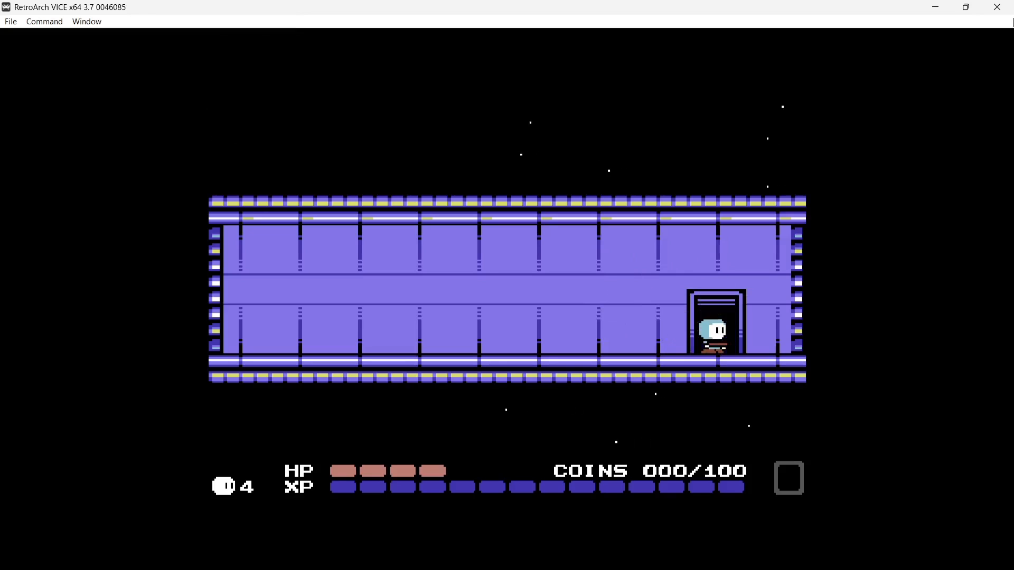
Step: Shoot the enemies in the room beyond the door, get over the tall pillar and move on to the next room
key(Right)
key(z)
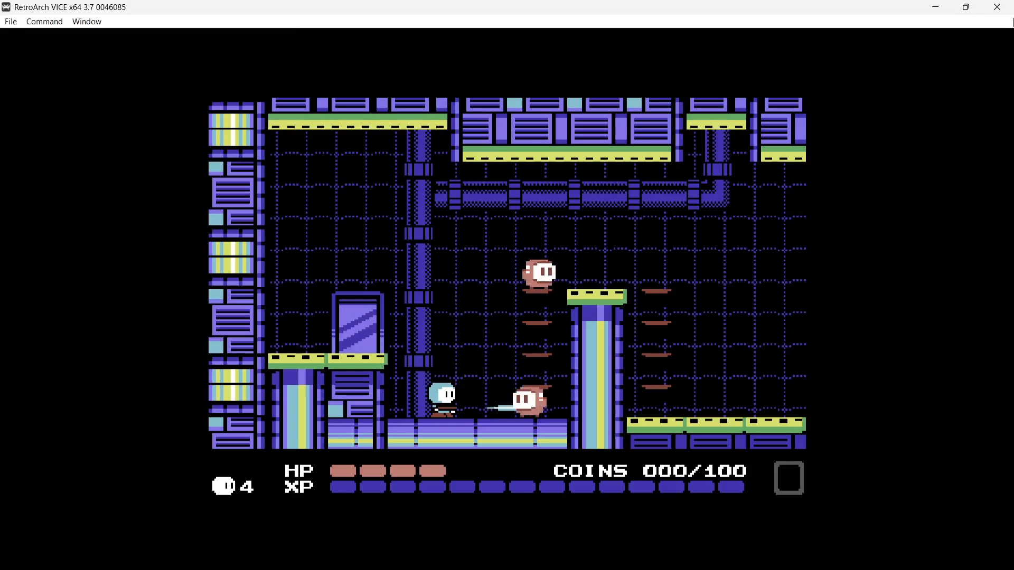
key(z)
key(Right)
key(Up)
key(Up)
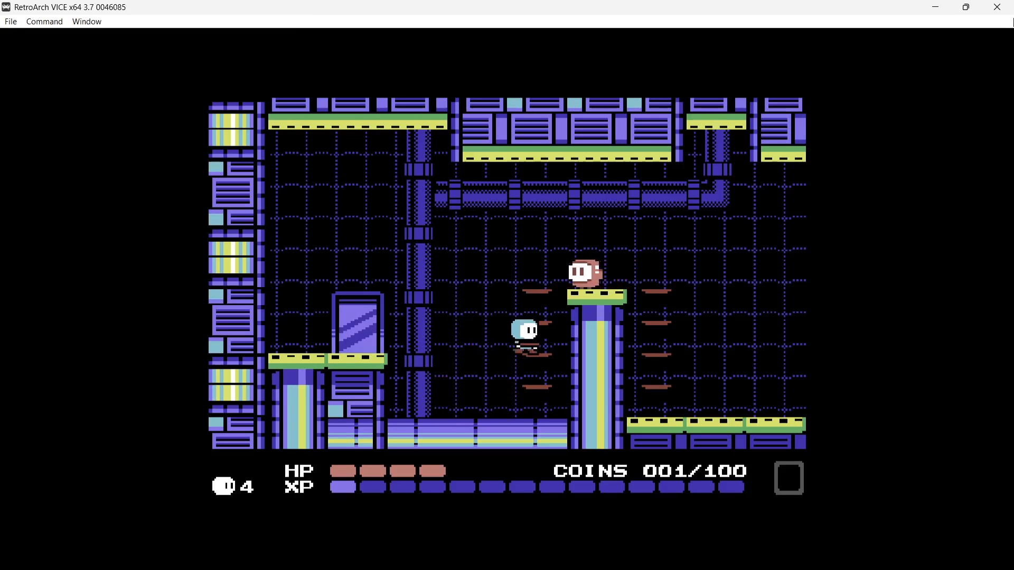
key(Up)
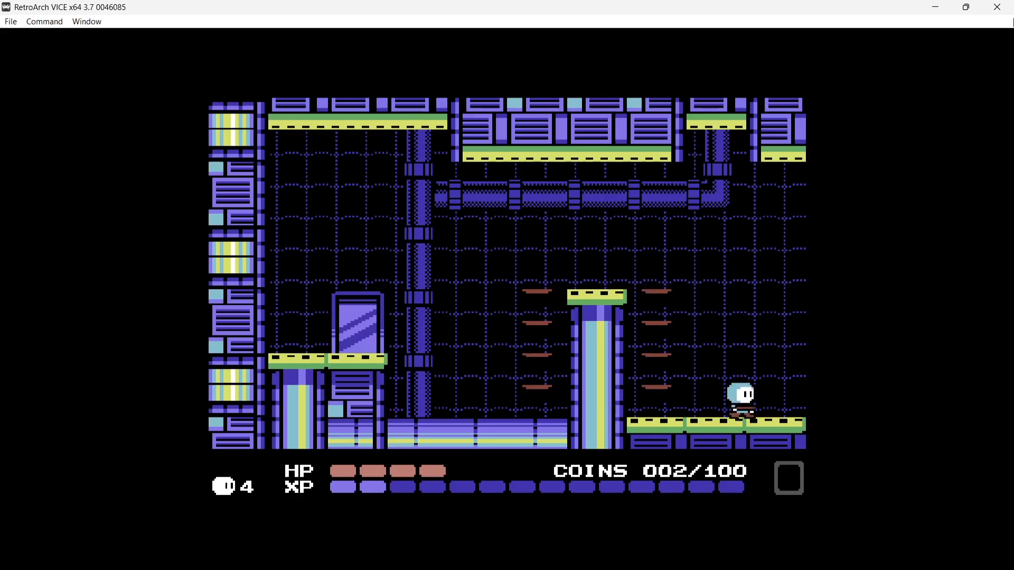
key(Right)
Step: Shoot the nearest flying enemy and climb the platforms to the top of the central tower
key(Up)
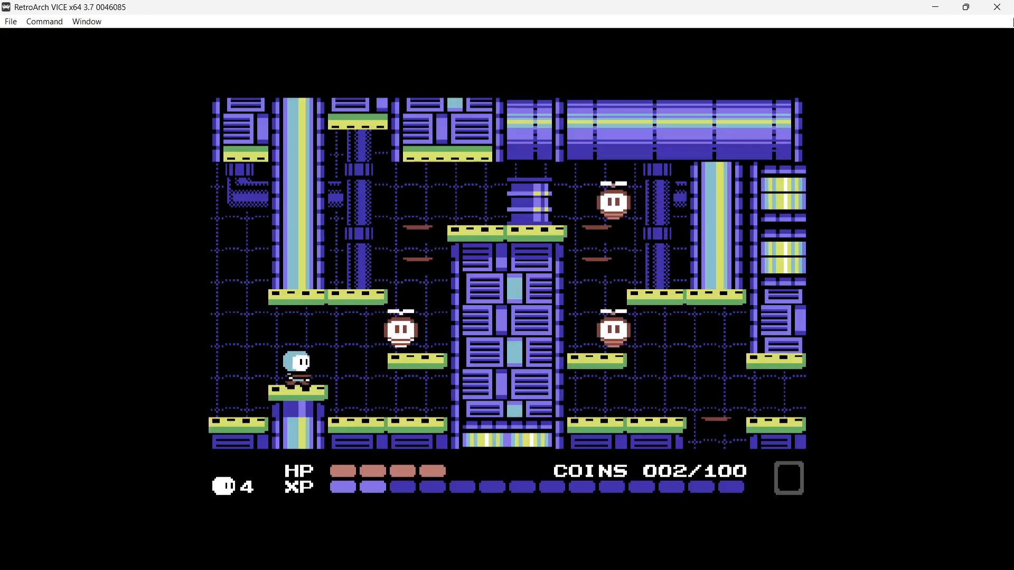
key(Up)
key(Right)
key(z)
key(Up)
key(Up)
key(Left)
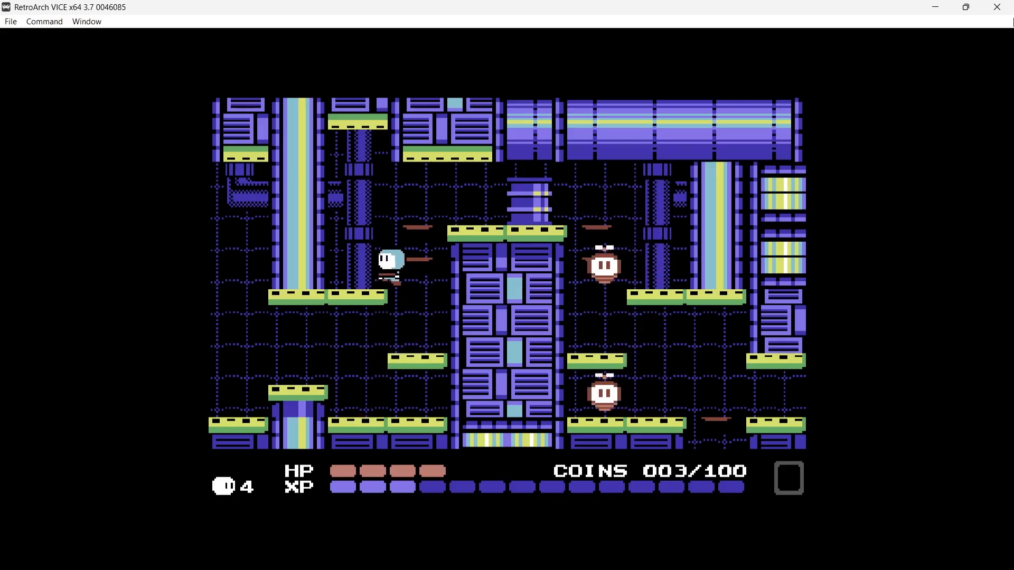
key(Up)
key(Right)
key(Up)
key(Up)
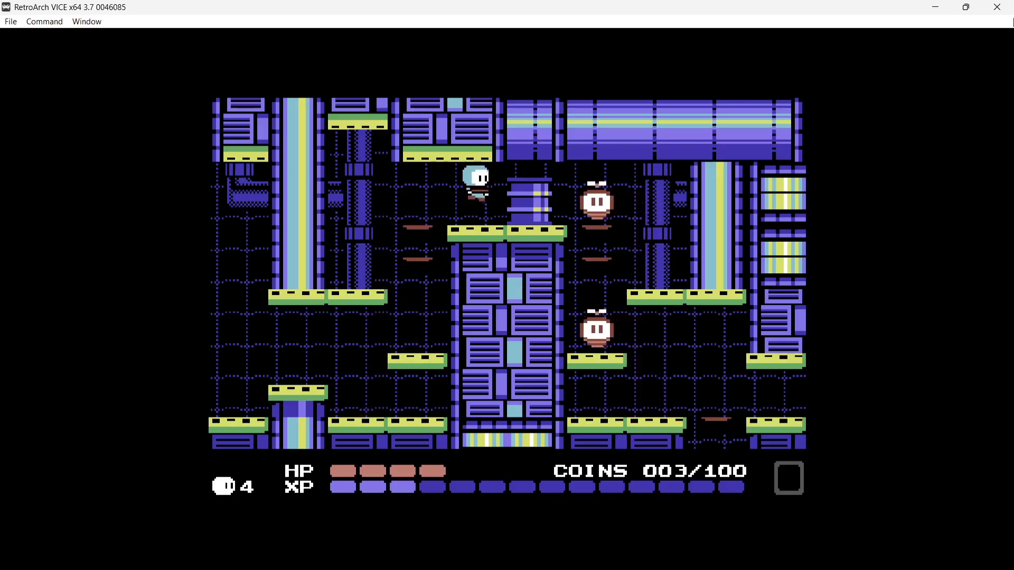
Step: Shoot the container on top of the central tower, collect the coins and fight the flying enemies beyond it
key(z)
key(Right)
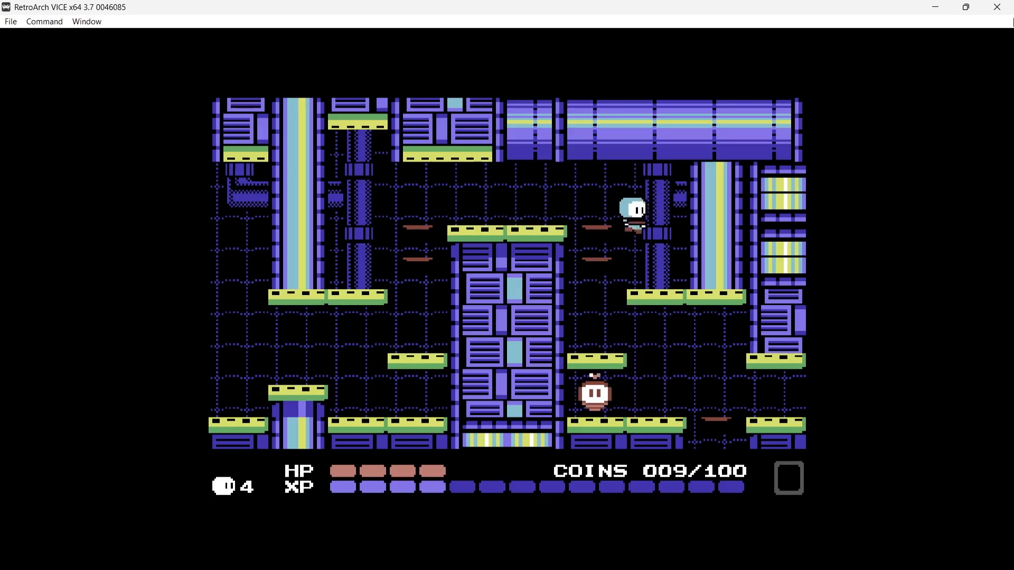
key(Left)
key(Right)
key(Up)
key(z)
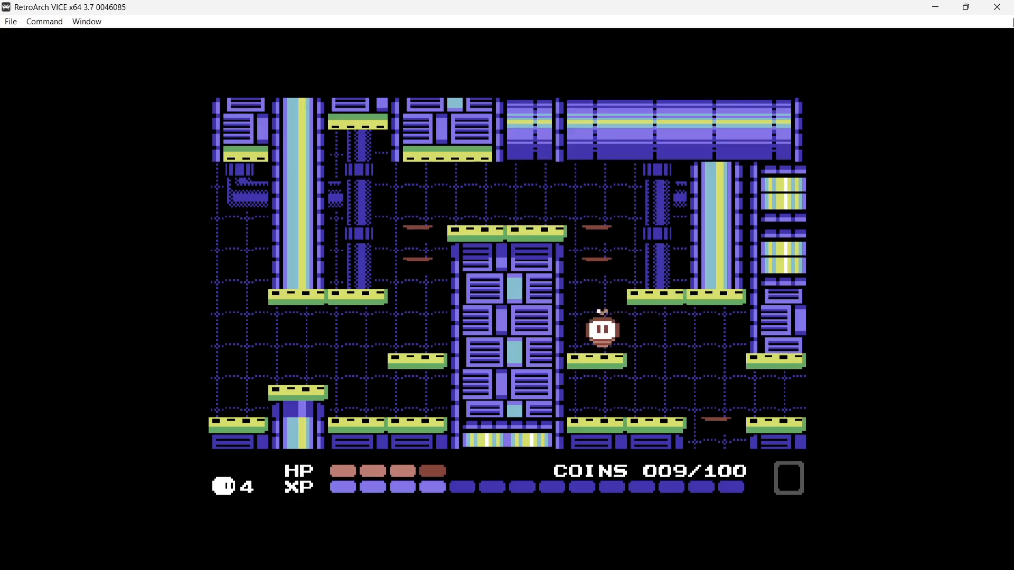
key(z)
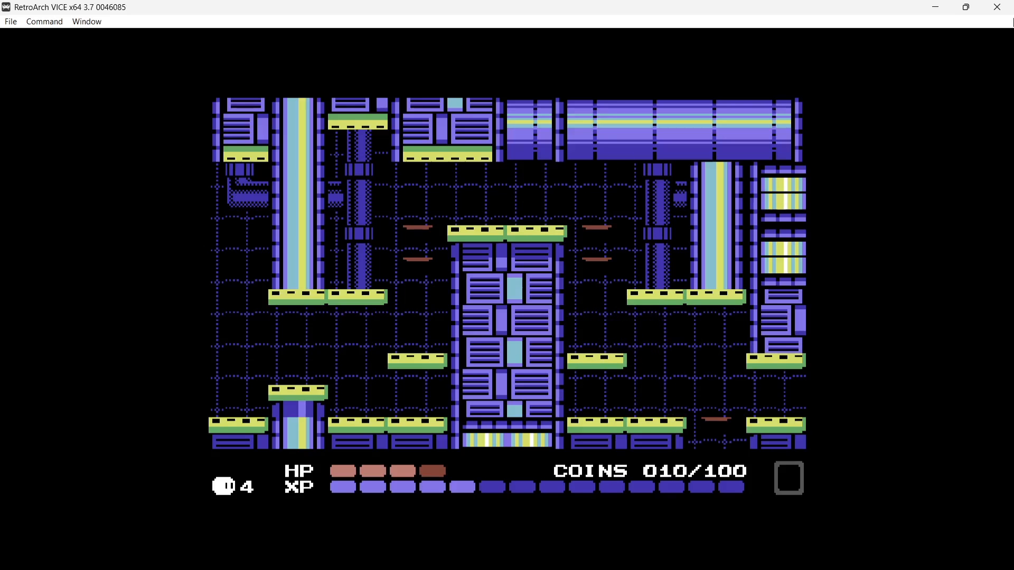
Step: Pause the game and save its state to slot 0
key(F1)
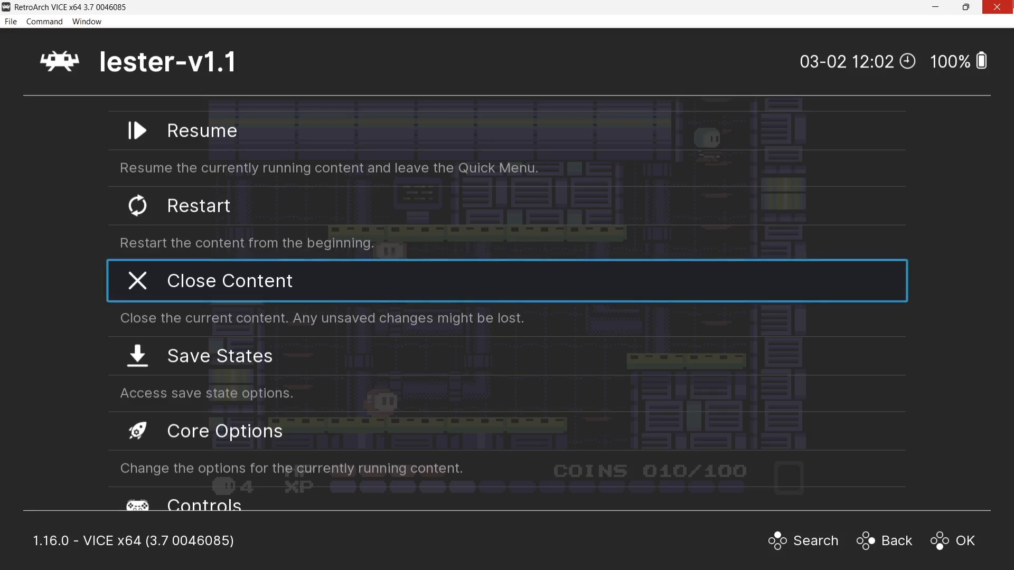
key(Down)
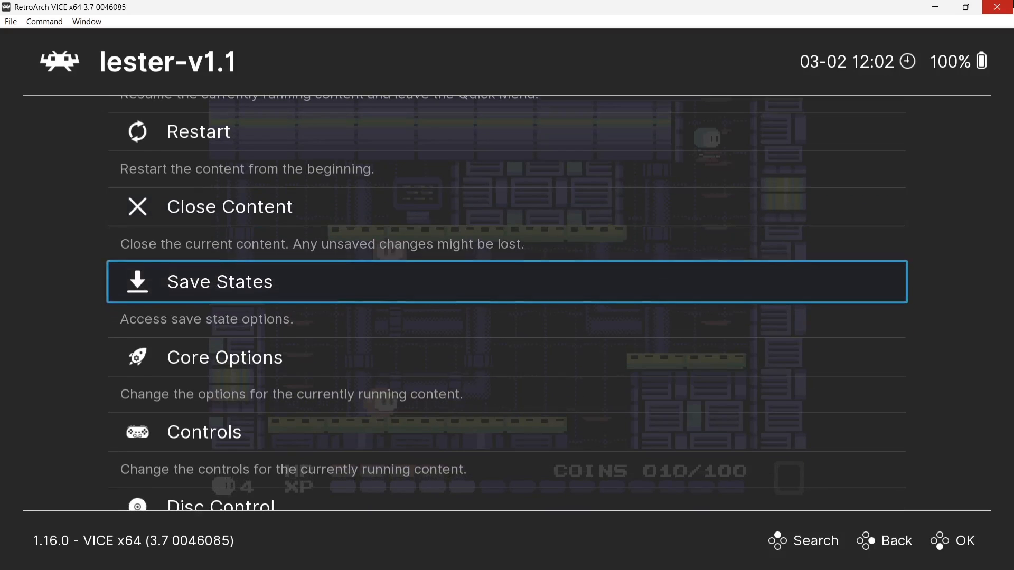
key(Return)
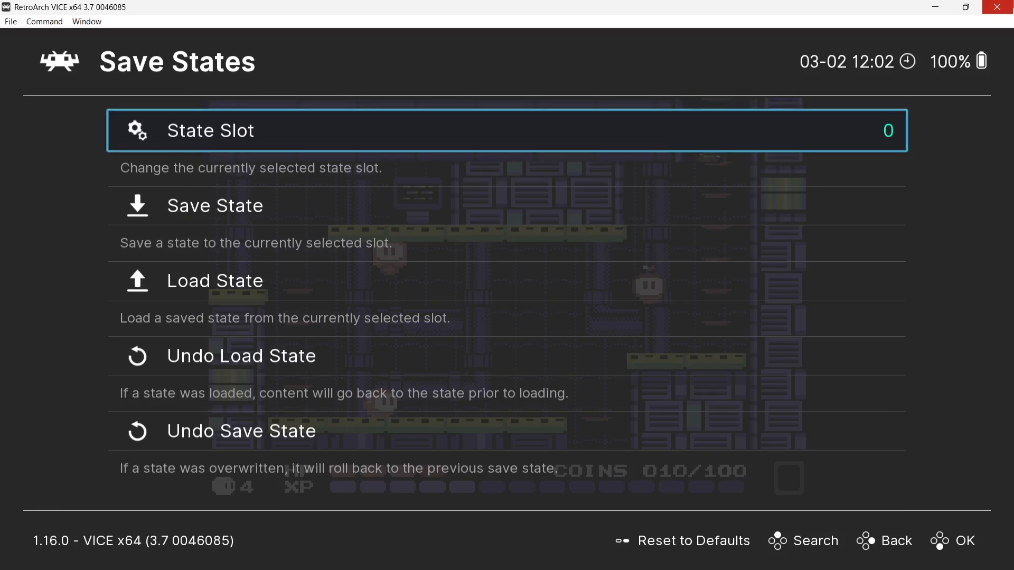
key(Return)
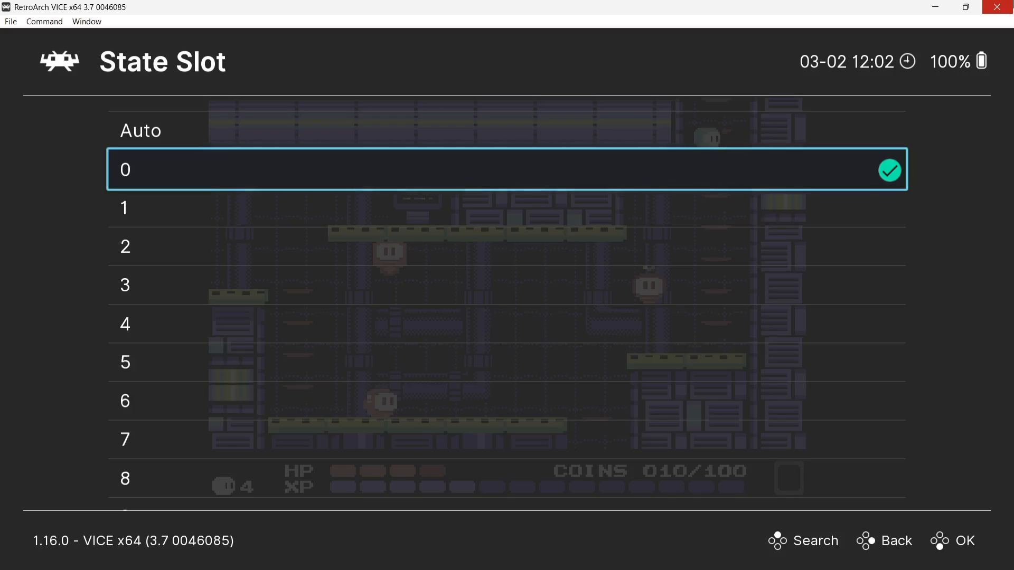
key(Return)
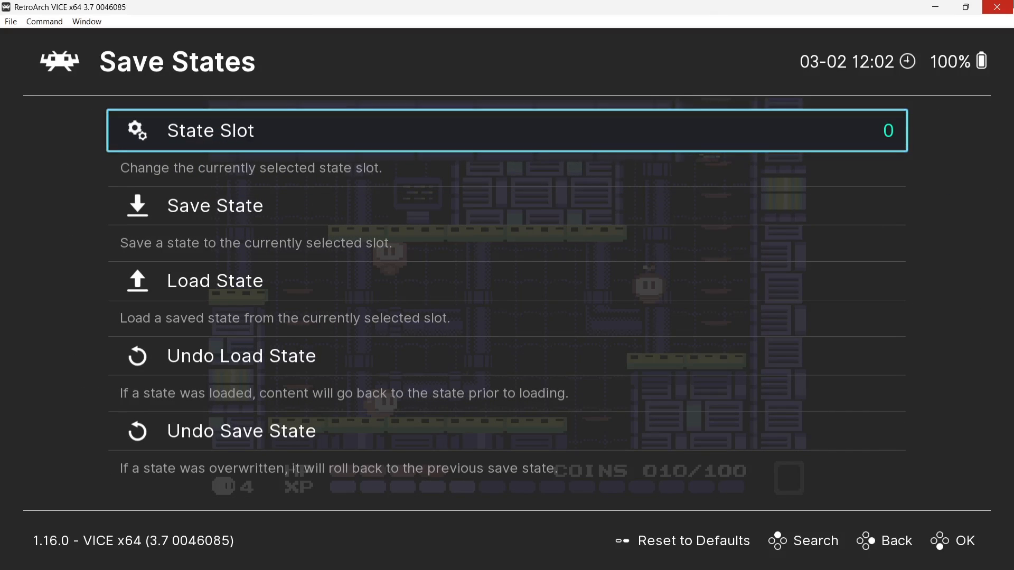
key(Down)
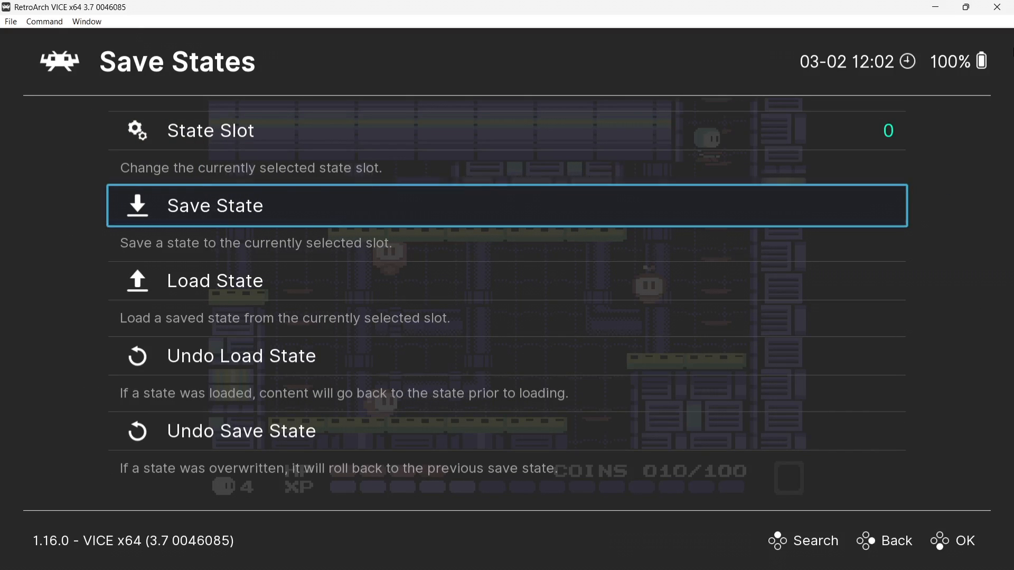
key(Return)
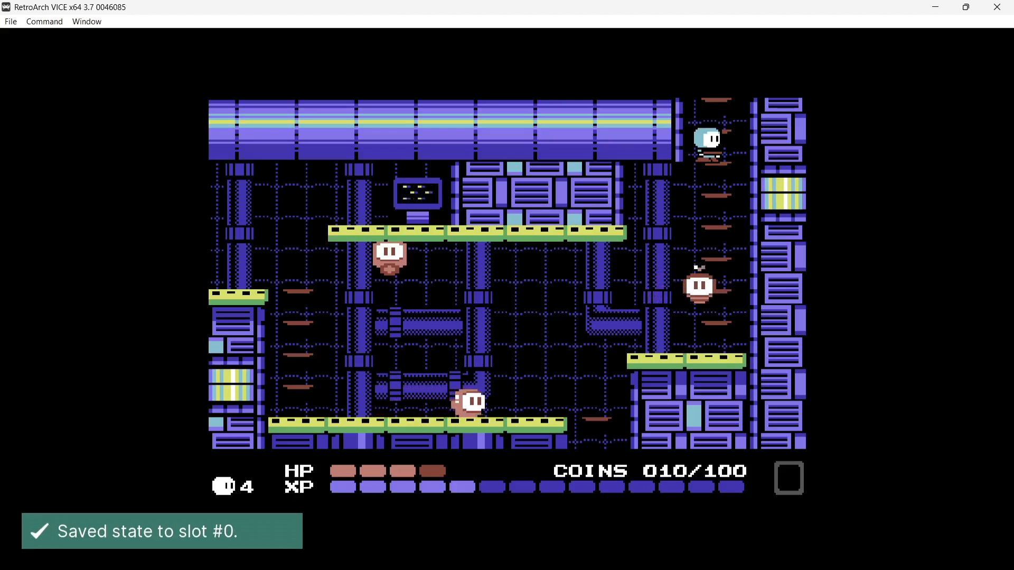
Step: Lower the character down the shaft and shoot the flying enemy beside it
key(Left)
key(Right)
key(Left)
key(Right)
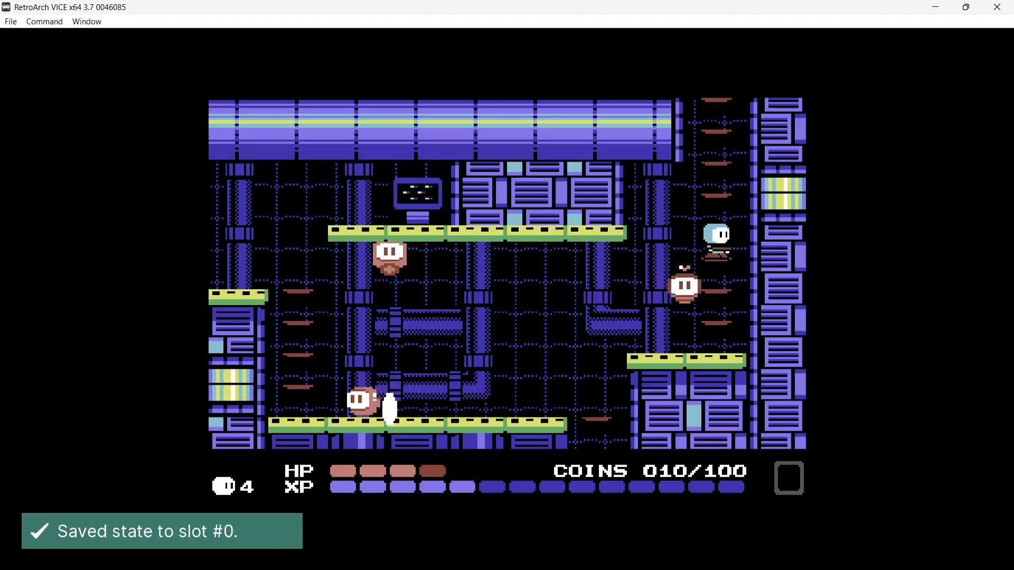
key(Down)
key(Left)
key(z)
key(Up)
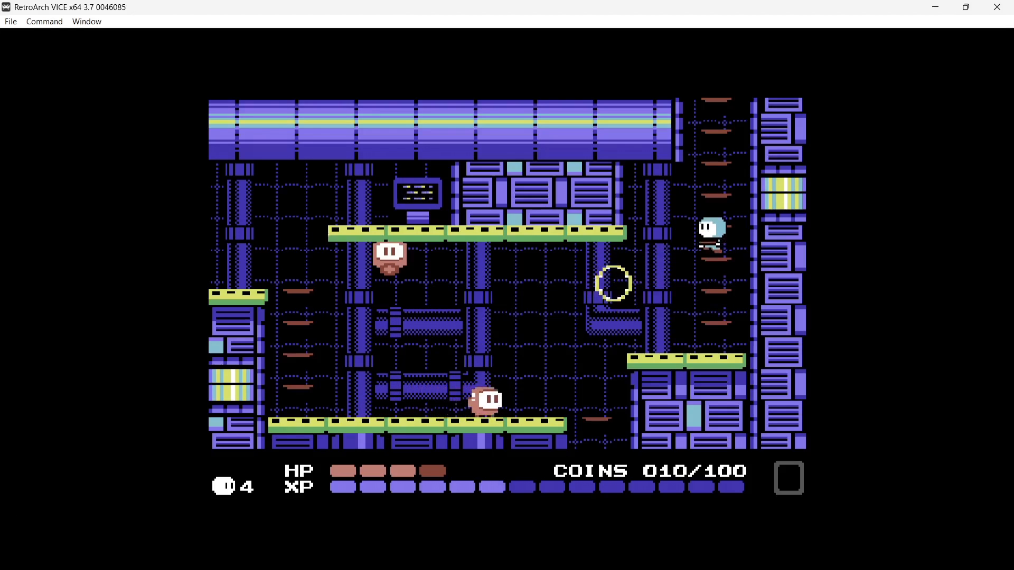
Step: Collect the dropped coin, shoot the enemy pacing the lowest platform and use the terminal to save a checkpoint
key(Left)
key(Up)
key(z)
key(z)
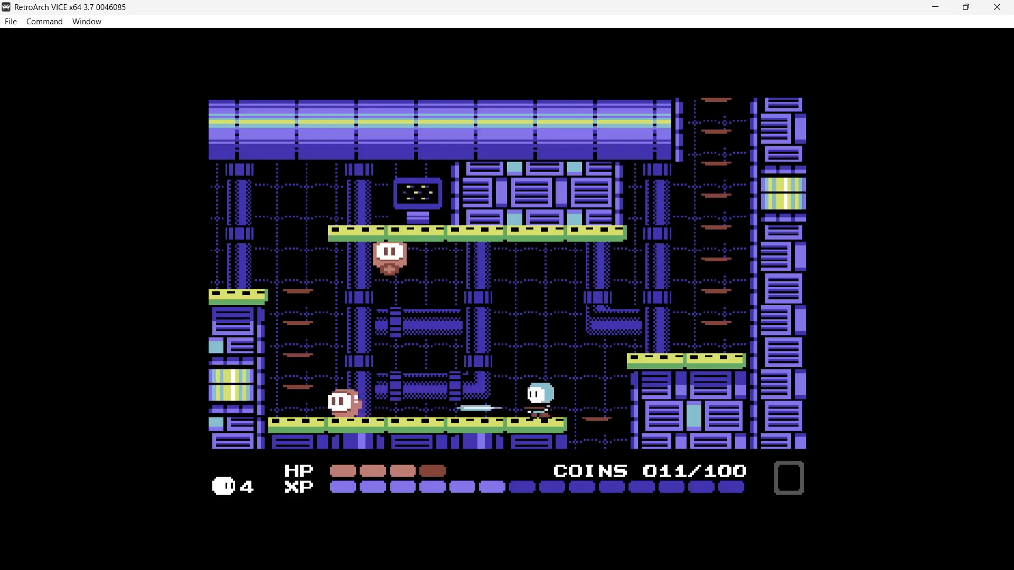
key(Left)
key(z)
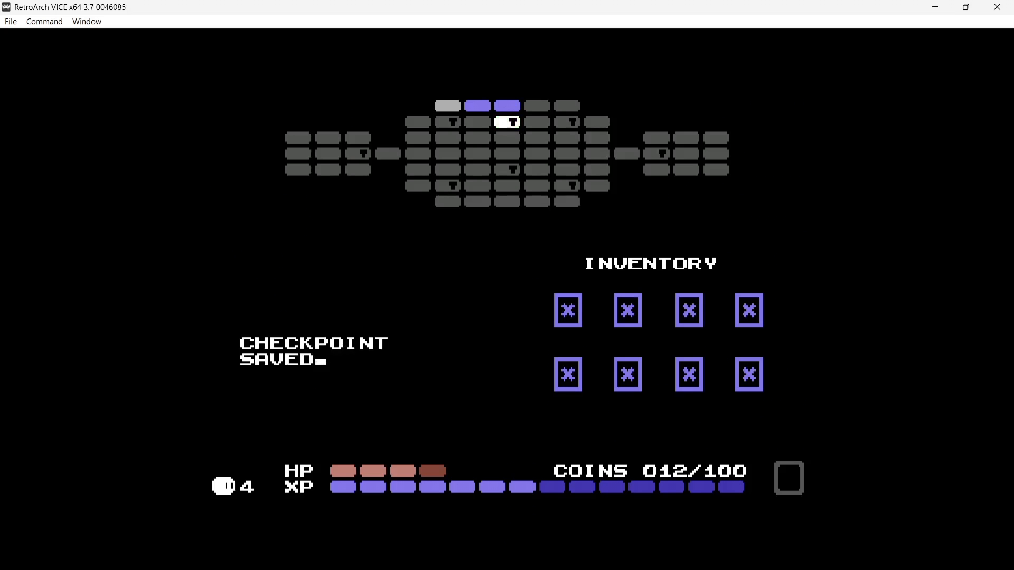
Step: Load the saved state from slot 0
key(F1)
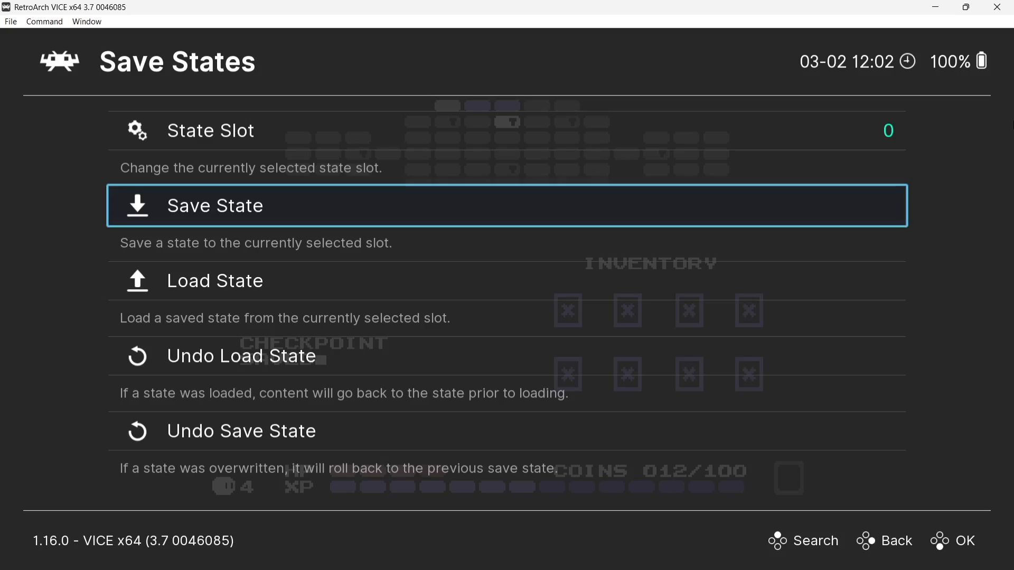
key(Down)
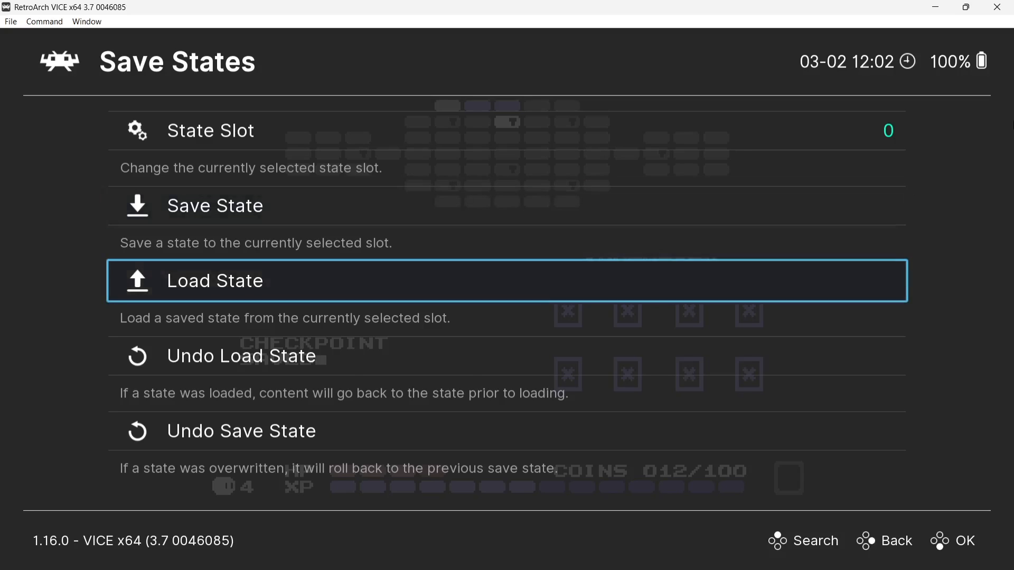
key(Return)
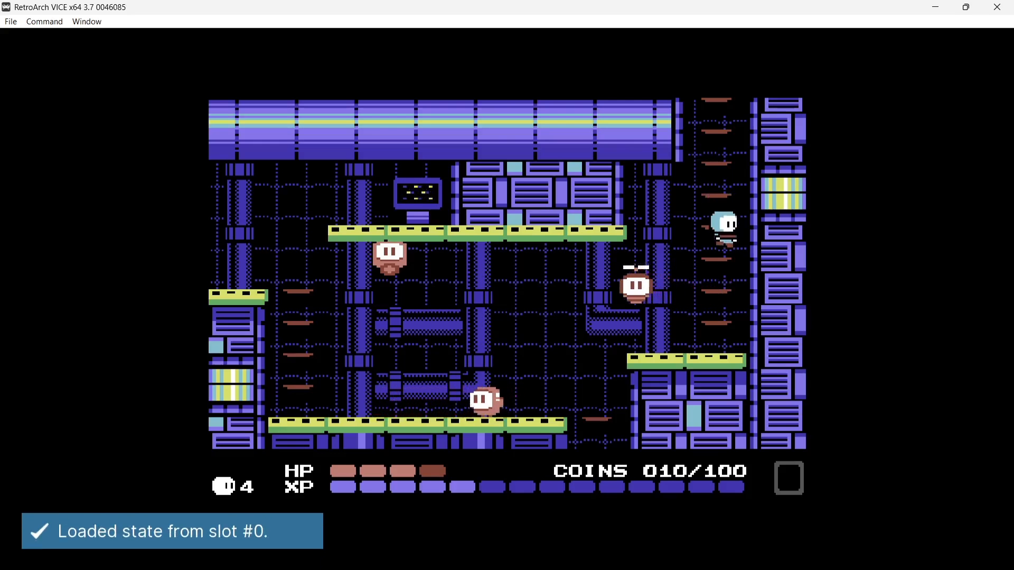
Step: Shoot the flying enemy beside the shaft and collect its coin
key(Down)
key(z)
key(Left)
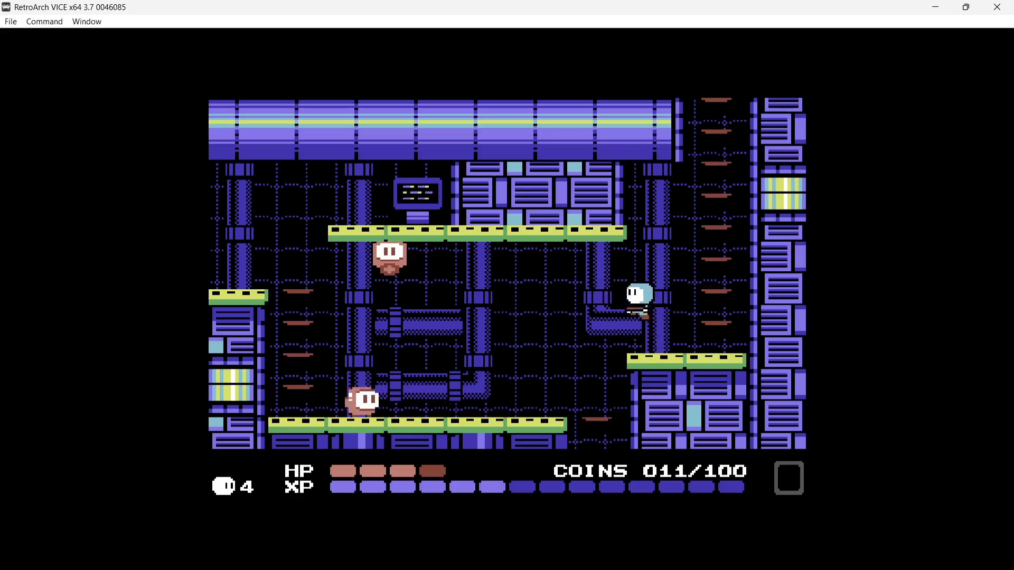
Step: Move on to the room with the door, shoot the enemy pacing the platform above it and collect the coin
key(Left)
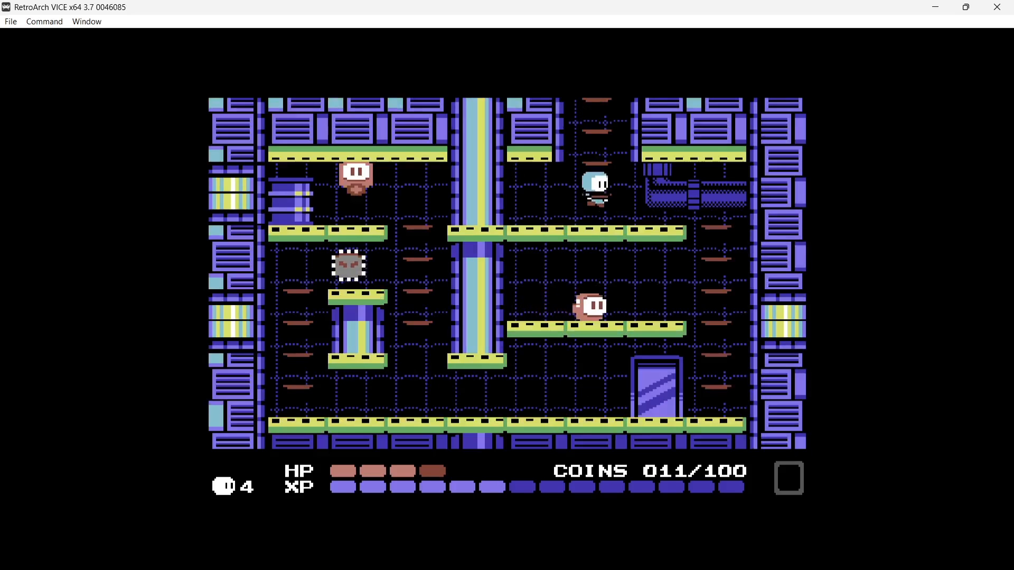
key(Right)
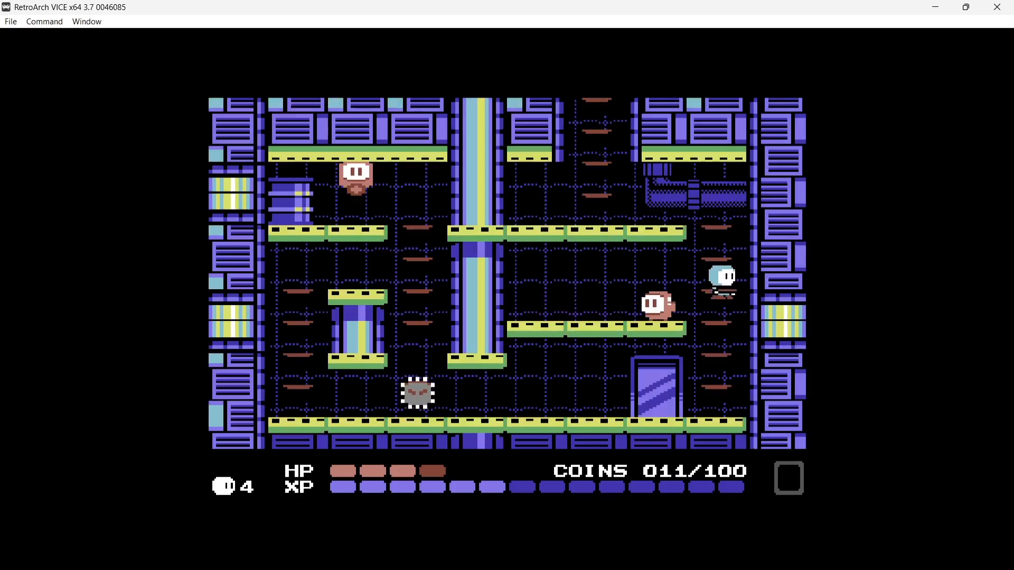
key(Left)
key(z)
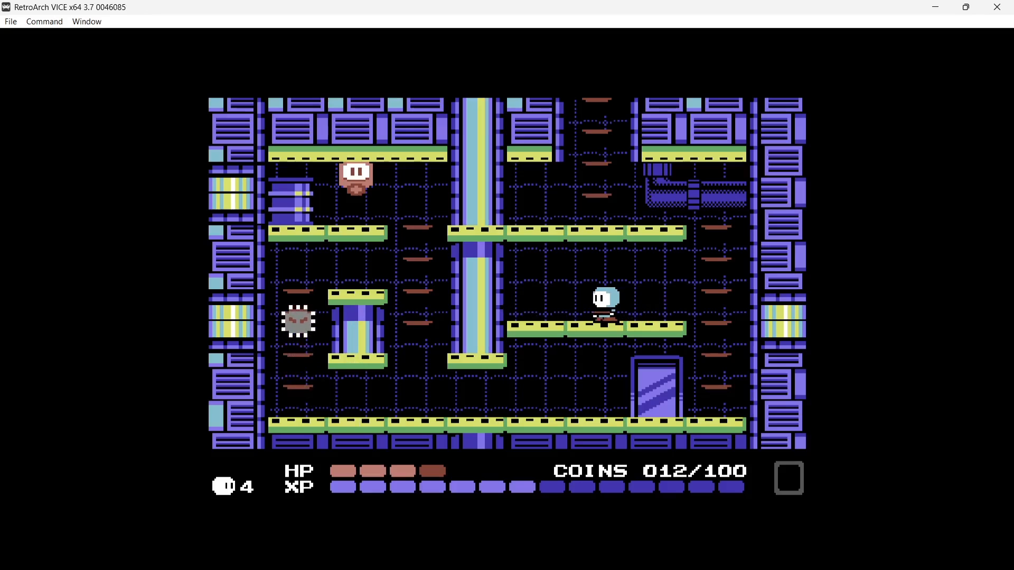
Step: Pause the game and close the running content
key(F1)
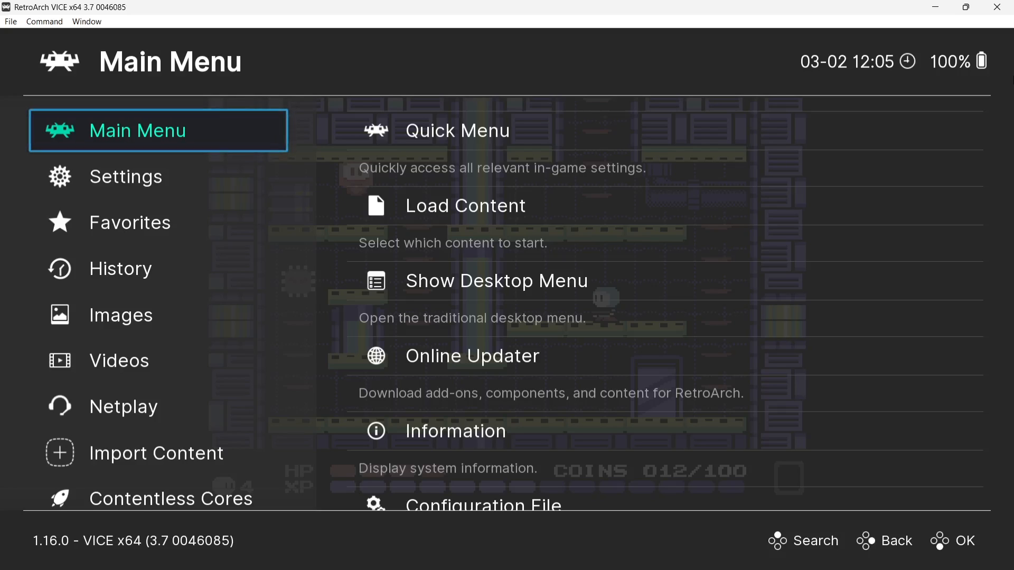
key(Right)
key(Return)
key(Down)
key(Down)
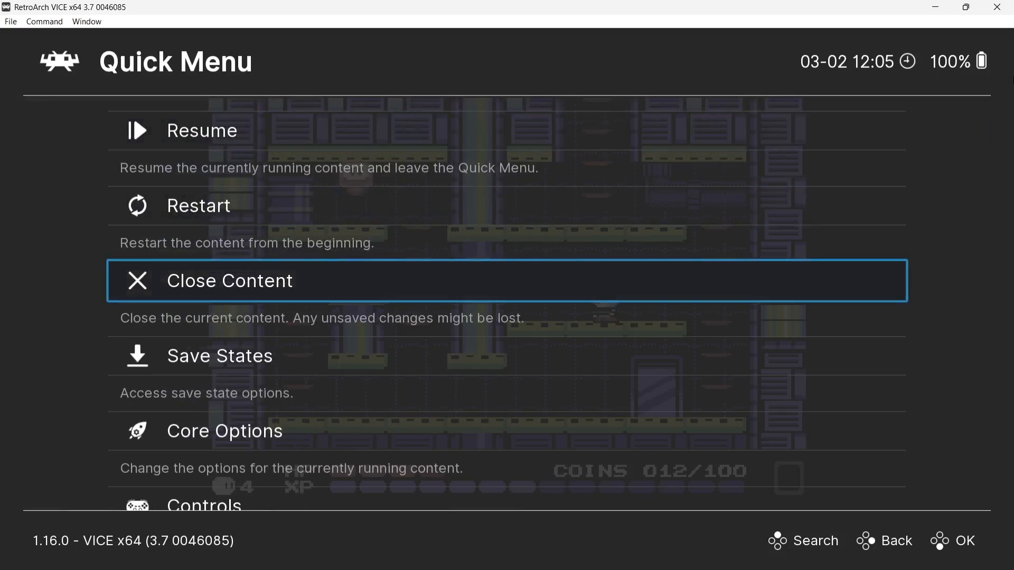
key(Return)
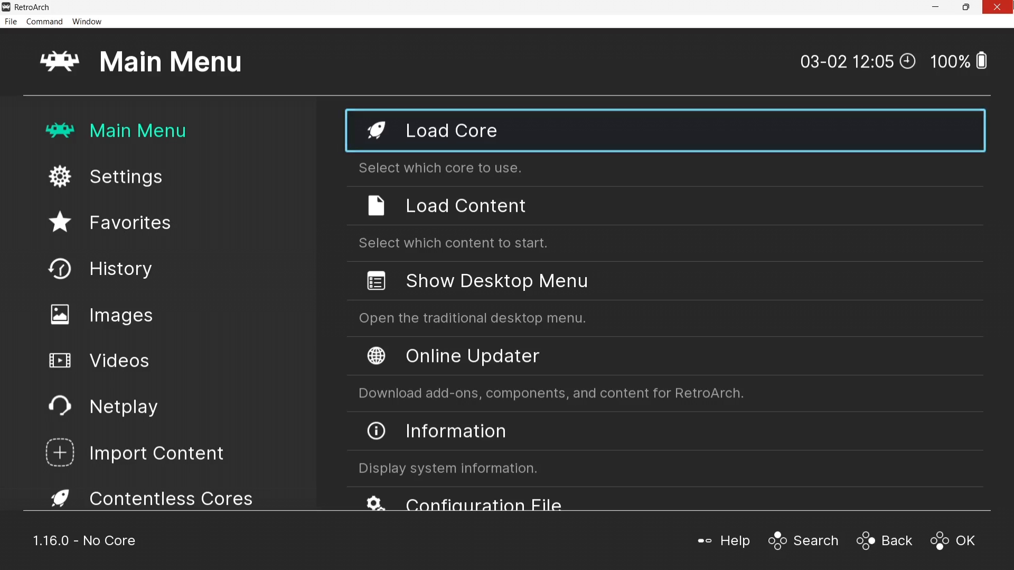
Step: Update the GLSL shaders through the Online Updater
key(Down)
key(Down)
key(Down)
key(Return)
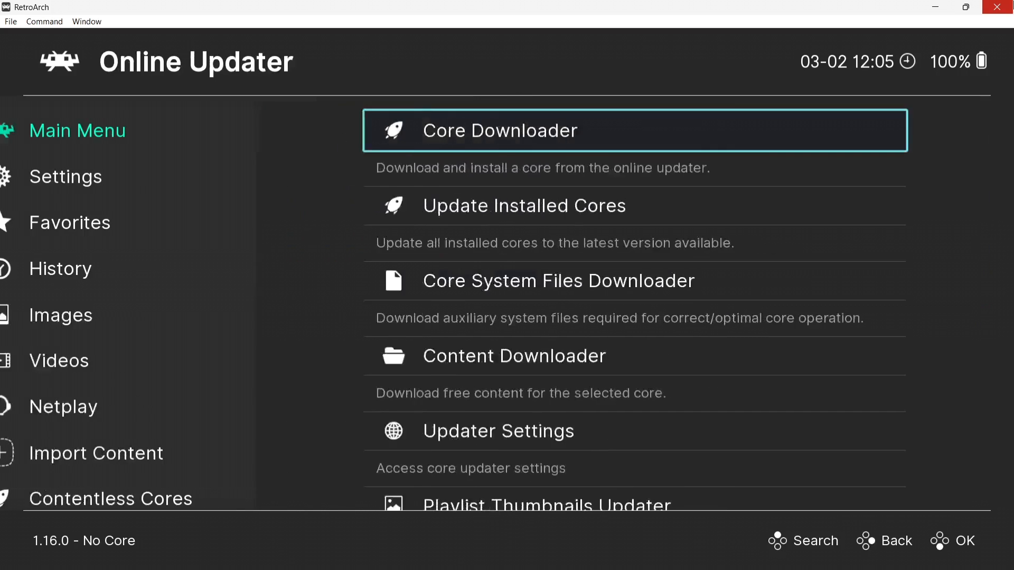
key(Down)
key(Down)
key(Down)
key(Down)
key(Down)
key(Down)
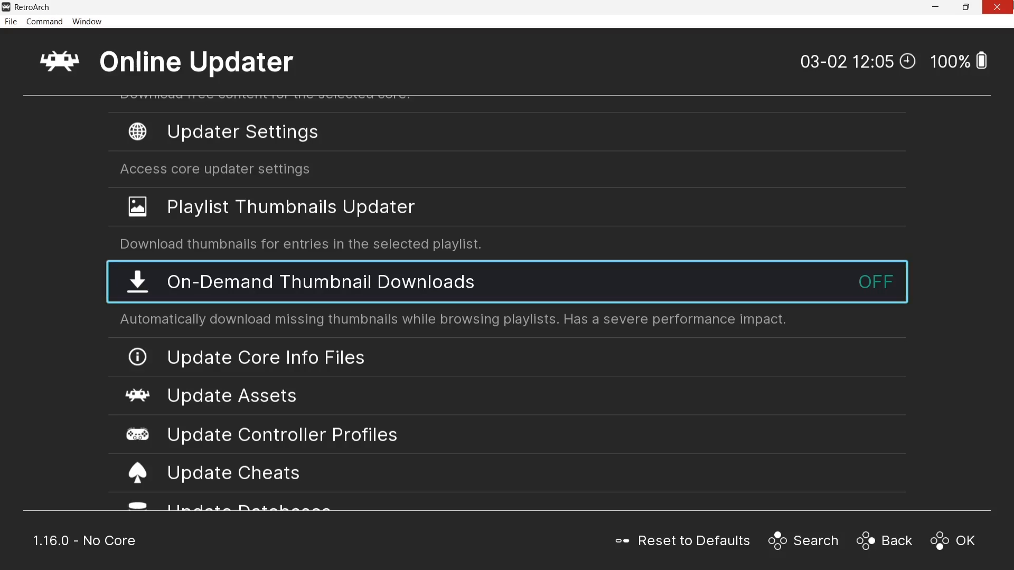
key(Down)
key(Down)
key(Down)
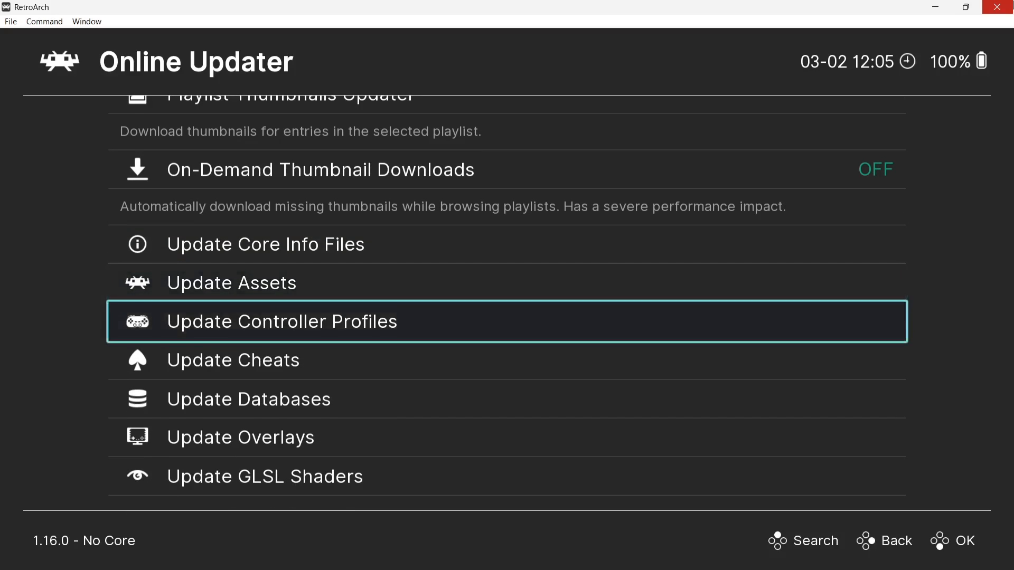
key(Down)
key(Down)
key(Down)
key(Down)
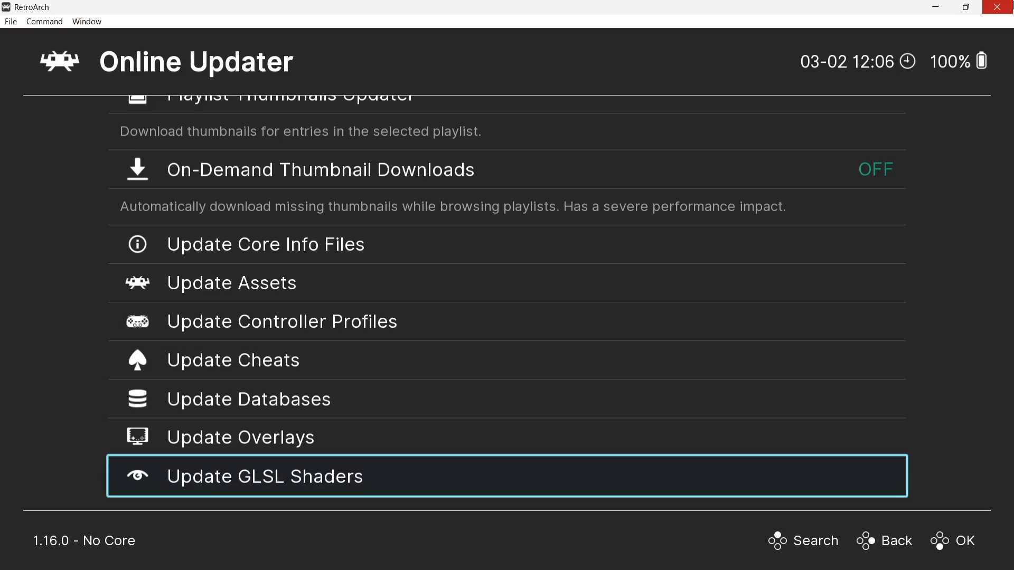
key(Return)
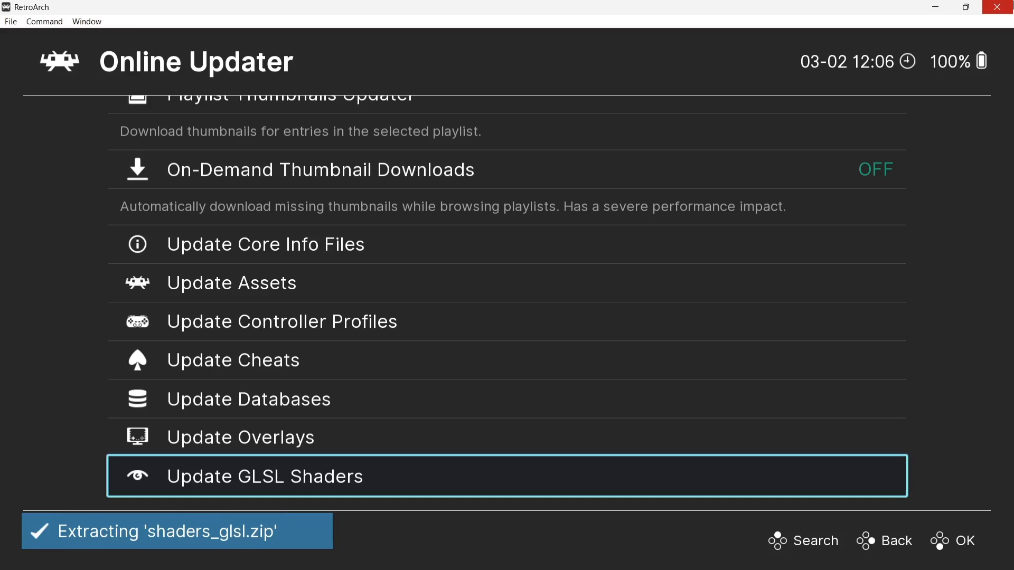
Step: Update the overlays and the cheats through the Online Updater
key(Up)
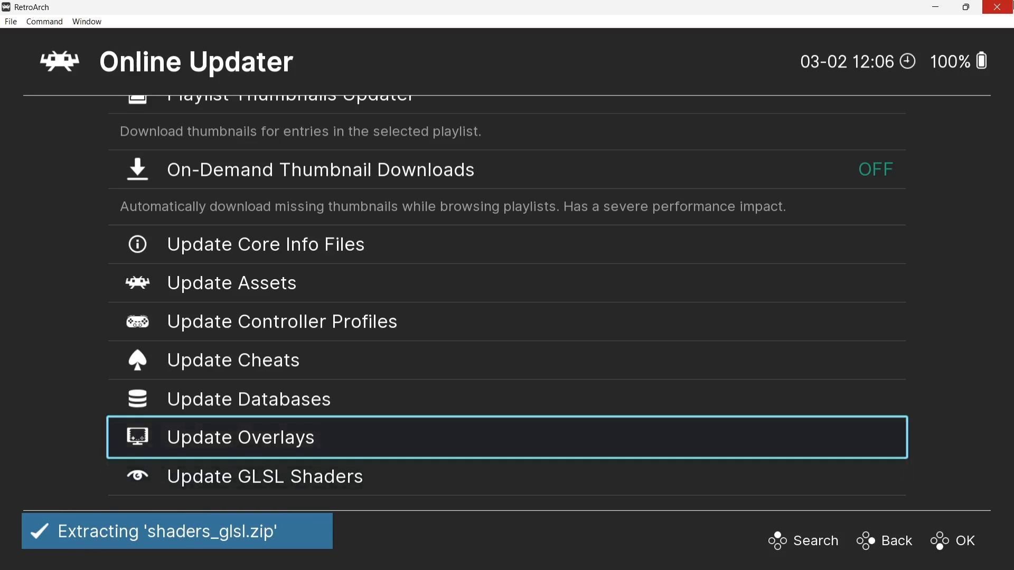
key(Return)
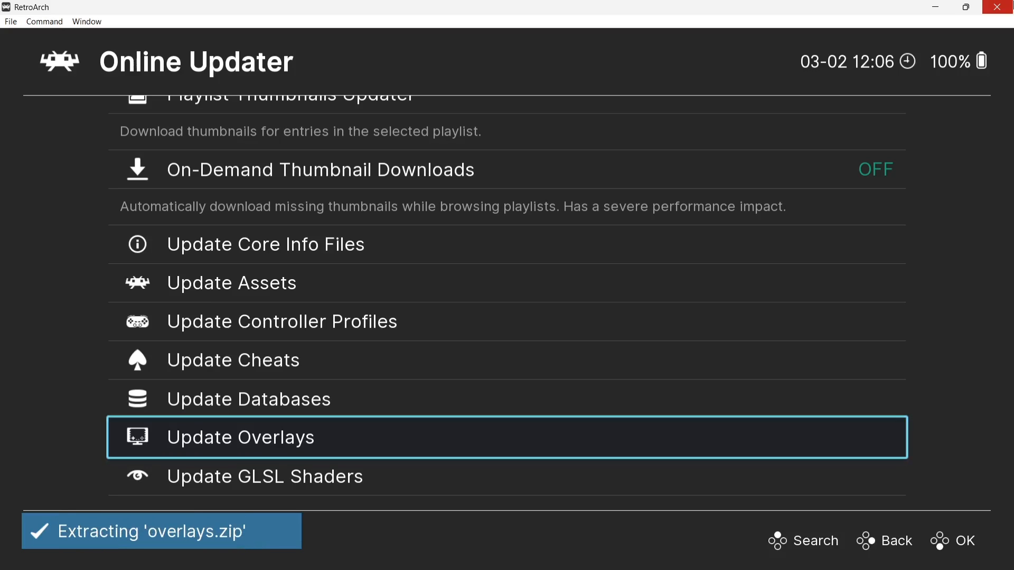
key(Up)
key(Up)
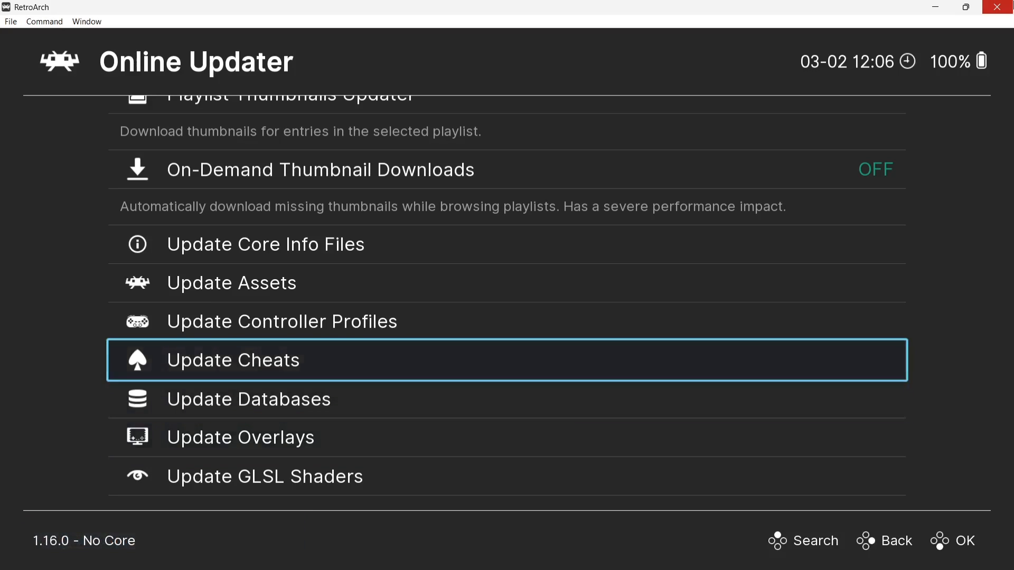
key(Return)
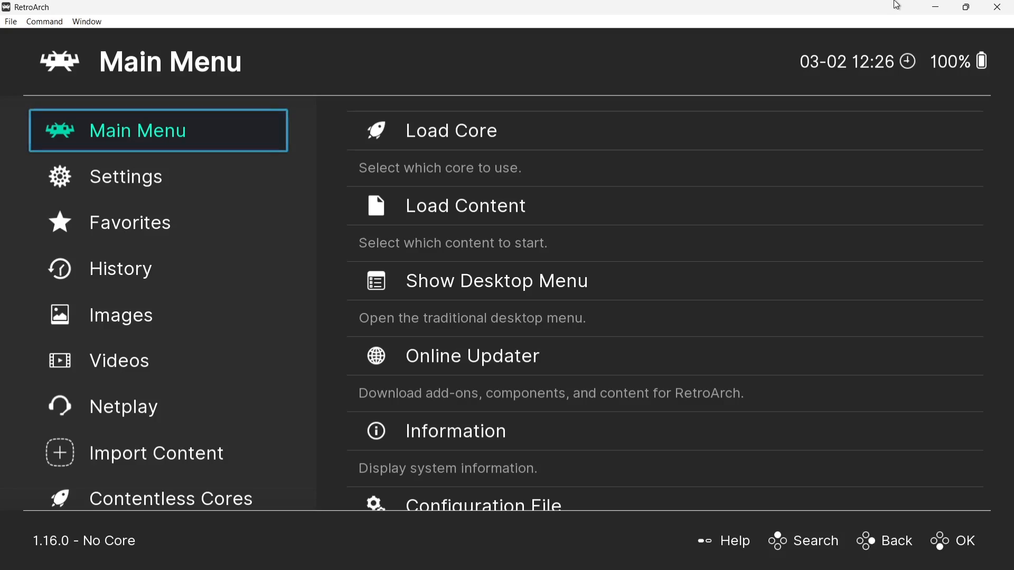
Step: Launch the lester-v1.1 game from the Commodore 64 playlist
key(Down)
key(Down)
key(Down)
key(Down)
key(Down)
key(Down)
key(Down)
key(Down)
key(Down)
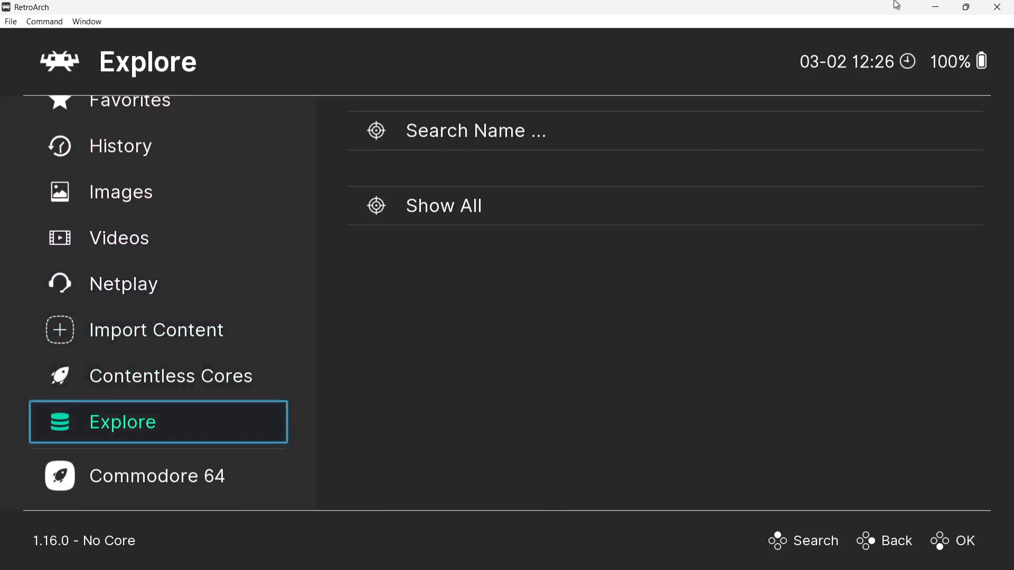
key(Down)
key(Right)
key(Return)
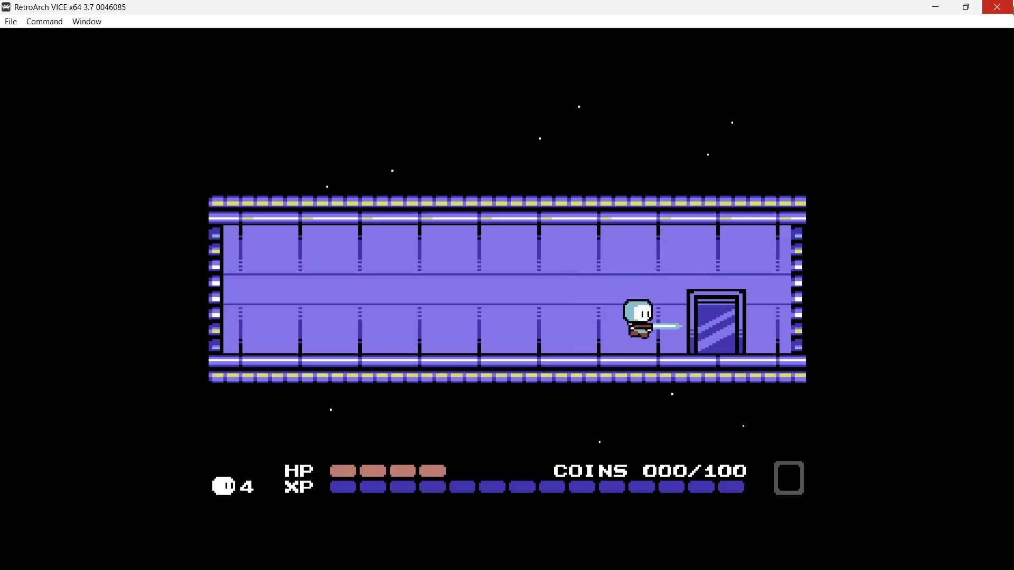
Step: Pause the game and open the list of video filter files from the Video settings
key(F1)
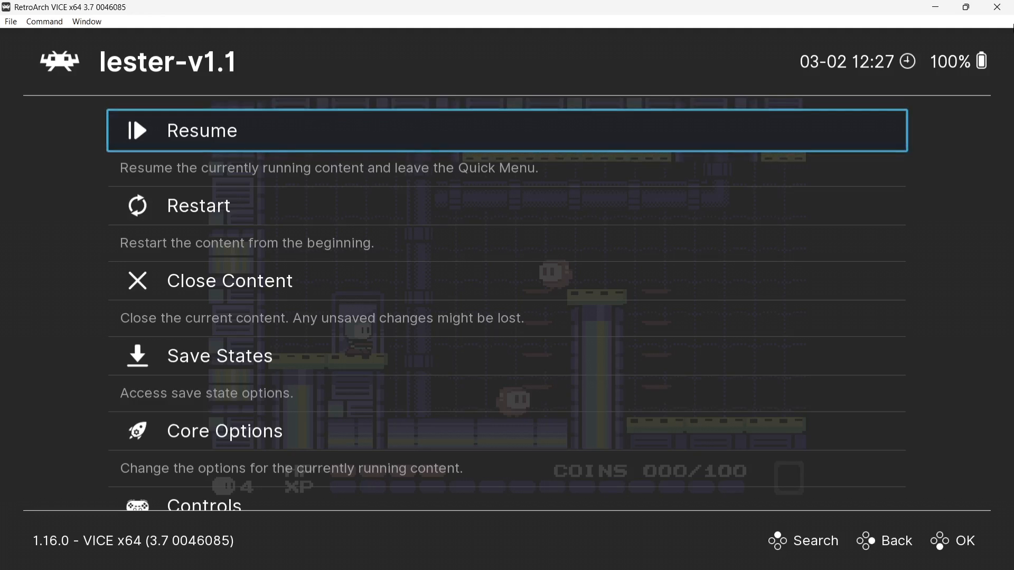
key(BackSpace)
key(Left)
key(Up)
key(Up)
key(Up)
key(Up)
key(Up)
key(Up)
key(Up)
key(Up)
key(Up)
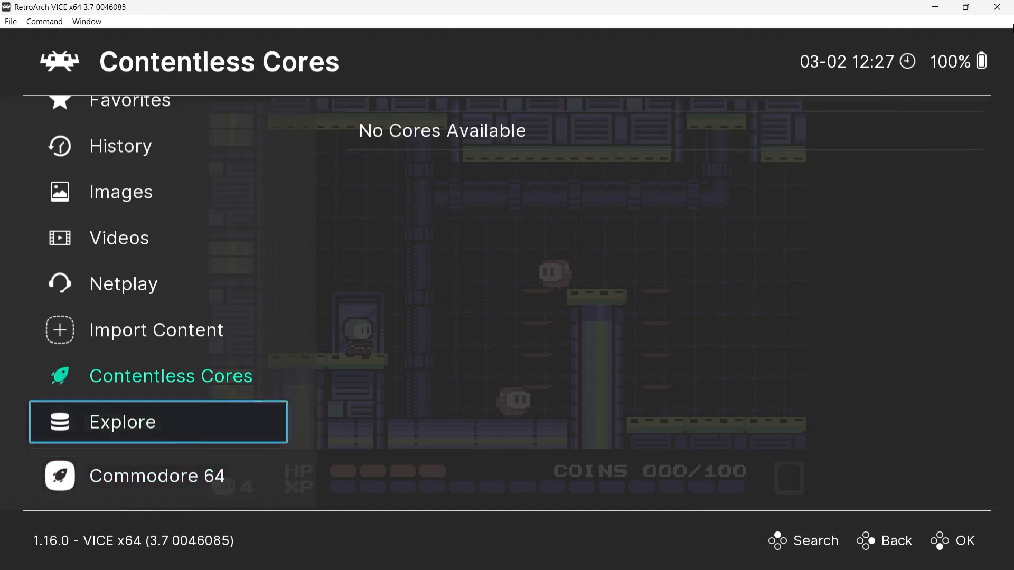
key(Right)
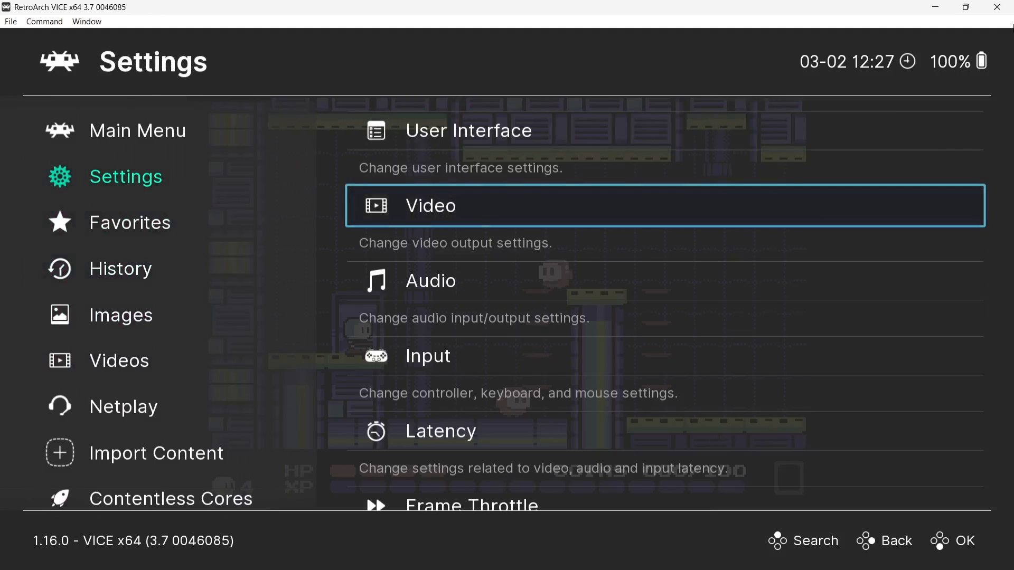
key(Return)
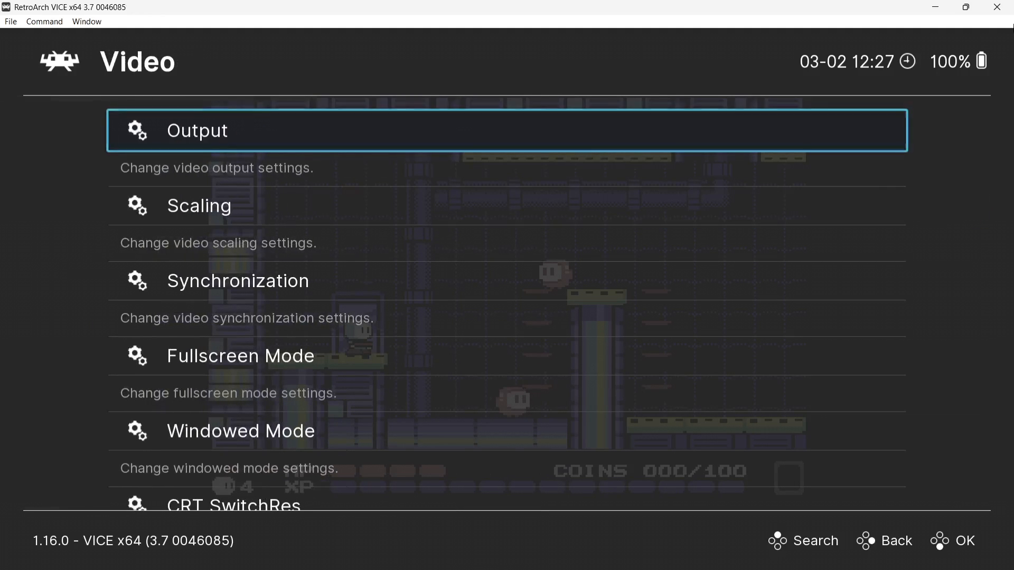
key(Down)
key(Down)
key(Down)
key(Down)
key(Down)
key(Down)
key(Down)
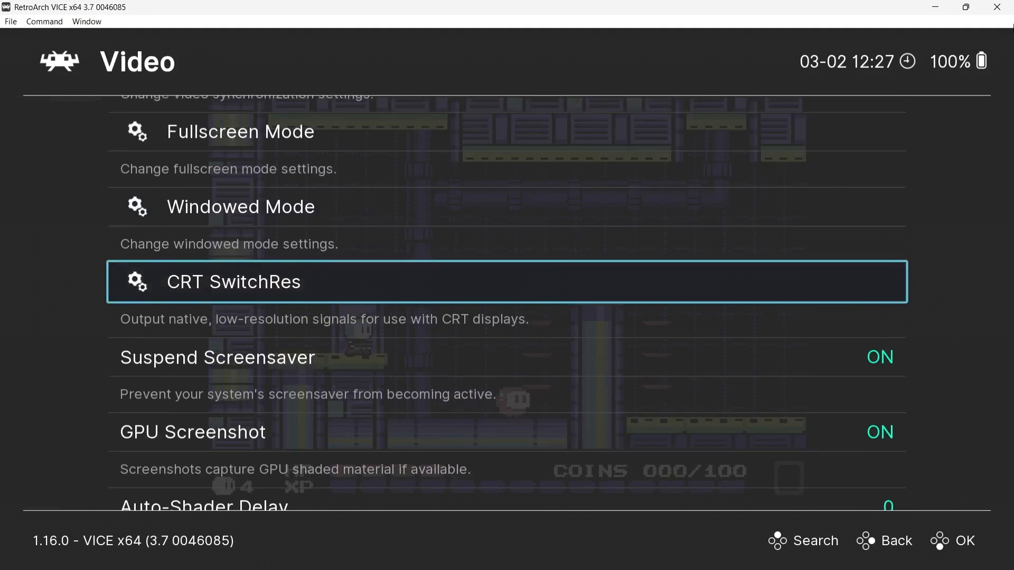
key(Down)
key(Down)
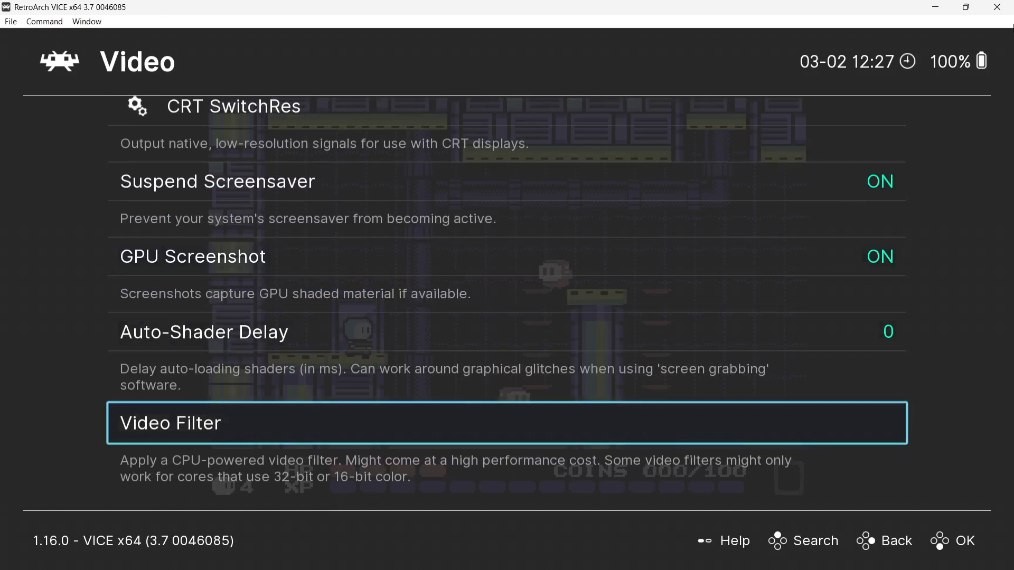
key(Return)
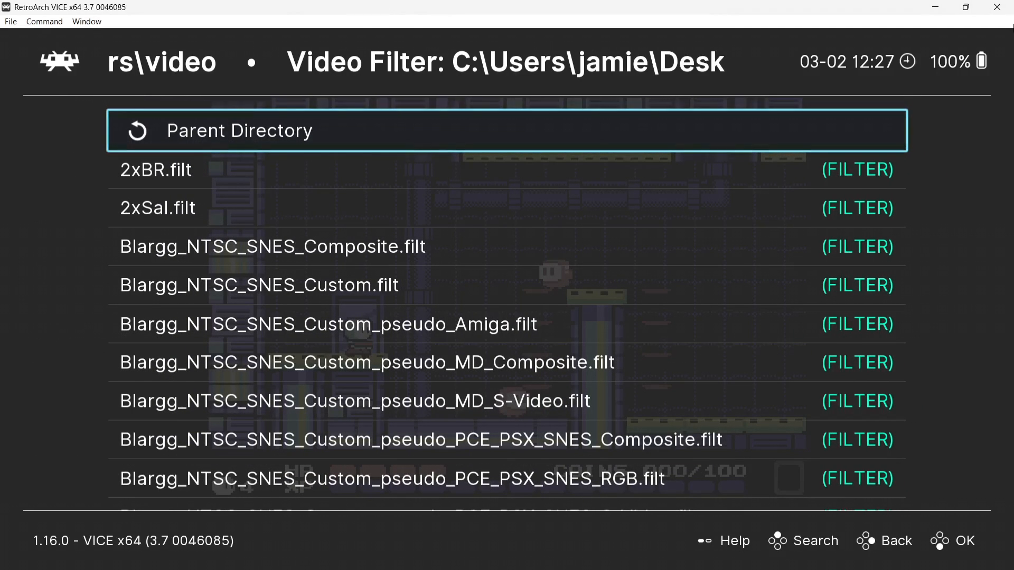
Step: Apply the Scanline2x.filt video filter
key(Down)
key(Down)
key(Down)
key(Down)
key(Down)
key(Down)
key(Down)
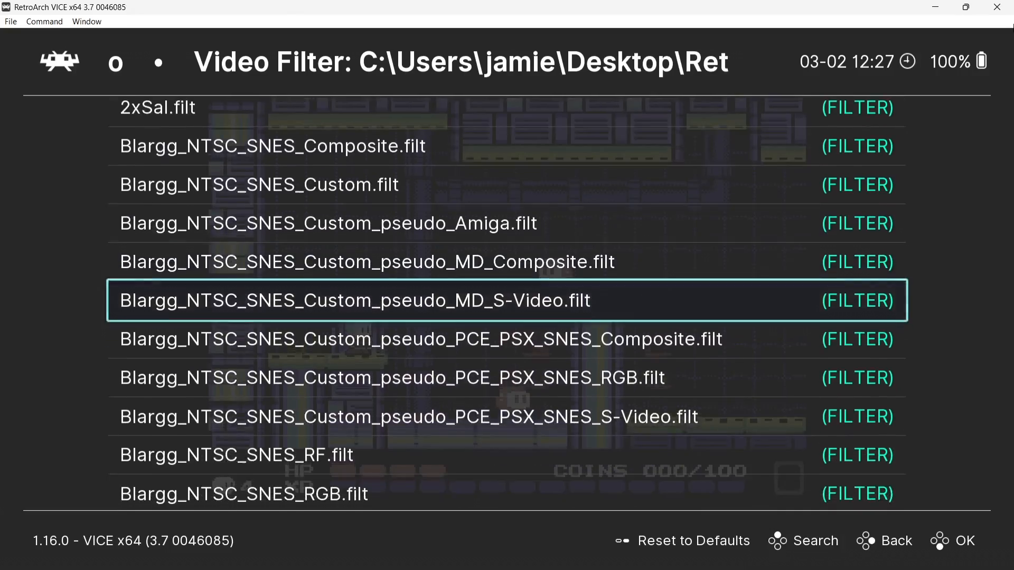
key(Down)
key(Down)
key(Down)
key(Down)
key(Down)
key(Down)
key(Down)
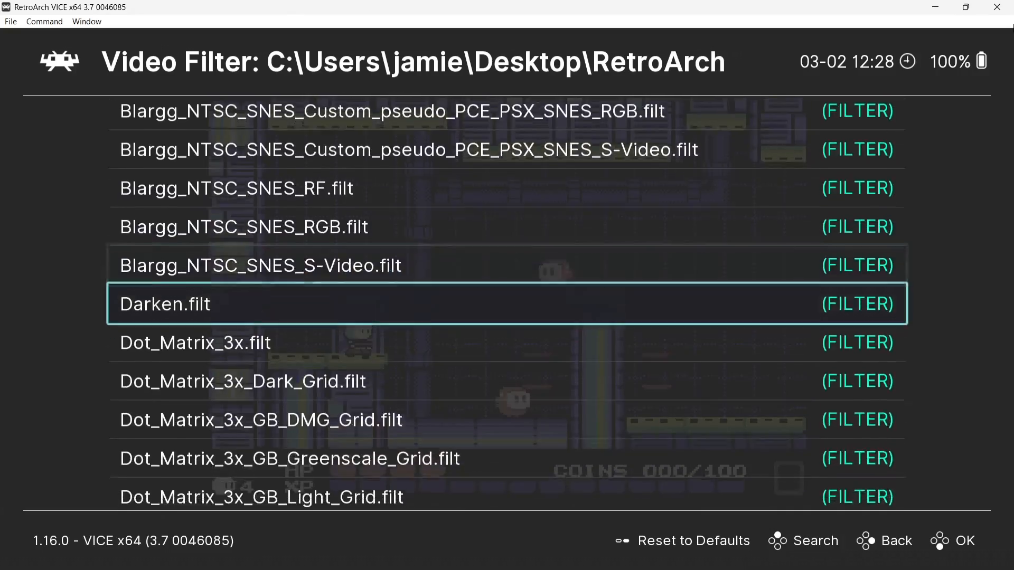
key(Down)
key(Down)
key(Down)
key(Down)
key(Down)
key(Down)
key(Down)
key(Down)
key(Down)
key(Down)
key(Down)
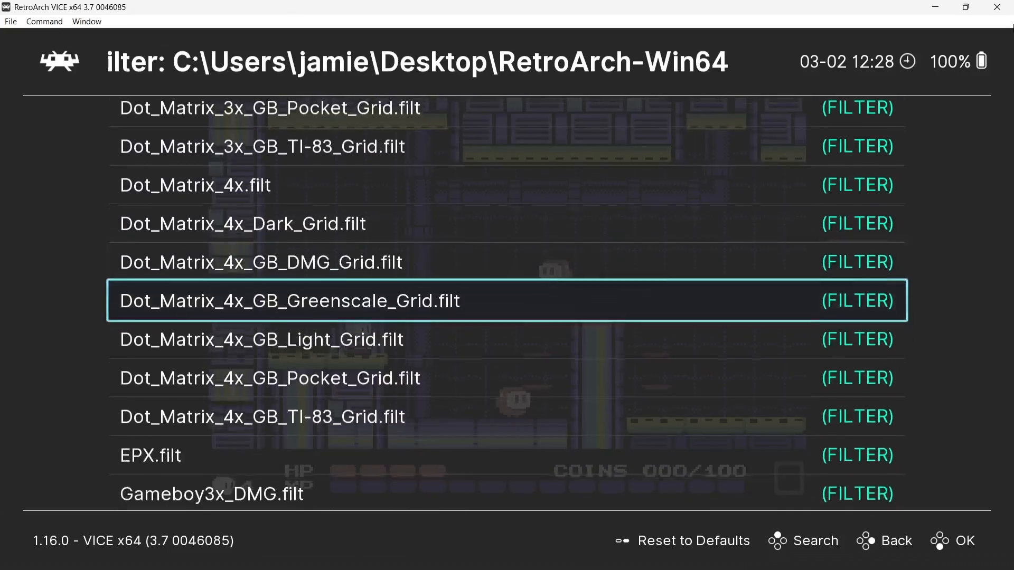
key(Down)
key(Down)
key(Down)
key(Down)
key(Down)
key(Down)
key(Down)
key(Down)
key(Down)
key(Down)
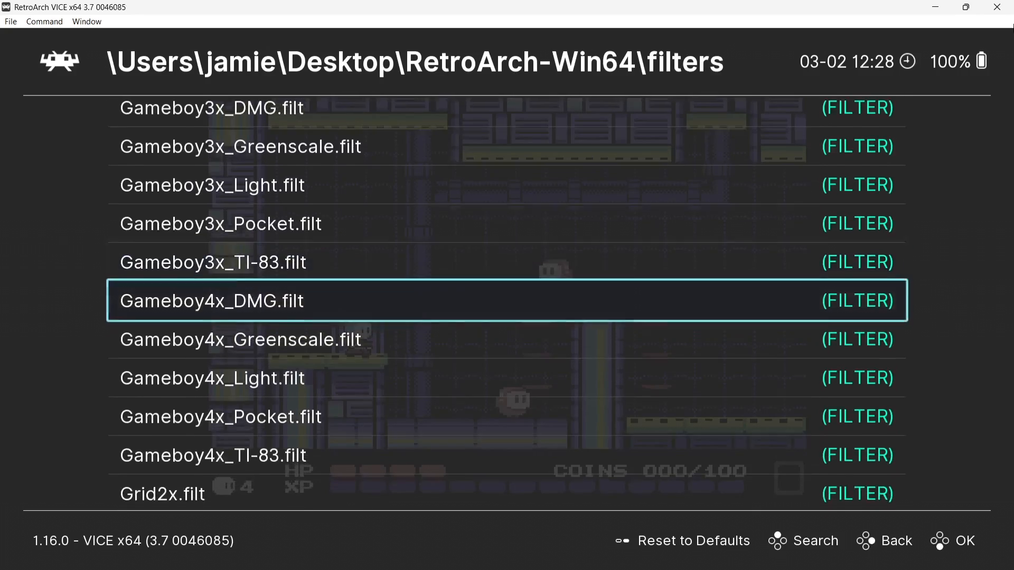
key(Down)
key(Down)
key(Down)
key(Down)
key(Down)
key(Down)
key(Down)
key(Down)
key(Down)
key(Down)
key(Down)
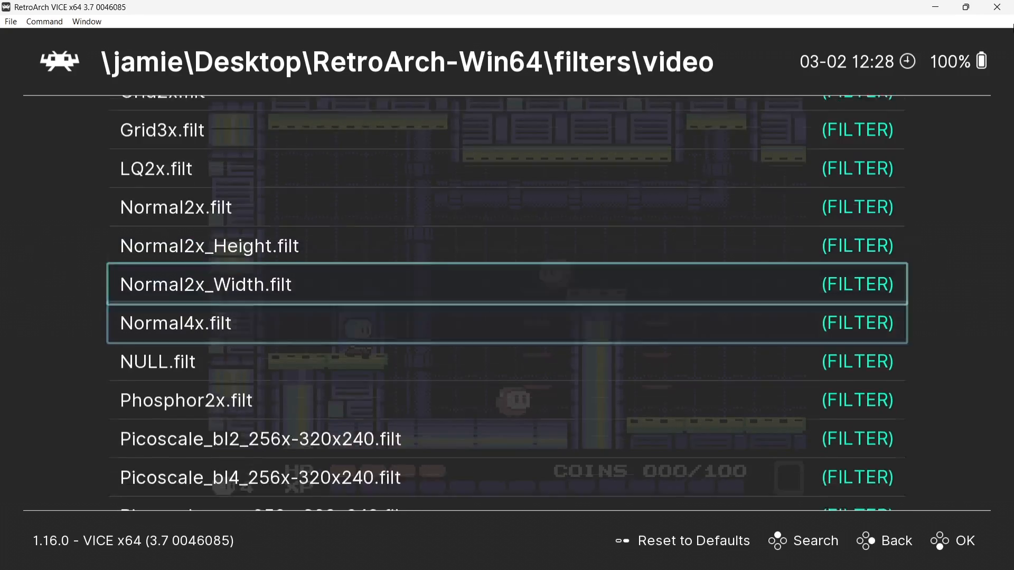
key(Down)
key(Down)
key(Down)
key(Down)
key(Down)
key(Down)
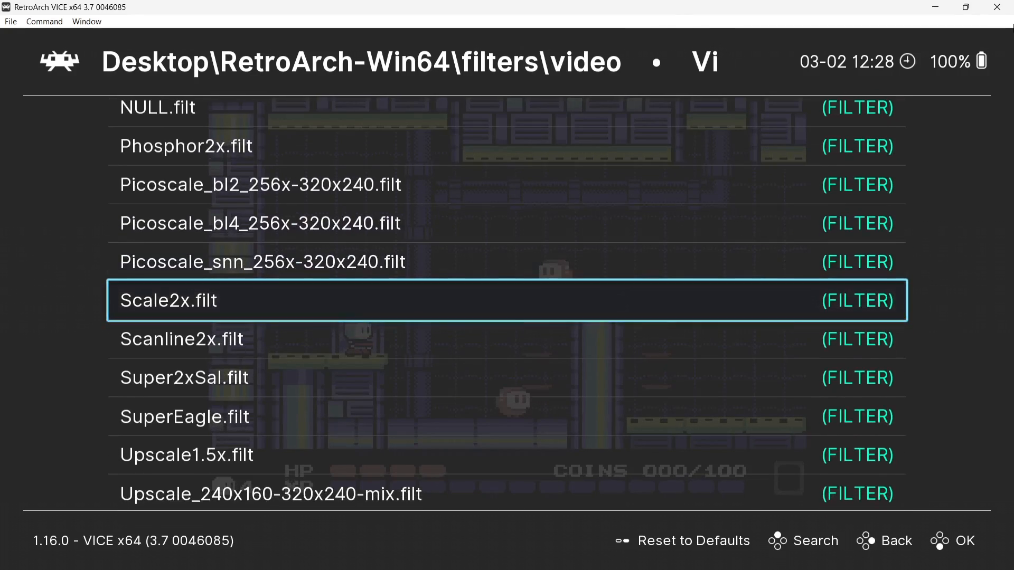
key(Down)
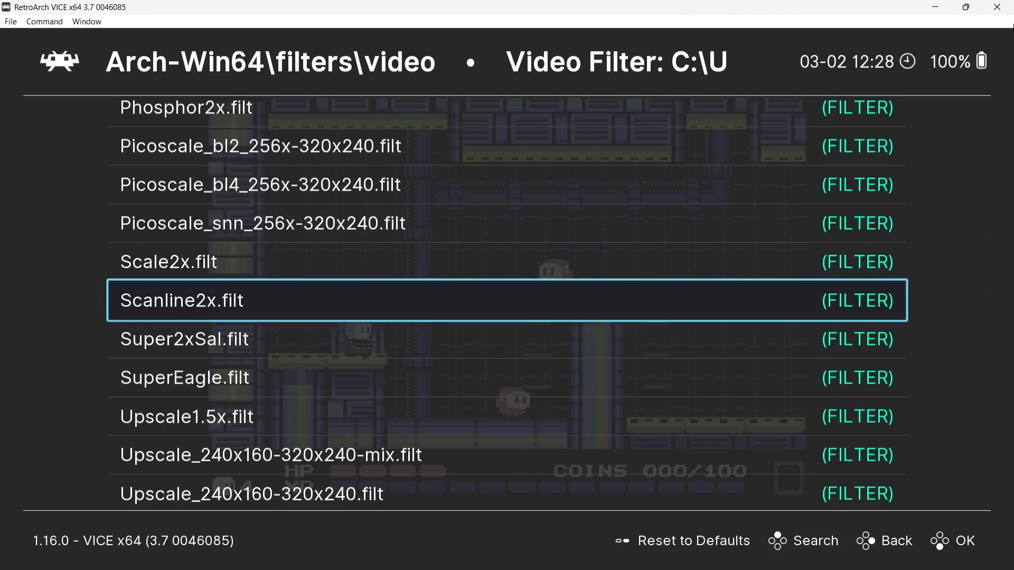
key(Return)
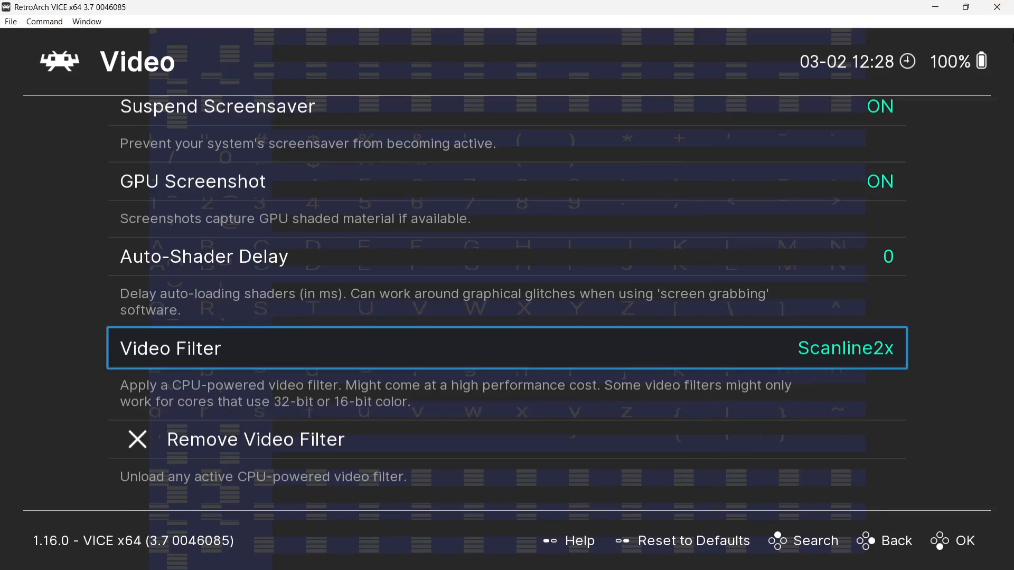
Step: Return to the Quick Menu and resume the game
key(BackSpace)
key(Up)
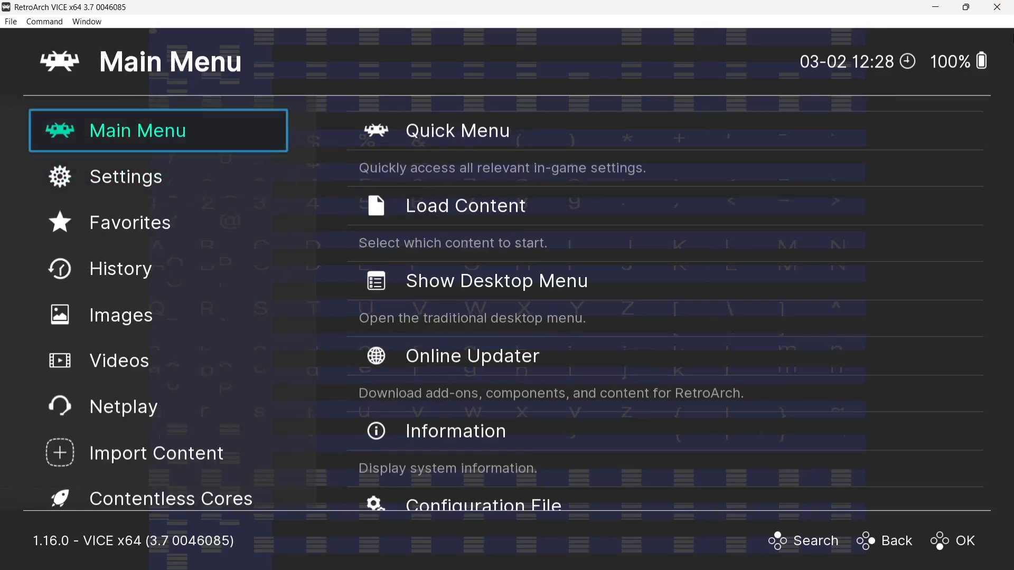
key(Right)
key(Return)
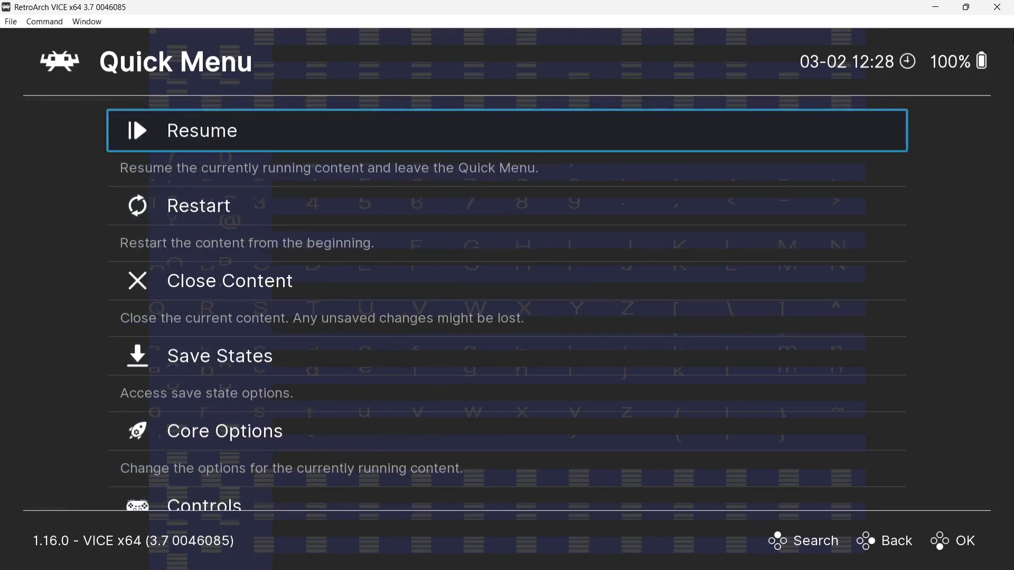
key(Return)
Step: Leap off the door ledge and attack the enemy on the floor below it
key(Right)
key(Up)
key(z)
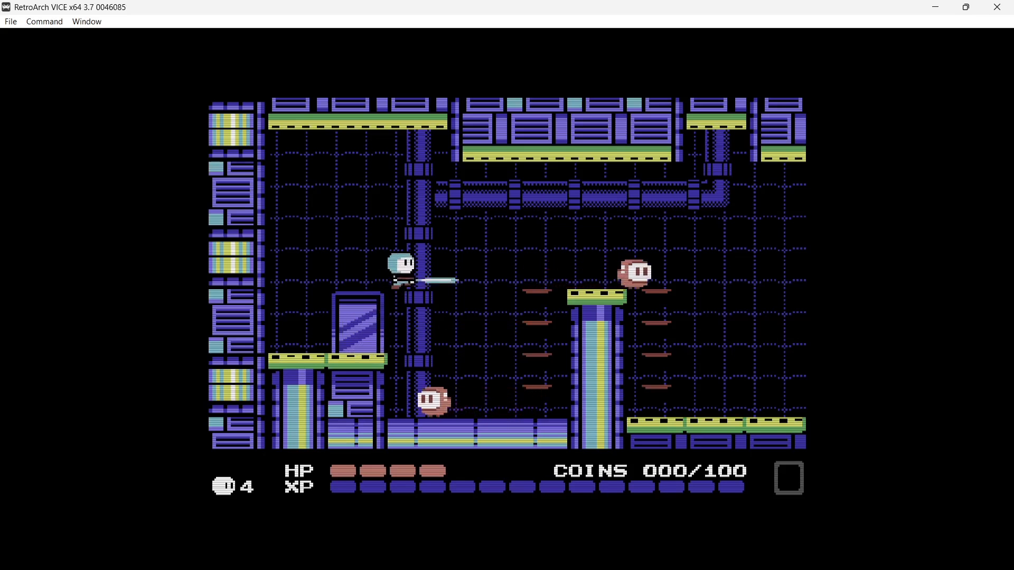
key(Left)
key(Right)
key(z)
key(Right)
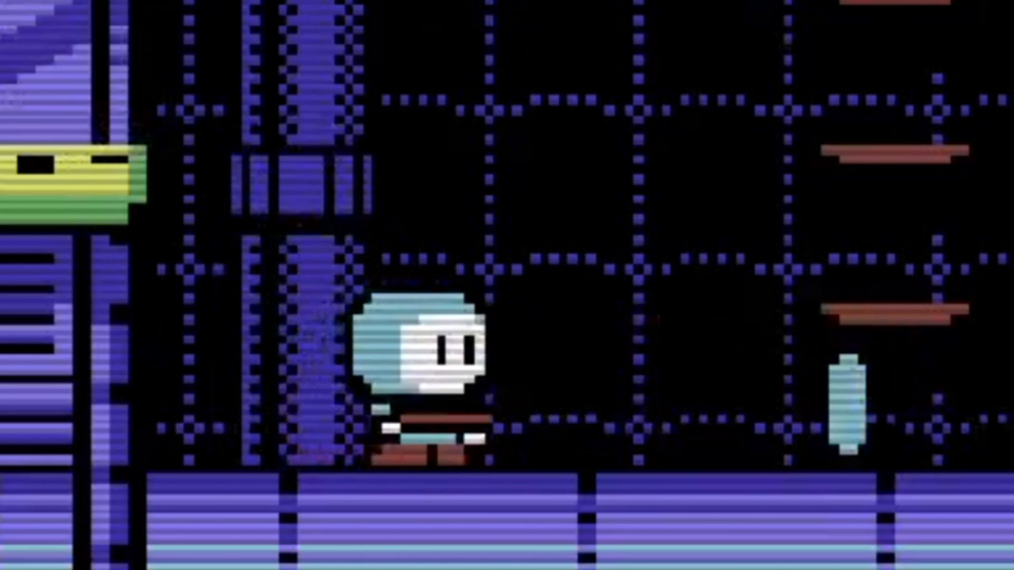
Step: Climb the small ledges beside the pillar, attack the enemy and get onto the pillar's top
key(Up)
key(Right)
key(Up)
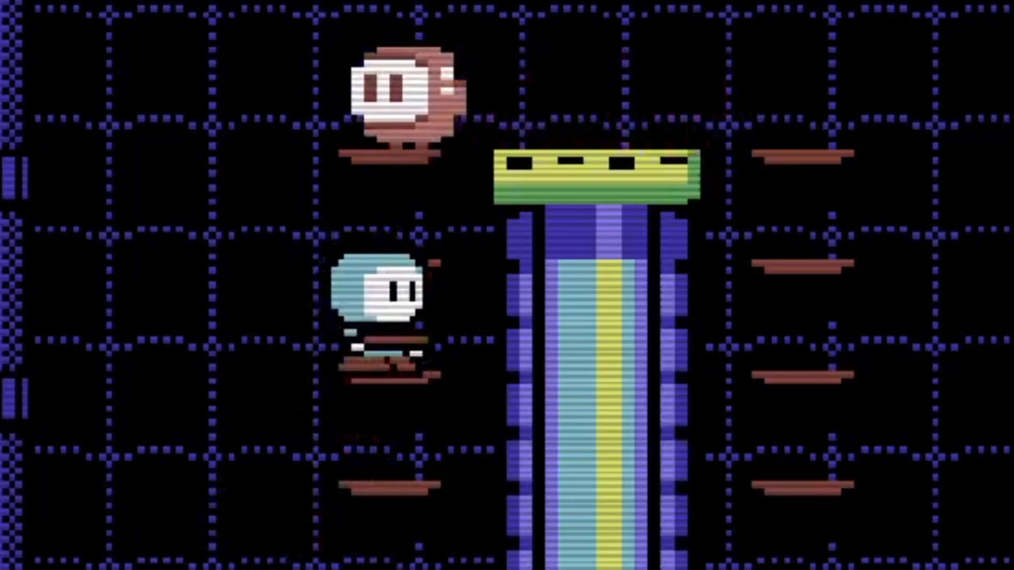
key(Up)
key(Right)
key(z)
key(Right)
key(Right)
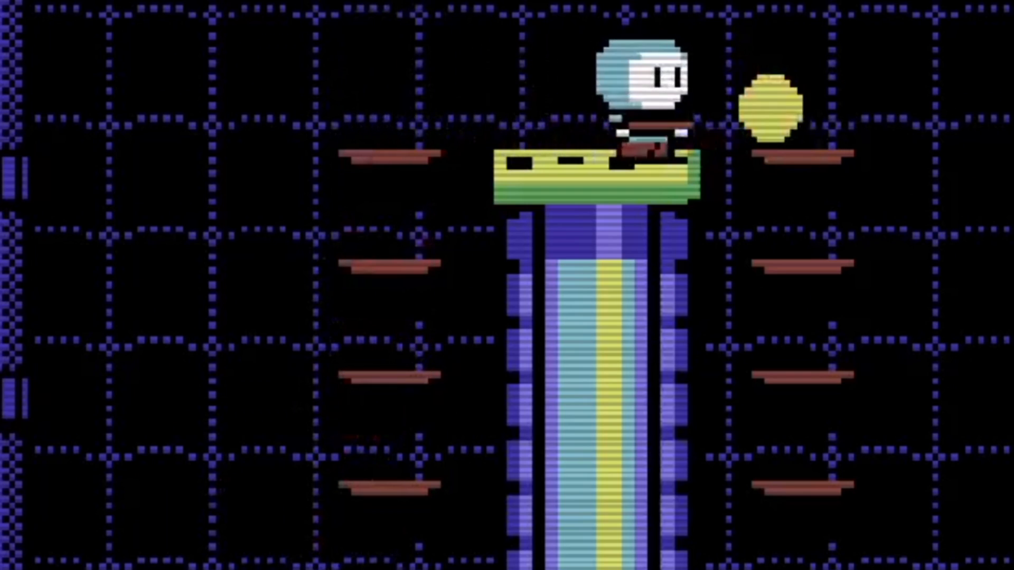
Step: Jump off the pillar past the coin and move on into the next room
key(Up)
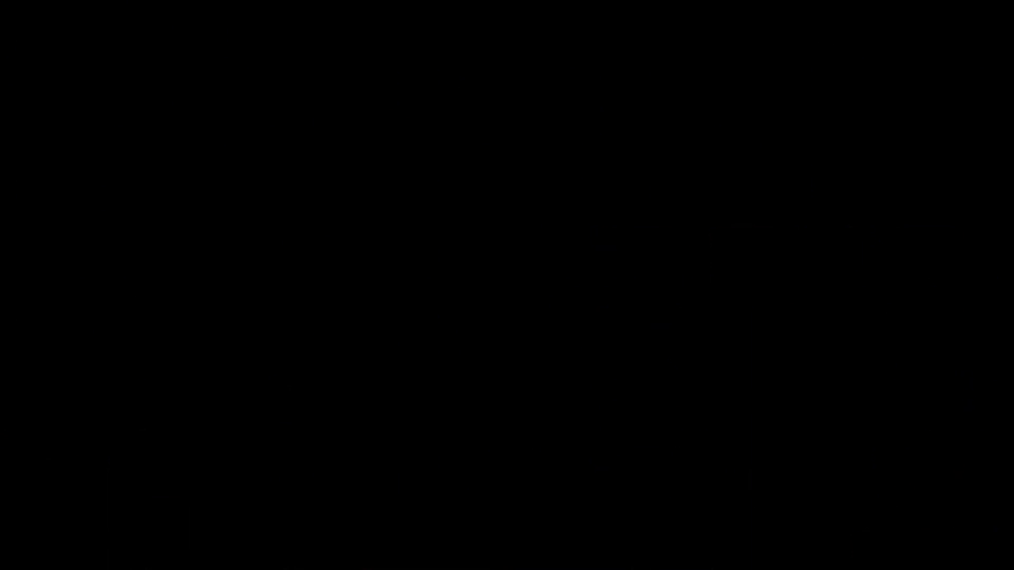
key(Right)
key(z)
key(Up)
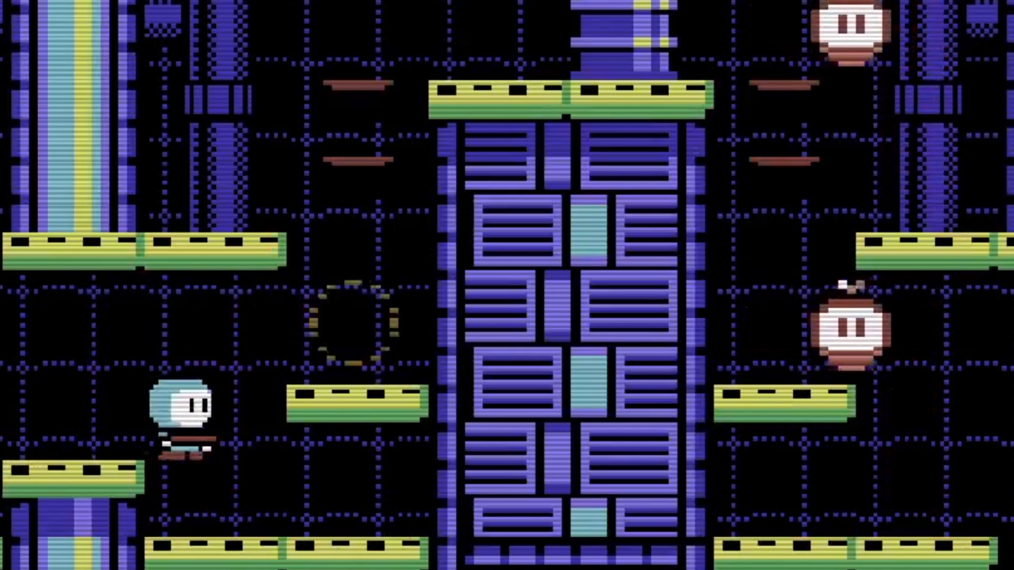
Step: Pause the game and remove the active video filter in the Video settings
key(F1)
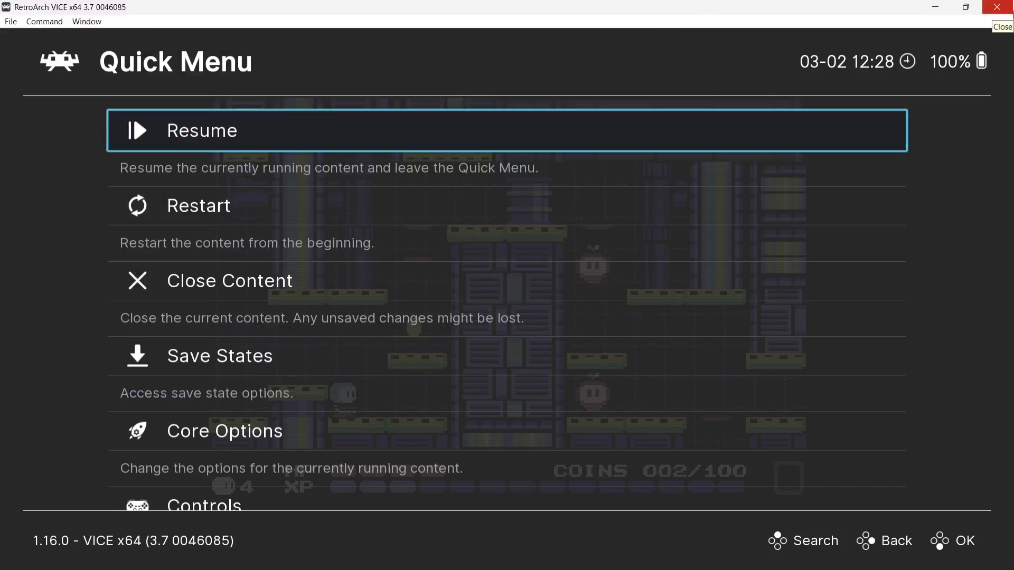
key(BackSpace)
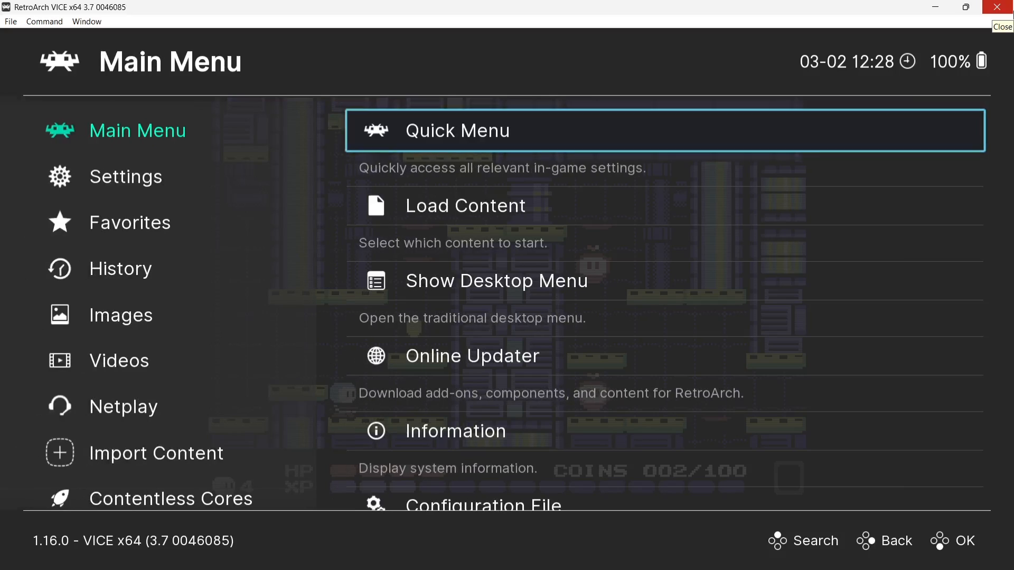
key(Left)
key(Down)
key(Right)
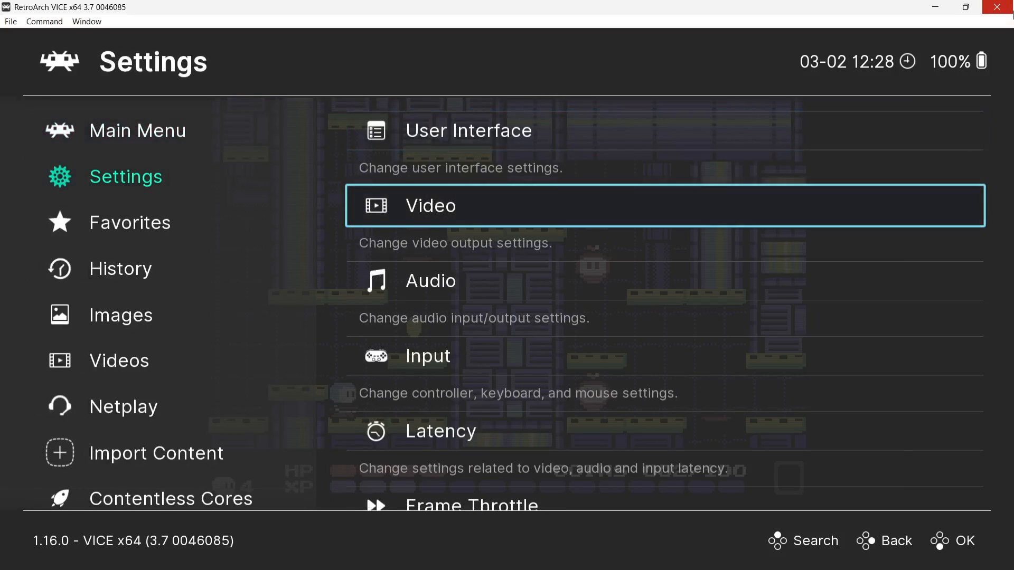
key(Return)
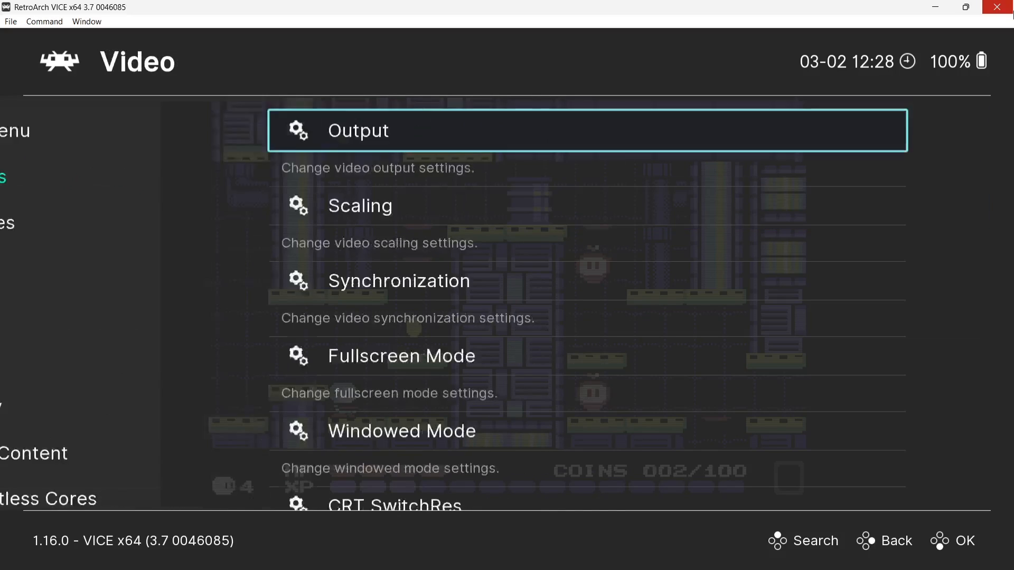
key(Down)
key(Down)
key(Down)
key(Down)
key(Down)
key(Down)
key(Down)
key(Down)
key(Down)
key(Down)
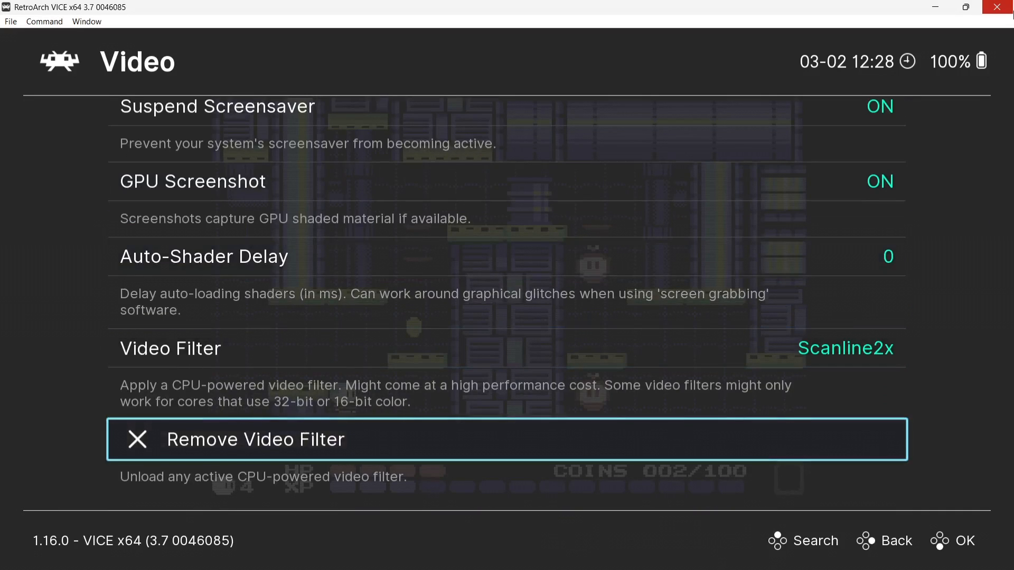
key(Return)
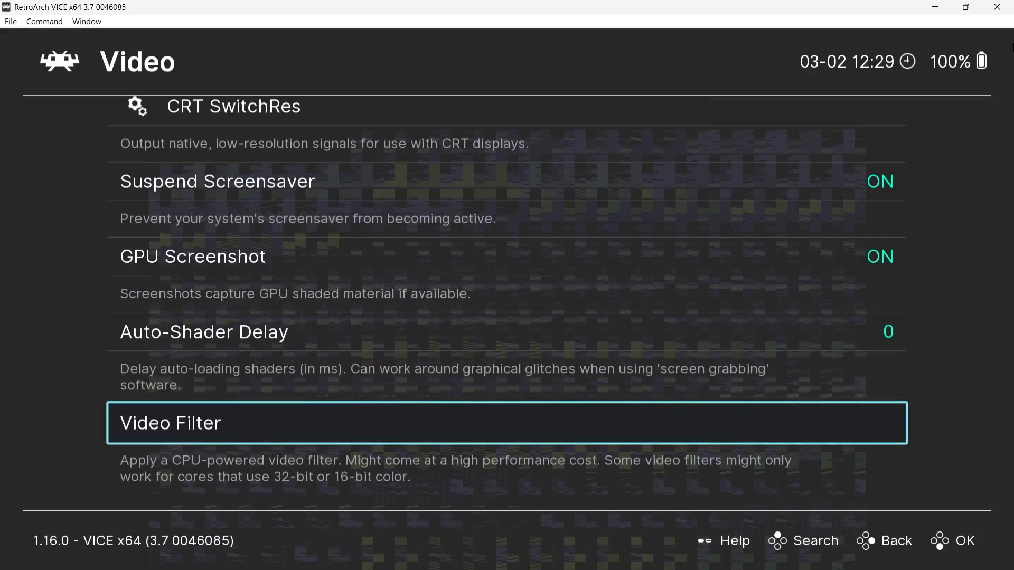
Step: Apply a Dot_Matrix grid filter as the video filter
key(Return)
key(Down)
key(Down)
key(Down)
key(Down)
key(Down)
key(Down)
key(Down)
key(Down)
key(Down)
key(Down)
key(Down)
key(Down)
key(Down)
key(Down)
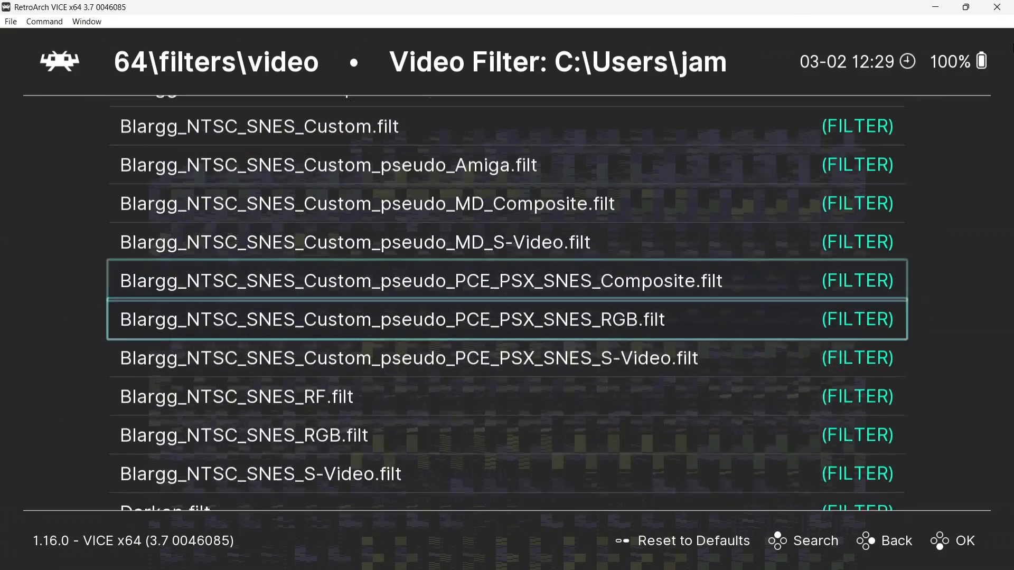
key(Down)
key(Down)
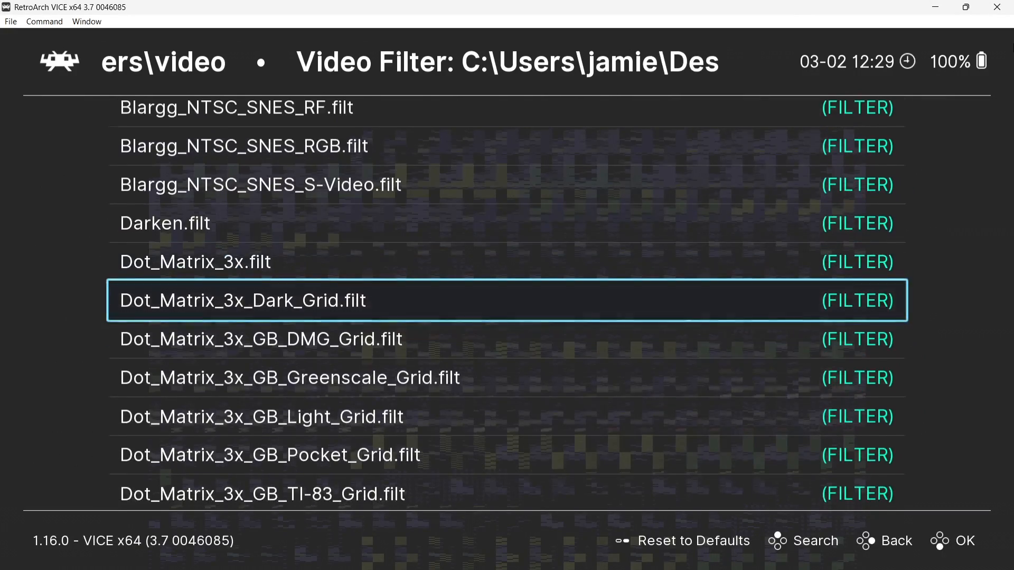
key(Up)
key(Down)
key(Down)
key(Down)
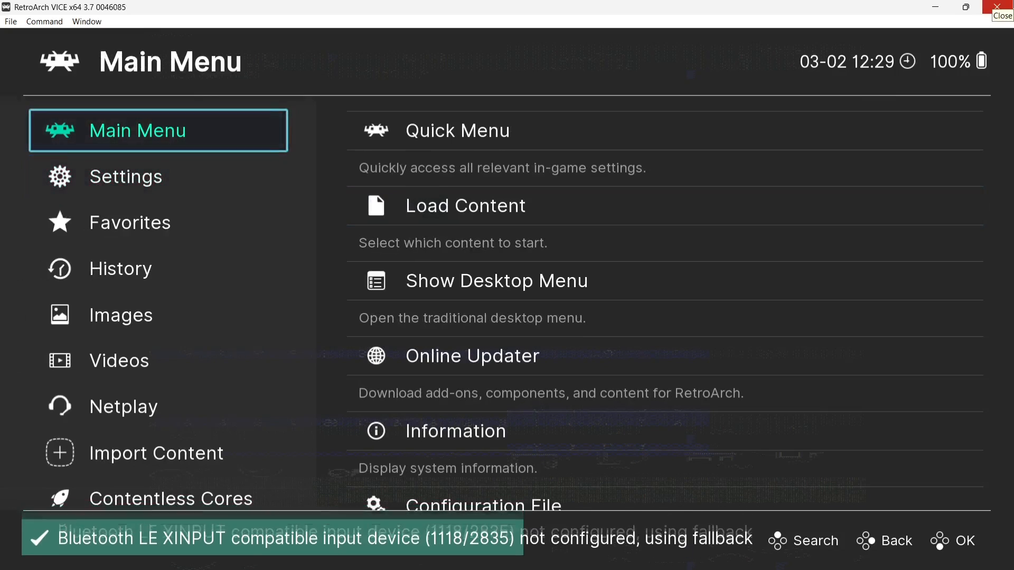
Step: Resume the game from the Quick Menu and climb onto the platform above the central block
key(Return)
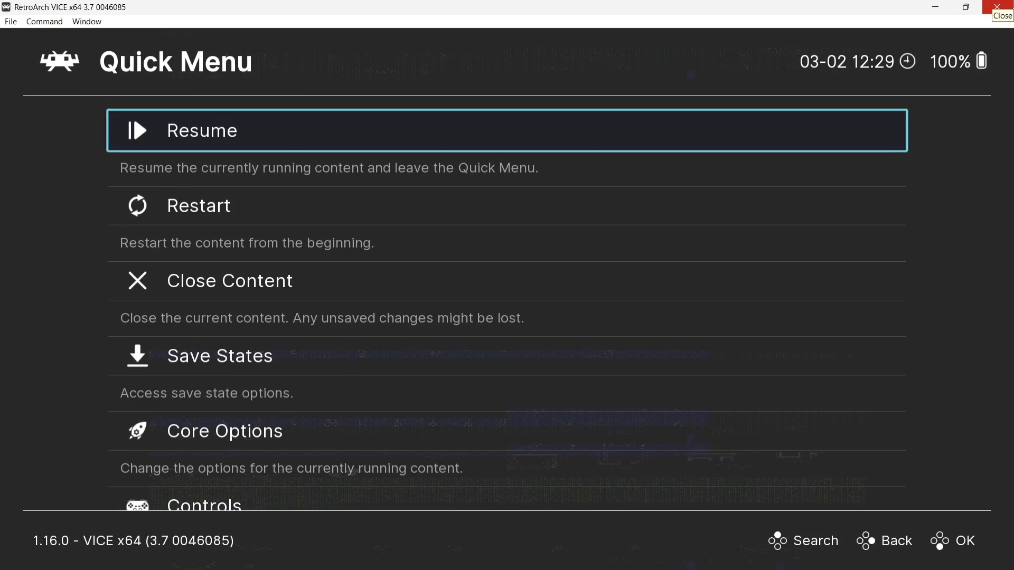
key(Return)
key(Right)
key(Up)
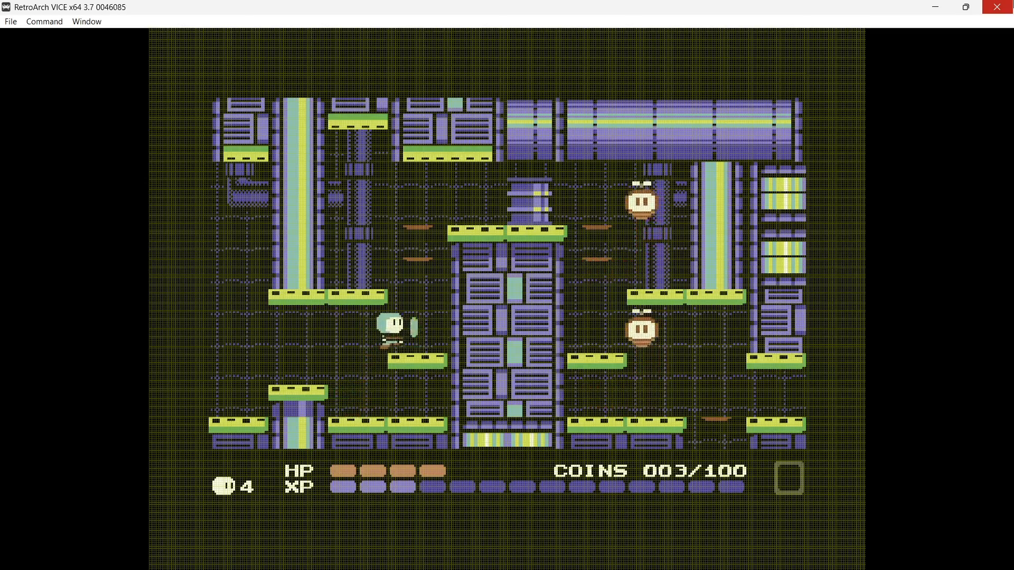
key(Up)
key(Left)
key(Right)
key(Up)
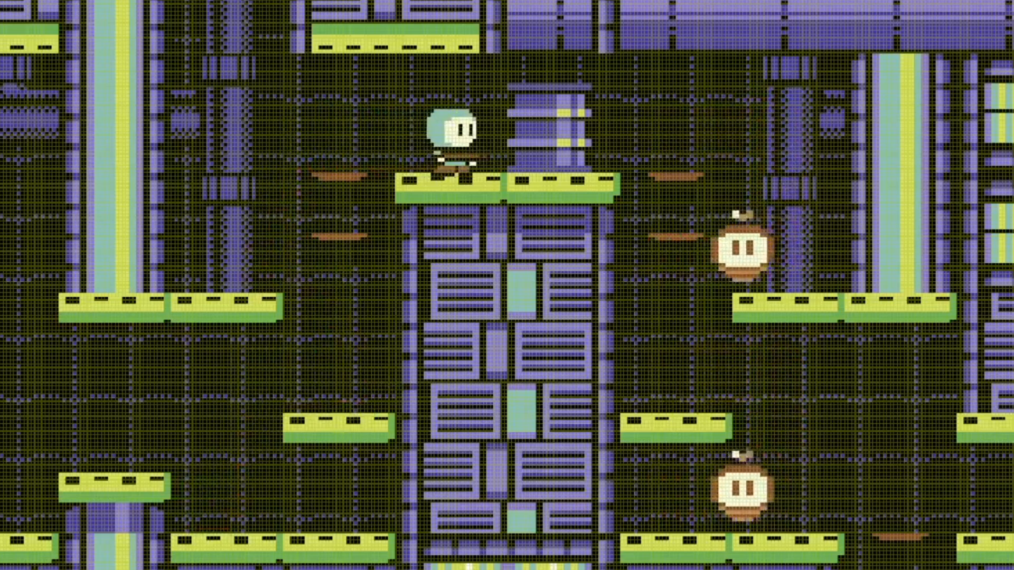
Step: Move off the central block onto the small ledge just right of it and pause the game
key(Left)
key(Right)
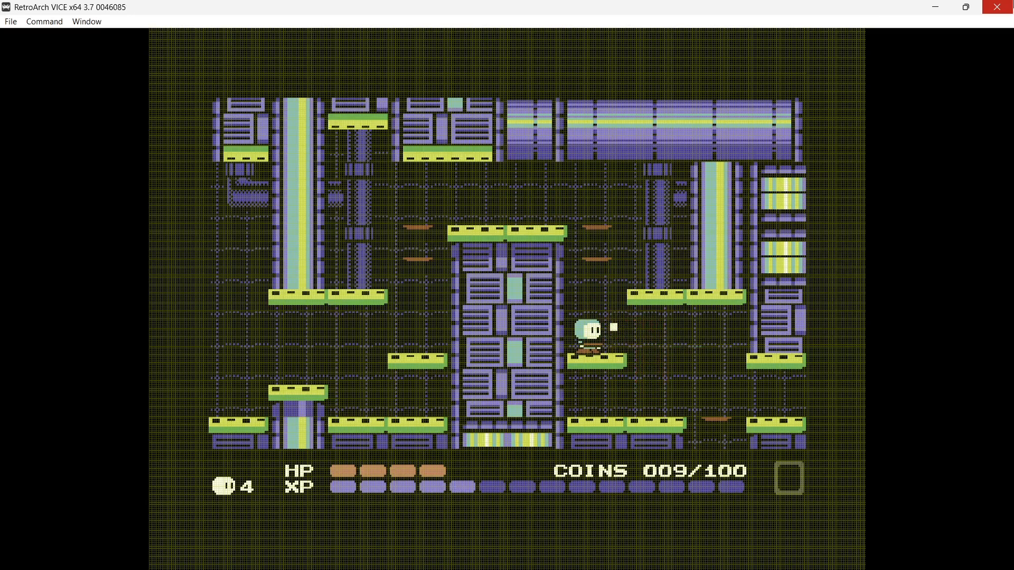
key(F1)
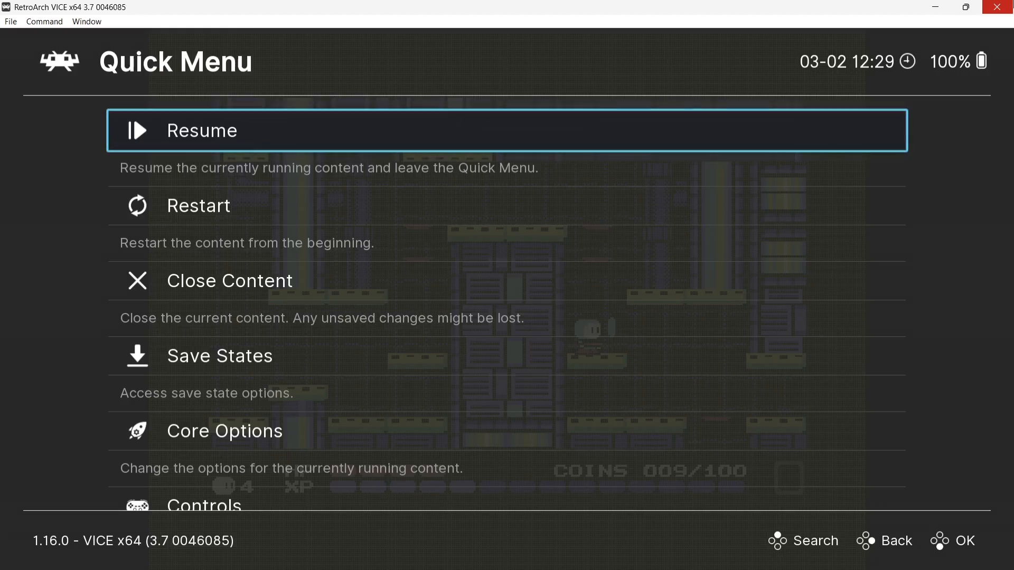
Step: Open Manage Core Options from the Core Options of the running content
key(Down)
key(Down)
key(Down)
key(Down)
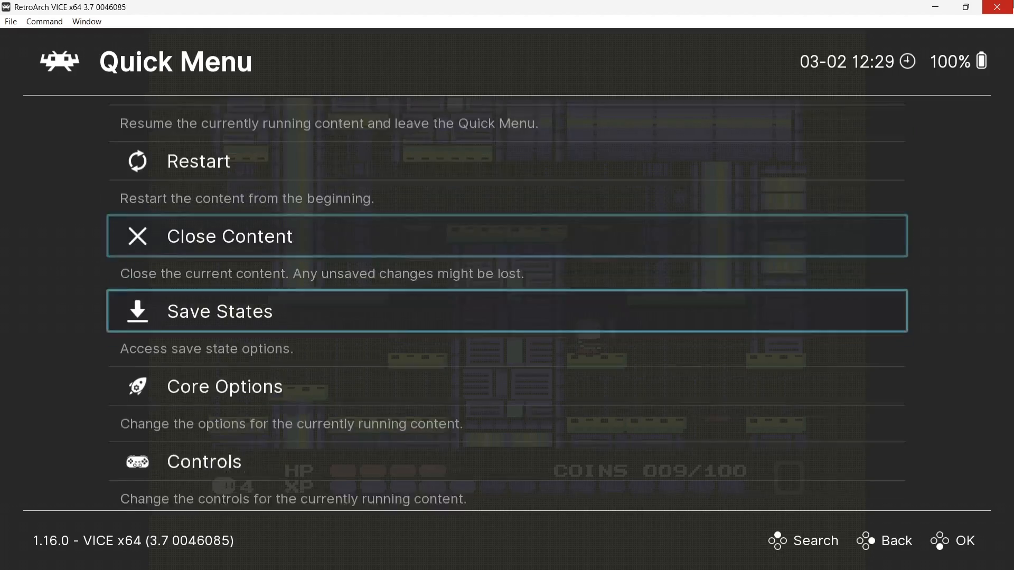
key(Return)
key(Return)
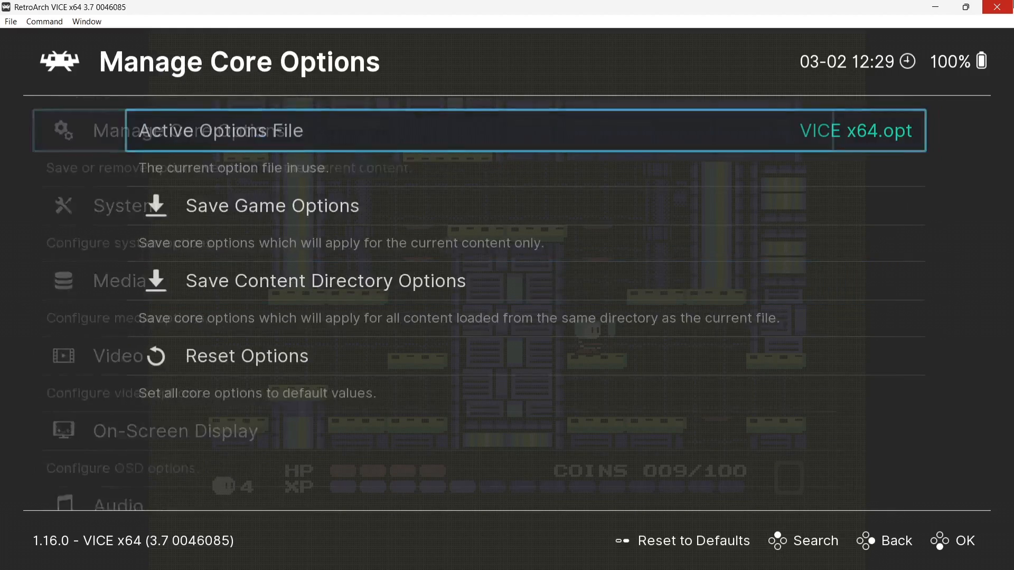
Step: Review the core option saving choices and save the core options for the whole content directory
key(Down)
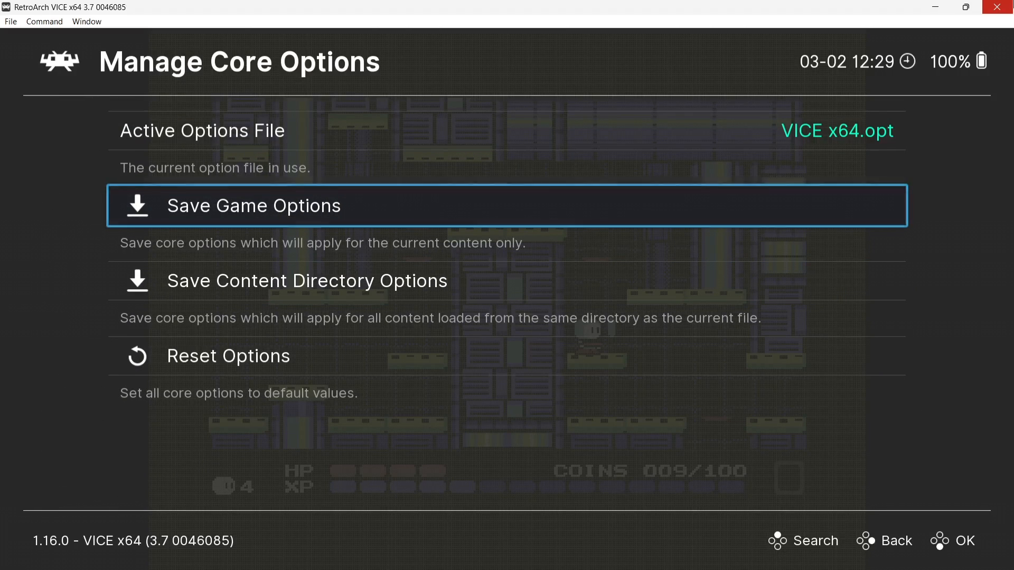
key(Down)
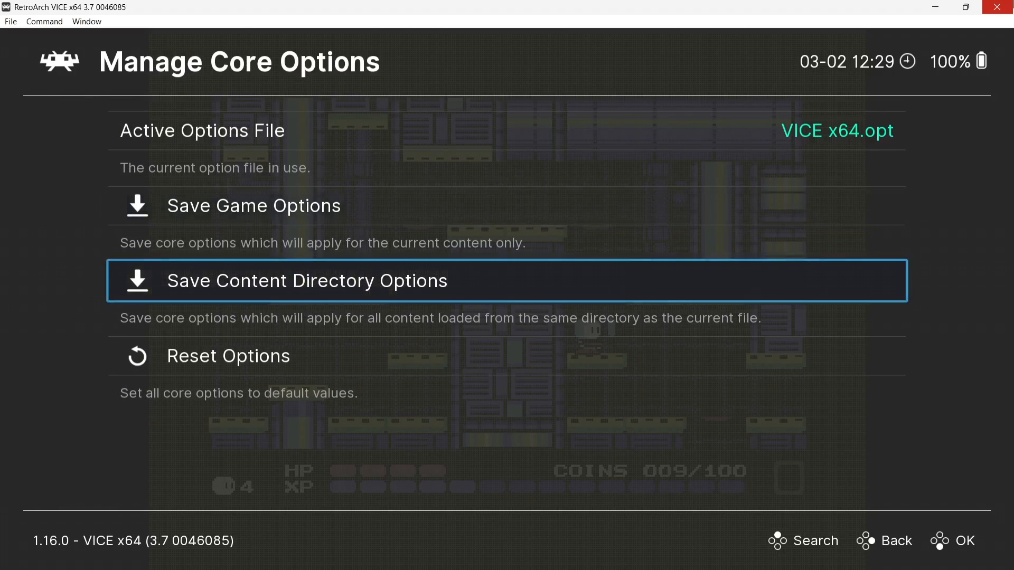
key(Up)
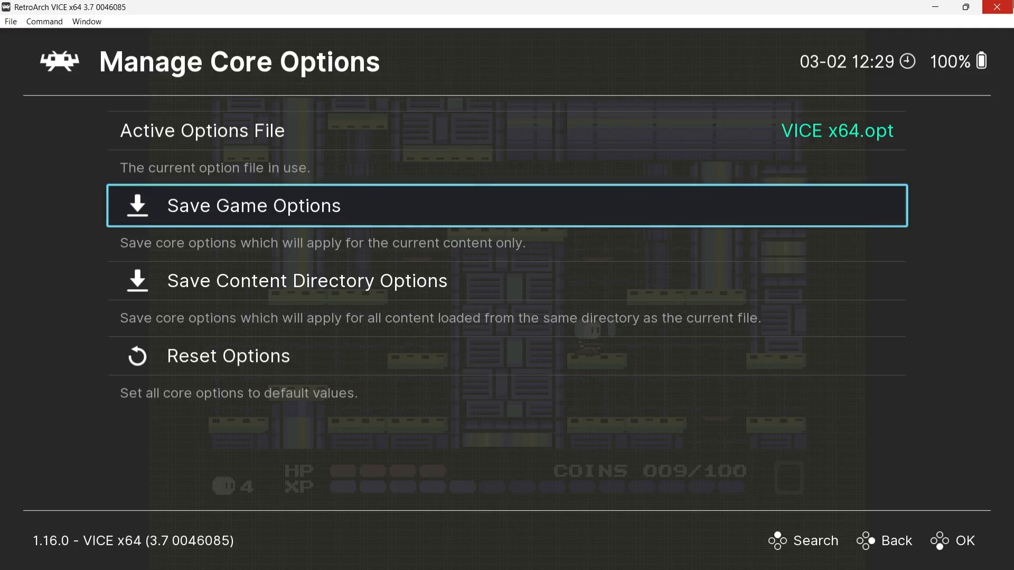
key(Down)
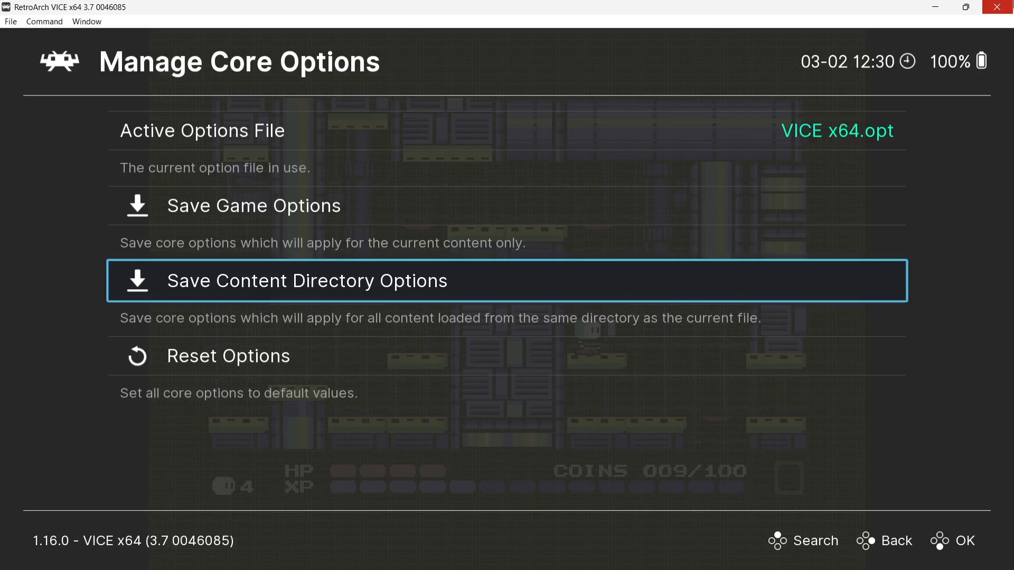
key(Up)
key(Up)
key(Up)
key(Down)
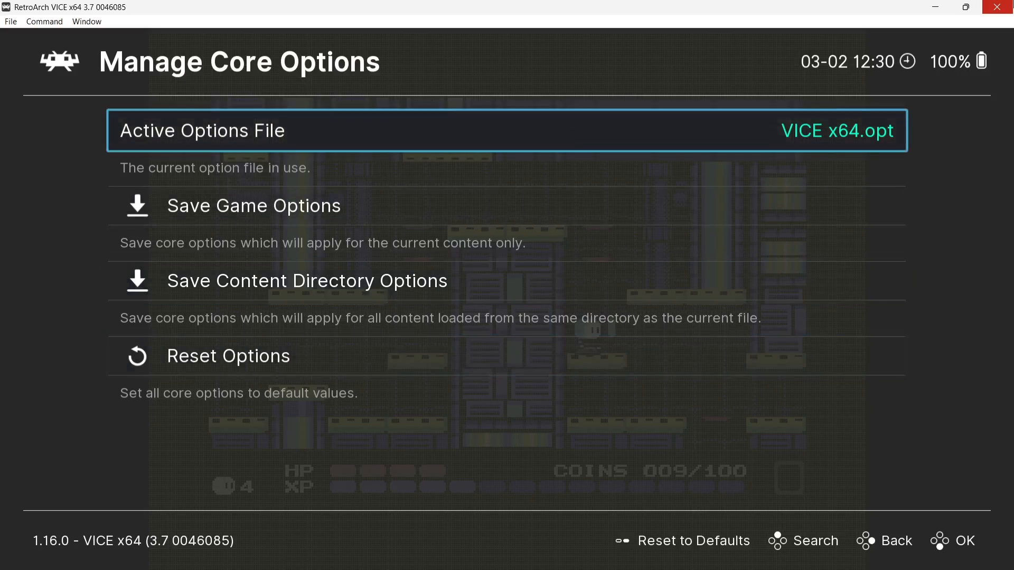
key(Down)
key(Down)
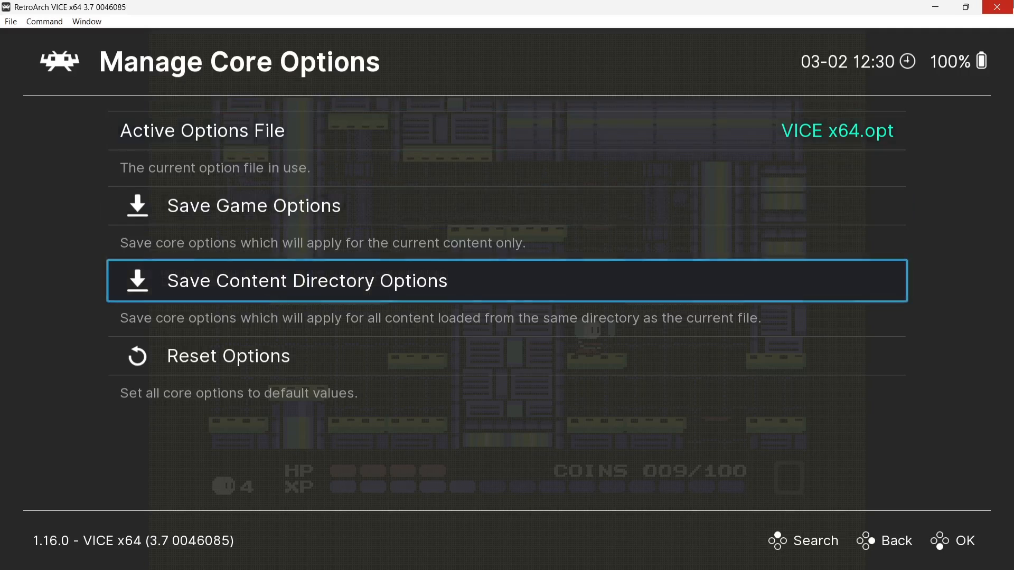
key(Return)
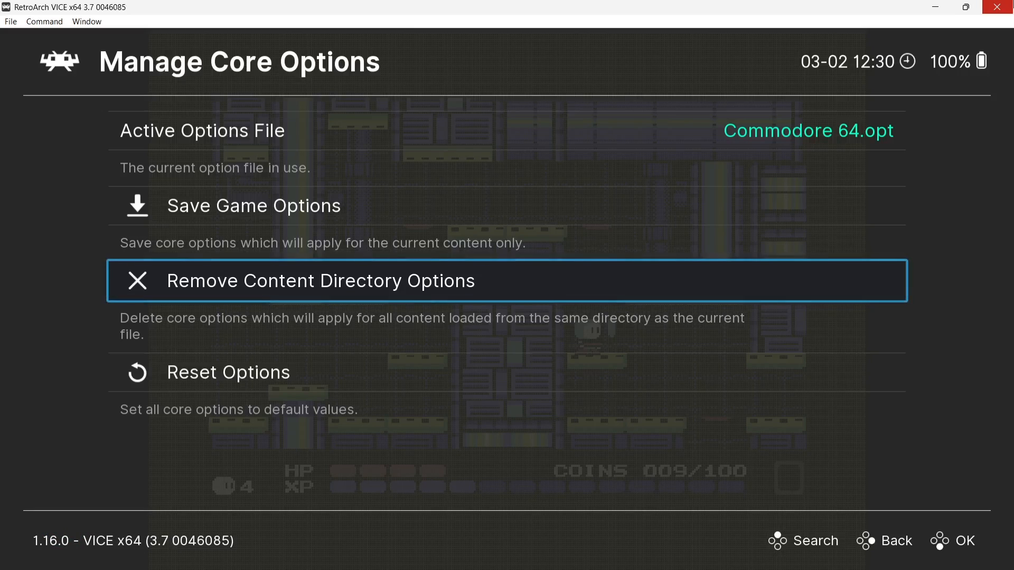
Step: Remove the Dot_Matrix_3x_GB_Greenscale_Grid video filter in the Video settings
key(Down)
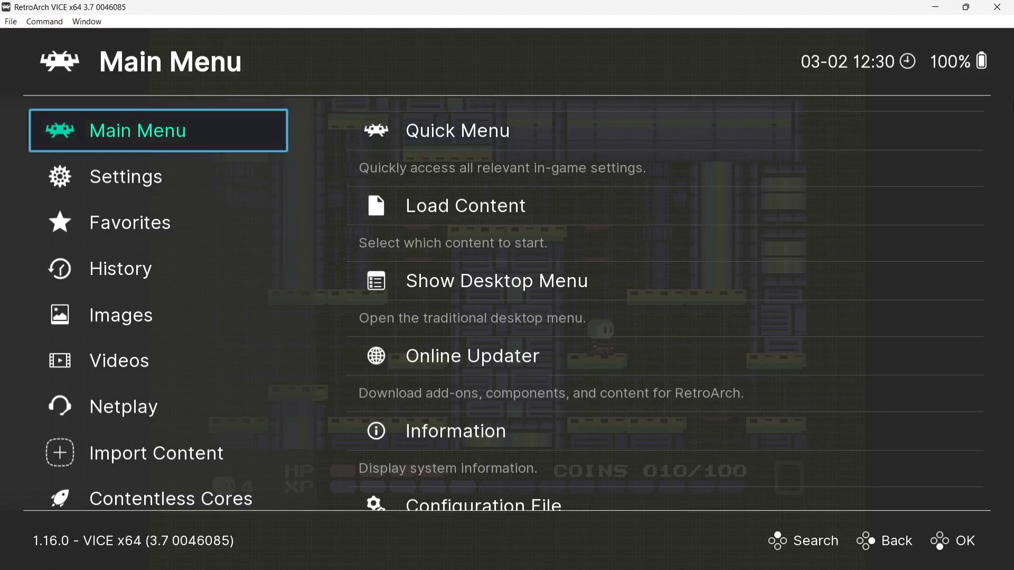
key(Down)
key(Right)
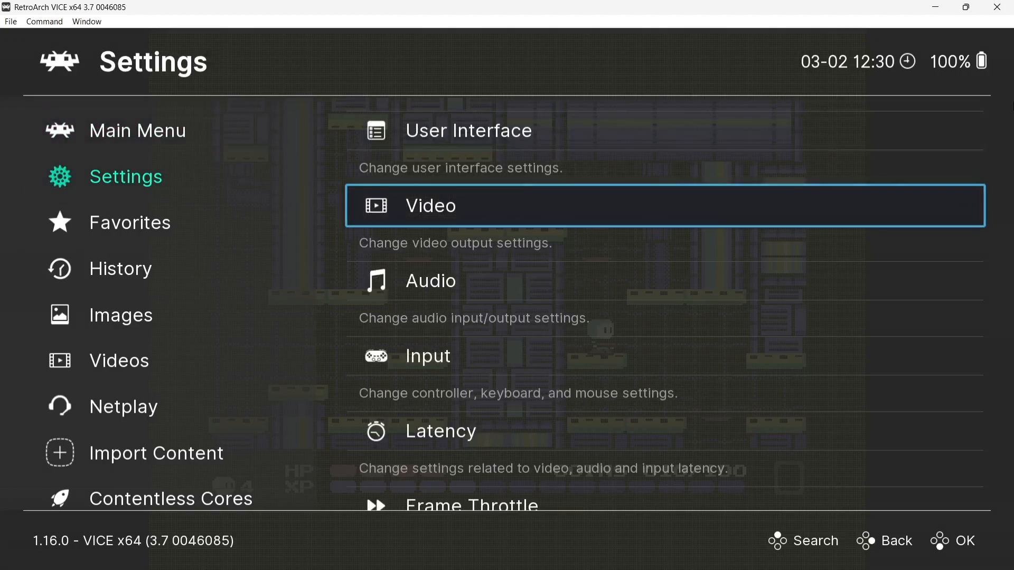
key(Return)
key(Up)
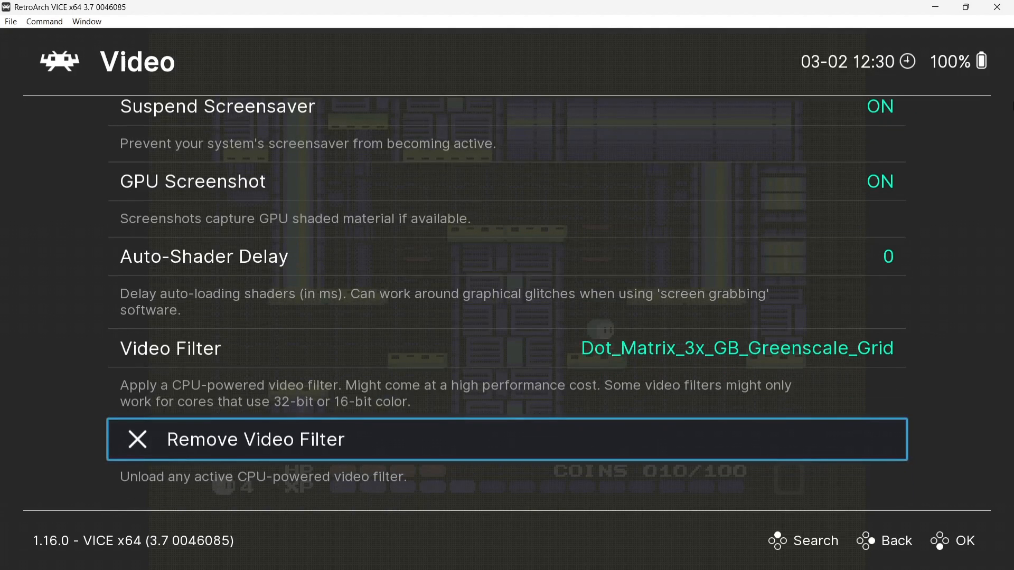
key(Return)
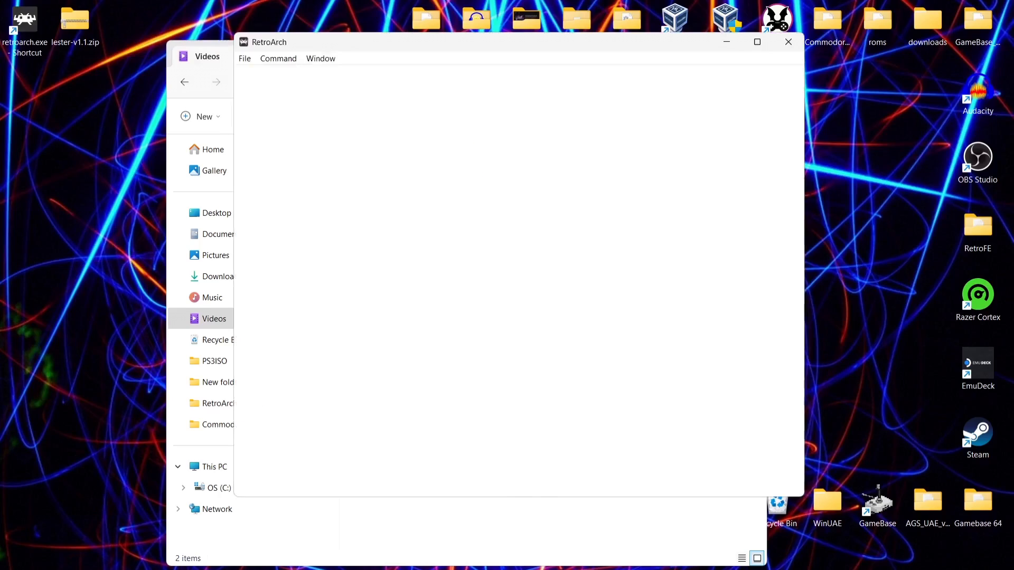
Step: Play on without the filter into the next room with the rungs along the wall, and pause the game
key(Return)
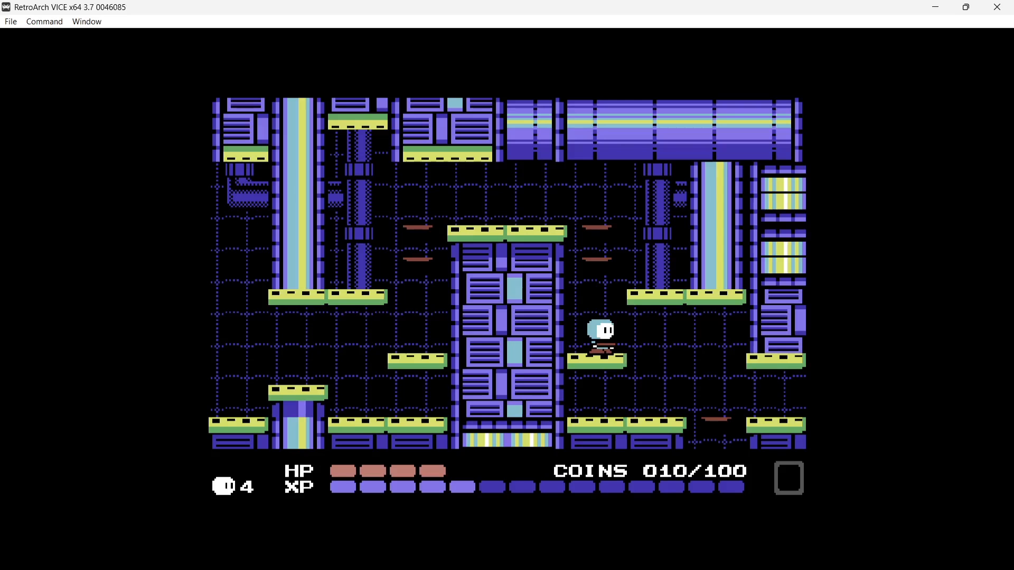
key(Down)
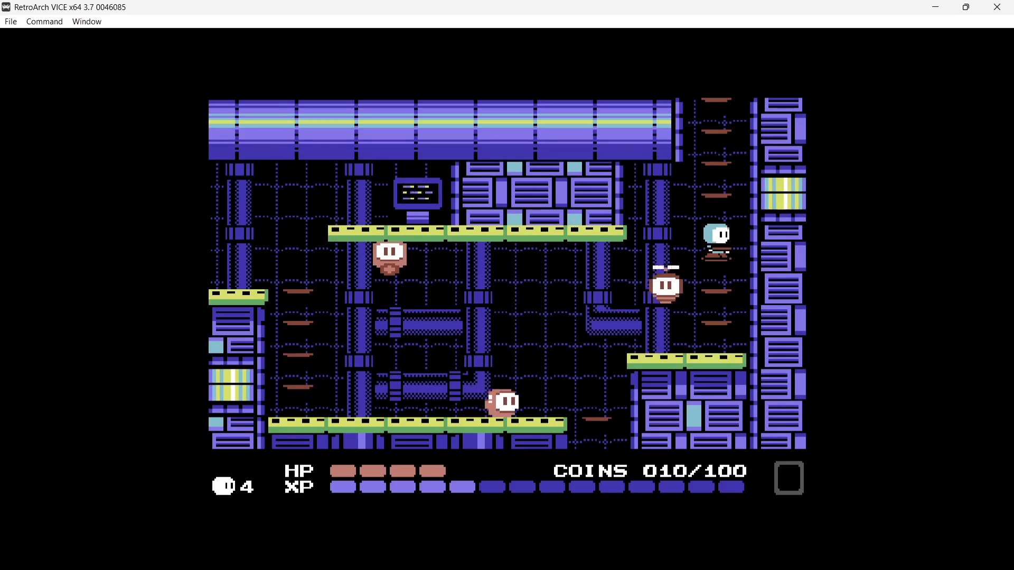
key(F1)
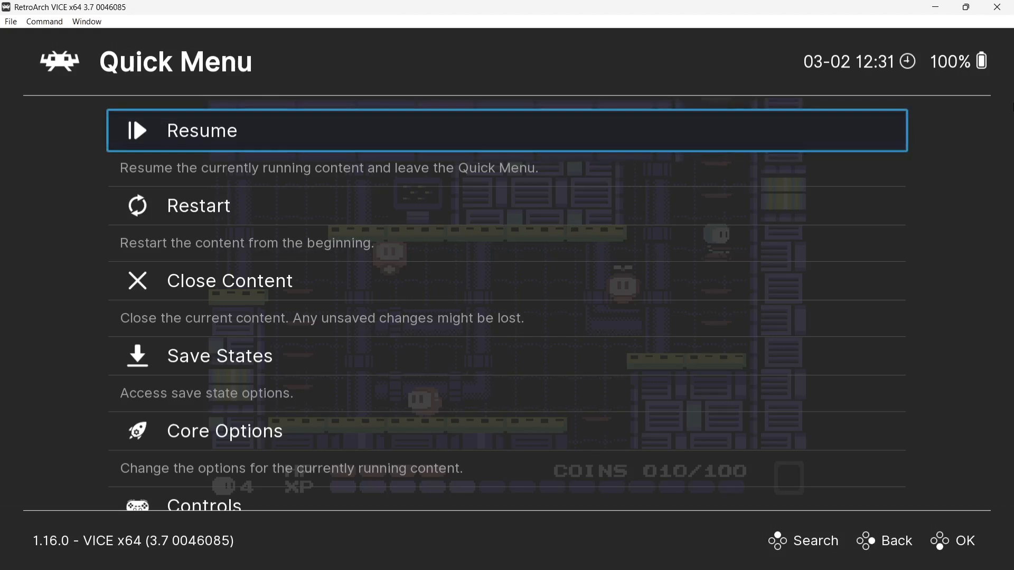
Step: Turn on Display Overlay in the On-Screen Overlay settings of the Quick Menu
key(Down)
key(Down)
key(Down)
key(Down)
key(Down)
key(Down)
key(Down)
key(Down)
key(Down)
key(Down)
key(Down)
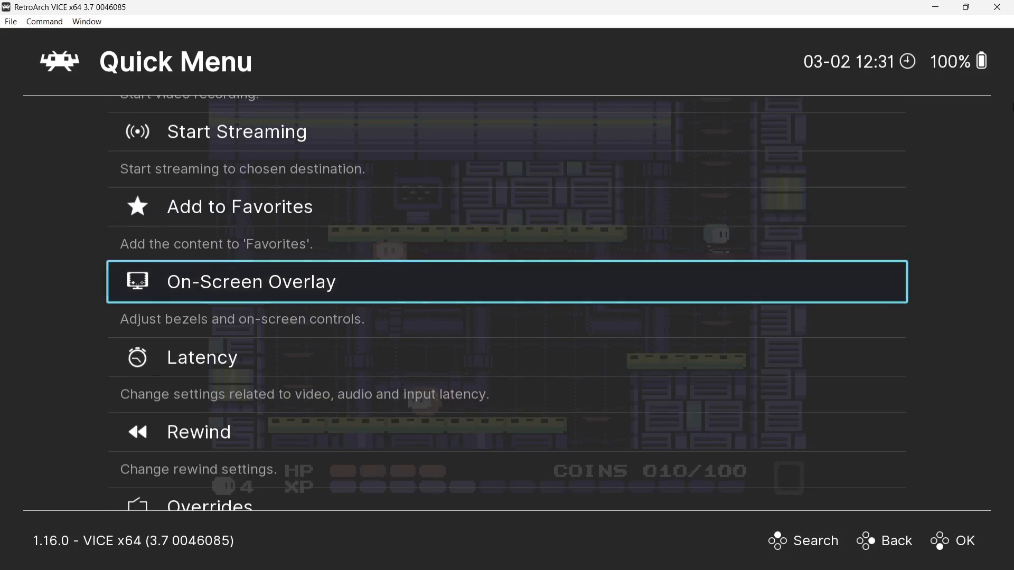
key(Return)
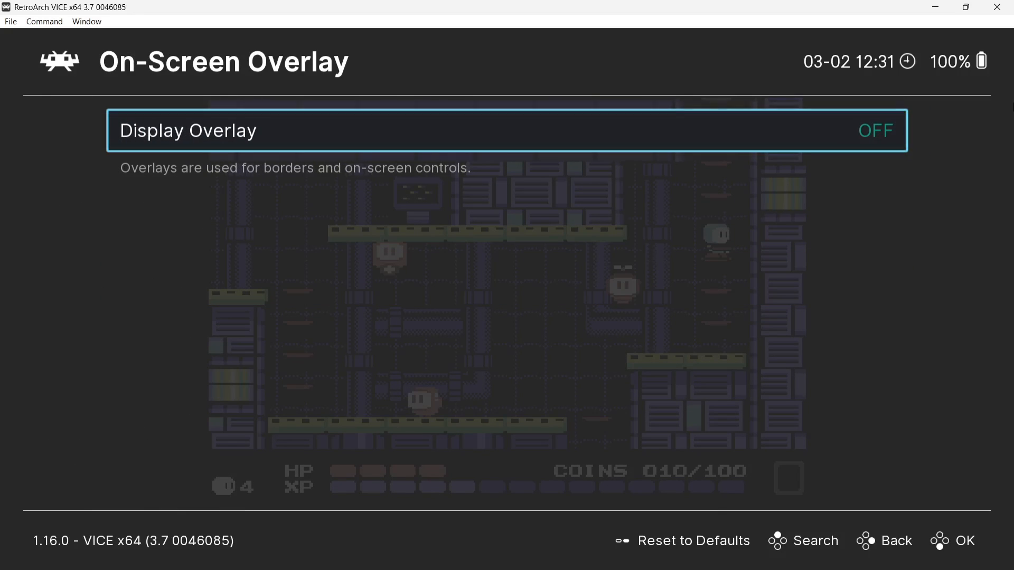
key(Return)
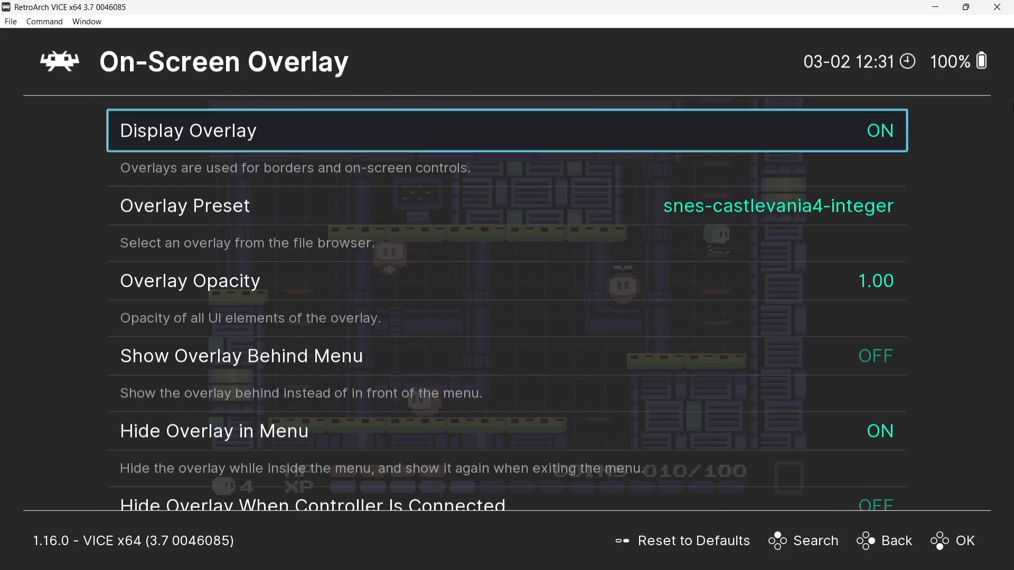
Step: Browse the border overlay presets and choose snes-castlevania4-integer.cfg as the Overlay Preset
key(Down)
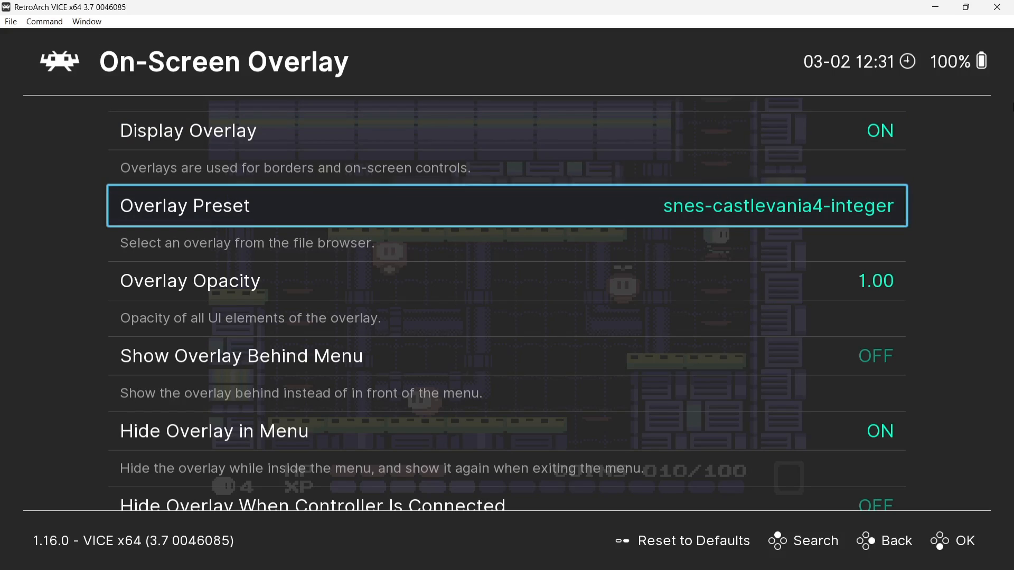
key(Return)
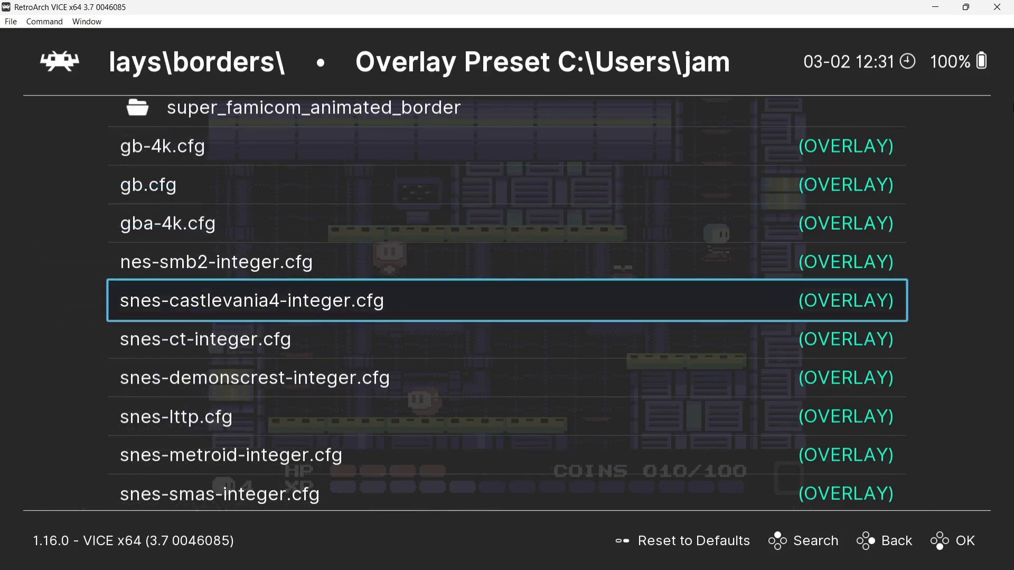
key(Up)
key(Up)
key(Up)
key(Up)
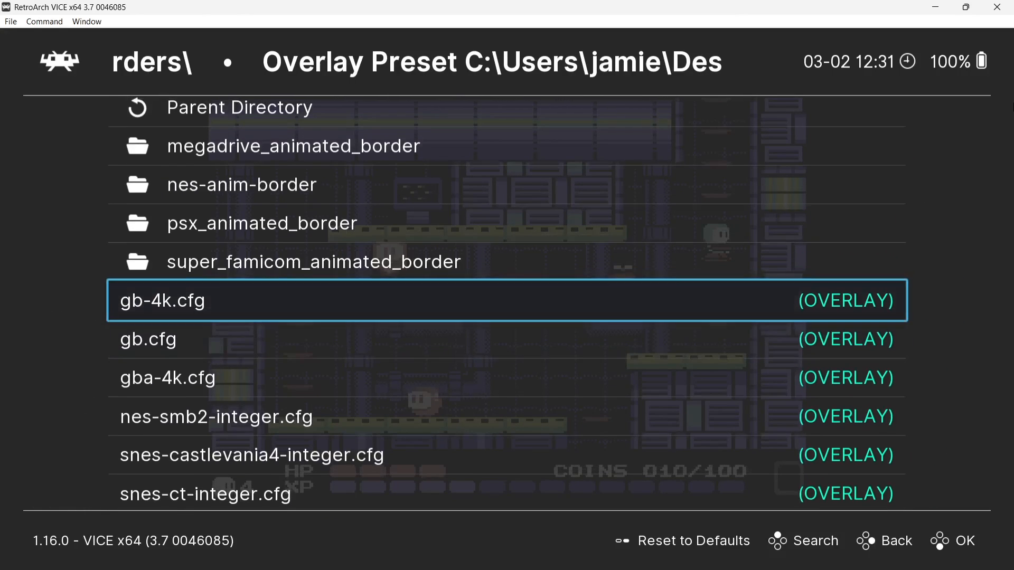
key(Down)
key(Down)
key(Down)
key(Down)
key(Down)
key(Down)
key(Down)
key(Down)
key(Down)
key(Down)
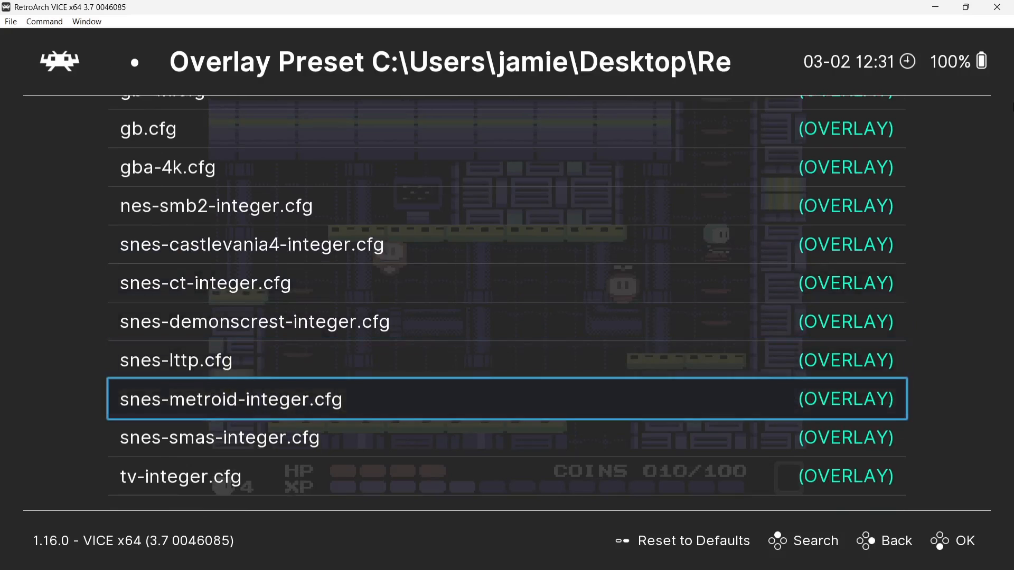
key(Up)
key(Up)
key(Up)
key(Up)
key(Up)
key(Up)
key(Up)
key(Up)
key(Up)
key(Up)
key(Up)
key(Up)
key(Up)
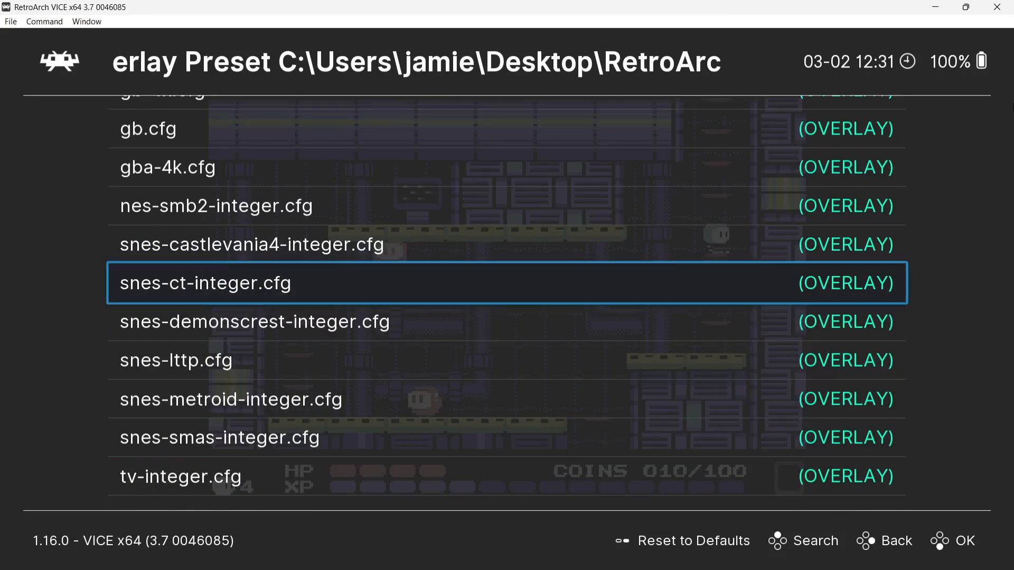
key(Down)
key(Down)
key(Down)
key(Down)
key(Down)
key(Down)
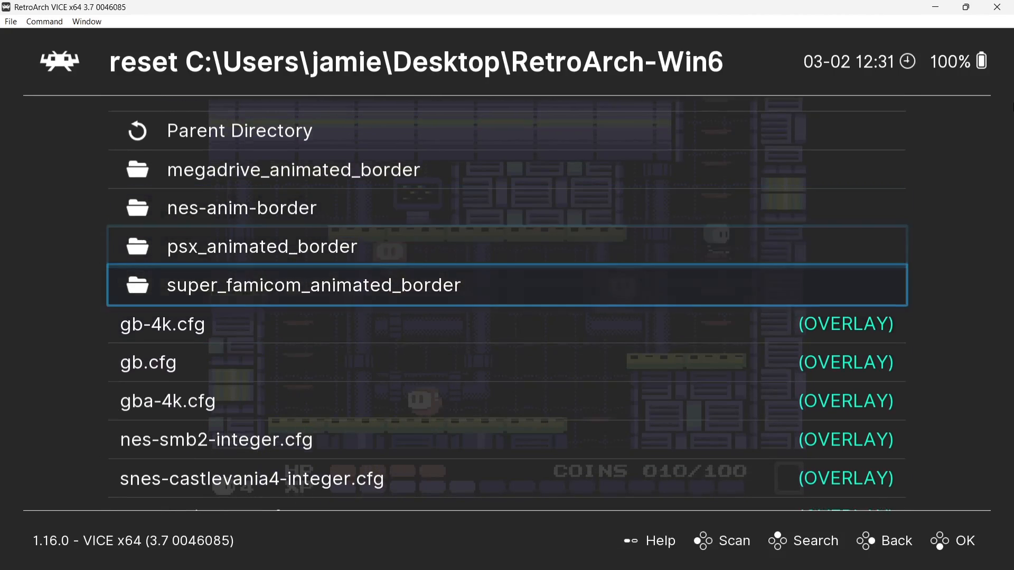
key(Down)
key(Down)
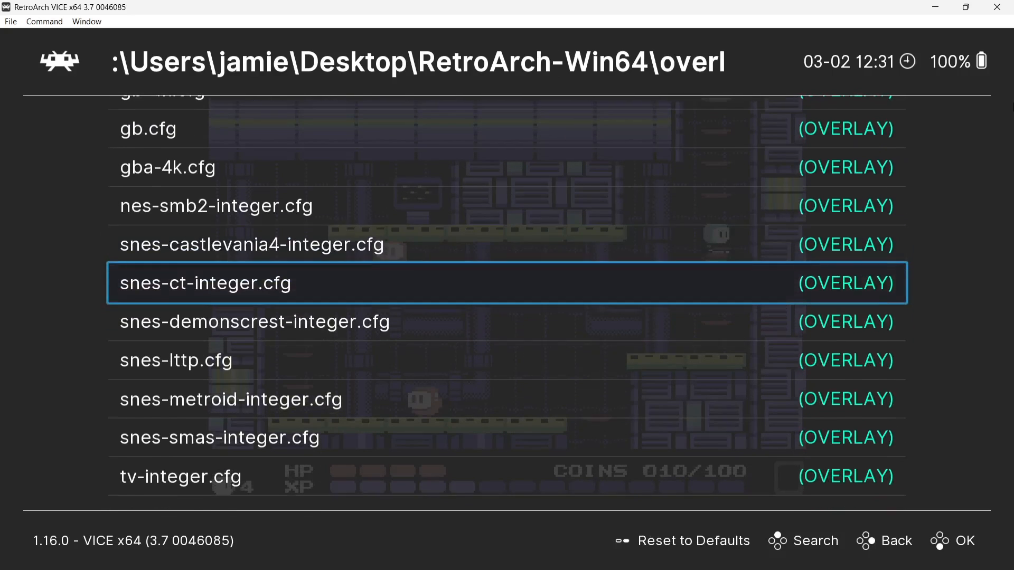
key(Up)
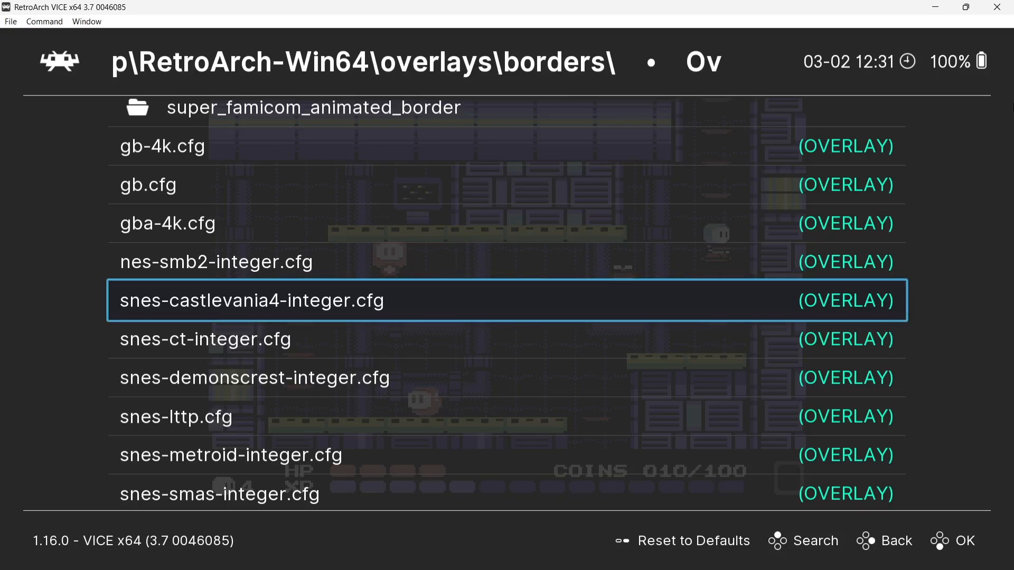
key(Return)
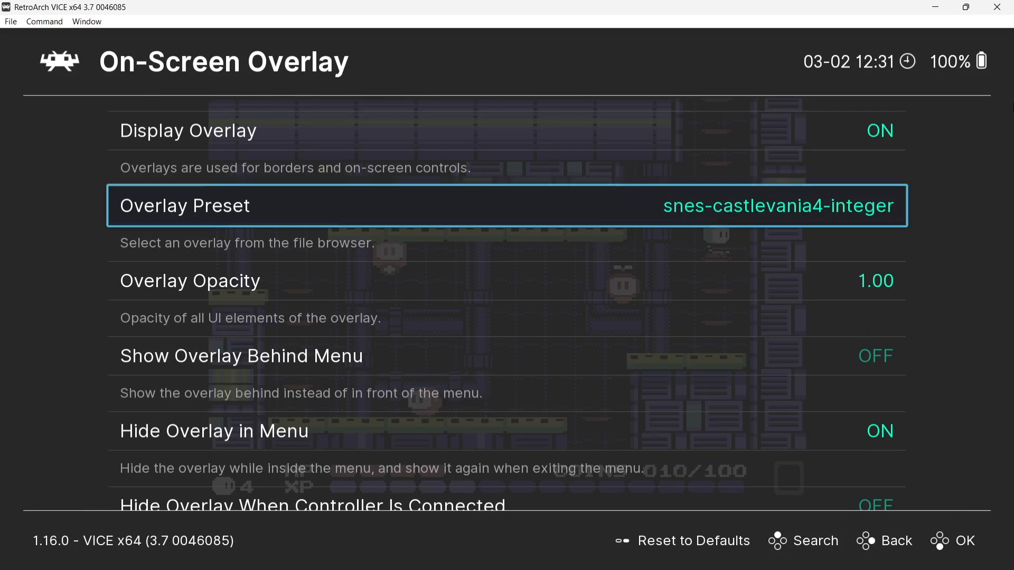
Step: Check the Overlay Opacity setting of the on-screen overlay
key(Down)
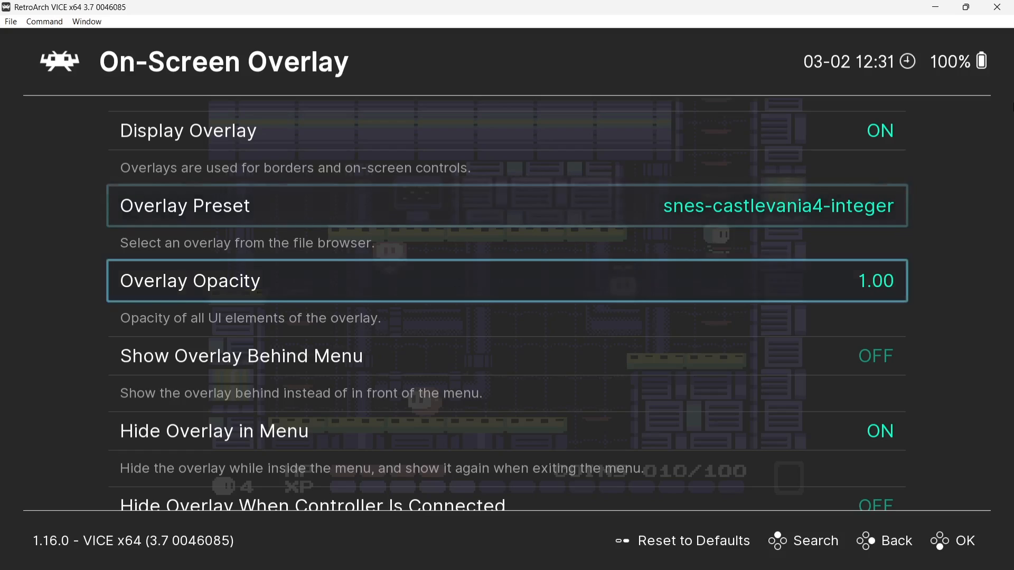
key(Right)
key(Up)
key(Down)
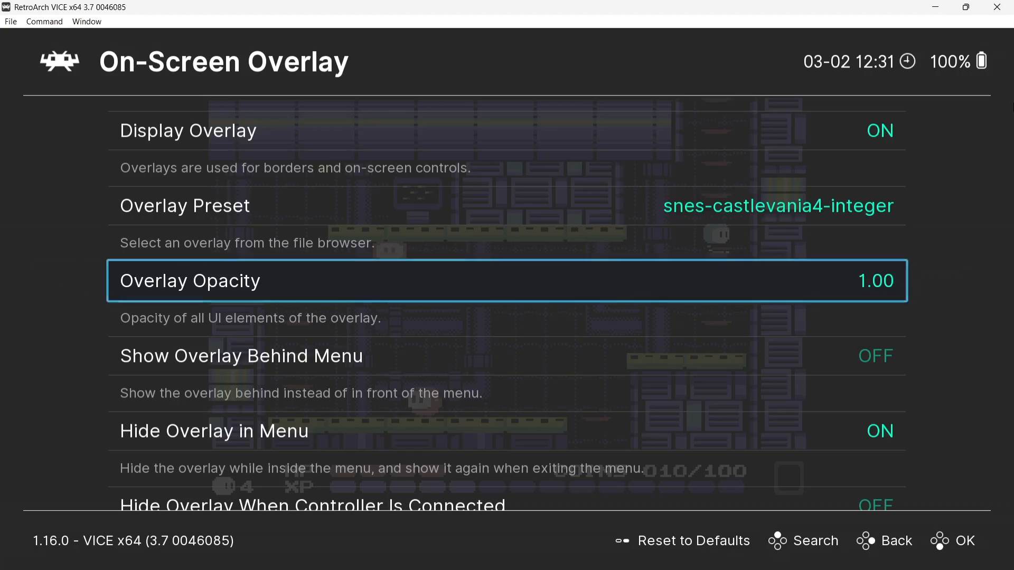
Step: Leave the overlay settings, resume the game to view the border overlay in play, and reopen the Quick Menu
key(BackSpace)
key(BackSpace)
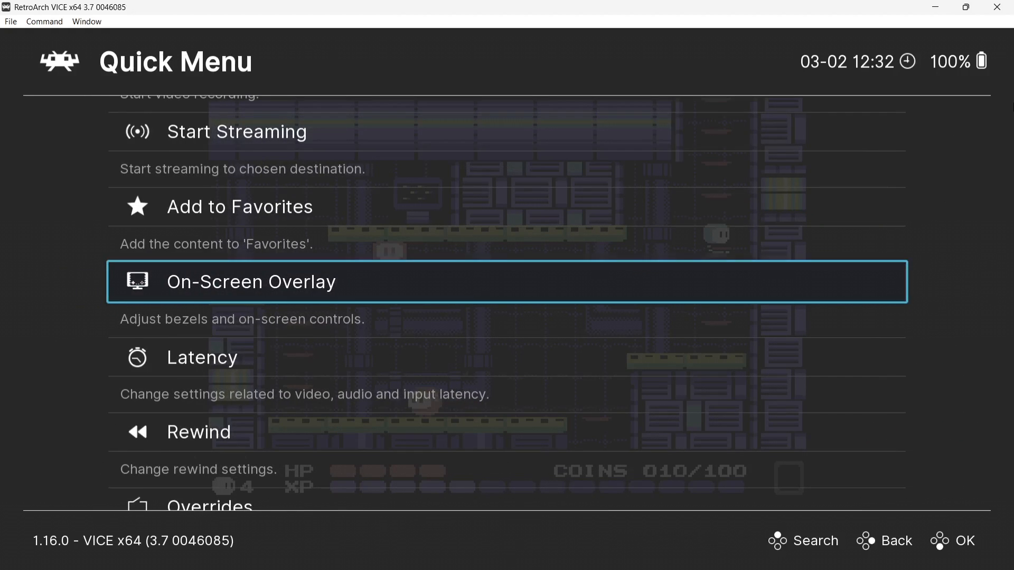
key(Return)
key(Return)
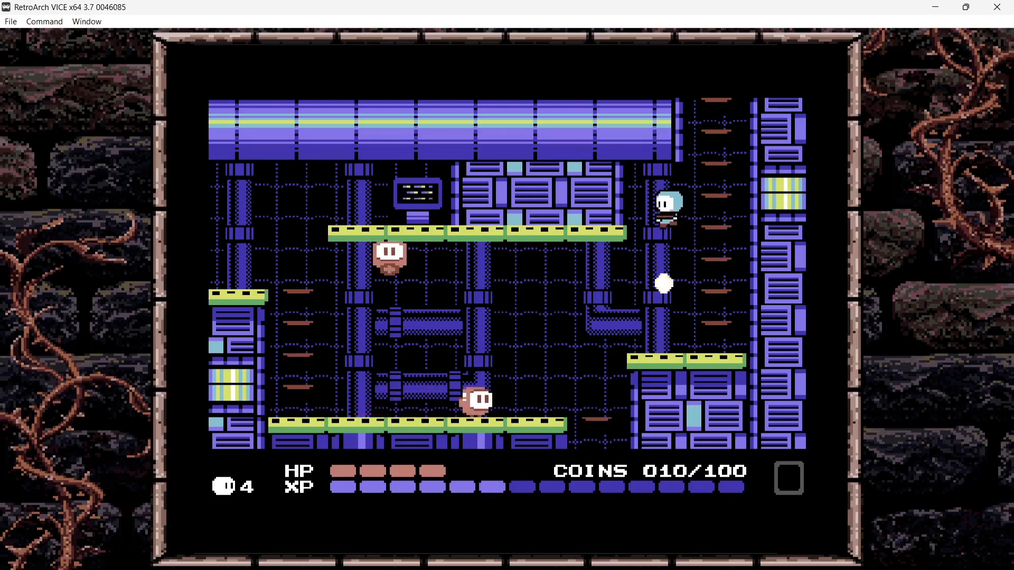
key(F1)
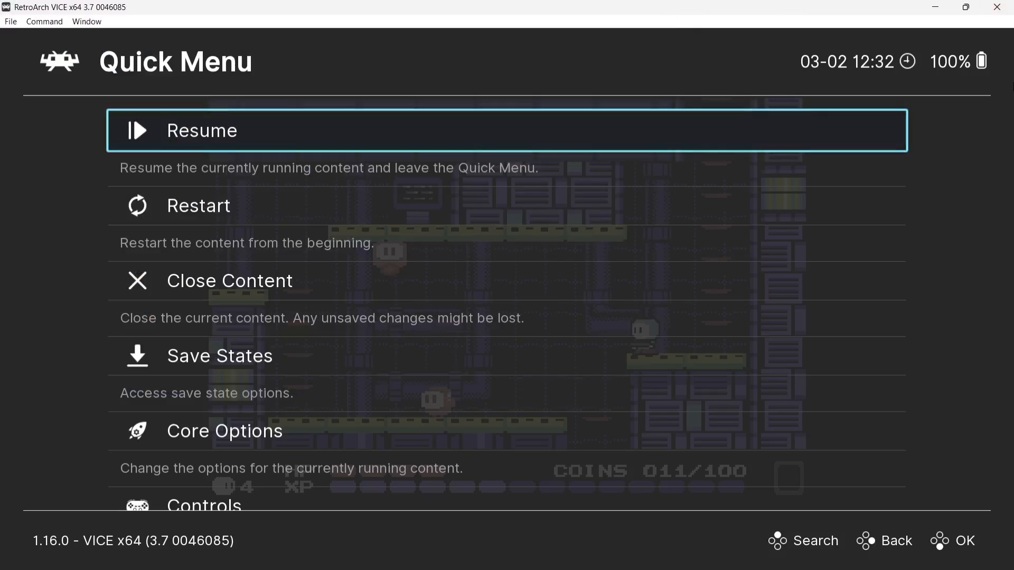
Step: Set the Overlay Opacity to 0.50 in the On-Screen Overlay settings of the Quick Menu
key(Down)
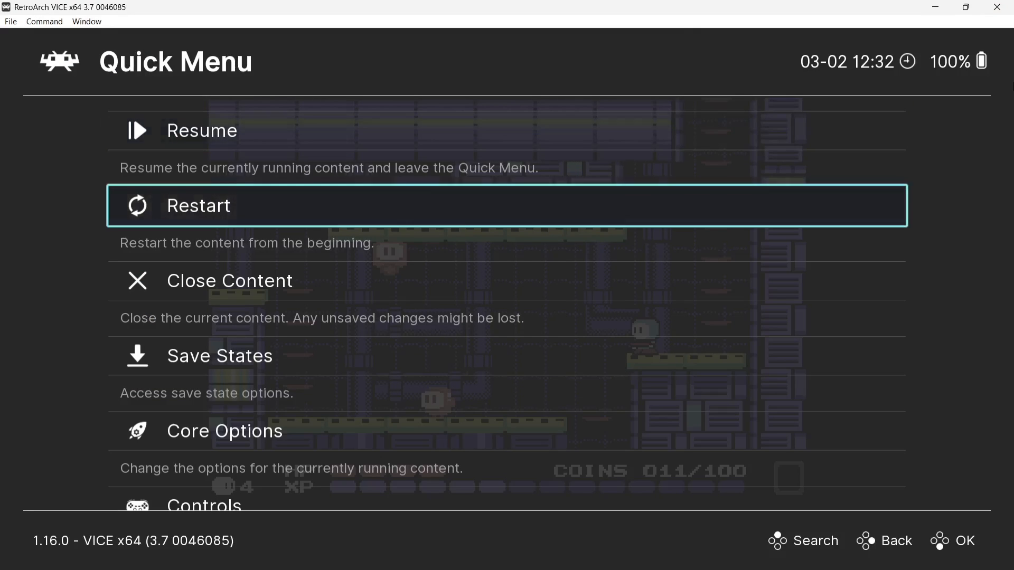
key(Down)
key(Down)
key(Down)
key(Down)
key(Down)
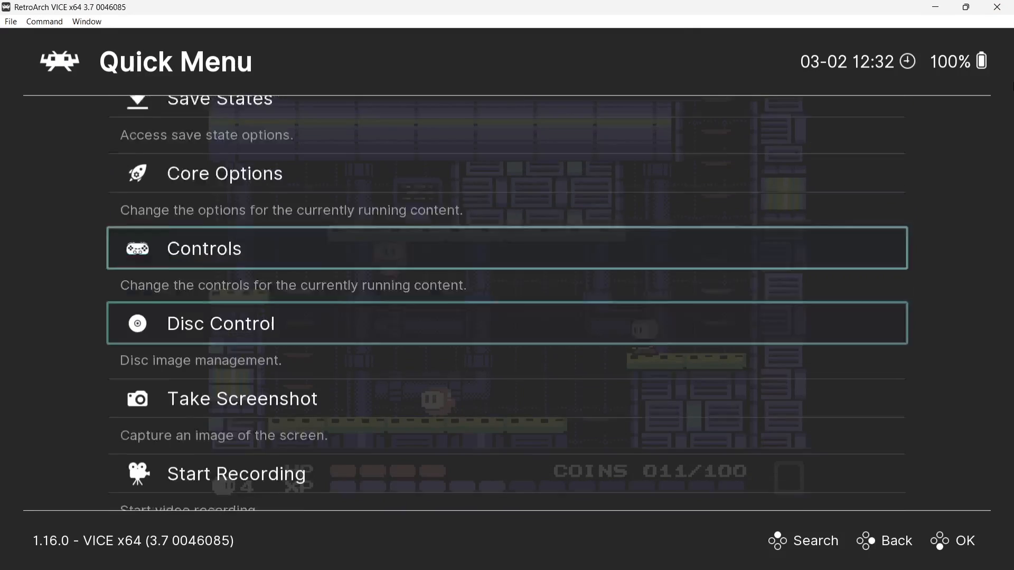
key(Down)
key(Down)
key(Down)
key(Down)
key(Down)
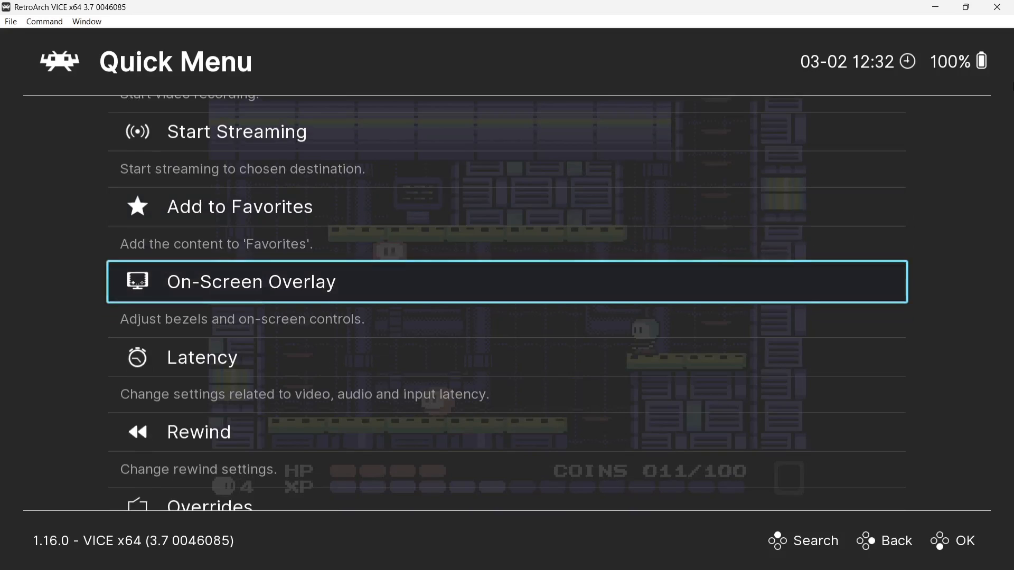
key(Return)
key(Down)
key(Down)
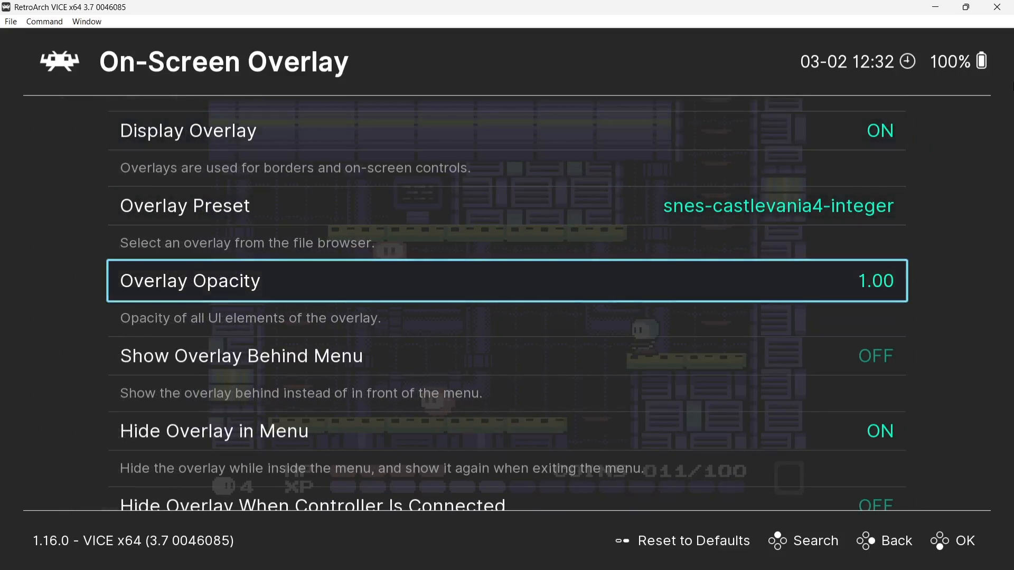
key(Left)
key(Left)
key(Left)
key(Left)
key(Left)
key(Left)
key(Left)
key(Left)
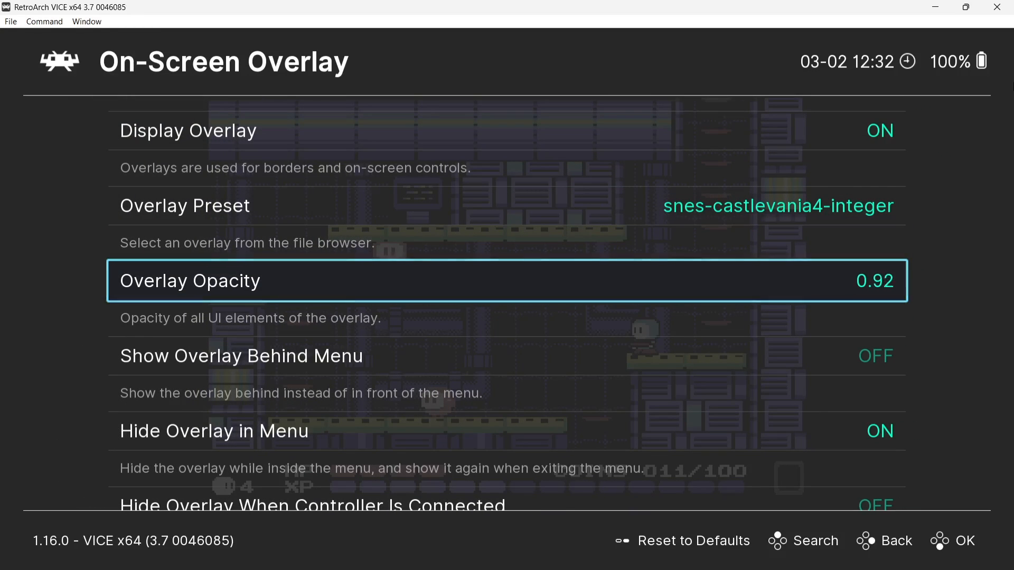
key(Left)
key(Left)
key(Left)
key(Left)
key(Left)
key(Left)
key(Left)
key(Left)
key(Left)
key(Left)
key(Left)
key(Left)
key(Left)
key(Left)
key(Left)
key(Left)
key(Left)
key(Left)
key(Left)
key(Left)
key(Left)
key(Left)
key(Left)
key(Left)
key(Left)
key(Left)
key(Left)
key(Left)
key(Left)
key(Left)
key(Left)
key(Left)
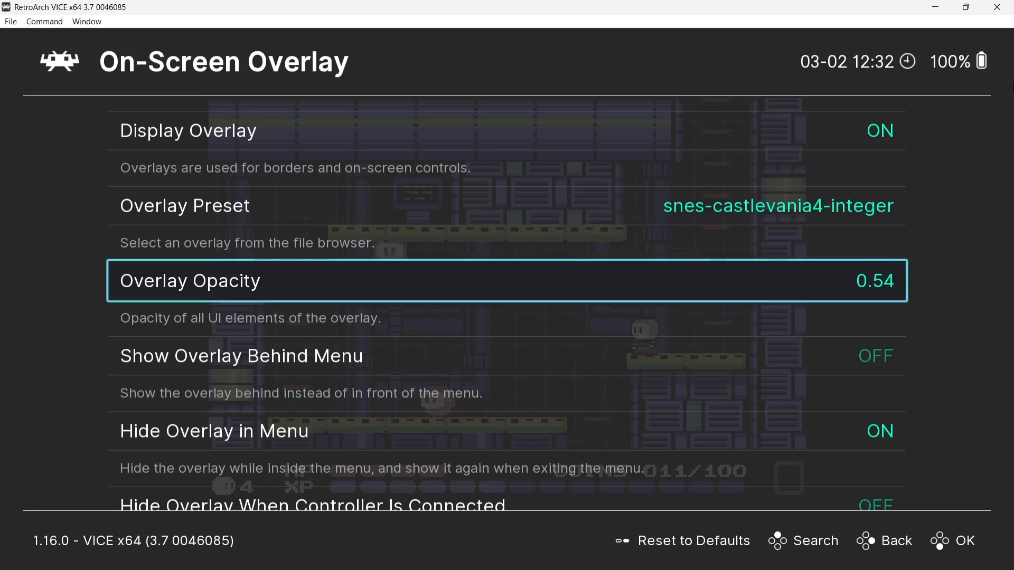
key(Left)
key(Left)
key(Left)
key(Left)
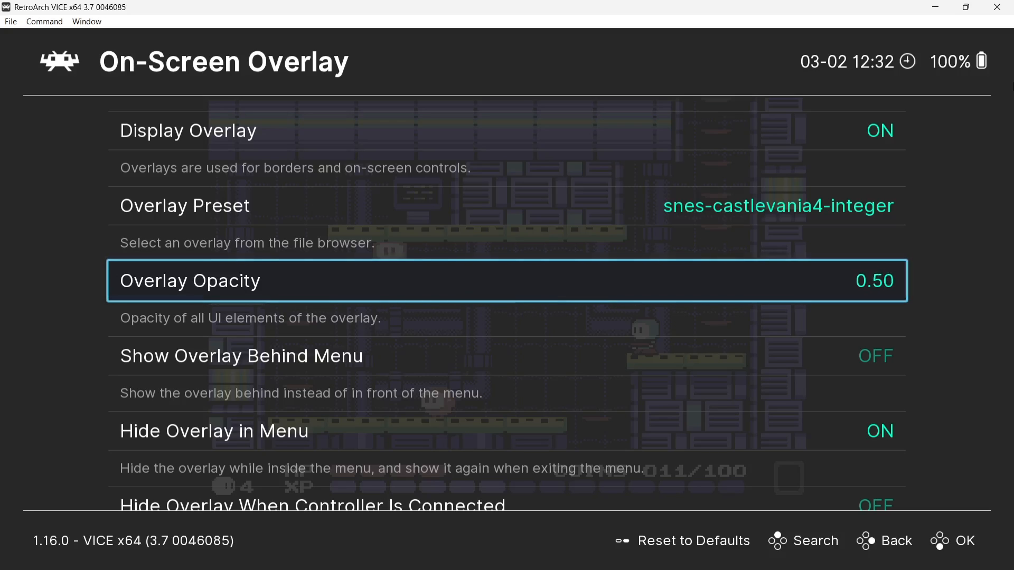
Step: Leave the overlay settings, resume the game to view the border at reduced opacity, and reopen the Quick Menu
key(BackSpace)
key(BackSpace)
key(Return)
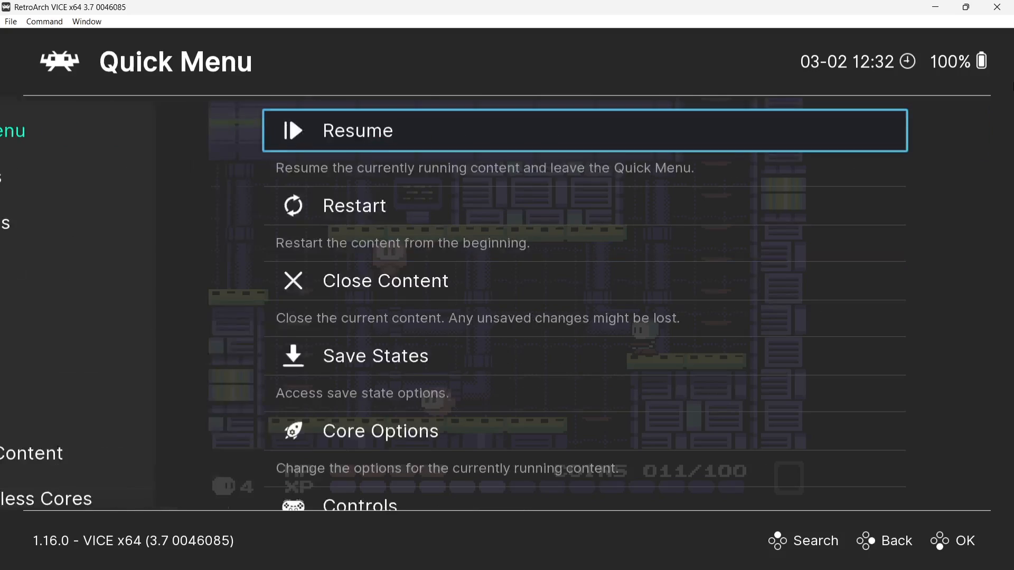
key(Return)
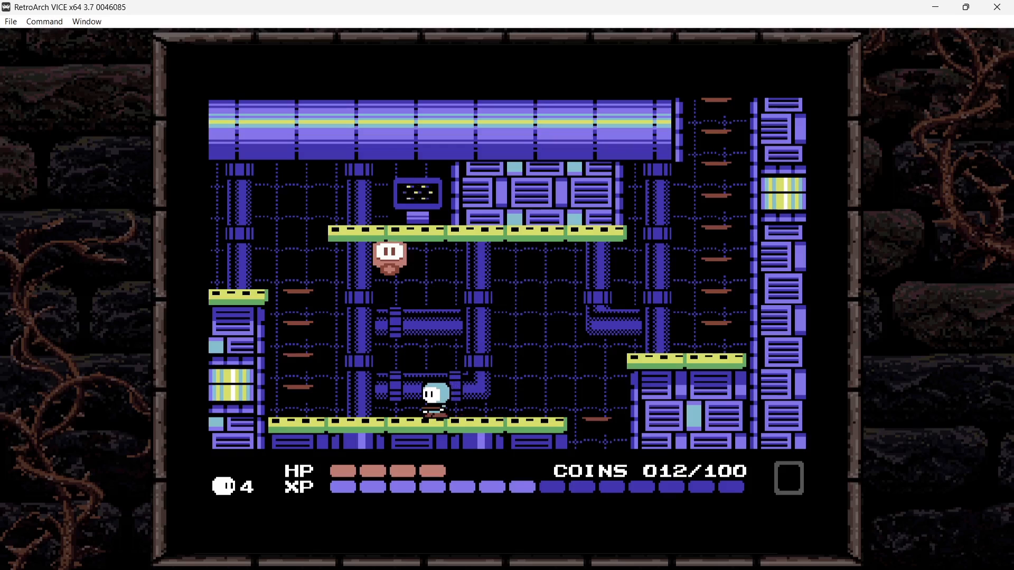
key(F1)
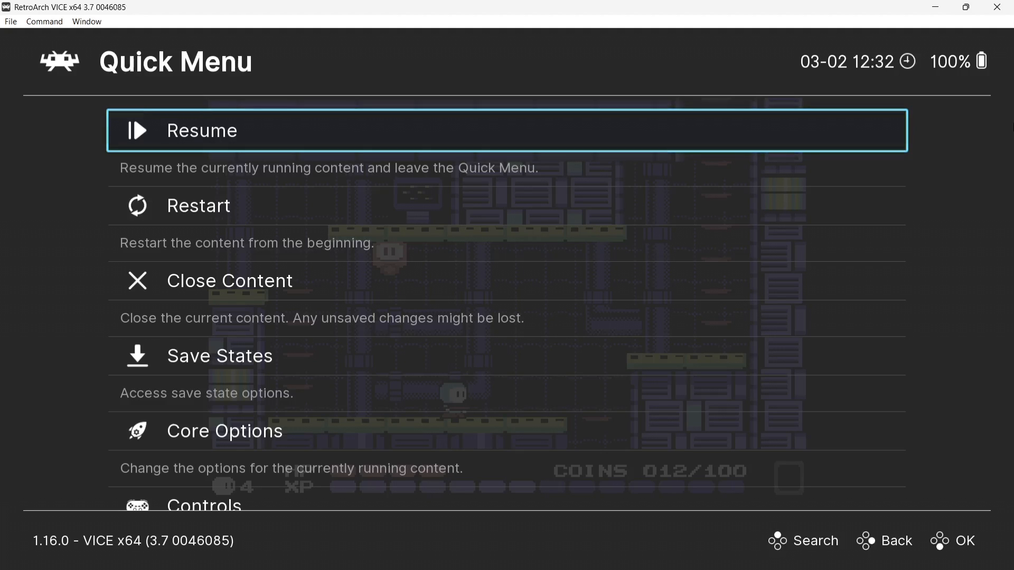
Step: Apply the 2xSal.filt video filter in the Video settings
key(BackSpace)
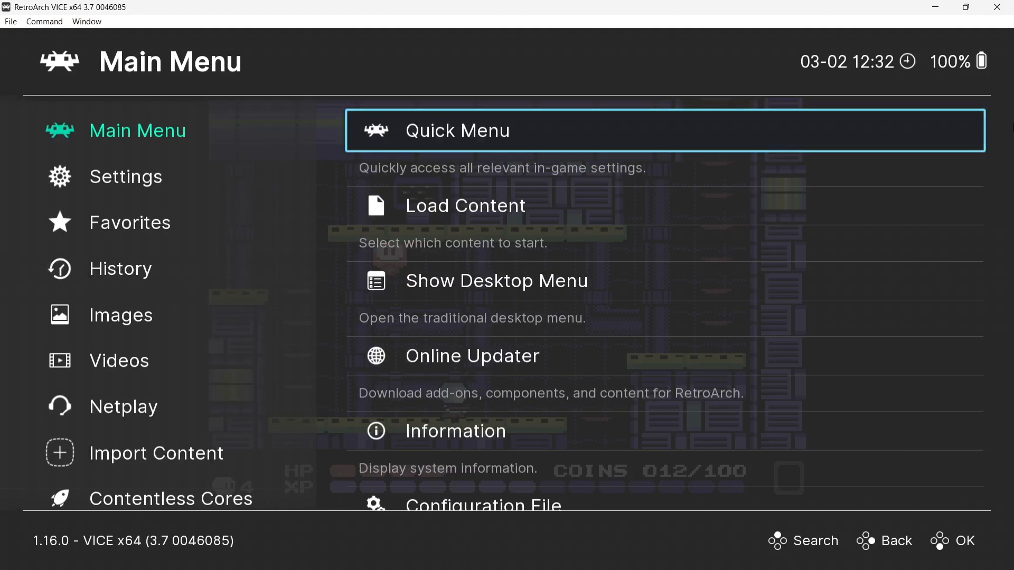
key(Left)
key(Down)
key(Right)
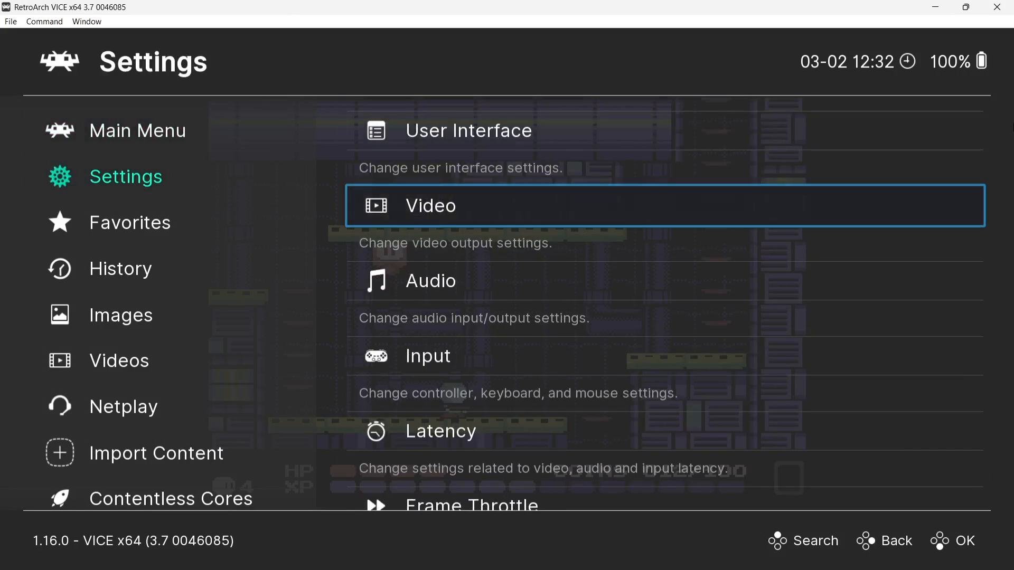
key(Down)
key(Down)
key(Up)
key(Up)
key(Up)
key(Down)
key(Return)
key(Up)
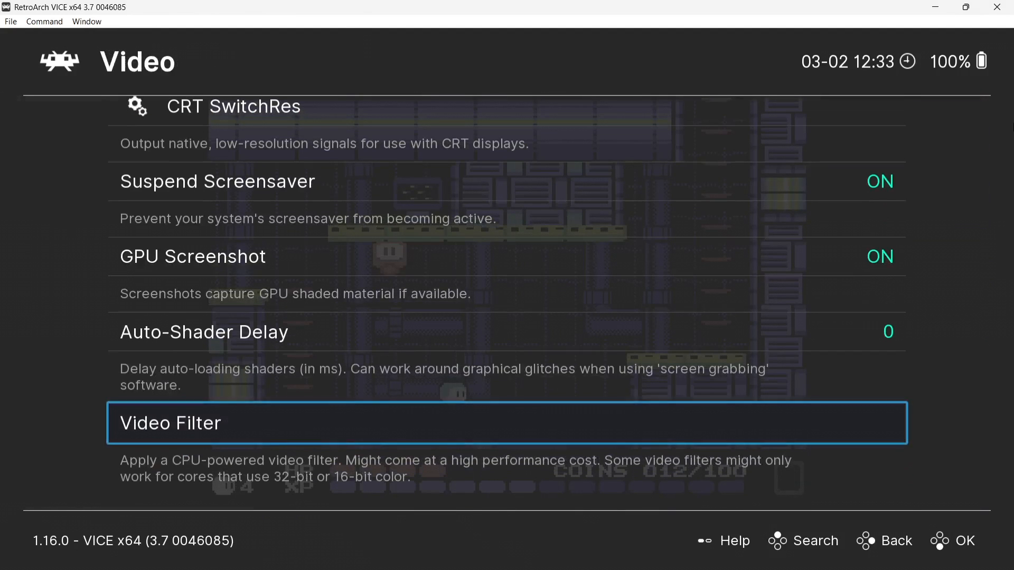
key(Return)
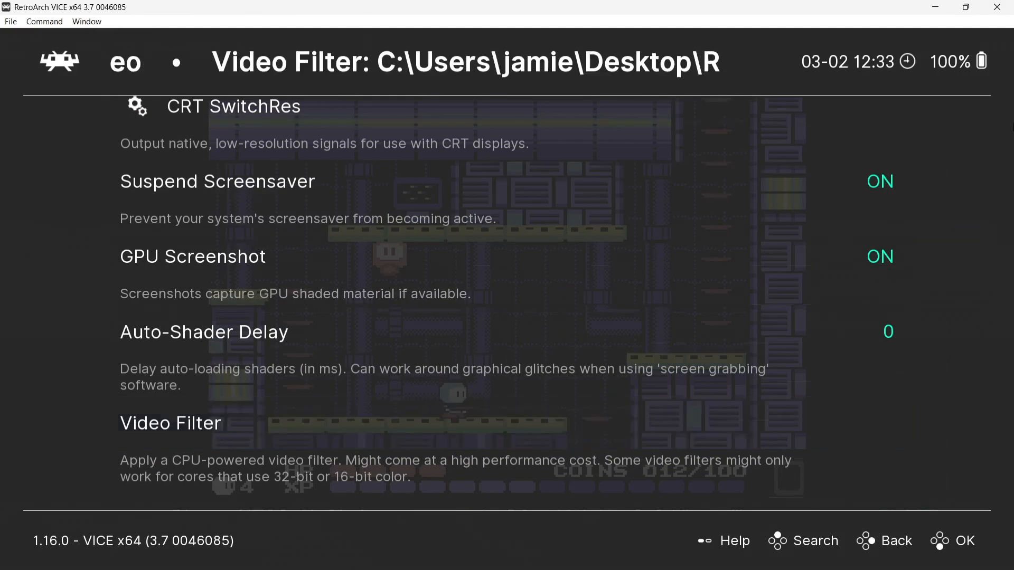
key(Down)
key(Down)
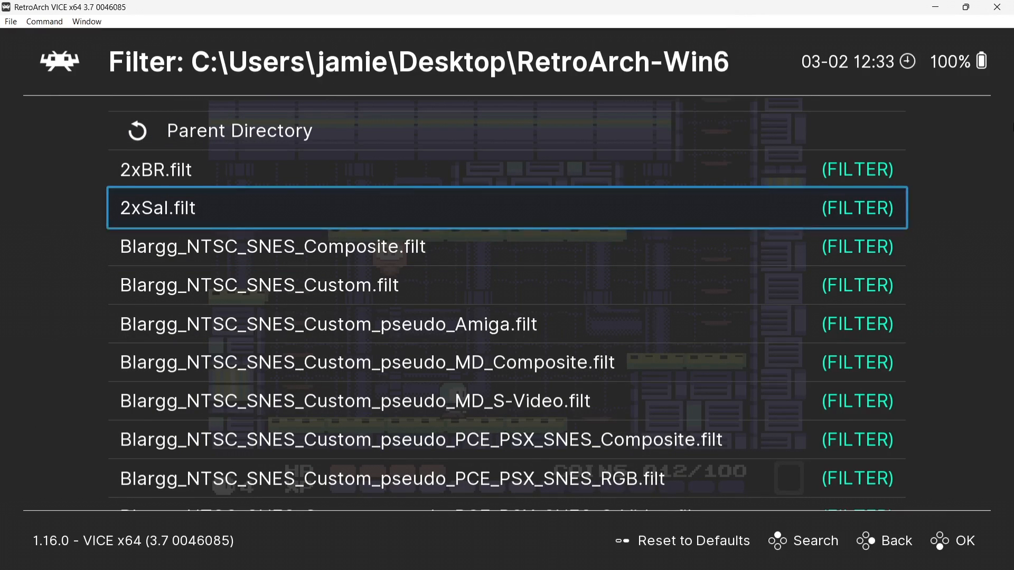
key(Return)
Step: Resume the game to view the 2xSal filter in play, and reopen the menu
key(BackSpace)
key(Up)
key(Right)
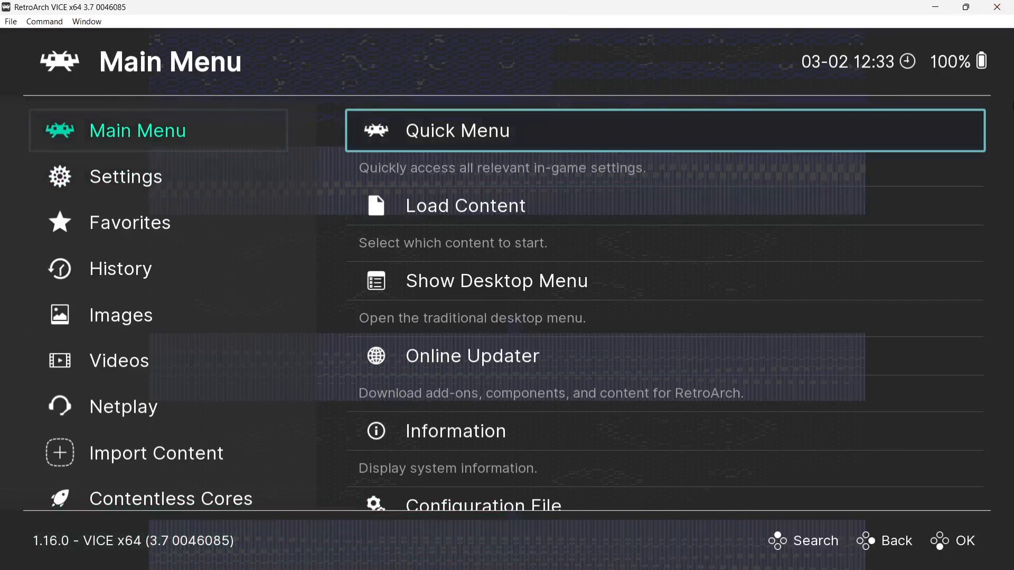
key(Return)
key(Return)
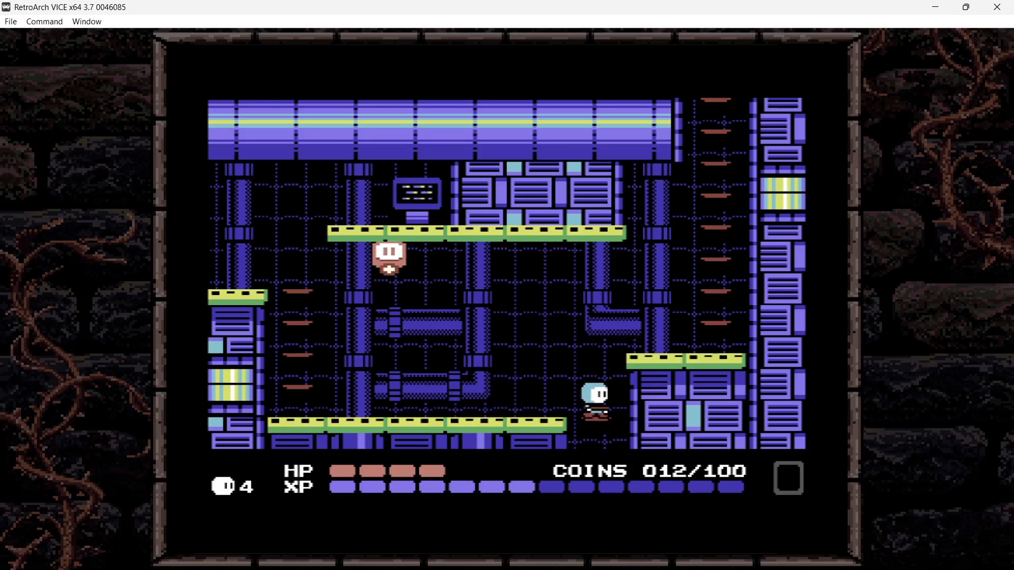
key(Right)
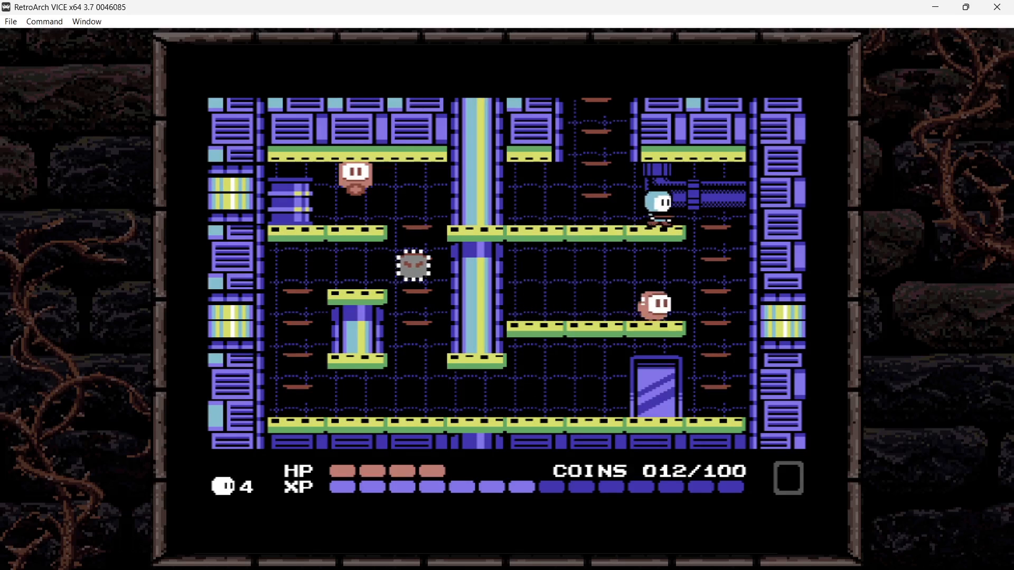
key(F1)
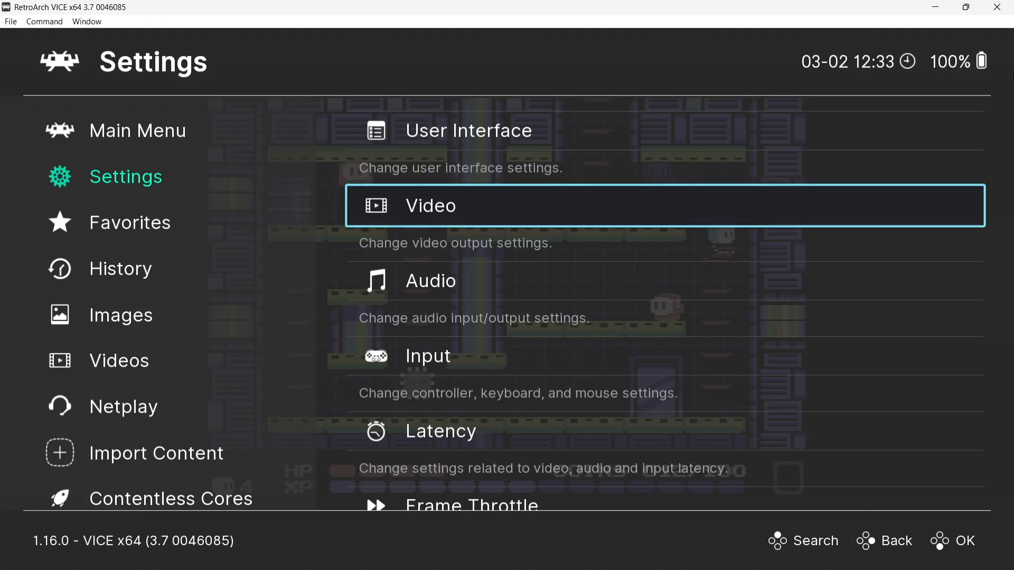
Step: Browse the available video filters and choose Darken.filt as the Video Filter
key(Return)
key(Down)
key(Down)
key(Down)
key(Down)
key(Down)
key(Down)
key(Down)
key(Down)
key(Down)
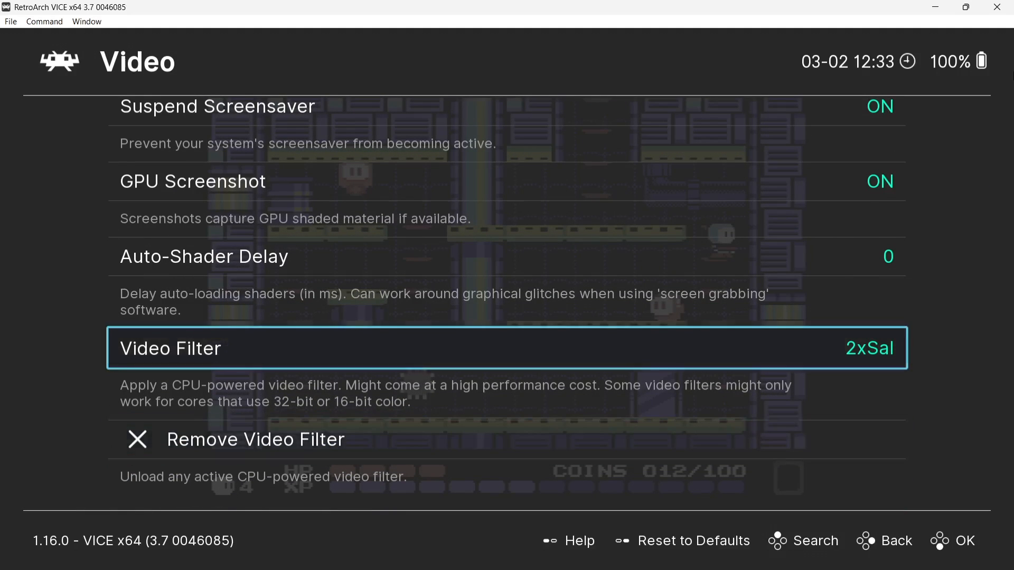
key(Down)
key(Up)
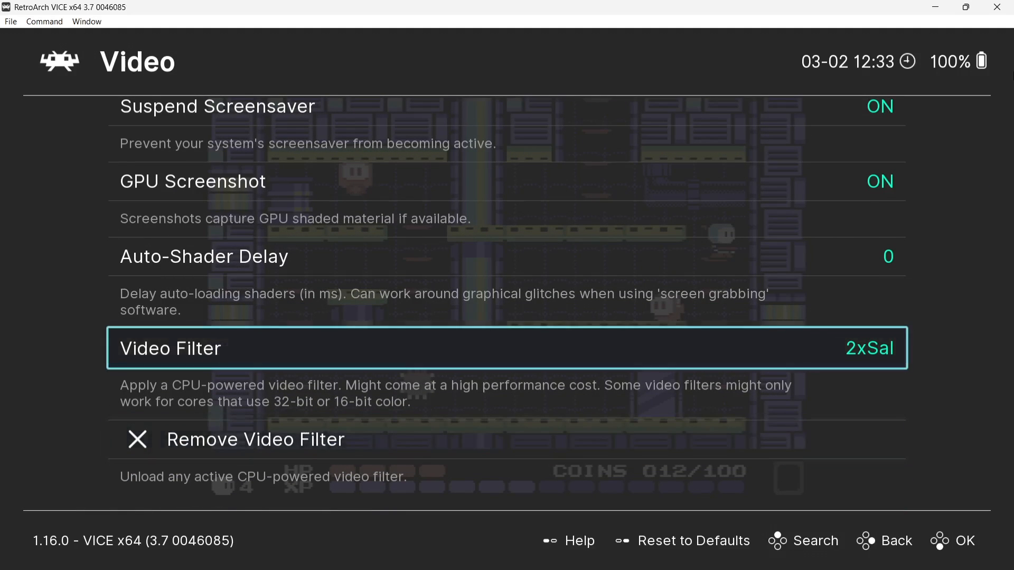
key(Return)
key(Down)
key(Down)
key(Down)
key(Down)
key(Down)
key(Down)
key(Down)
key(Down)
key(Down)
key(Down)
key(Down)
key(Down)
key(Down)
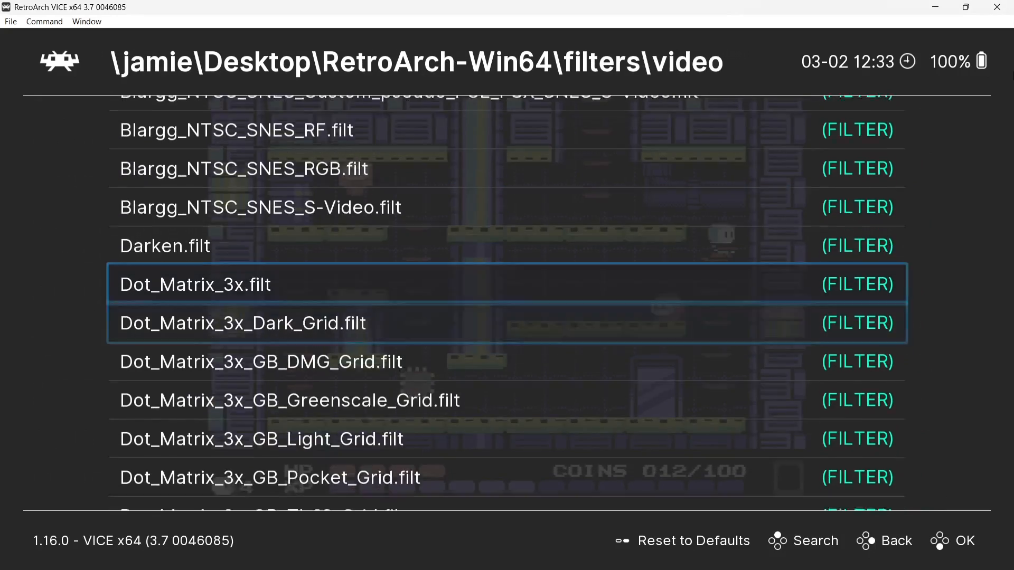
key(Up)
key(Up)
key(Return)
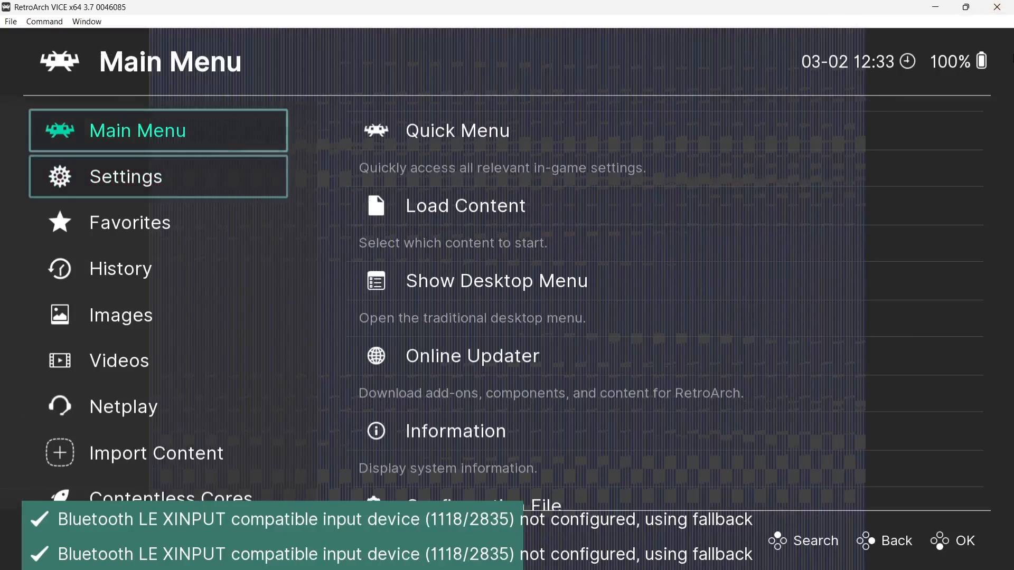
Step: Resume the game to view the Darken filter together with the border overlay, and reopen the Quick Menu
key(Up)
key(Down)
key(Right)
key(Return)
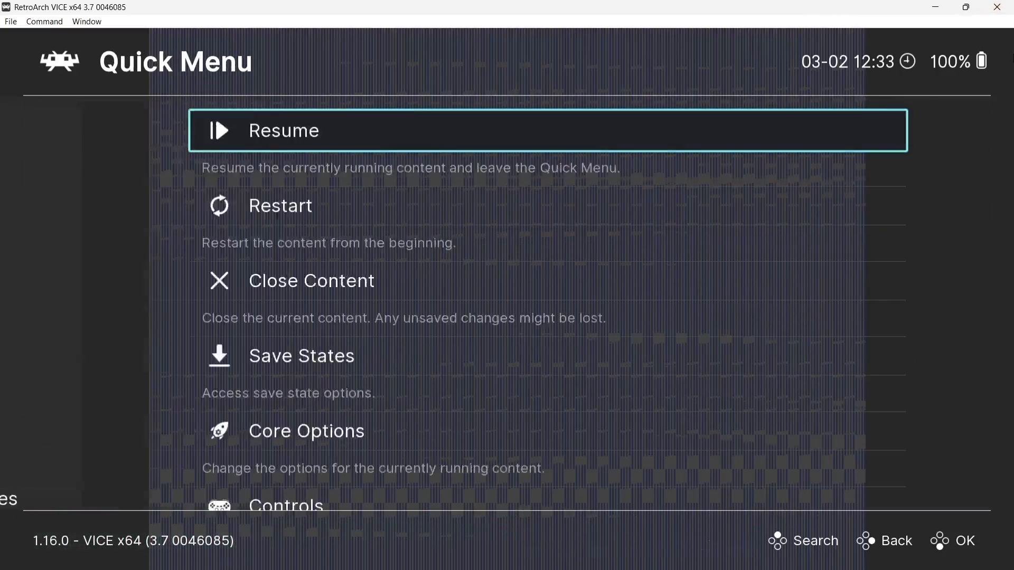
key(Return)
key(Left)
key(z)
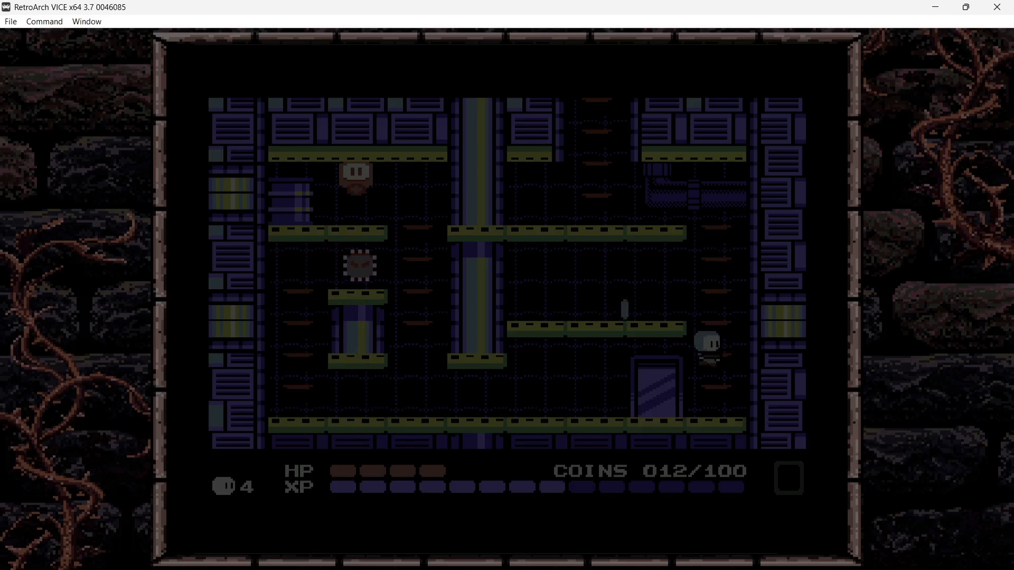
key(F1)
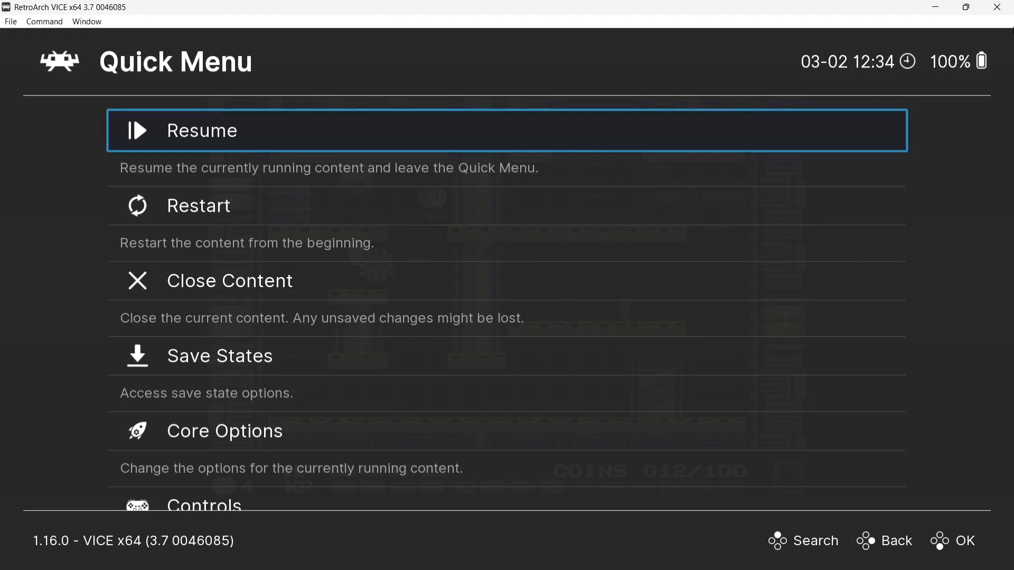
Step: Remove the active video filter in the Video settings
key(BackSpace)
key(Left)
key(Down)
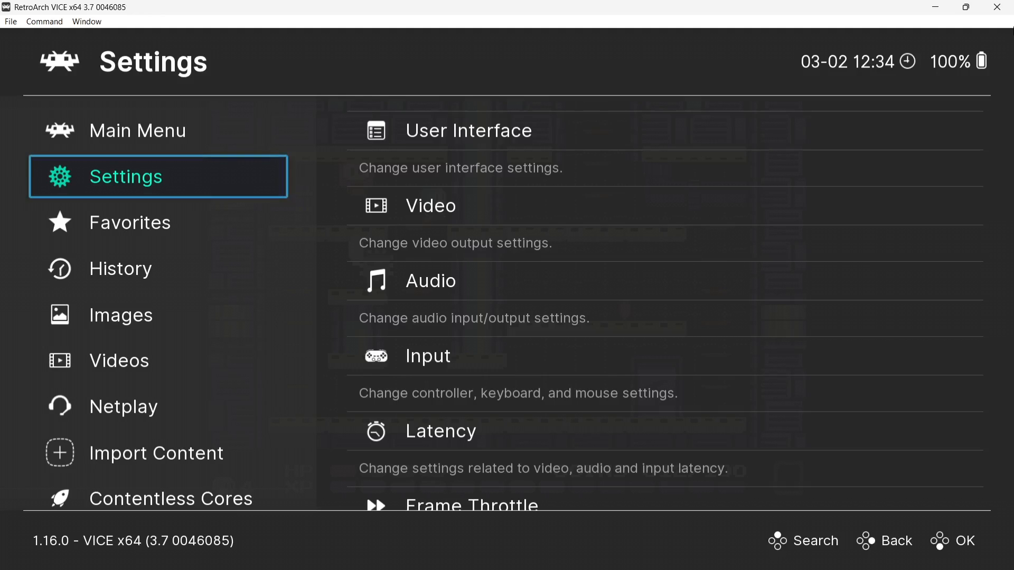
key(Right)
key(Down)
key(Return)
key(Up)
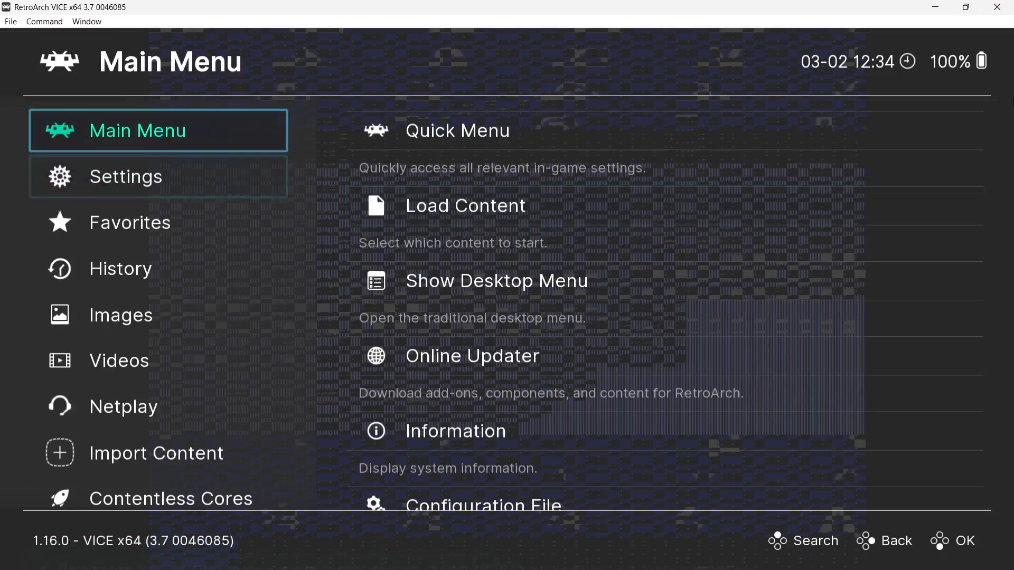
Step: Turn off Display Overlay in the On-Screen Overlay settings of the Quick Menu, and return to the Main Menu
key(Return)
key(Down)
key(Down)
key(Down)
key(Down)
key(Down)
key(Down)
key(Down)
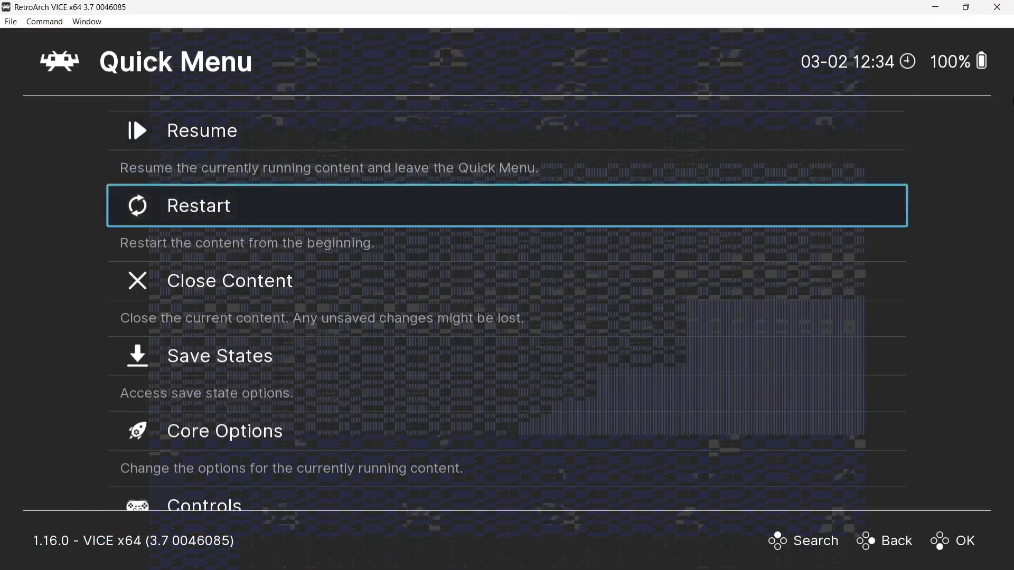
key(Down)
key(Down)
key(Down)
key(Down)
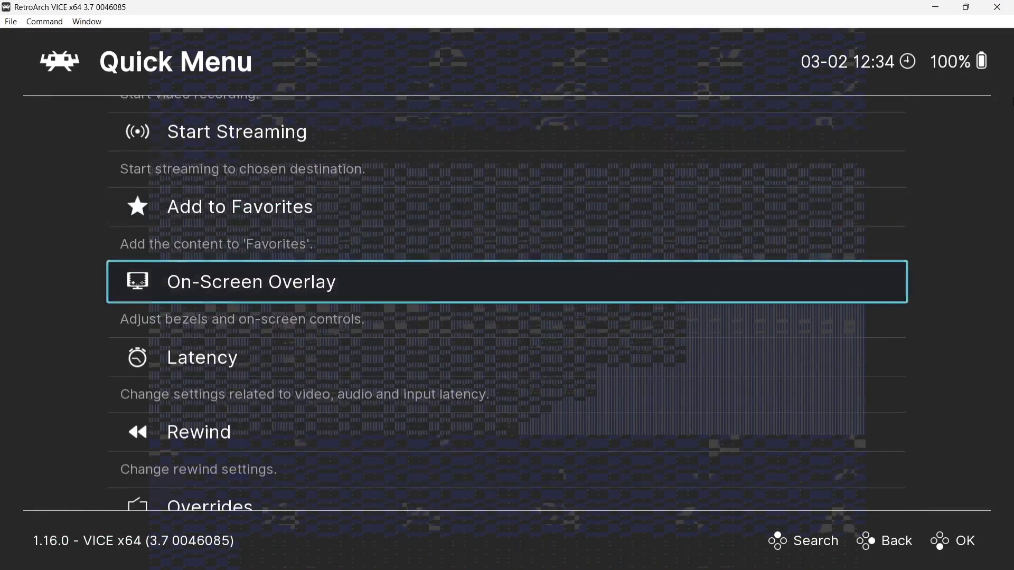
key(Return)
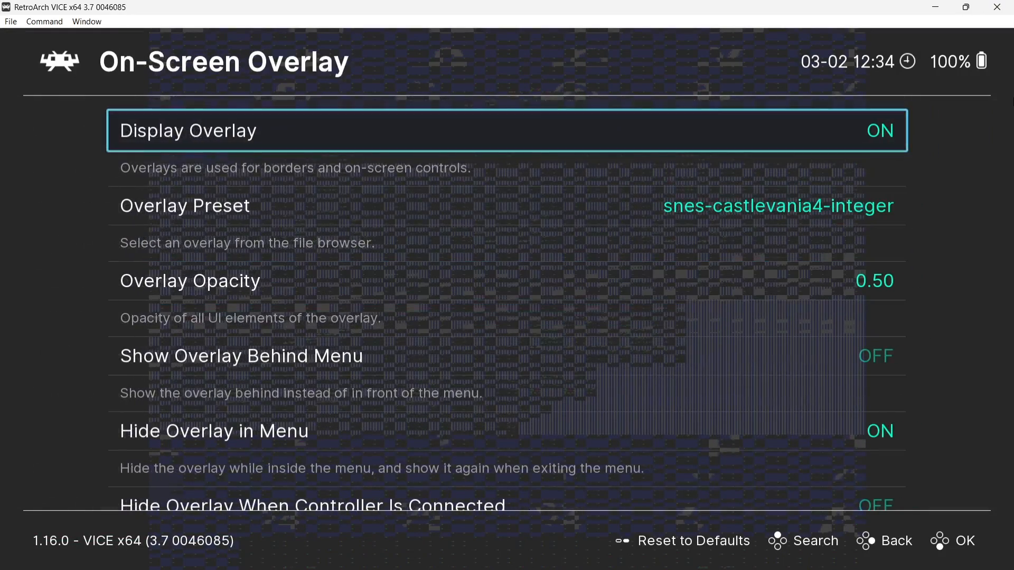
key(Return)
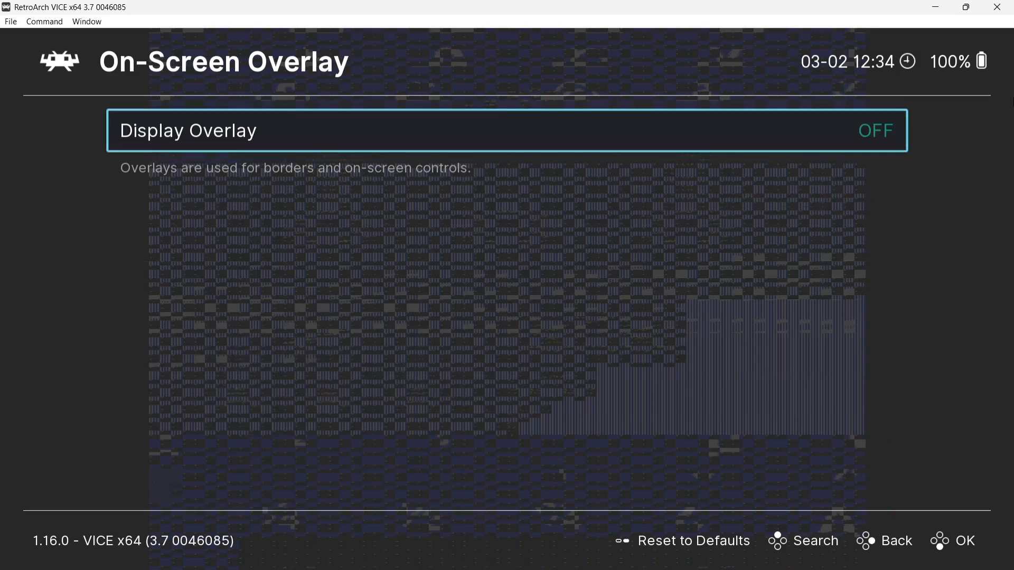
key(BackSpace)
key(BackSpace)
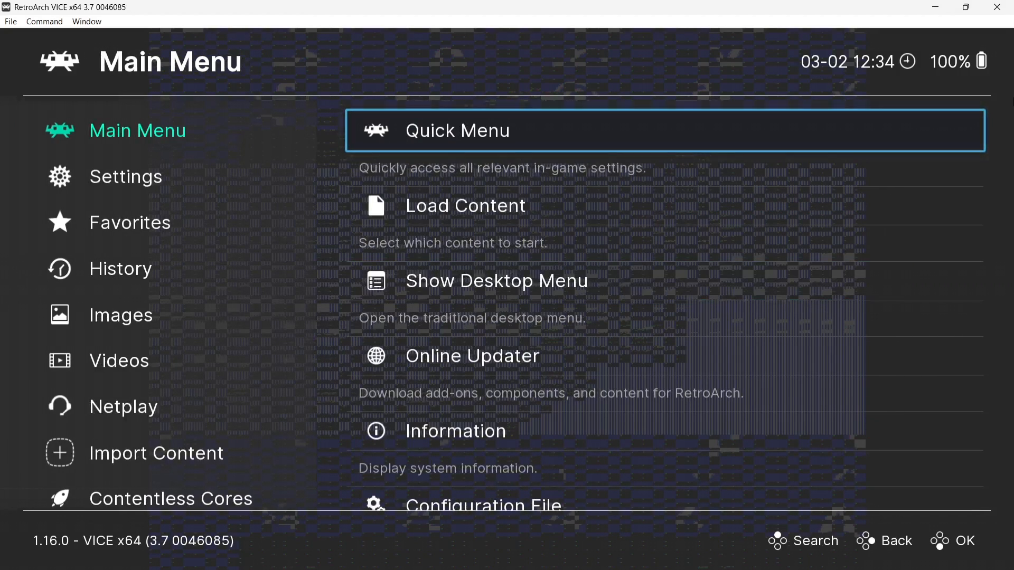
Step: Remove the content directory options under Manage Core Options in the running game's Core Options
key(Return)
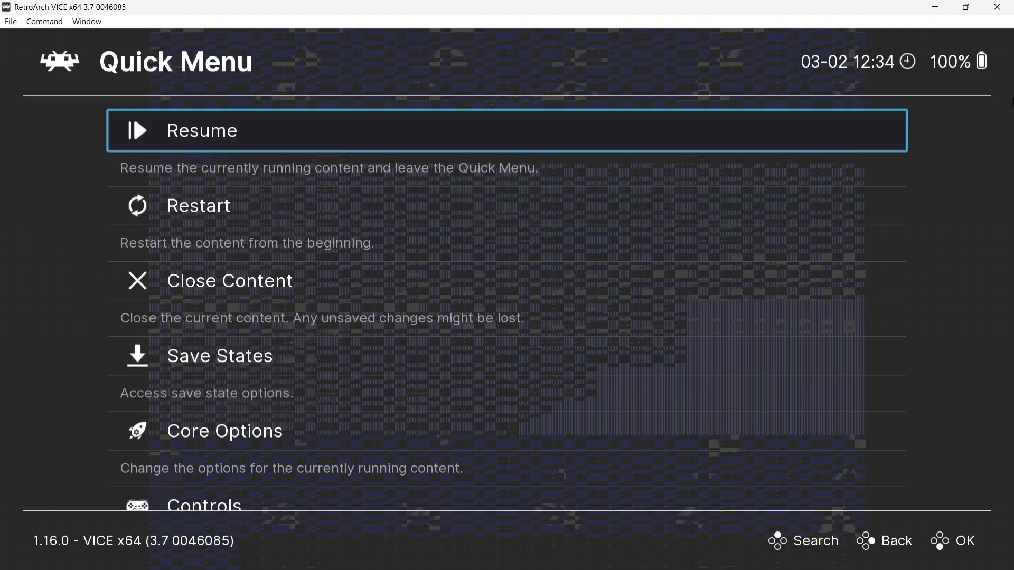
key(Down)
key(Down)
key(Down)
key(Down)
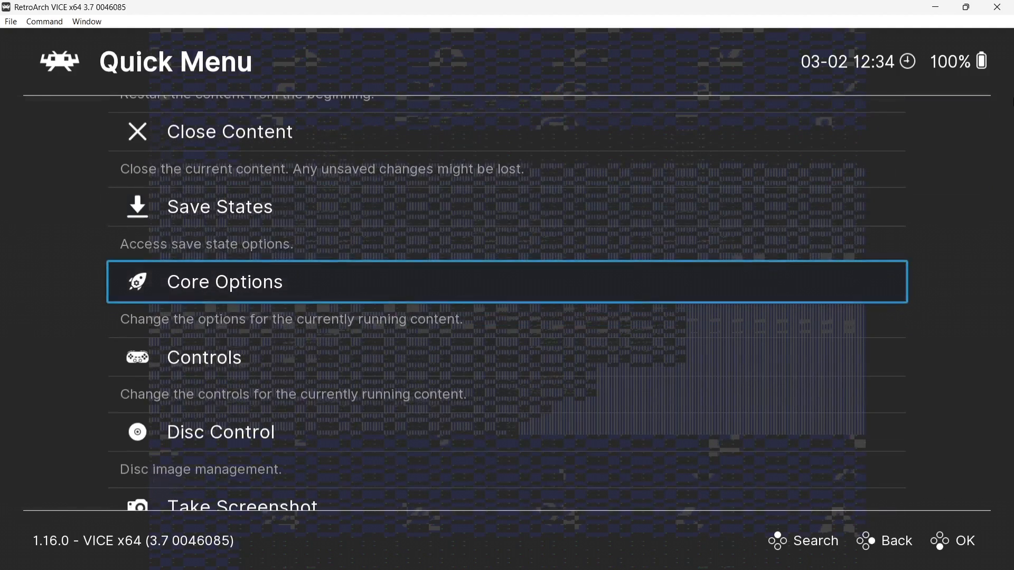
key(Return)
key(Return)
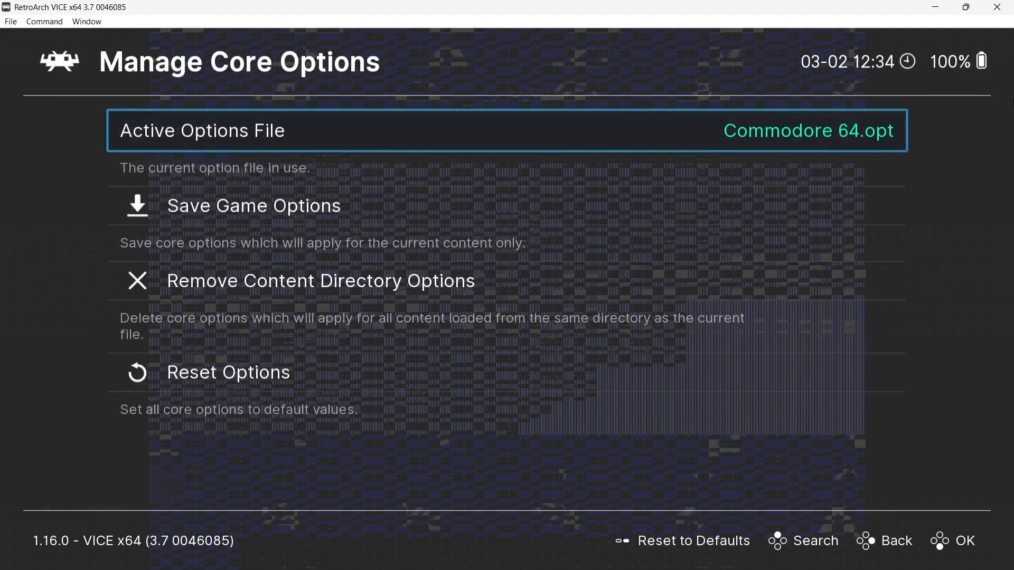
key(Down)
key(Down)
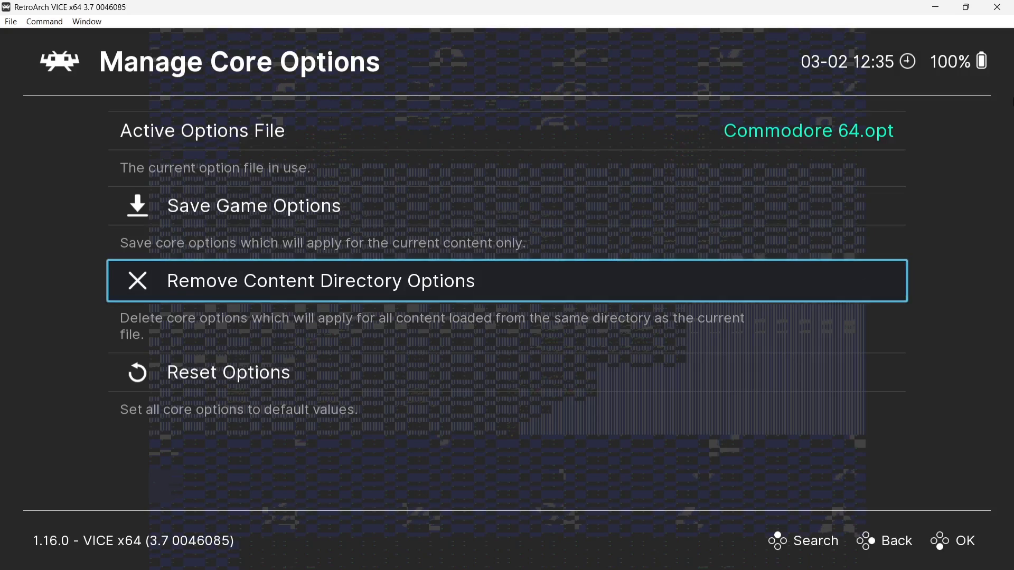
key(Return)
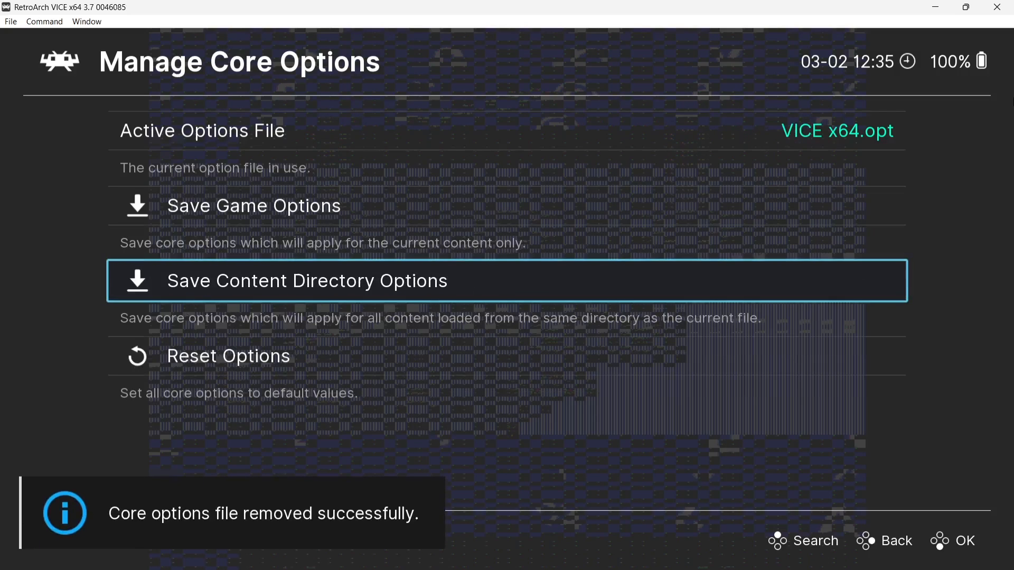
Step: Save the current core options again as content directory options, and return to the Main Menu
key(Return)
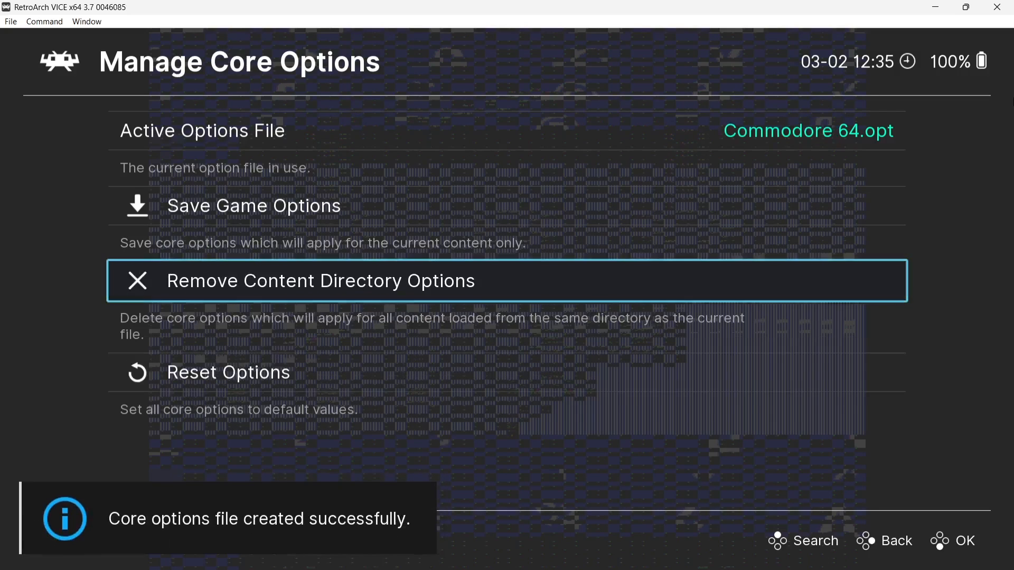
key(BackSpace)
key(BackSpace)
key(BackSpace)
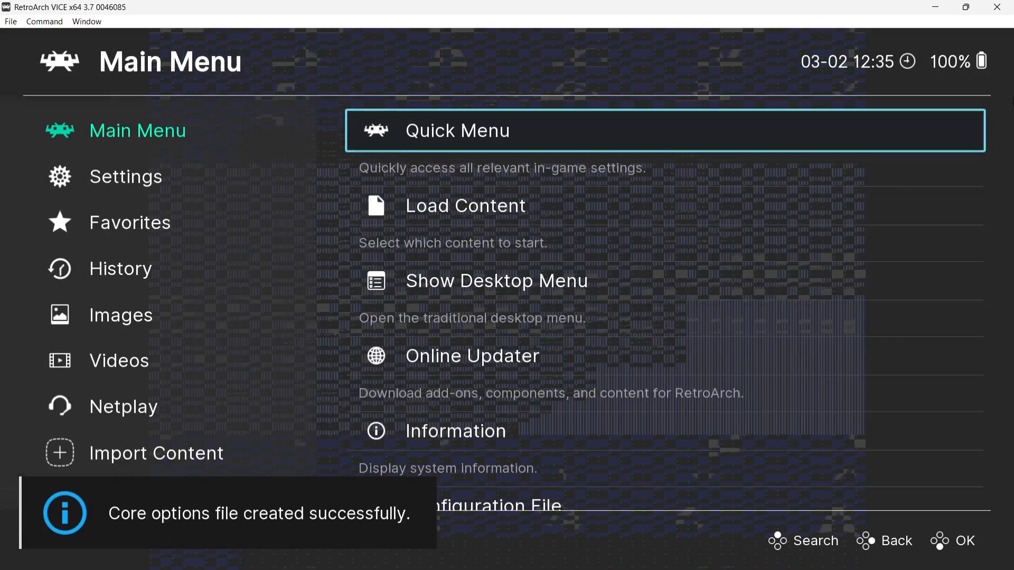
Step: Close the running content from the Quick Menu
key(Return)
key(Down)
key(Down)
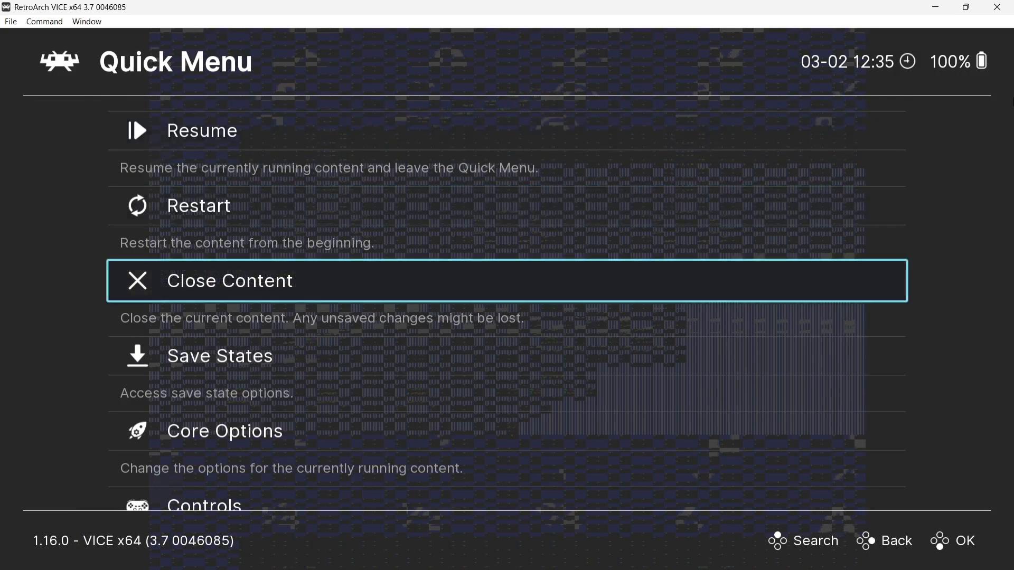
key(Return)
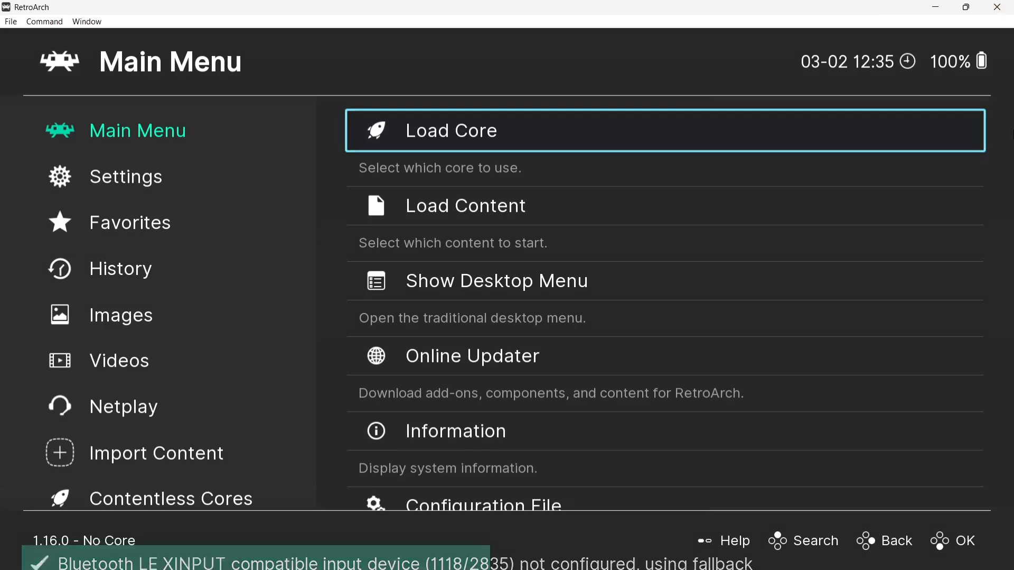
Step: Run the lester-v1.1 game from the Commodore 64 playlist
key(Left)
key(Up)
key(Right)
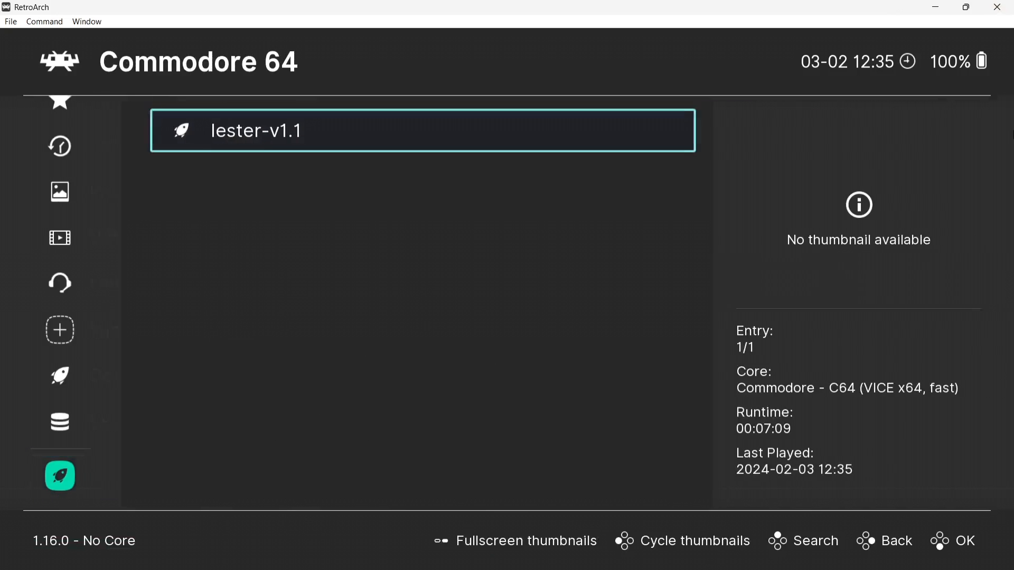
key(Return)
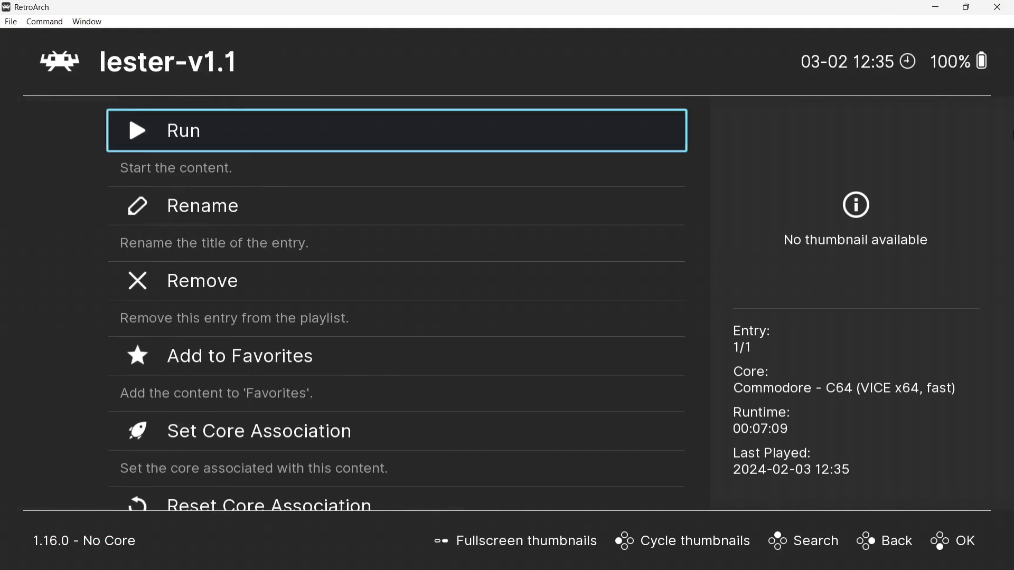
key(Return)
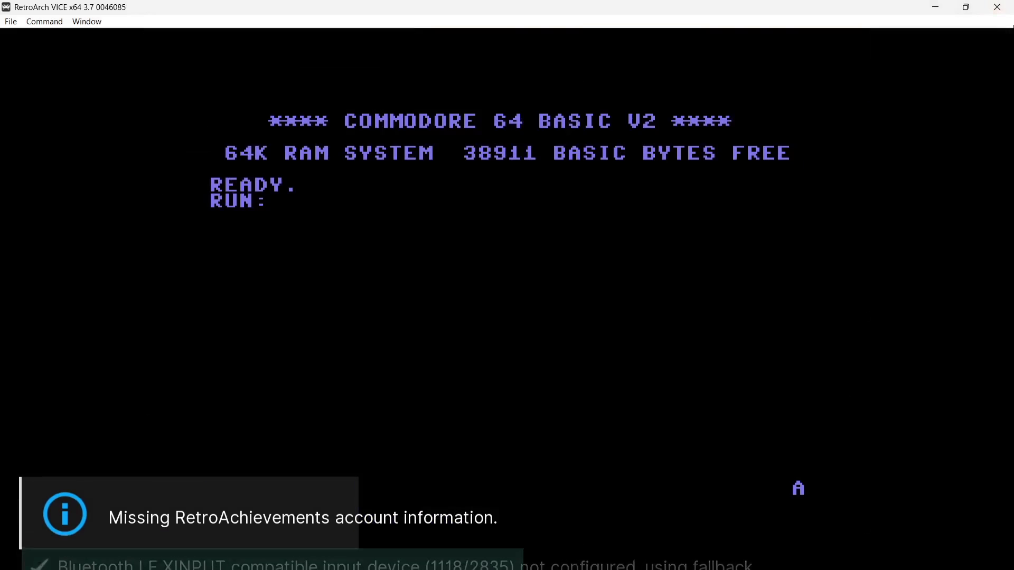
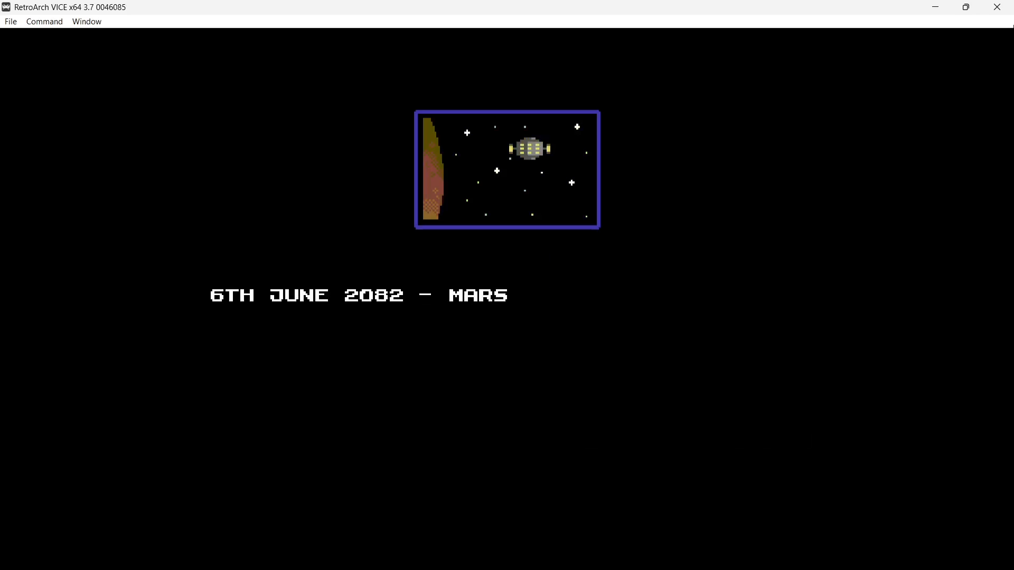
Step: Close the running lester-v1.1 content
key(F1)
key(Down)
key(Down)
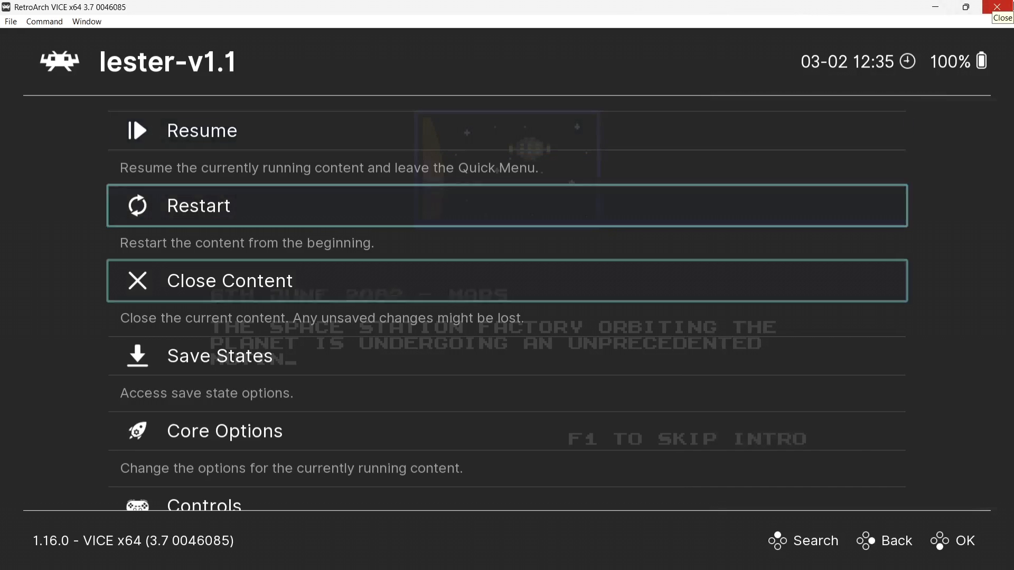
key(Return)
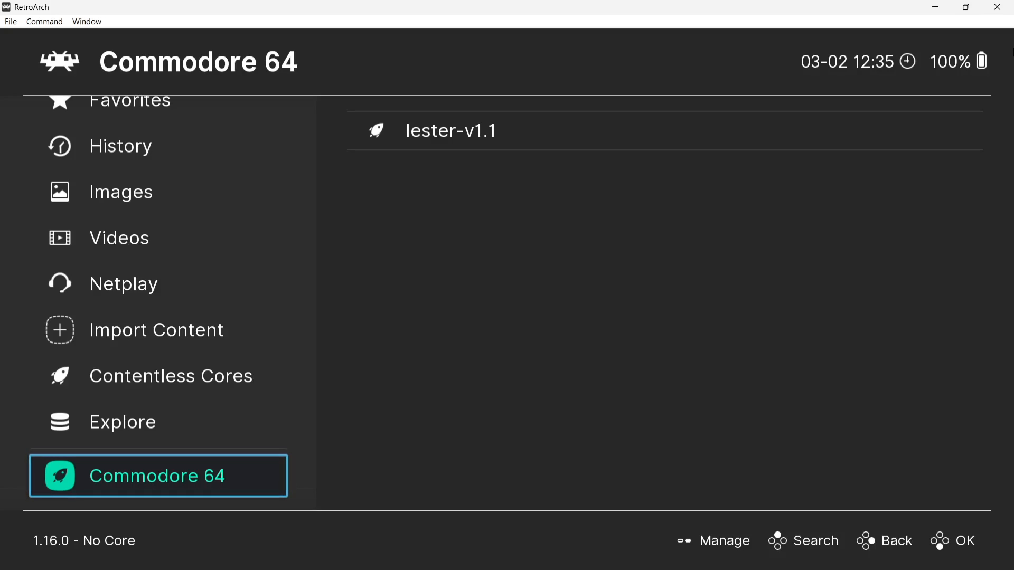
Step: Set the menu driver to xmb in the user interface settings
key(Down)
key(Down)
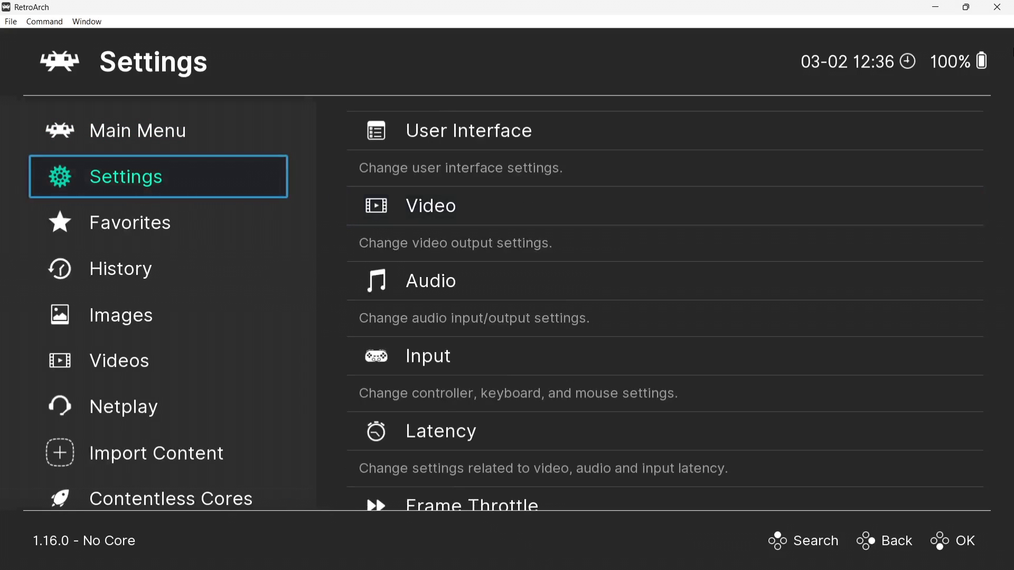
key(Right)
key(Up)
key(Return)
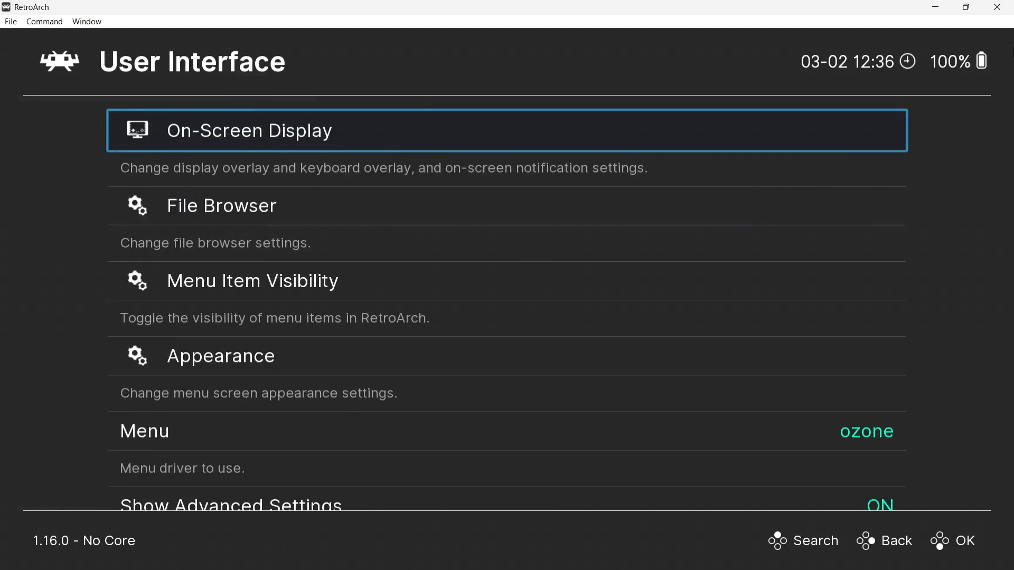
key(Down)
key(Down)
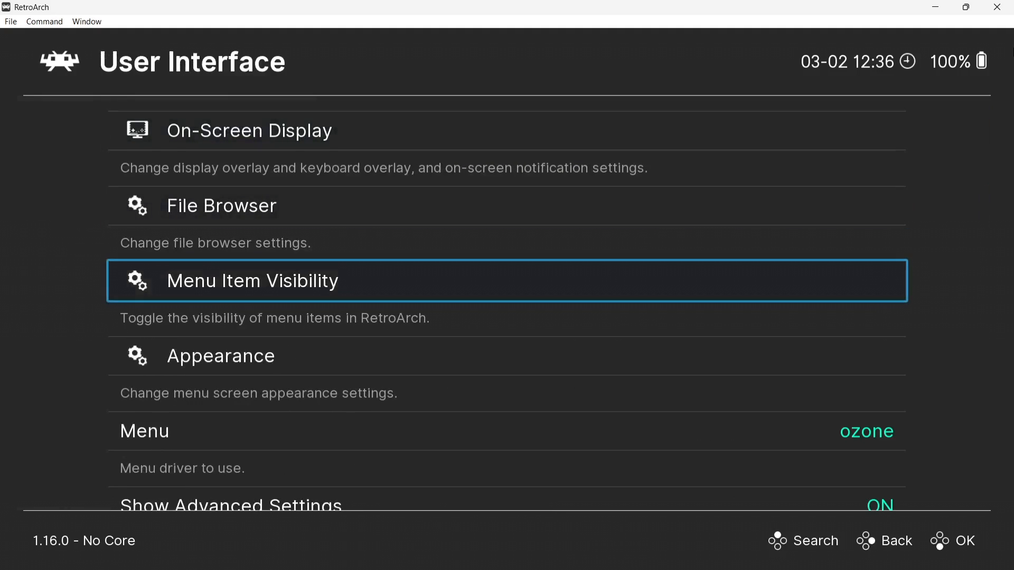
key(Down)
key(Down)
key(Return)
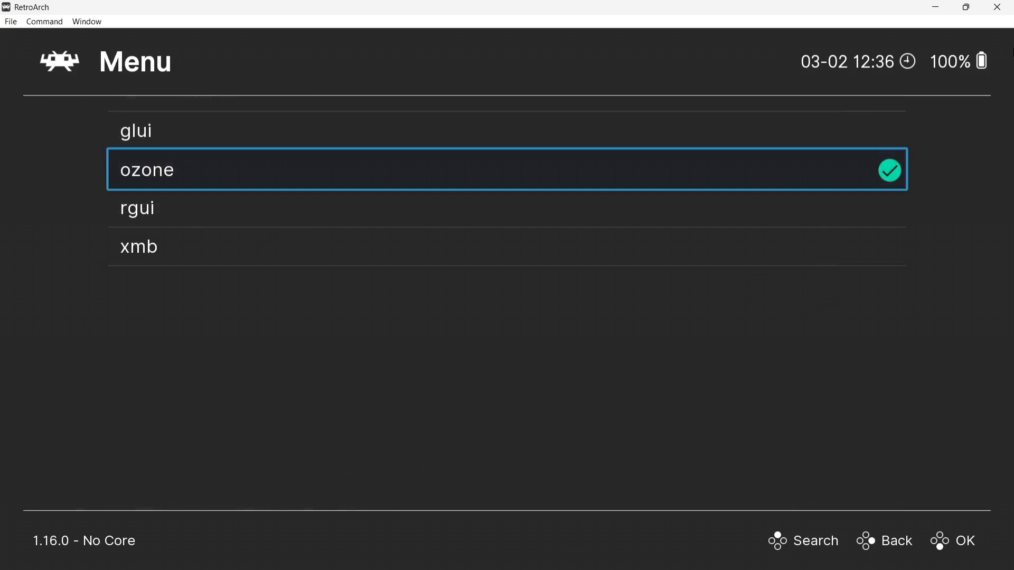
key(Down)
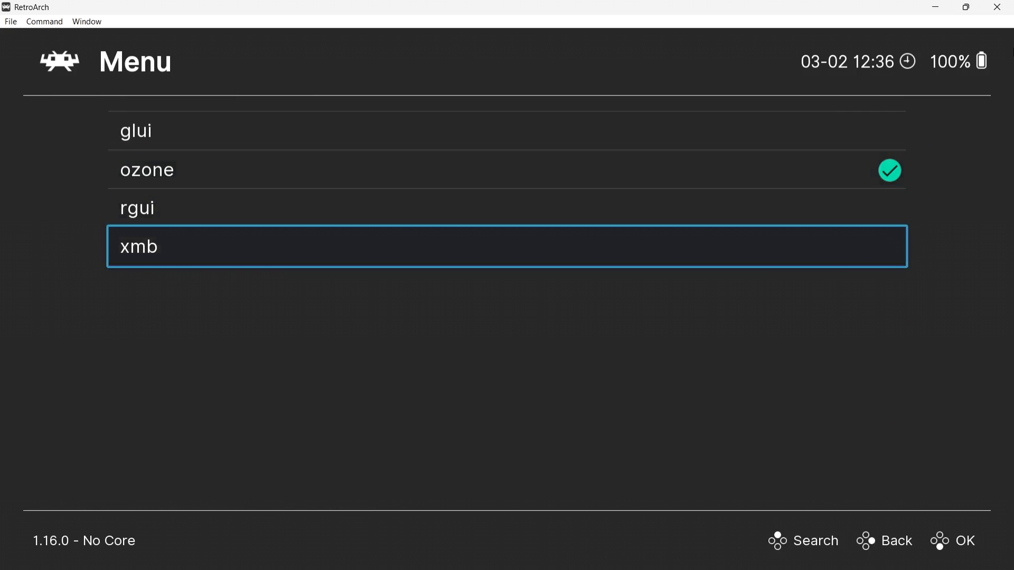
key(Return)
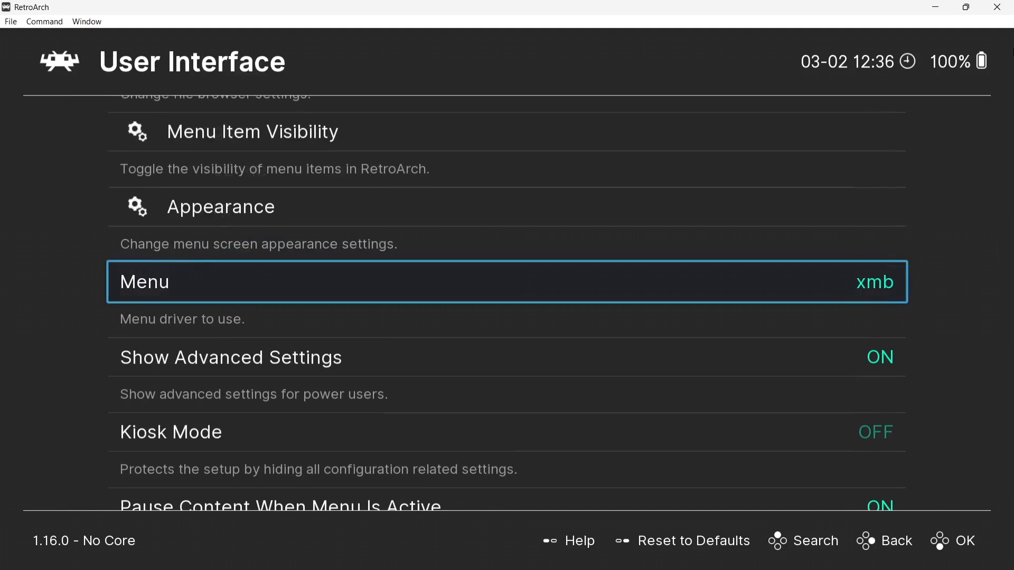
key(BackSpace)
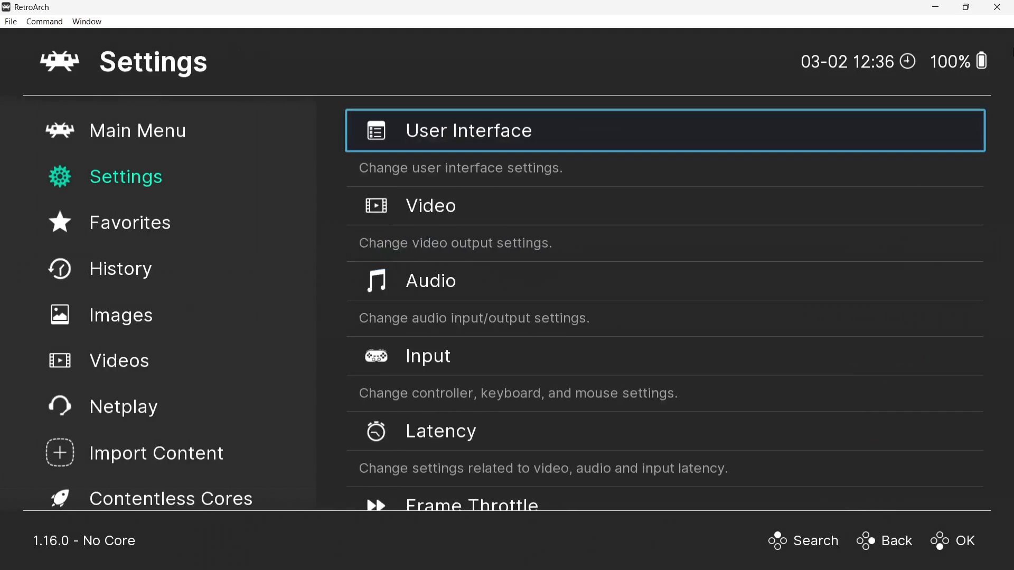
Step: Restart RetroArch to apply the xmb menu driver
key(Left)
key(Up)
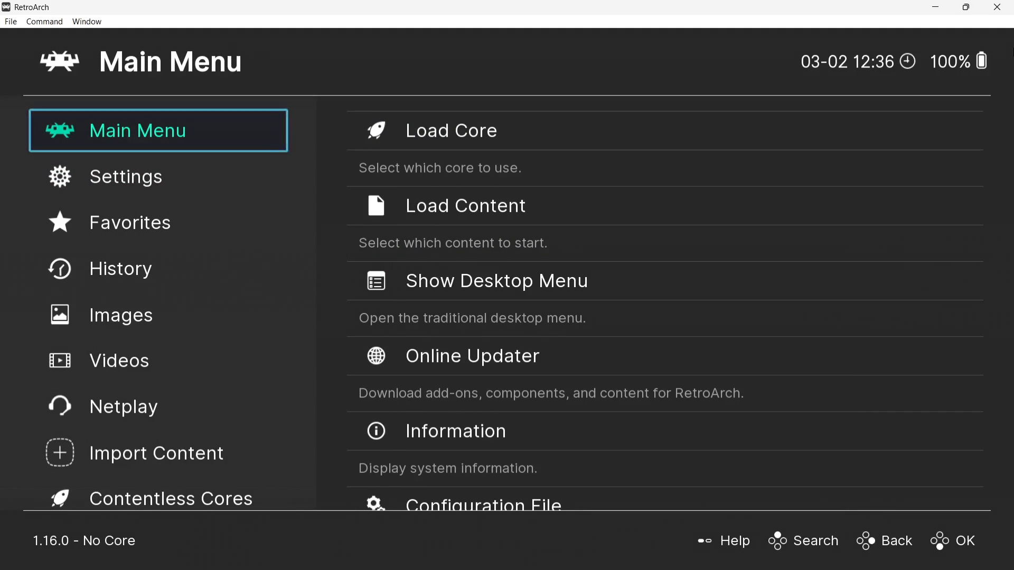
key(Right)
key(Down)
key(Down)
key(Down)
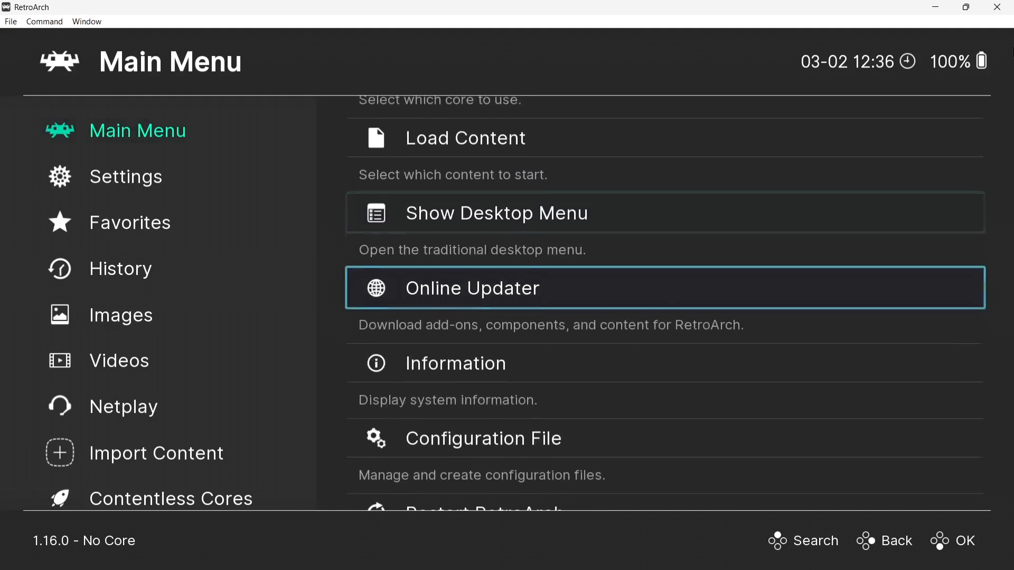
key(Down)
key(Down)
key(Down)
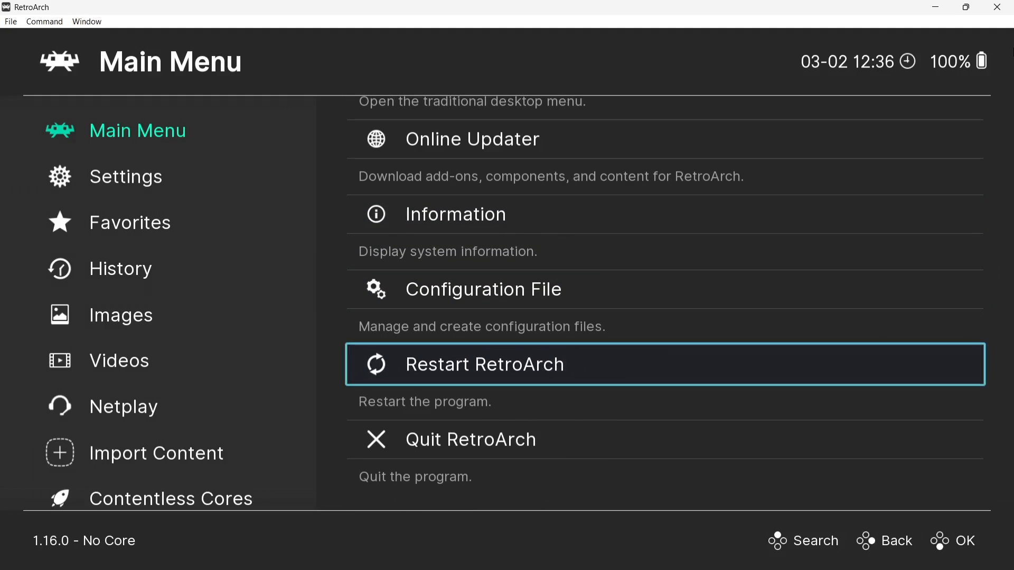
key(Return)
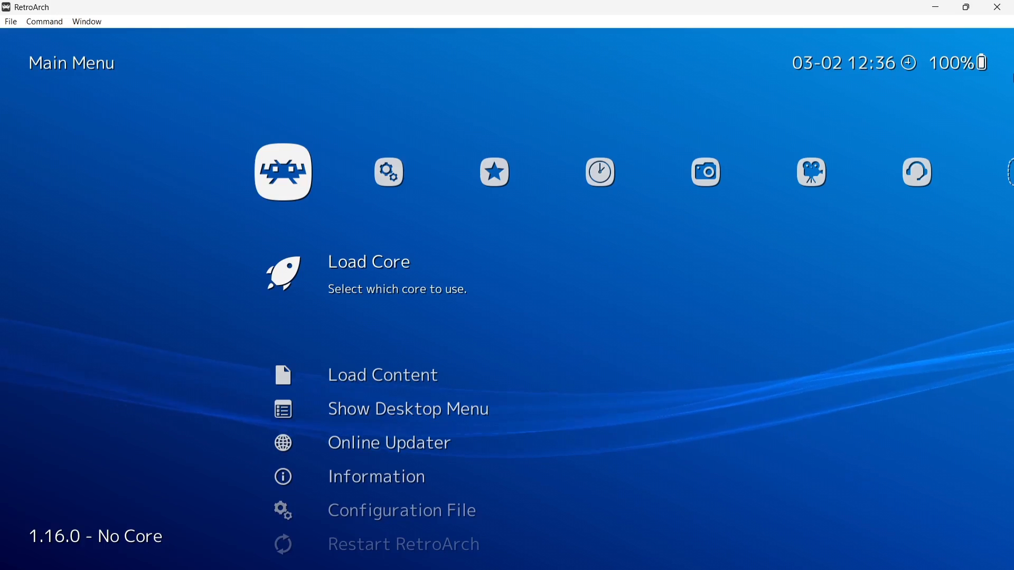
Step: Save the current configuration over retroarch.cfg and return to the main menu
key(Down)
key(Down)
key(Down)
key(Down)
key(Down)
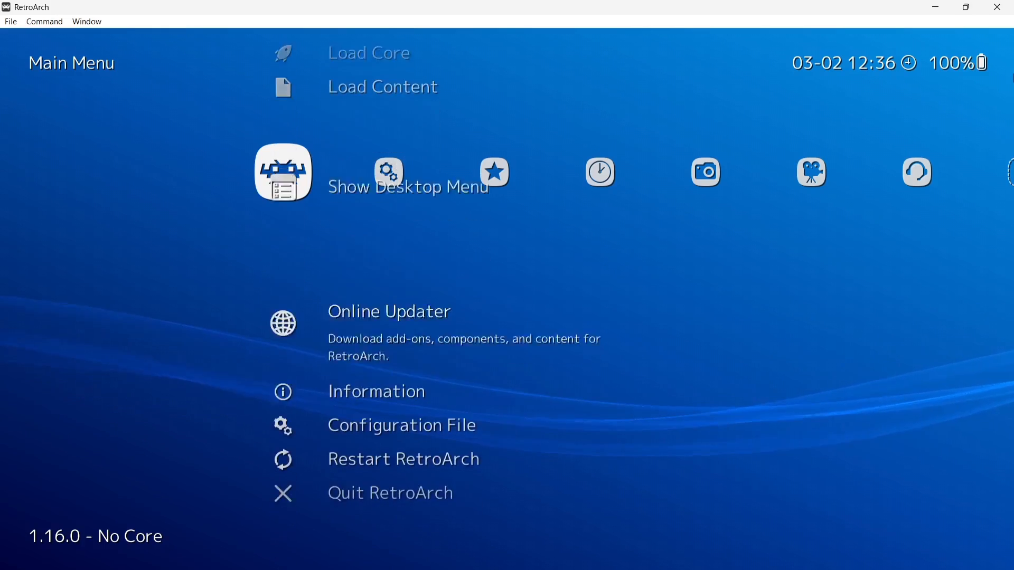
key(Return)
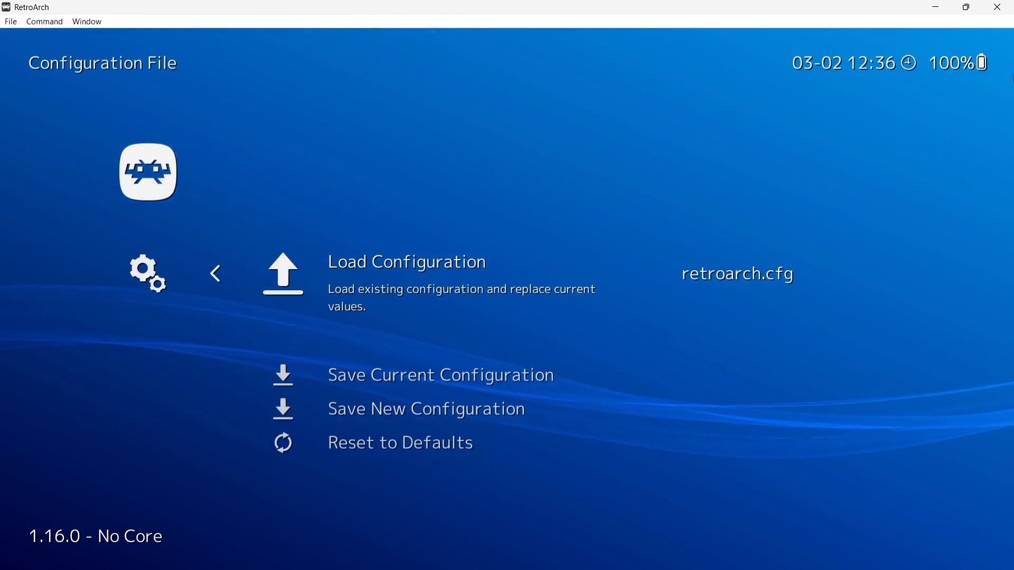
key(Down)
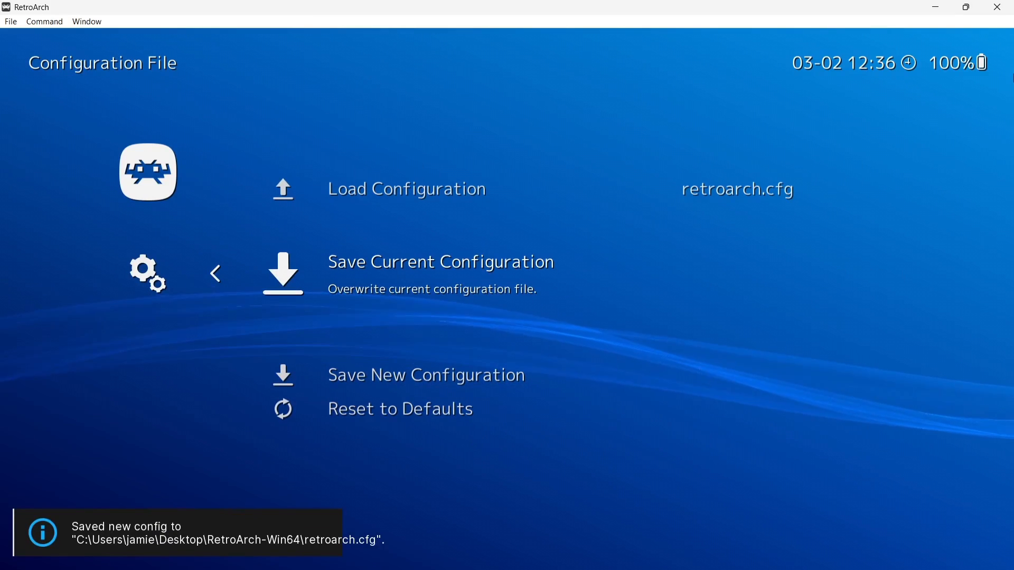
key(BackSpace)
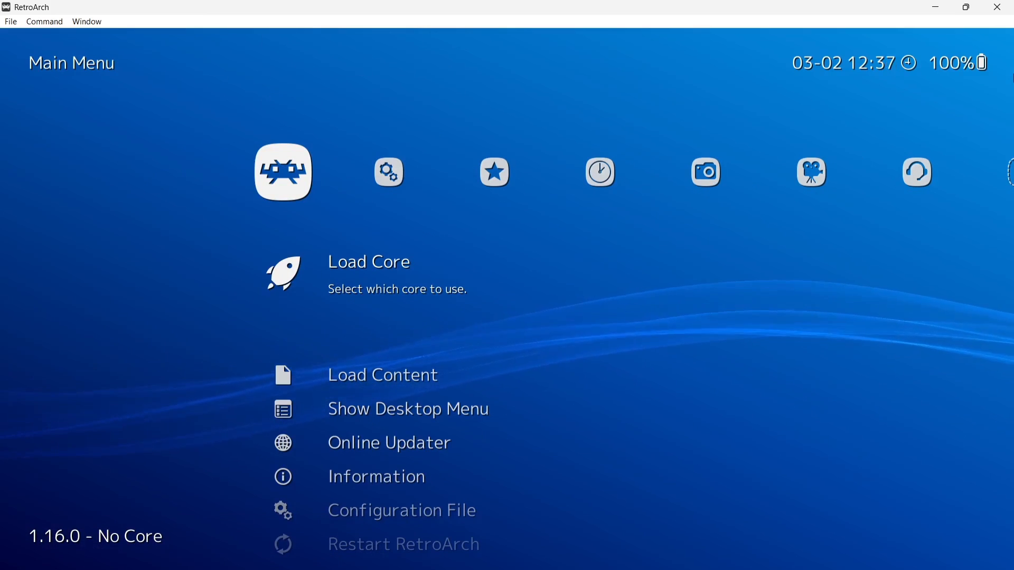
Step: Set the menu driver to ozone in the user interface settings
key(Right)
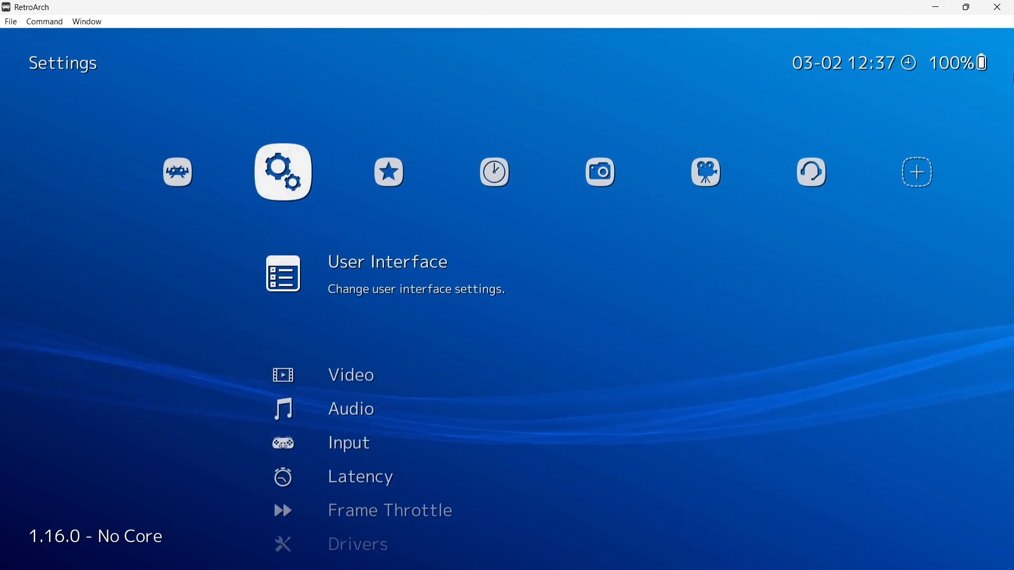
key(Return)
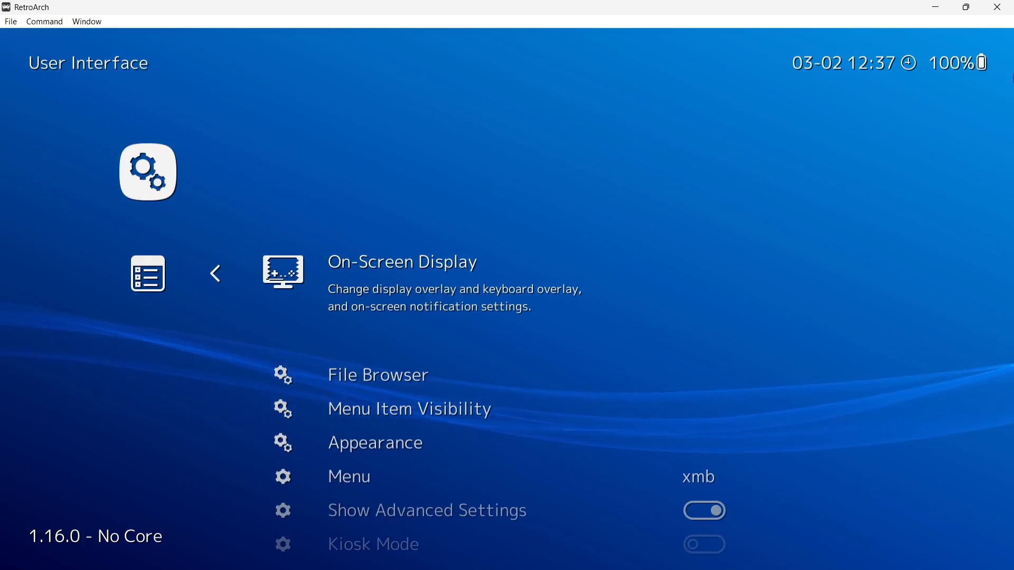
key(Down)
key(Down)
key(Down)
key(Down)
key(Return)
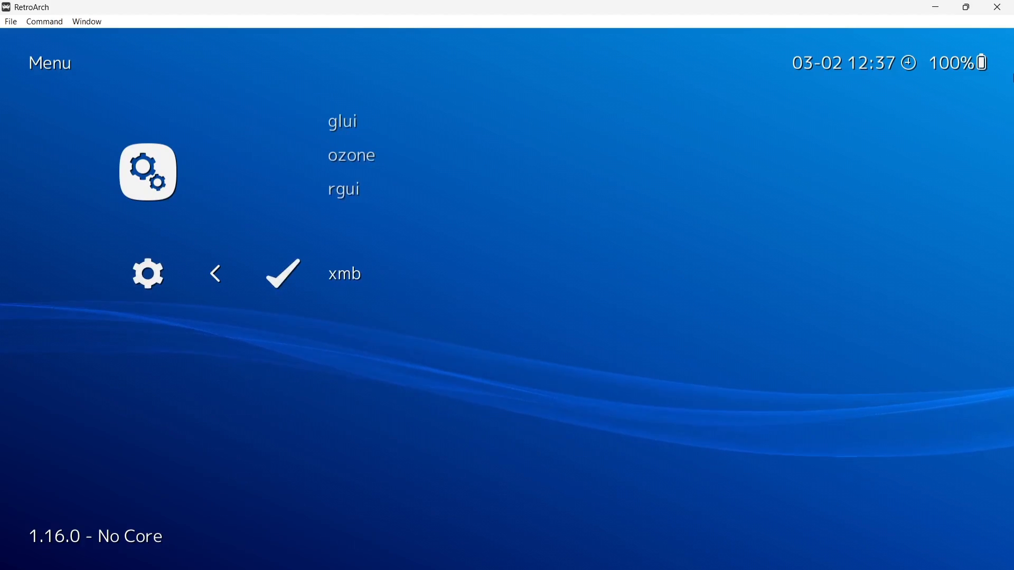
key(Up)
key(Up)
key(Return)
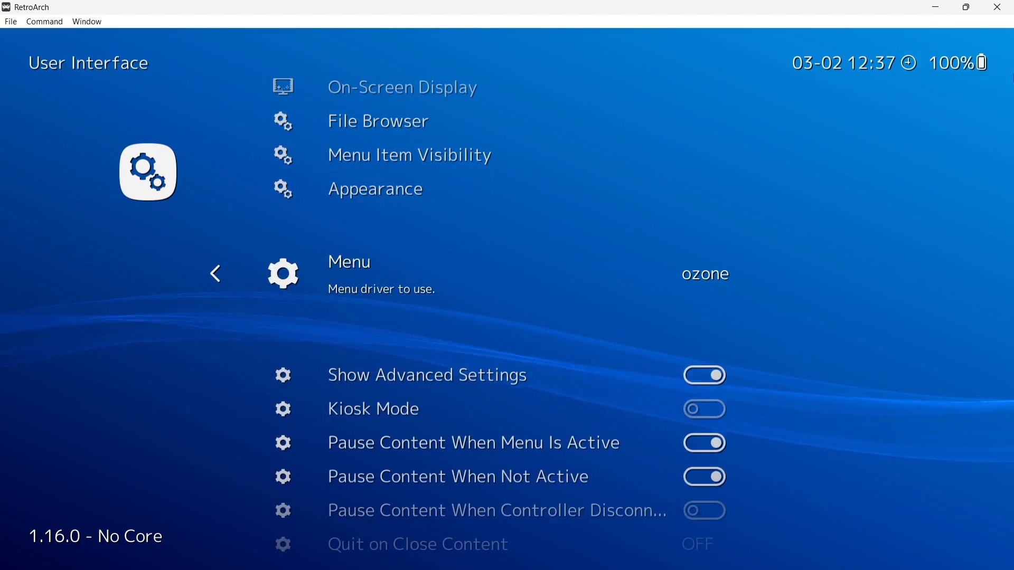
Step: Save the current configuration over retroarch.cfg with the ozone menu driver selected
key(BackSpace)
key(Left)
key(Down)
key(Down)
key(Down)
key(Down)
key(Return)
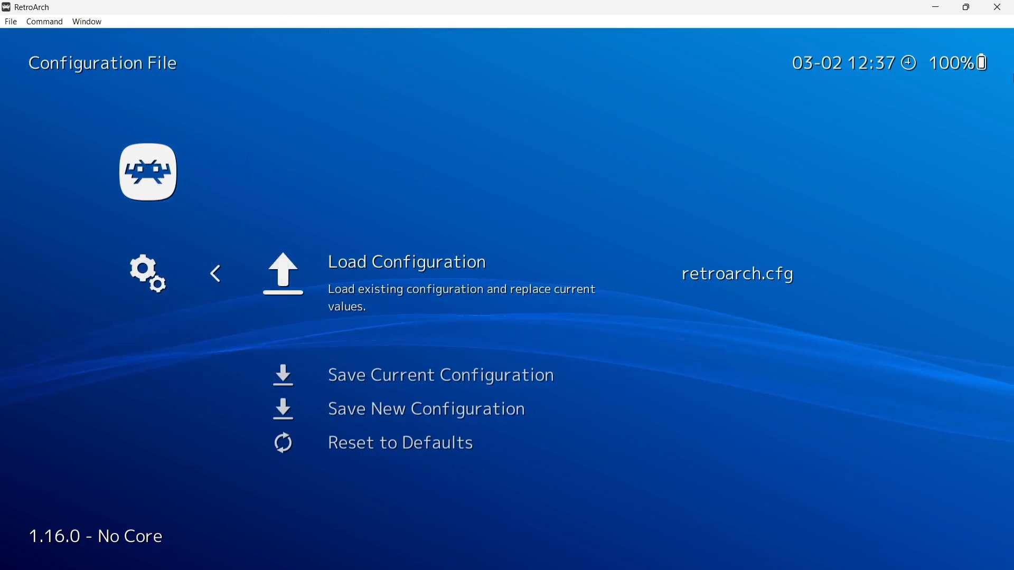
key(Down)
key(Return)
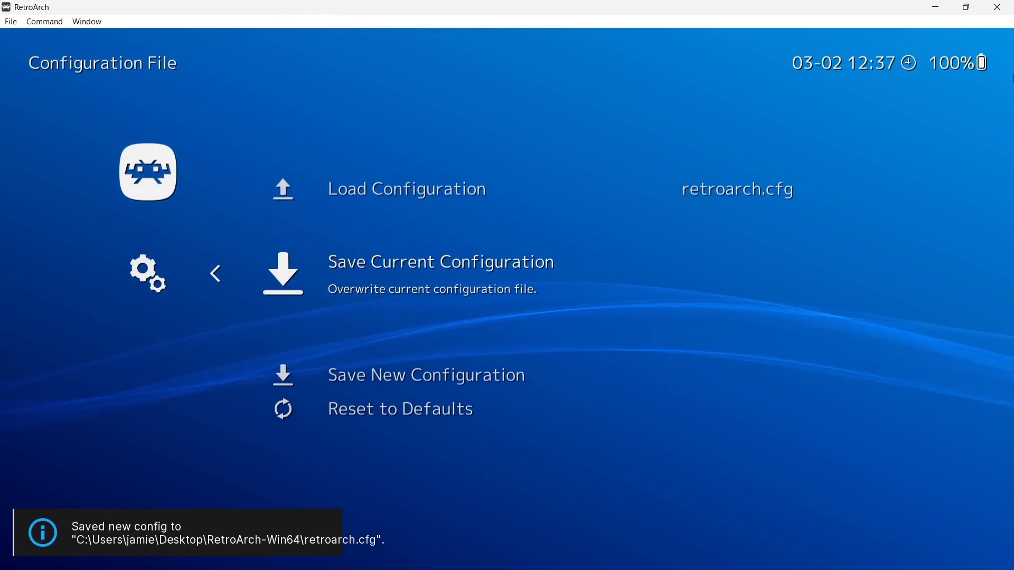
Step: Restart RetroArch to apply the ozone menu driver
key(BackSpace)
key(Down)
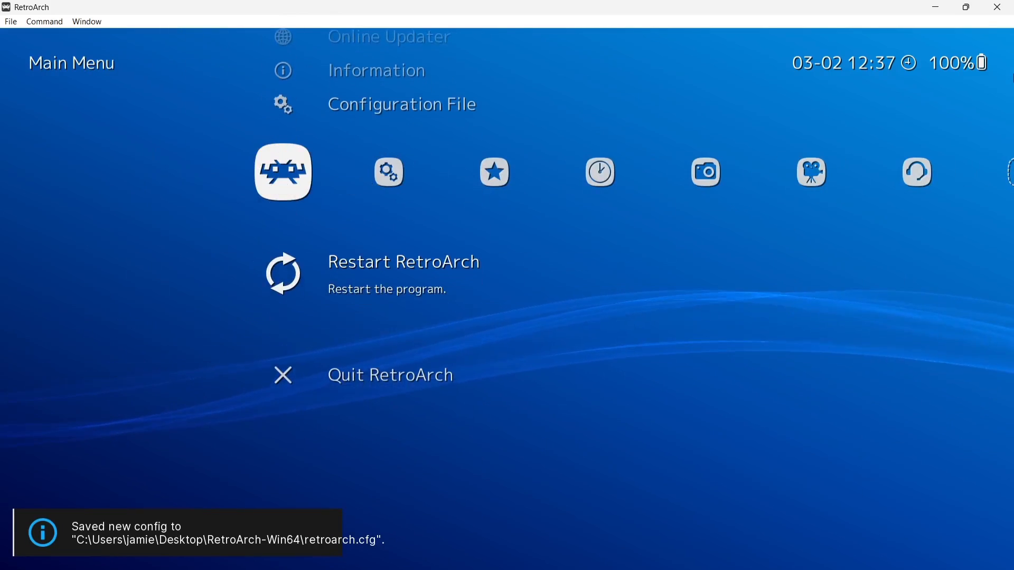
key(Return)
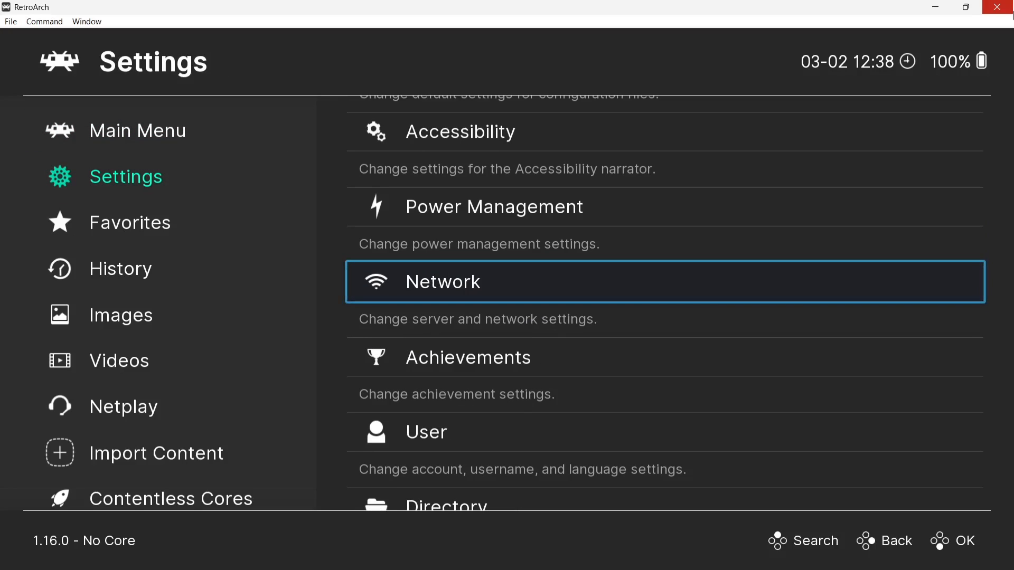
Step: Turn on Achievements in the achievement settings
key(Down)
key(Return)
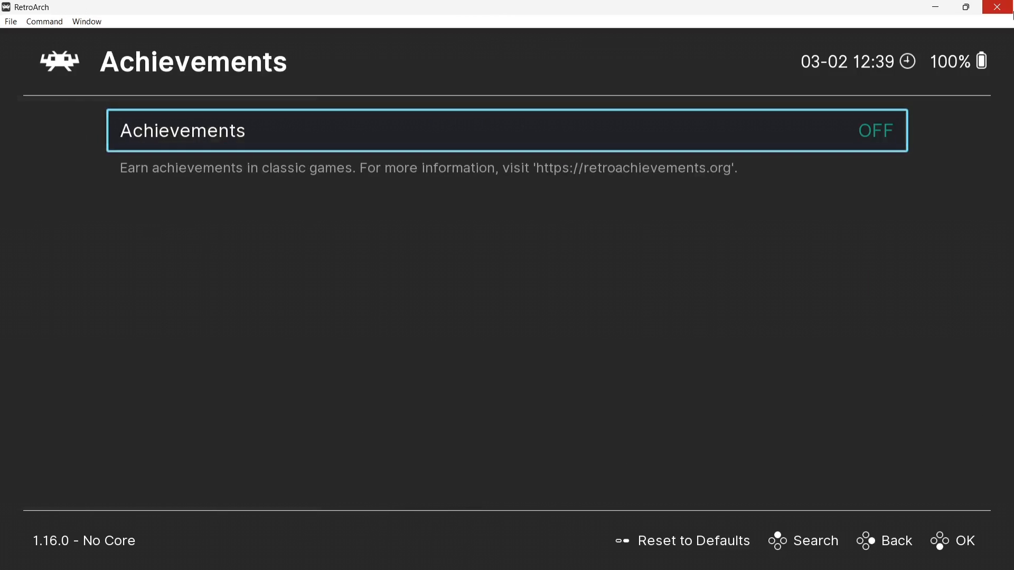
key(Return)
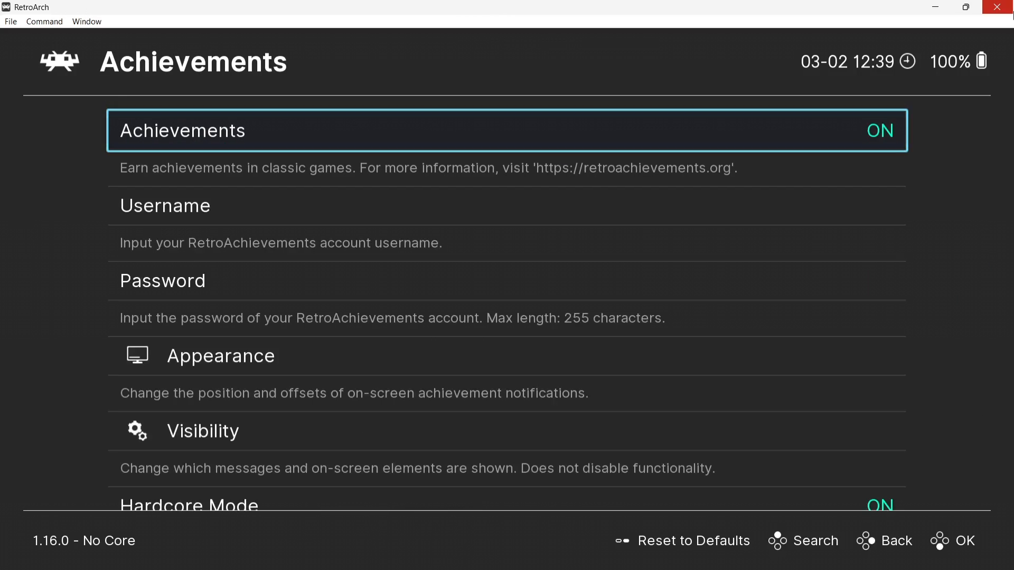
Step: Examine the available notification positions in the Appearance settings of Achievements, keeping the current position
key(Down)
key(Down)
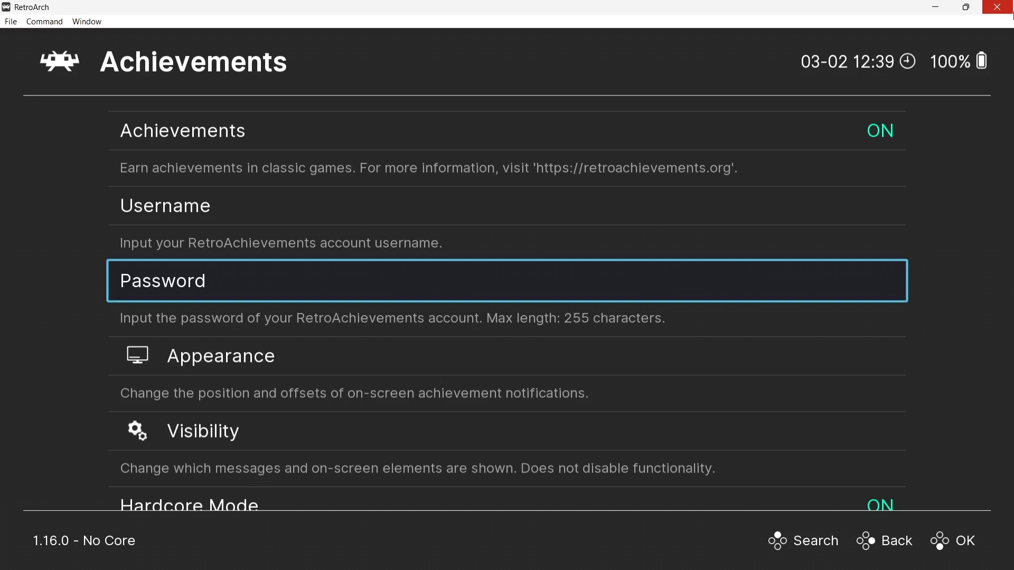
key(Down)
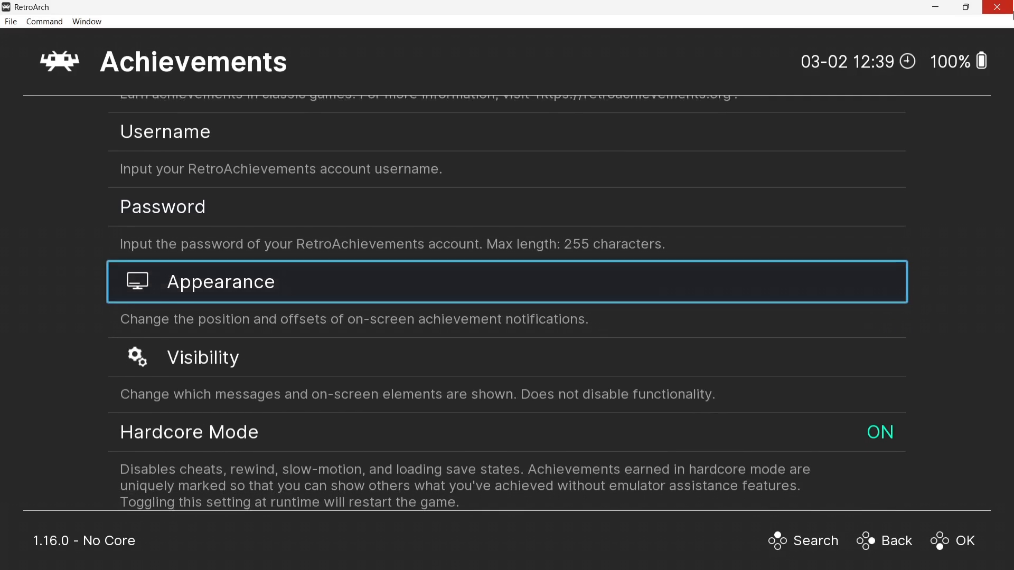
key(Return)
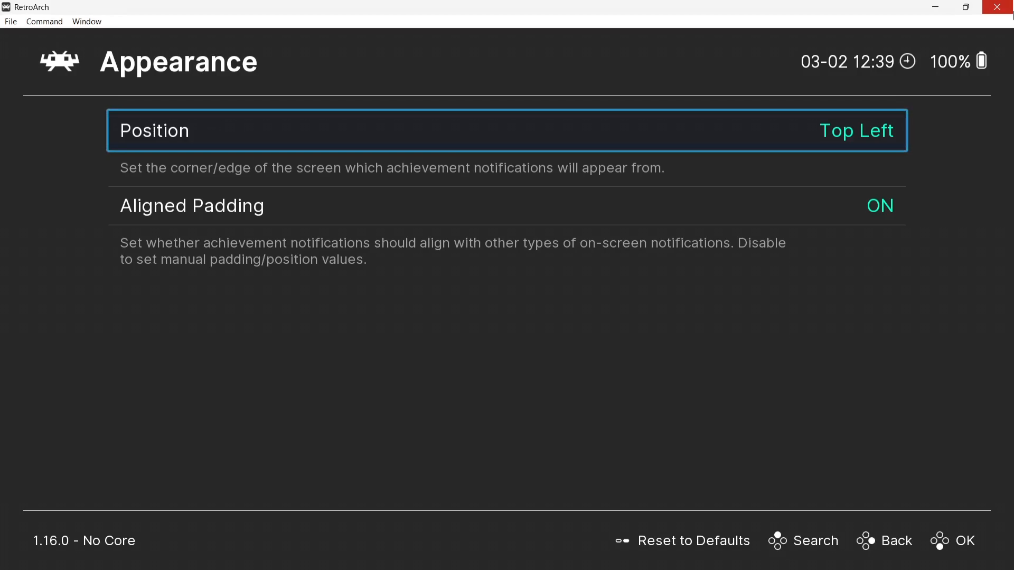
key(Return)
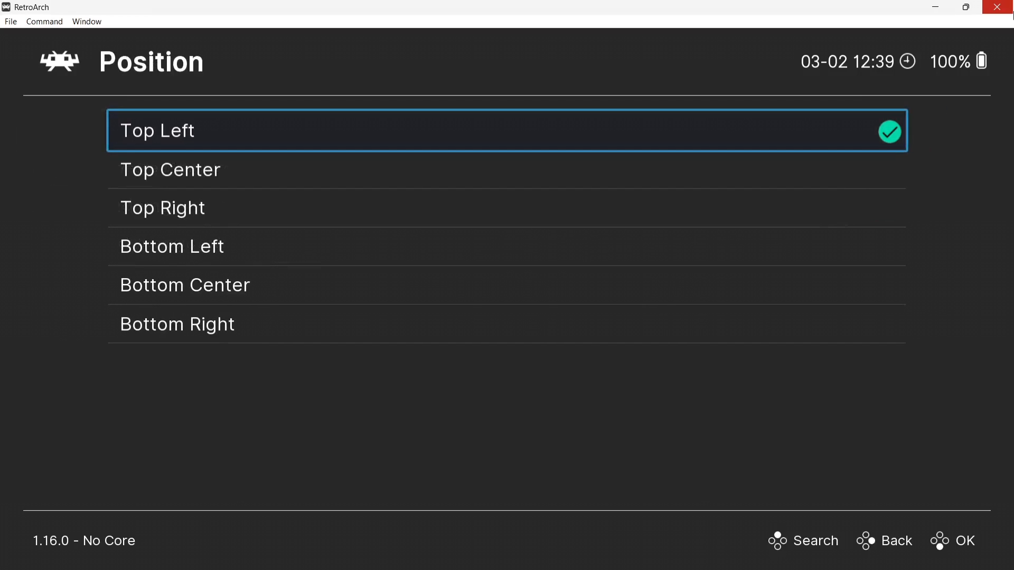
key(Down)
key(BackSpace)
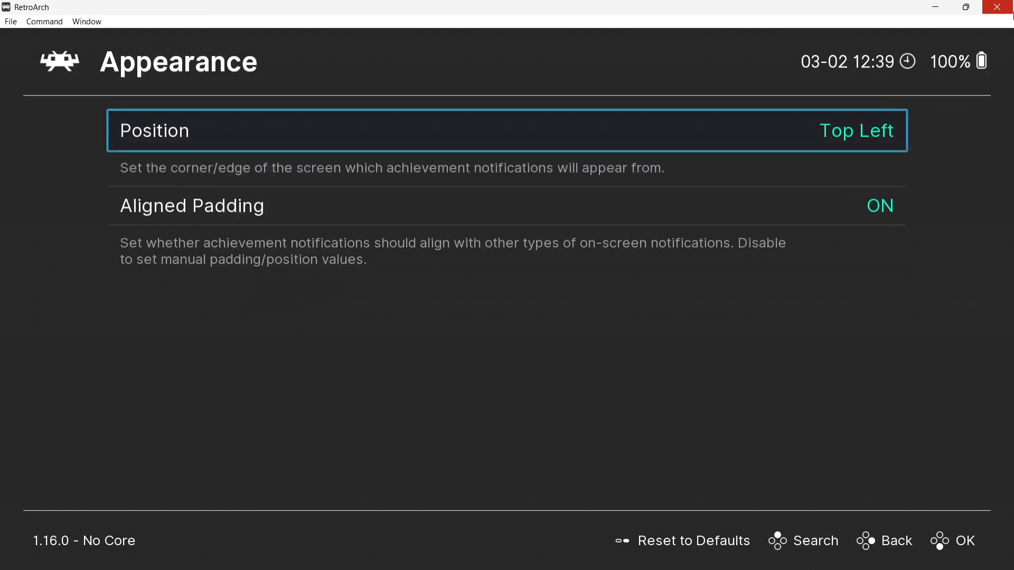
key(BackSpace)
Step: Look through the remaining achievement options, including Unlock Sound, Automatic Screenshot and Encore Mode, and return to the main categories
key(Down)
key(Down)
key(Down)
key(Down)
key(Down)
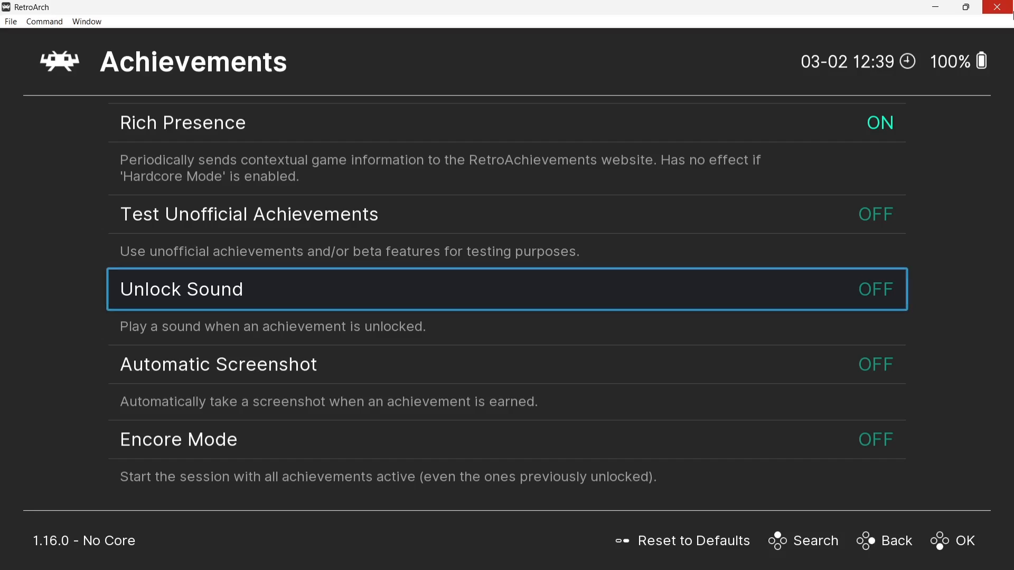
key(Return)
key(Return)
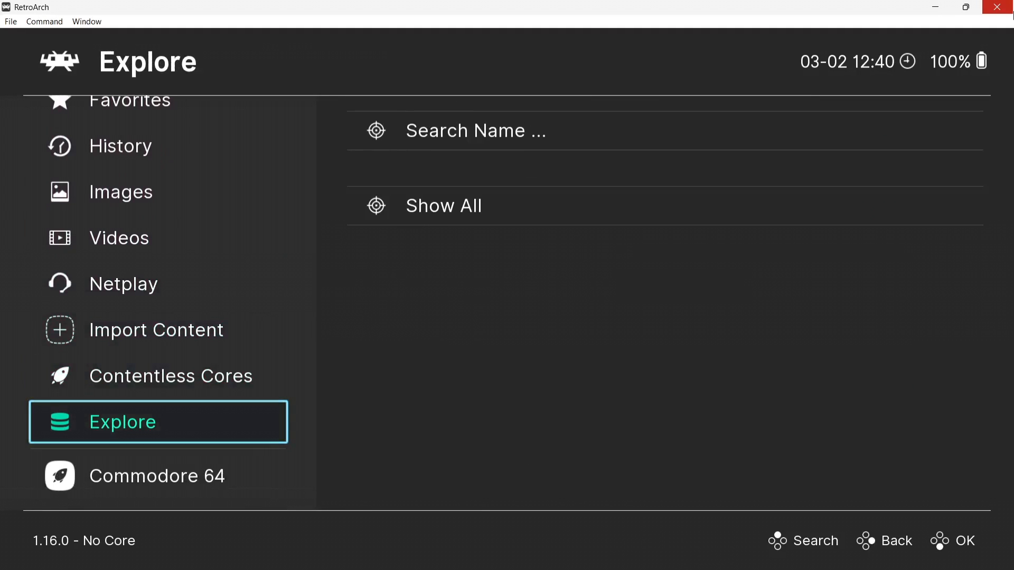
Step: Add lester-v1.1 from the Commodore 64 playlist to the favorites
key(Down)
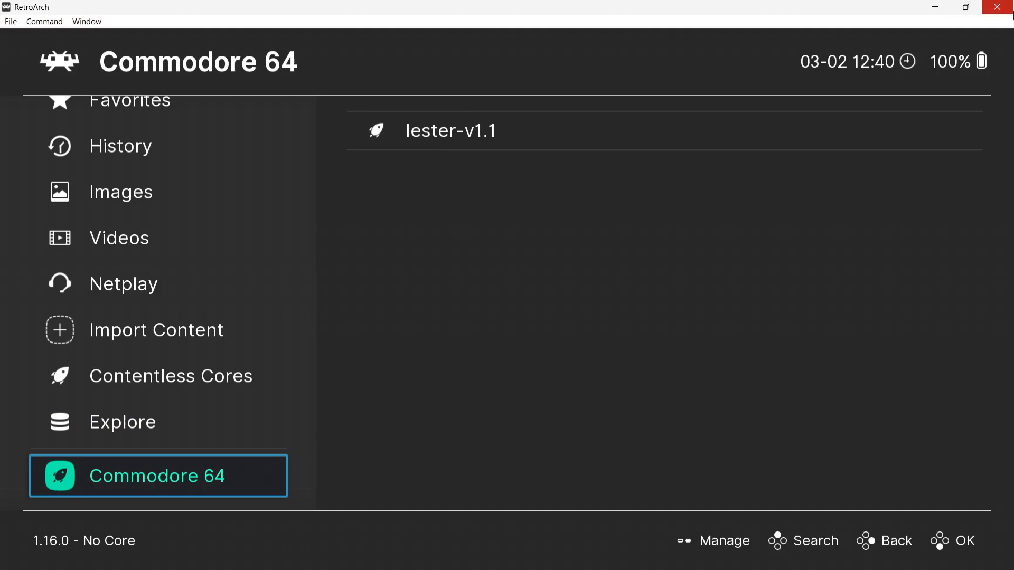
key(Right)
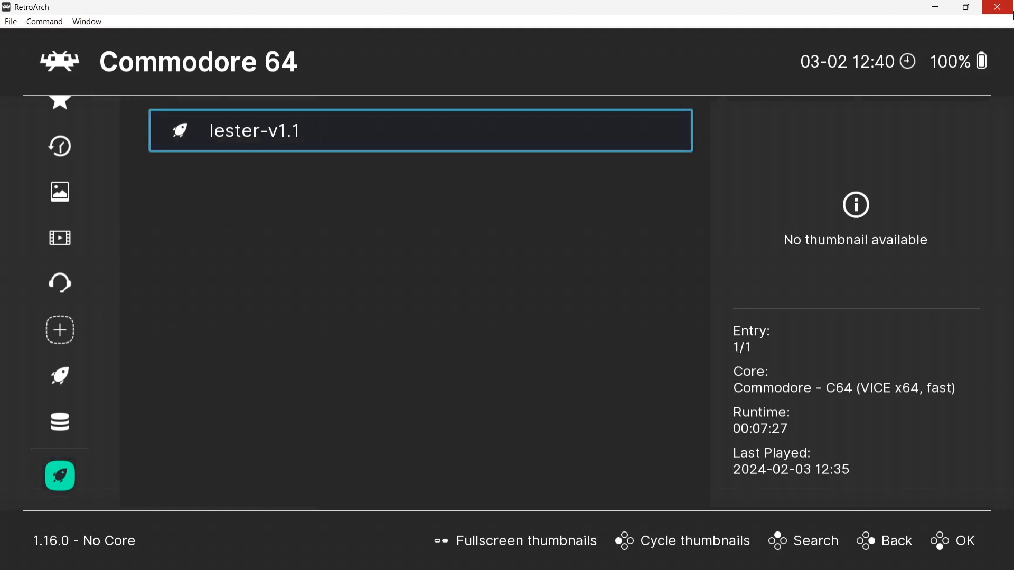
key(Return)
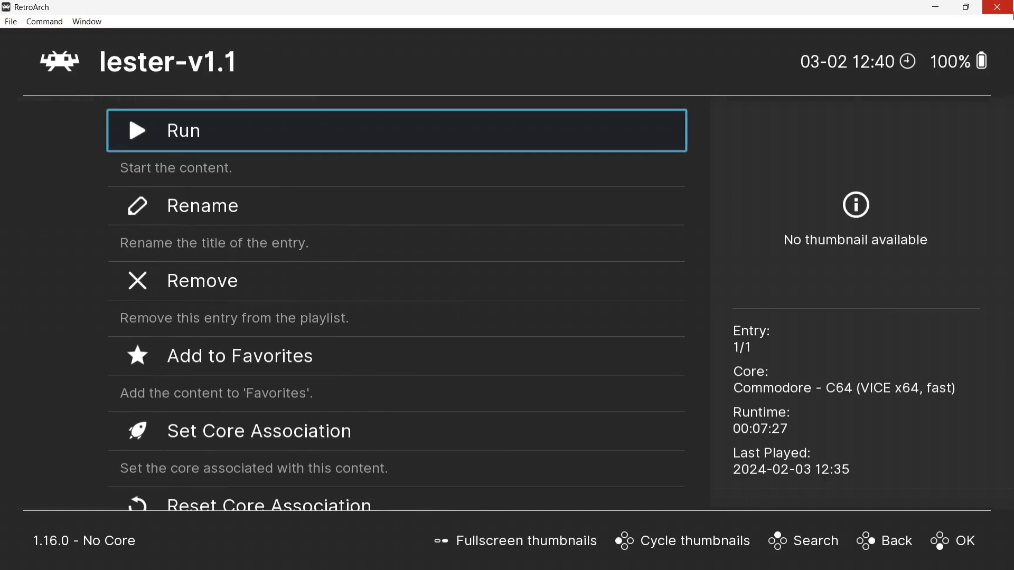
key(Down)
key(Down)
key(Down)
key(Down)
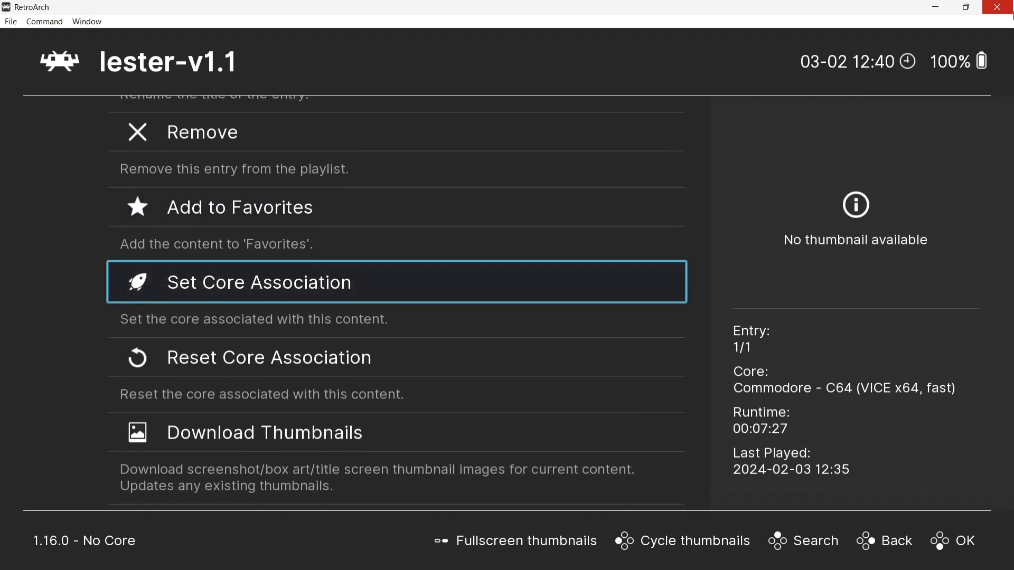
key(Up)
key(Return)
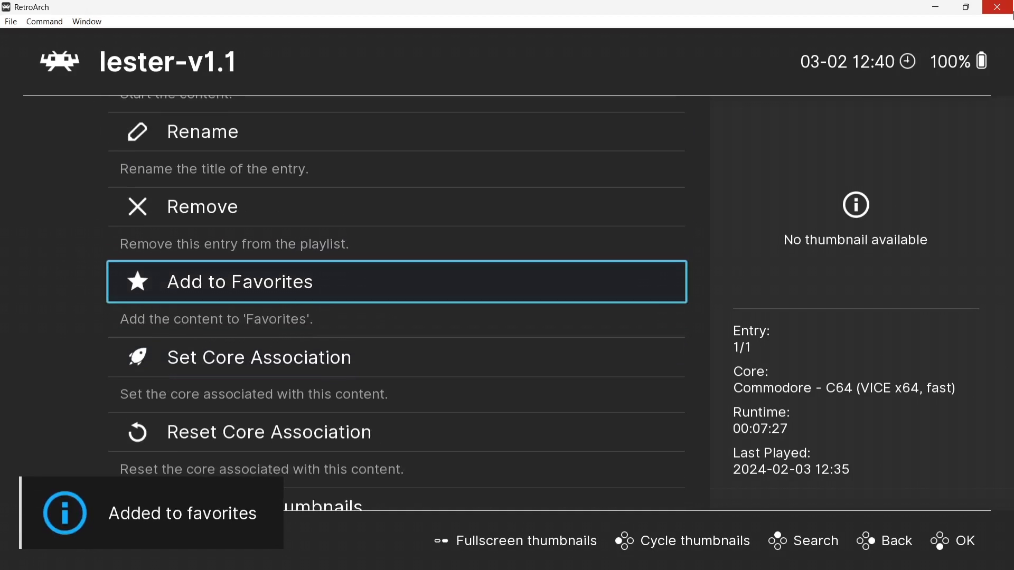
key(BackSpace)
key(BackSpace)
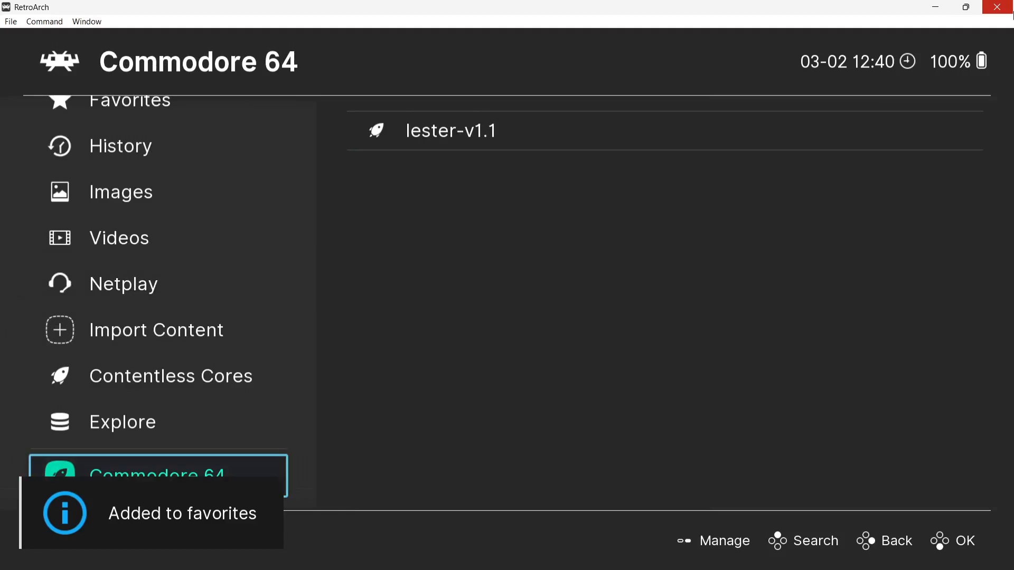
Step: Check the entries listed under Favorites
key(Up)
key(Up)
key(Up)
key(Up)
key(Up)
key(Up)
key(Up)
key(Up)
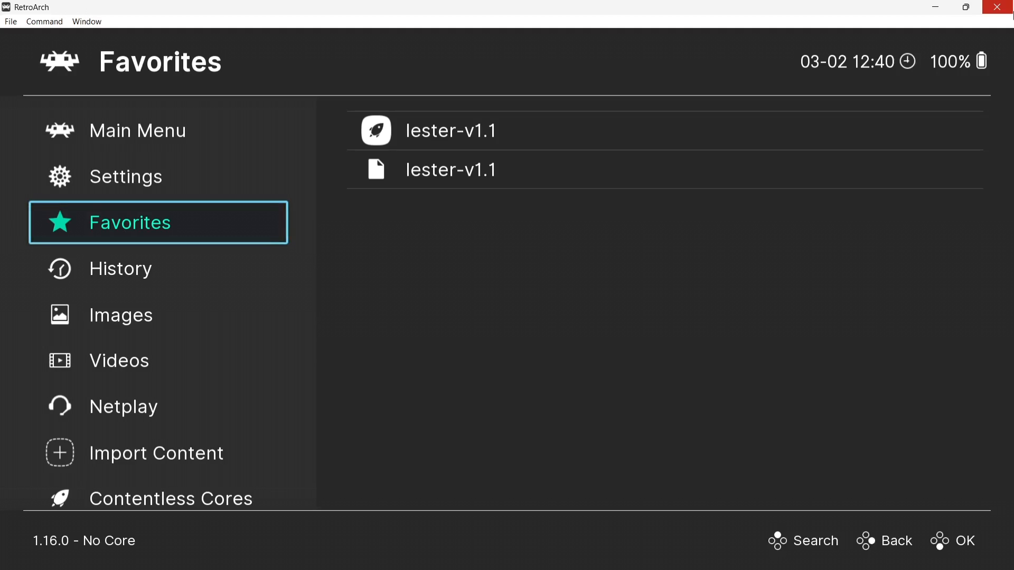
key(Return)
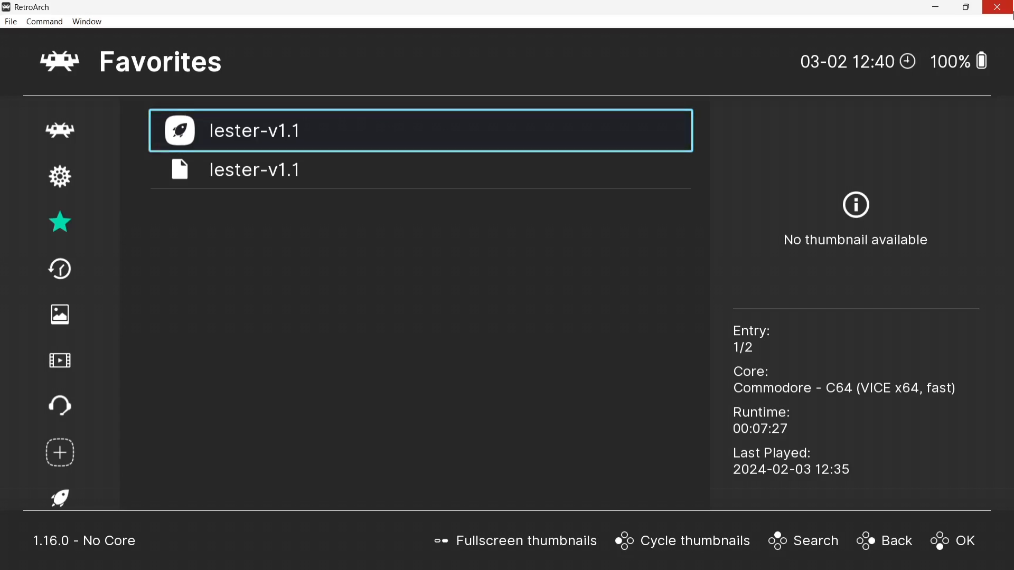
key(Left)
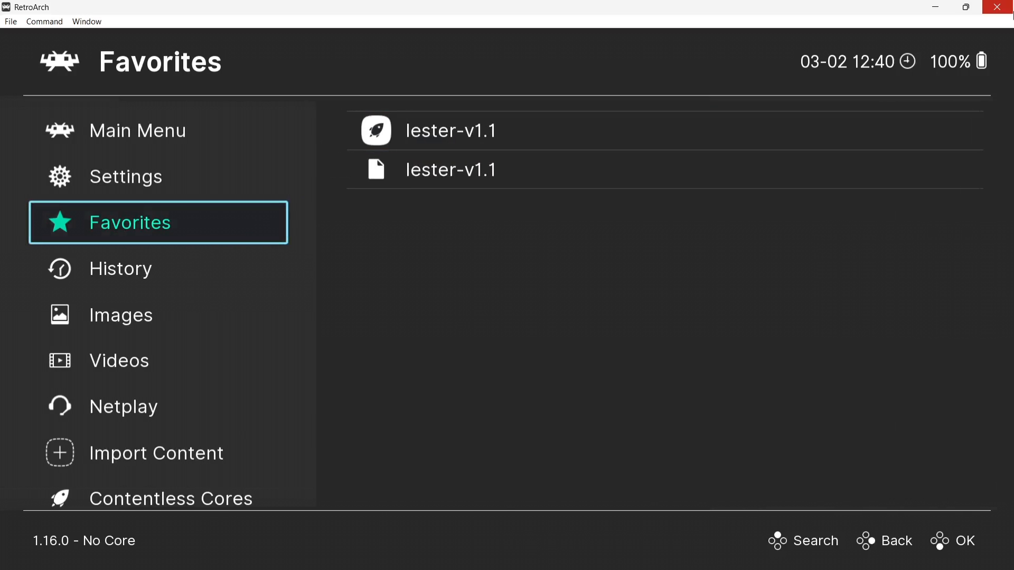
Step: Save the current configuration over retroarch.cfg
key(Up)
key(Up)
key(Right)
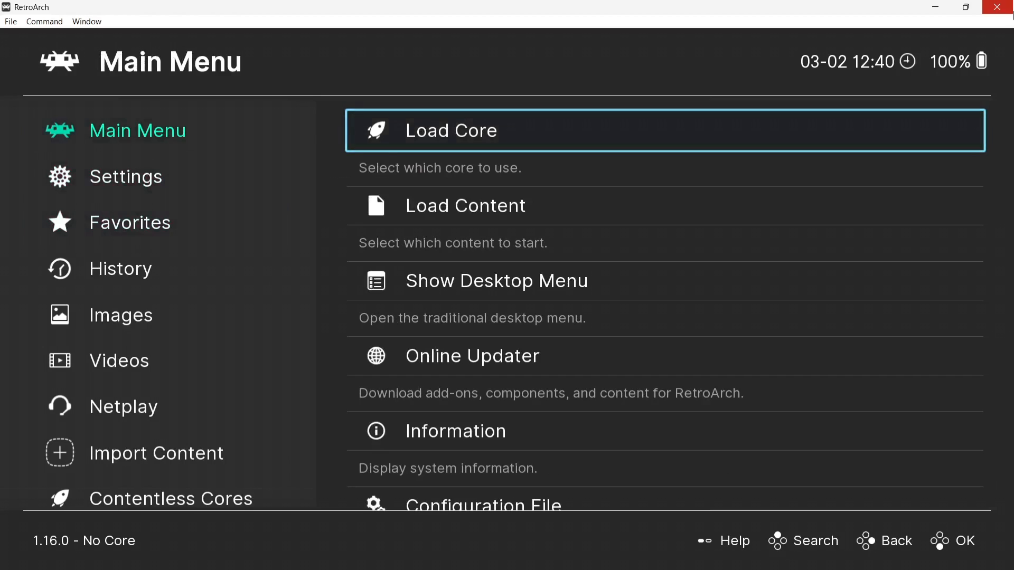
key(Down)
key(Down)
key(Down)
key(Down)
key(Down)
key(Return)
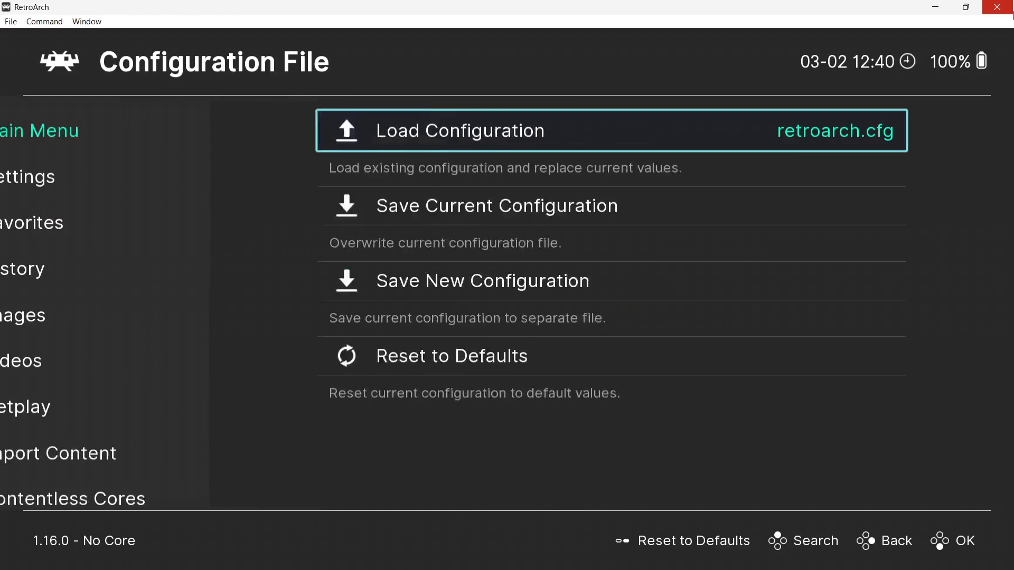
key(Down)
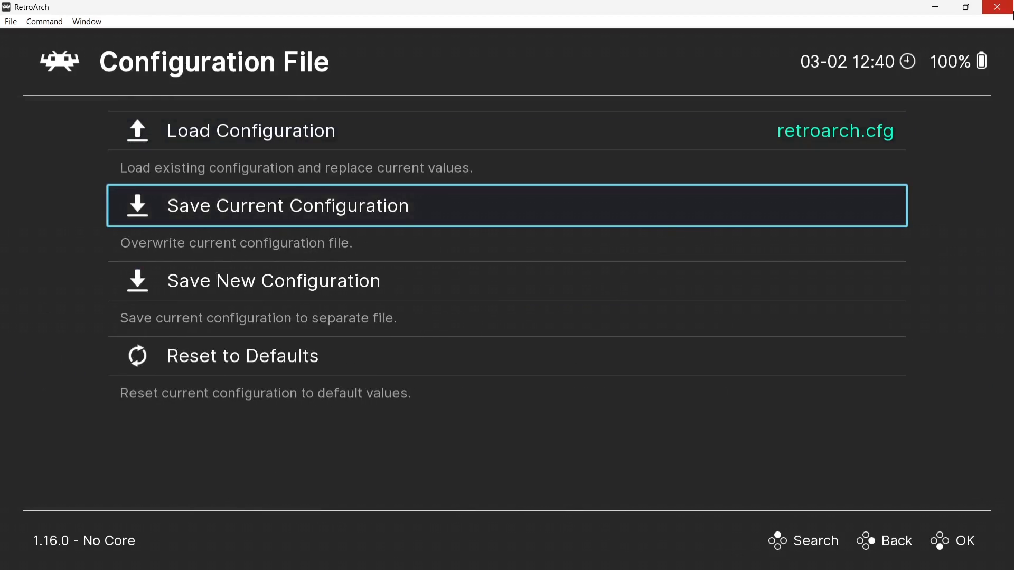
key(Return)
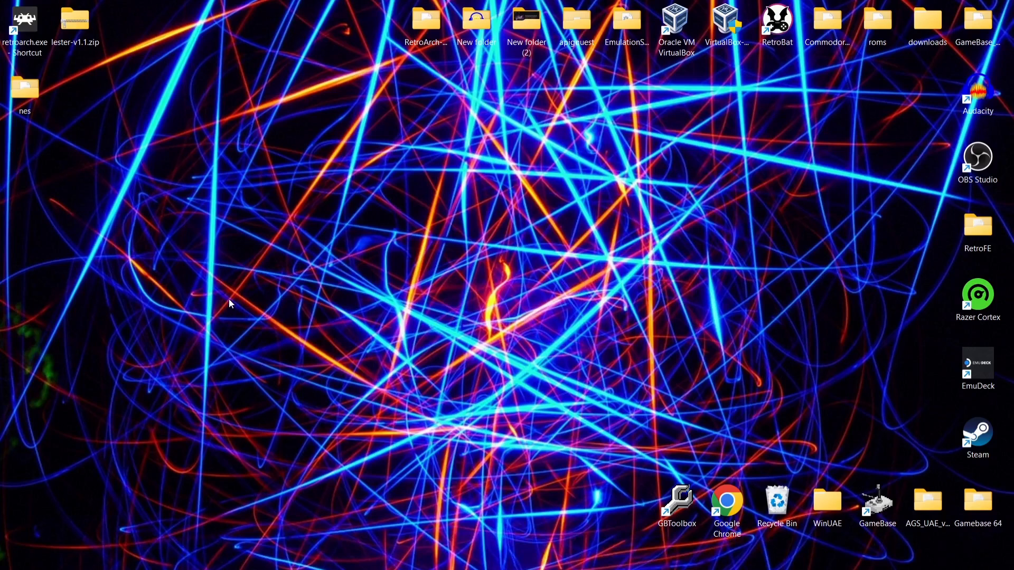
Step: Switch to File Explorer, open the NES folder inside ROMS in RetroArch-Win64, and move the window clear of the desktop's nes folder
double_click(430, 38)
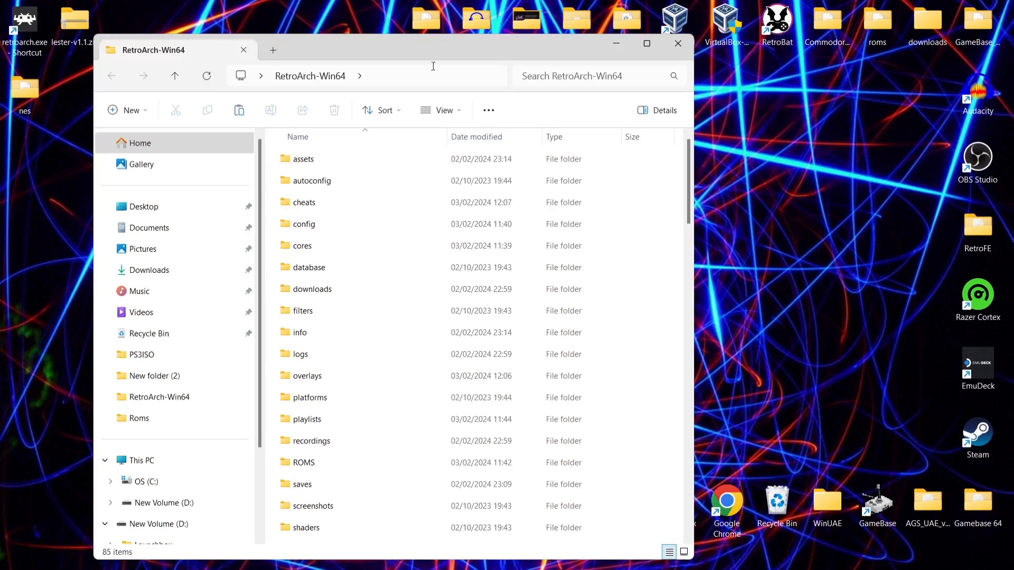
double_click(359, 462)
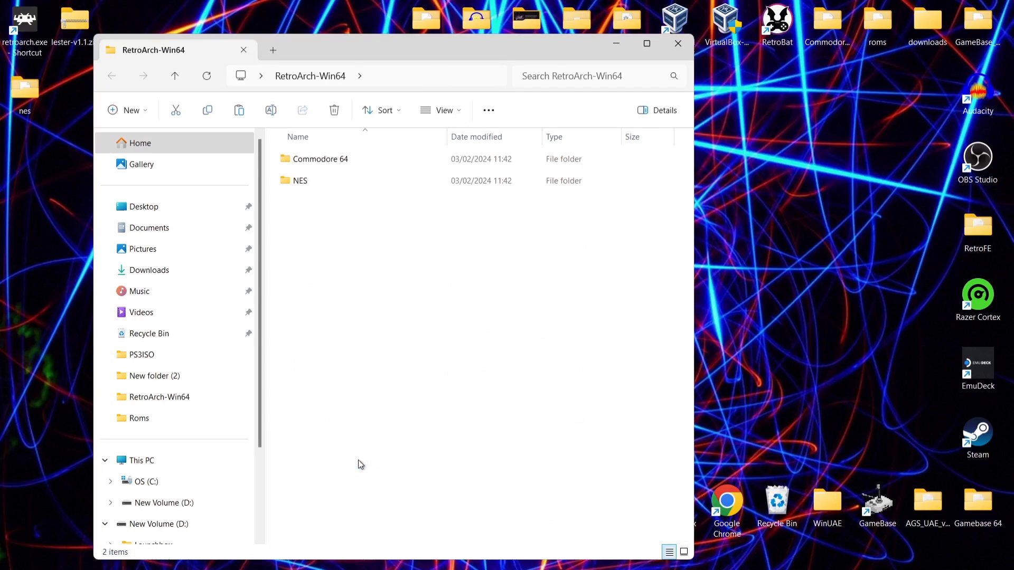
double_click(336, 180)
drag(389, 51, 581, 63)
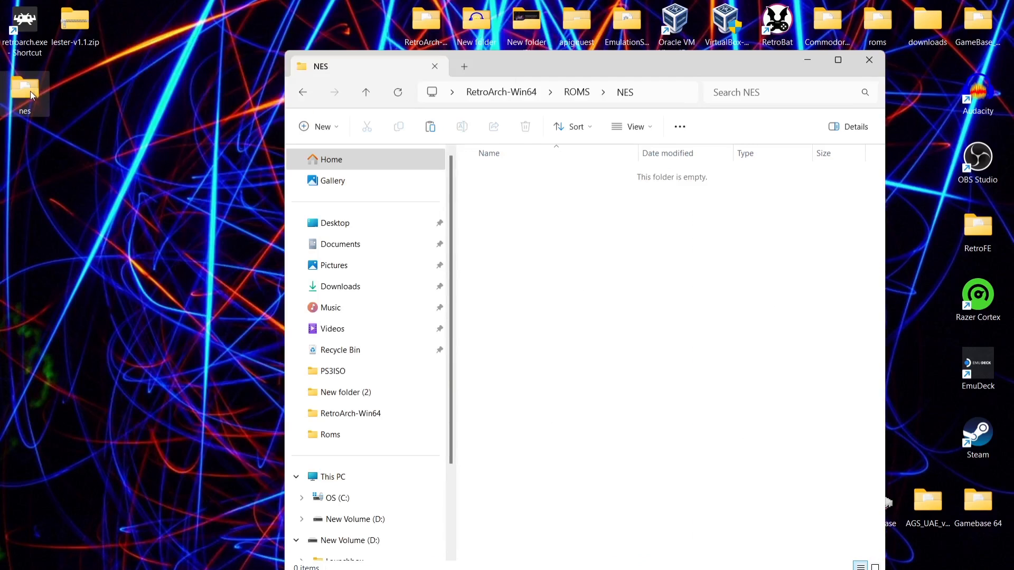
Step: Paste Castlevania.zip and Chip 'N Dale - Rescue Rangers.zip into the NES folder and close the folder window
right_click(587, 195)
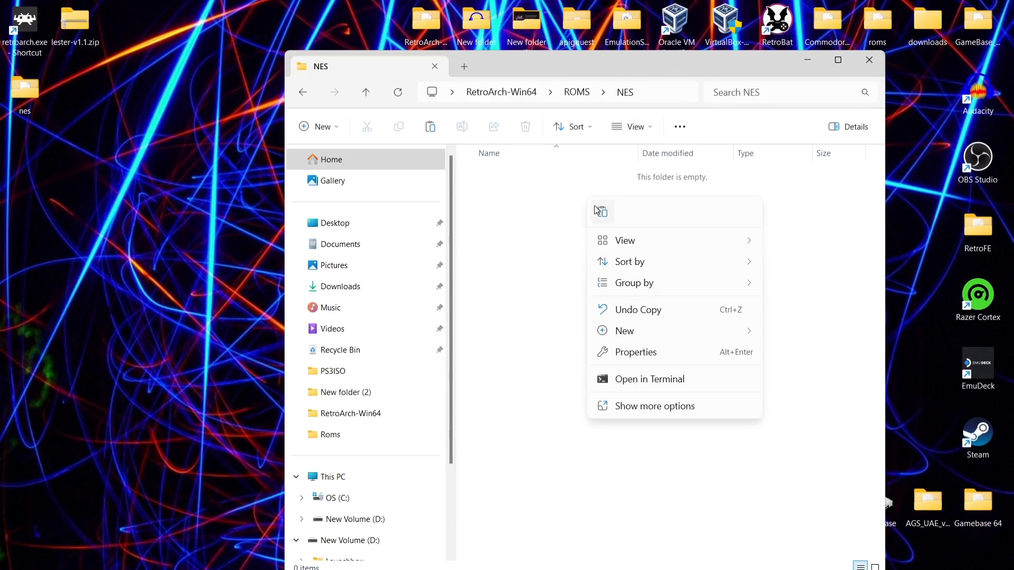
click(596, 207)
click(564, 313)
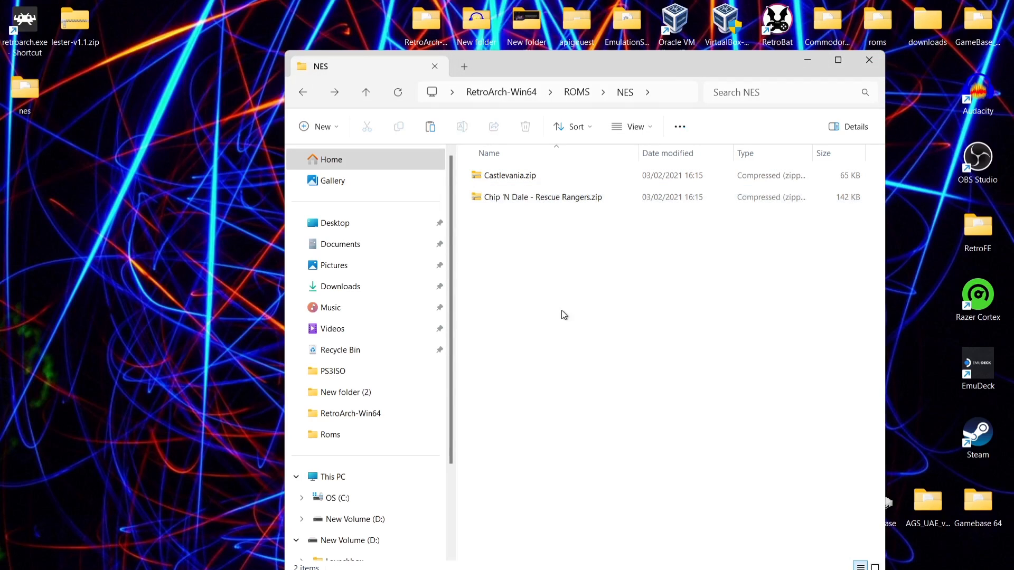
click(868, 67)
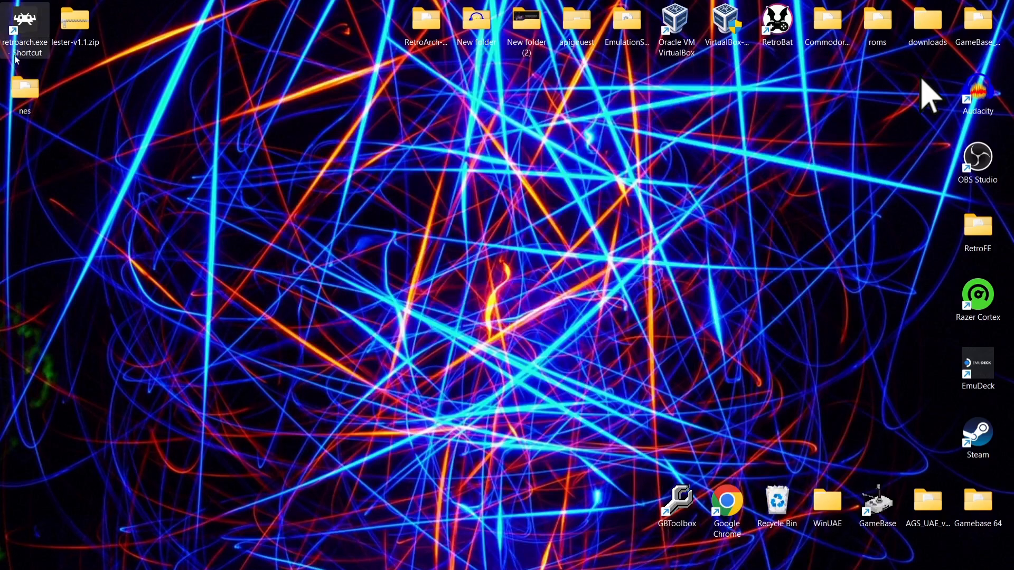
Step: Switch to RetroArch by launching it from its desktop shortcut and go to Import Content
double_click(24, 23)
key(Left)
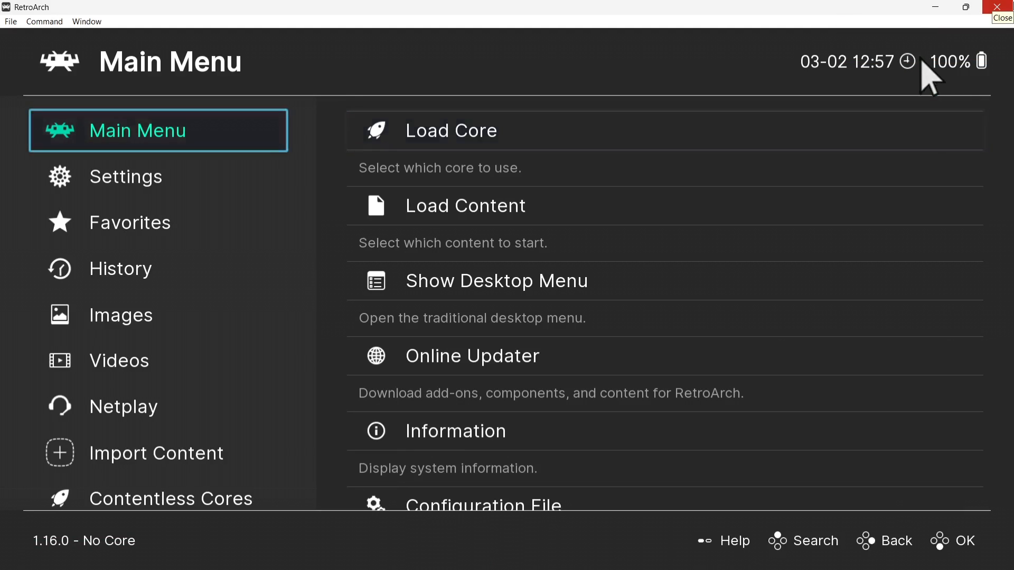
key(Down)
key(Down)
key(Down)
key(Down)
key(Down)
key(Down)
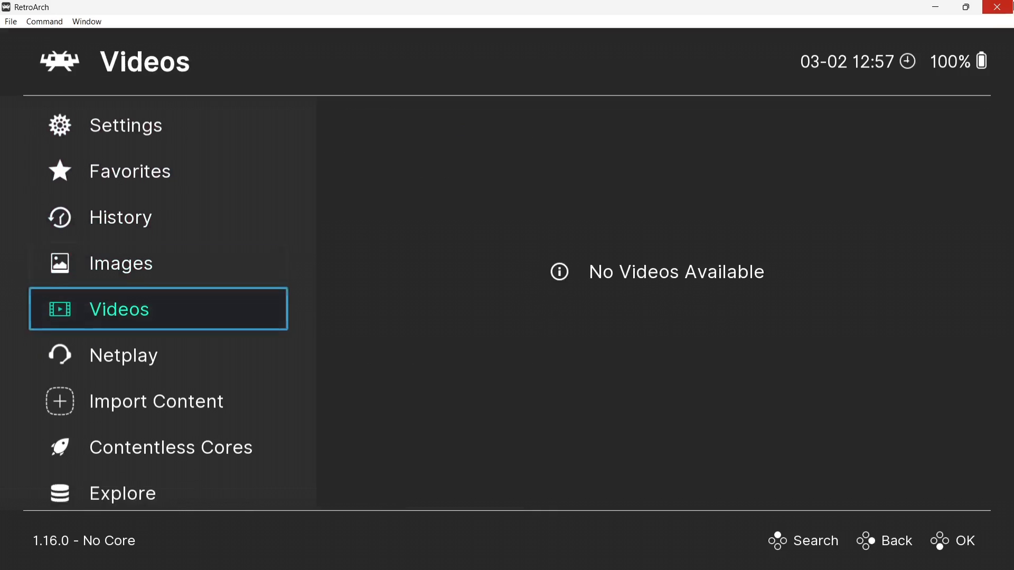
key(Down)
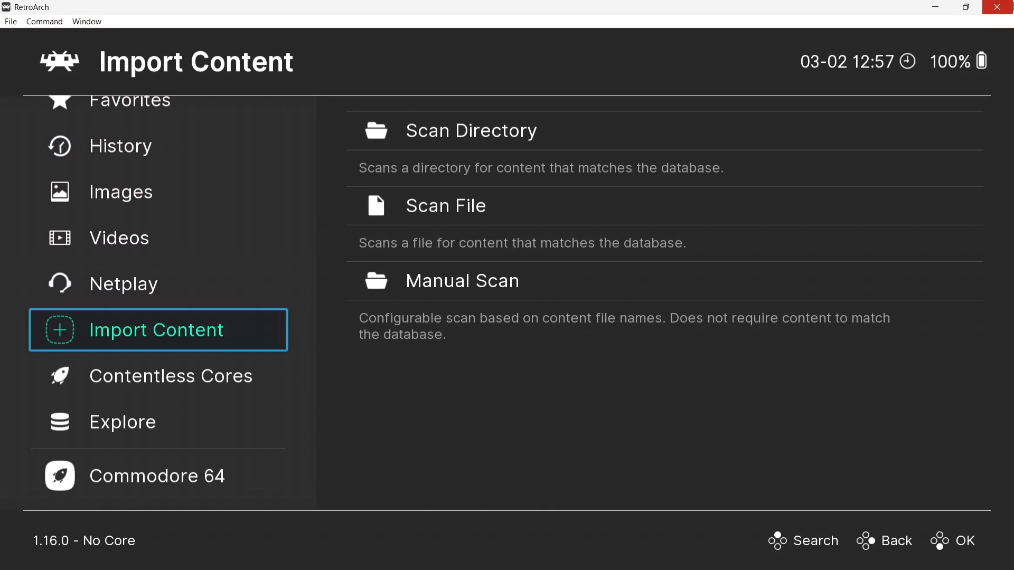
Step: Start a Manual Scan and open its Content Directory selection
key(Right)
key(Down)
key(Down)
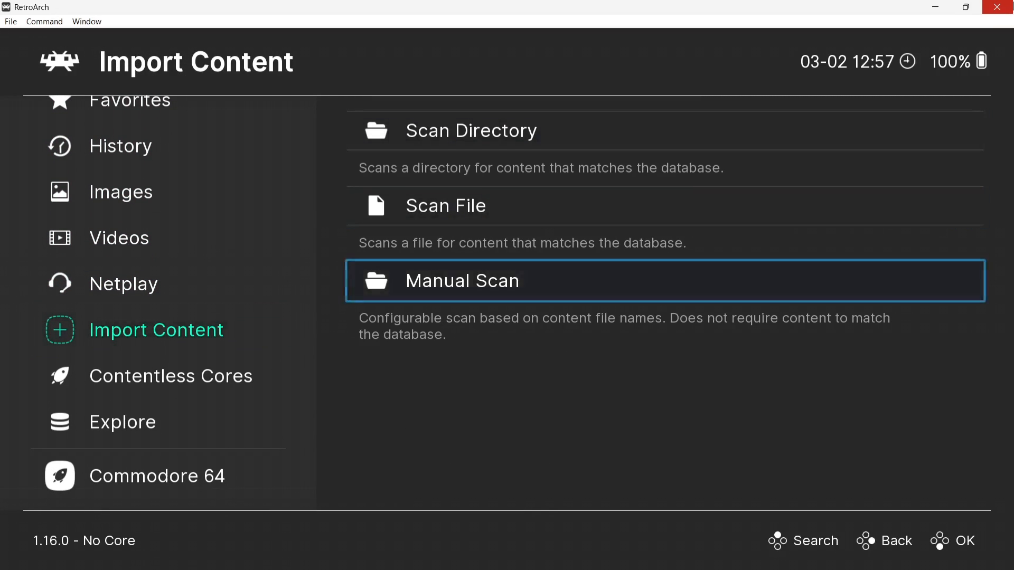
key(Return)
key(Return)
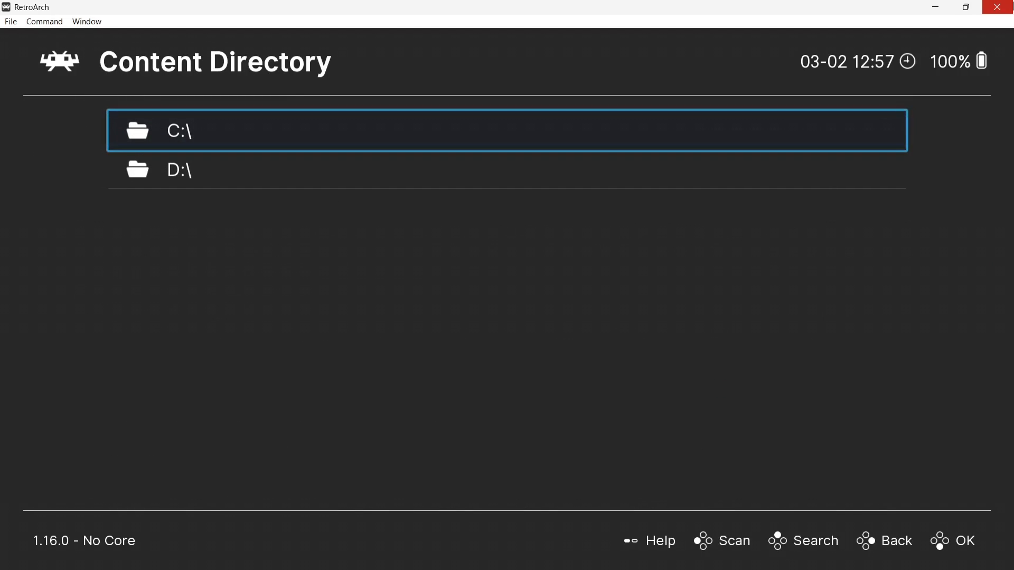
Step: Choose the C: drive as the starting location and open its Users folder
key(Down)
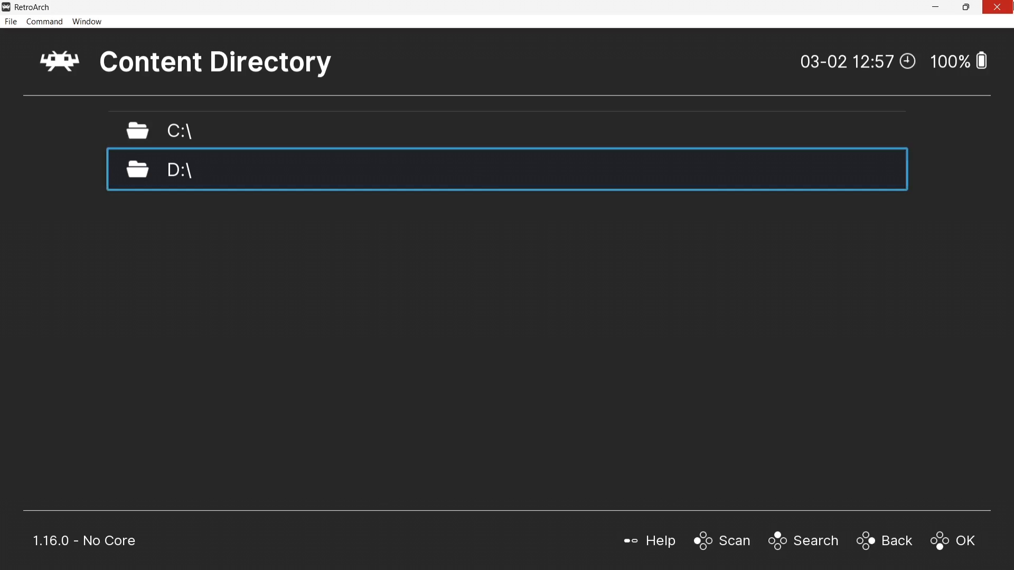
key(Up)
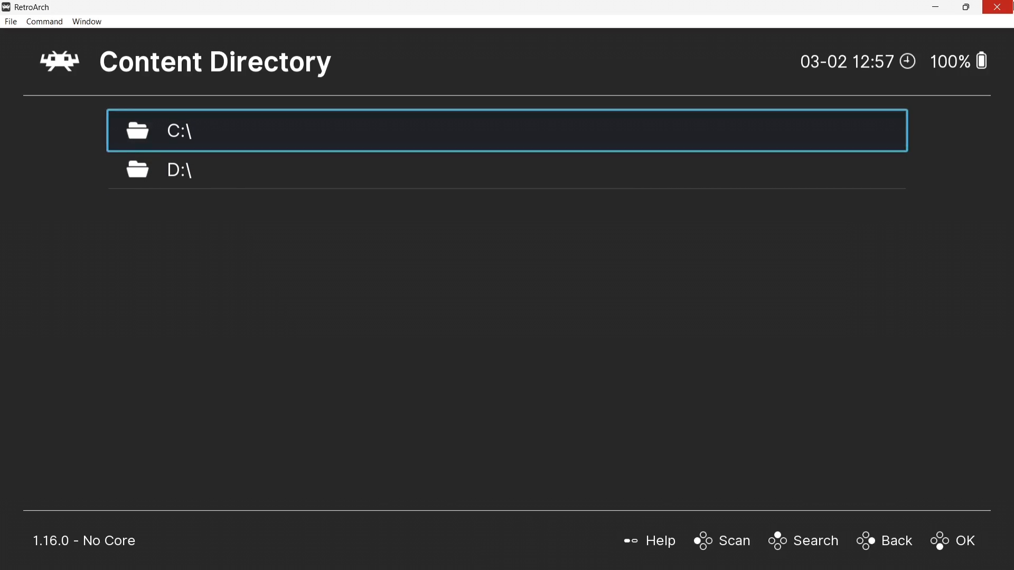
key(Return)
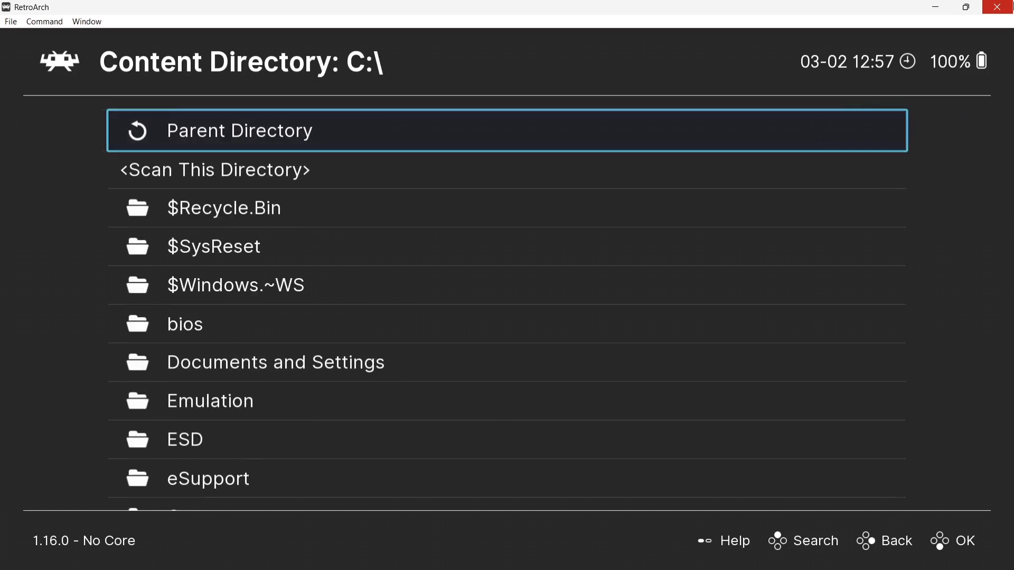
key(Down)
key(Down)
key(Down)
key(Down)
key(Down)
key(Down)
key(Down)
key(Down)
key(Down)
key(Down)
key(Down)
key(Down)
key(Down)
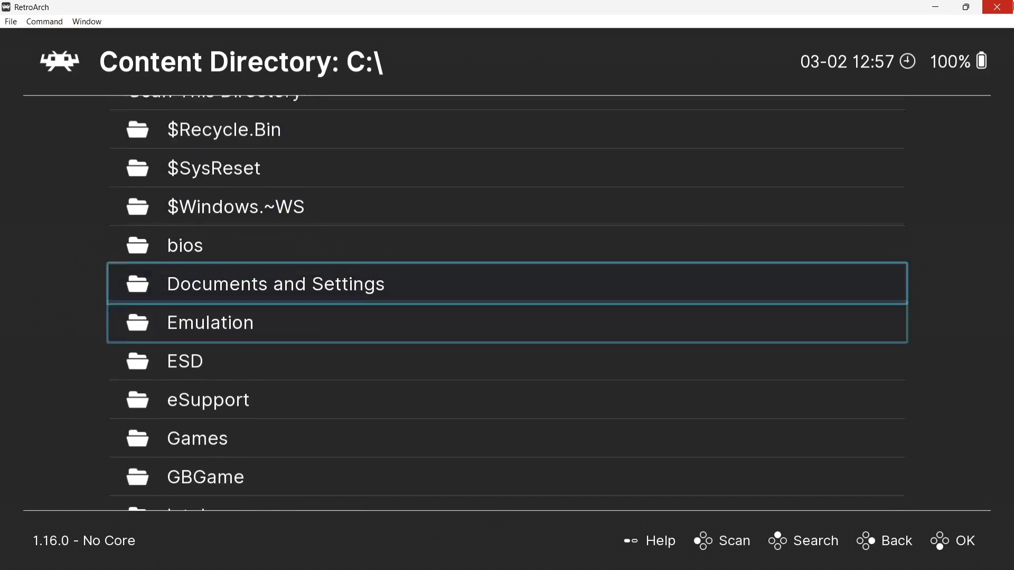
key(Down)
key(Down)
key(Down)
key(Down)
key(Down)
key(Down)
key(Down)
key(Down)
key(Down)
key(Down)
key(Down)
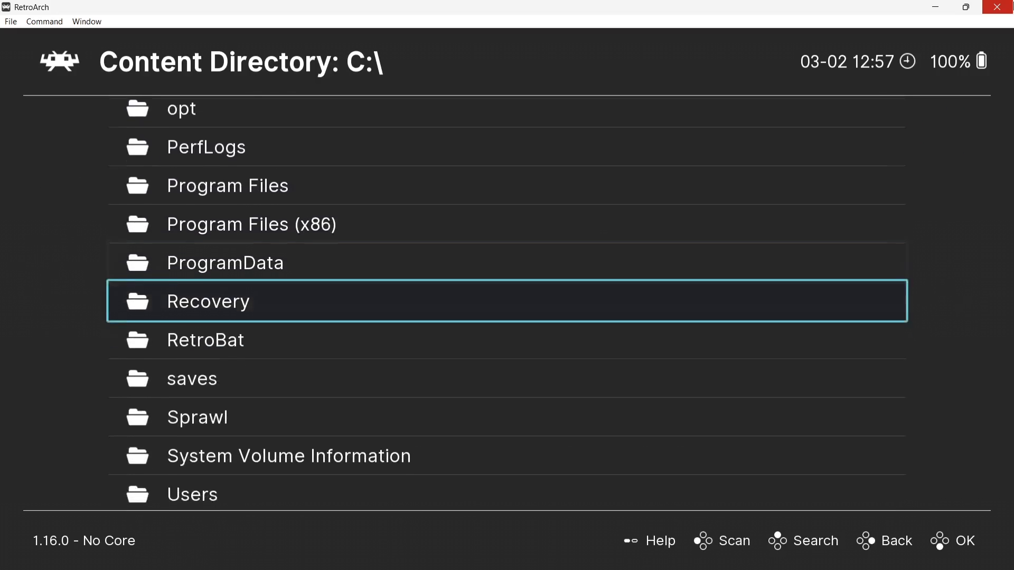
key(Return)
Step: Open the Desktop folder inside the user's profile folder
key(Down)
key(Down)
key(Down)
key(Down)
key(Down)
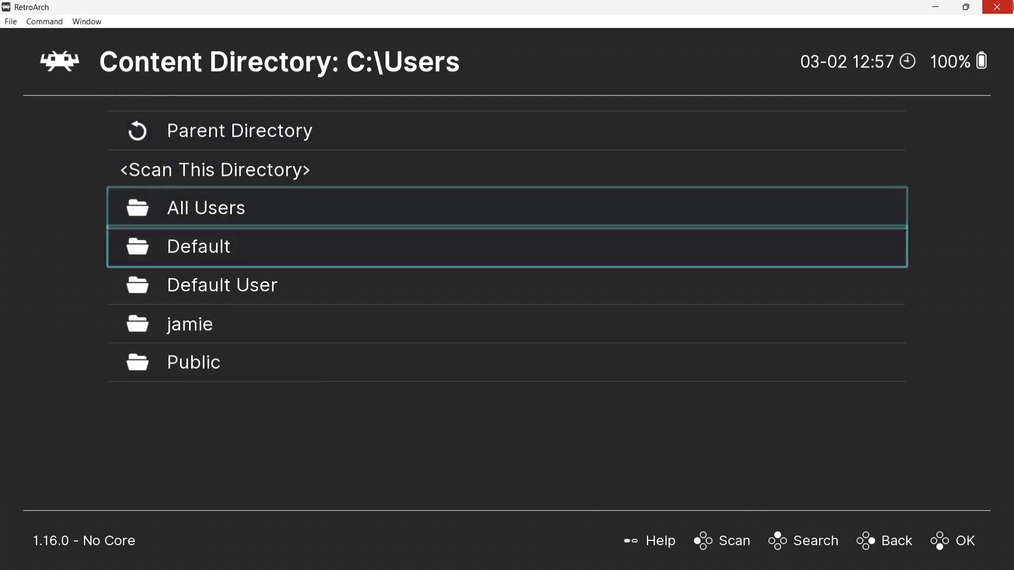
key(Return)
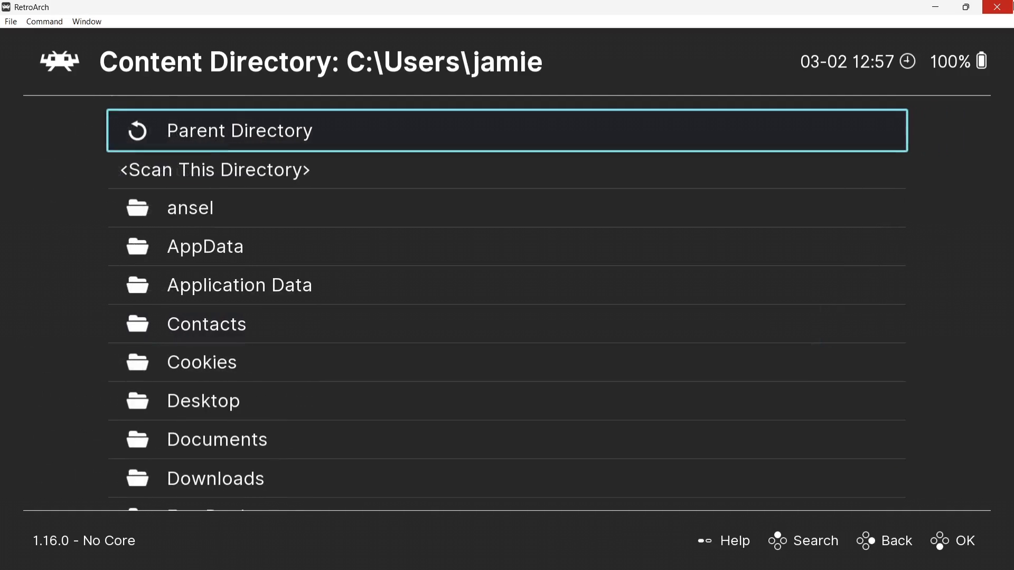
key(Down)
key(Down)
key(Down)
key(Down)
key(Down)
key(Down)
key(Return)
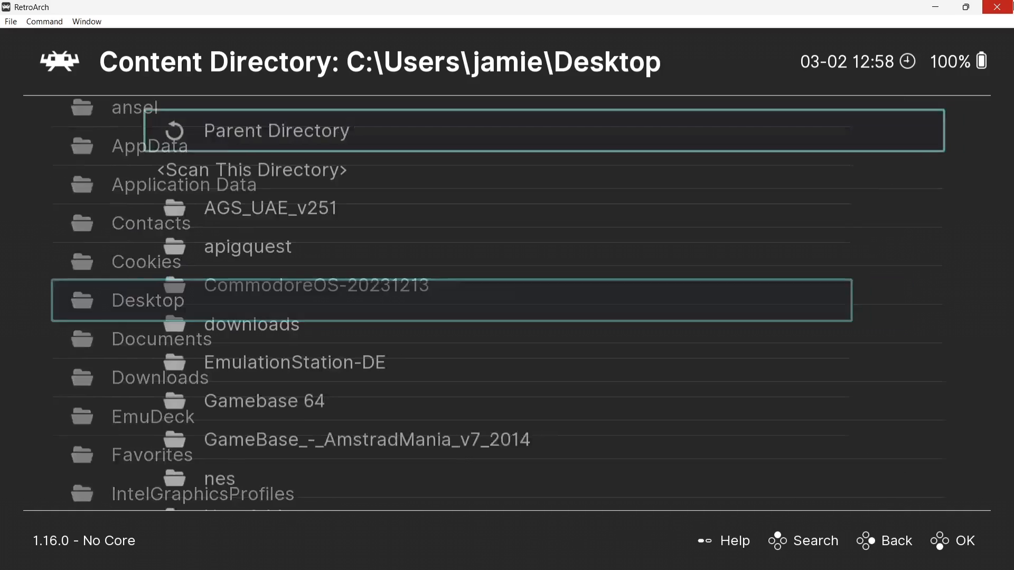
Step: Open the RetroArch-Win64 folder on the Desktop
key(Down)
key(Down)
key(Down)
key(Down)
key(Down)
key(Down)
key(Down)
key(Down)
key(Down)
key(Down)
key(Down)
key(Down)
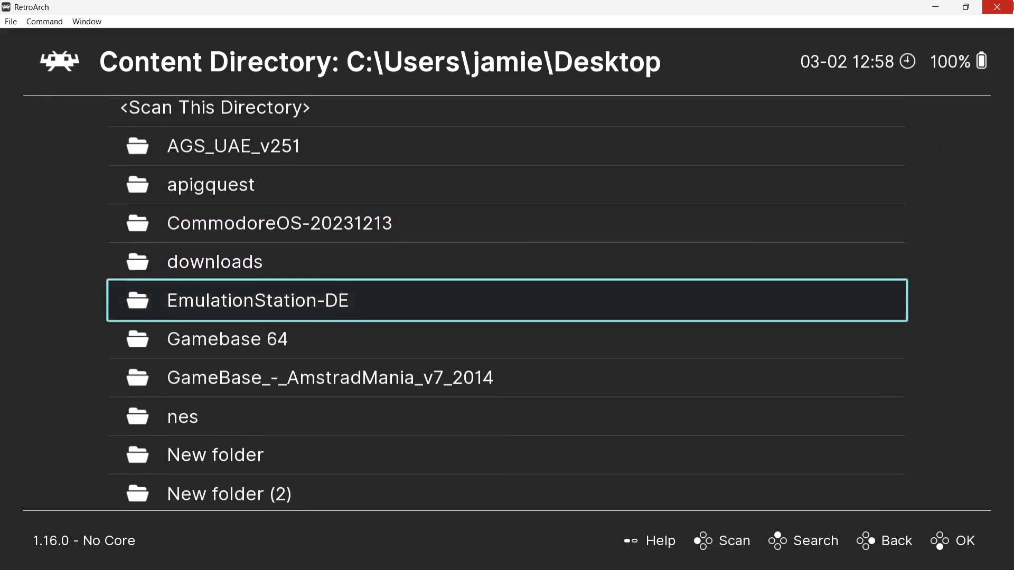
key(Return)
Step: Open the ROMS folder inside RetroArch-Win64
key(Down)
key(Down)
key(Down)
key(Down)
key(Down)
key(Down)
key(Down)
key(Down)
key(Down)
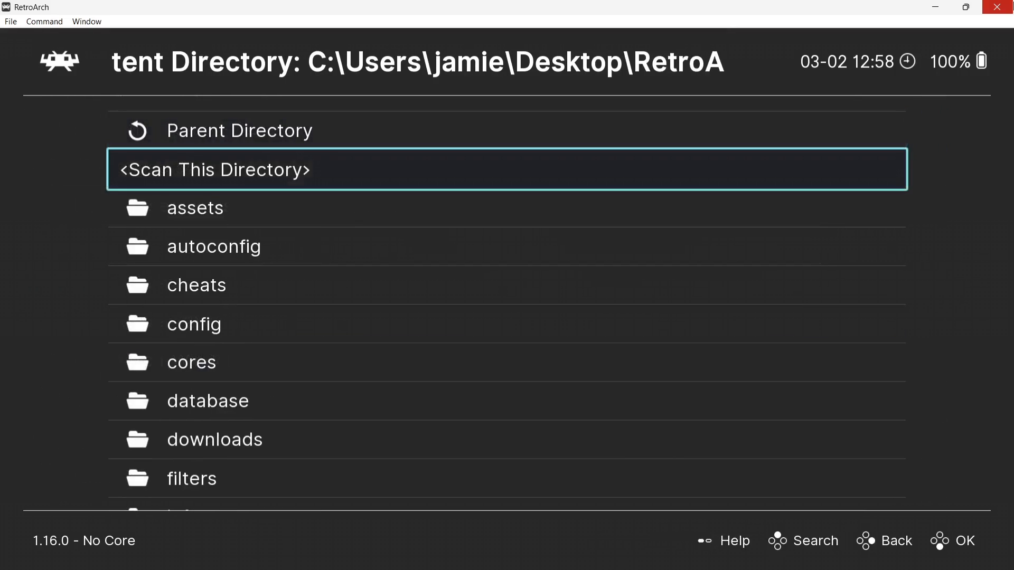
key(Down)
key(Down)
key(Down)
key(Down)
key(Down)
key(Down)
key(Down)
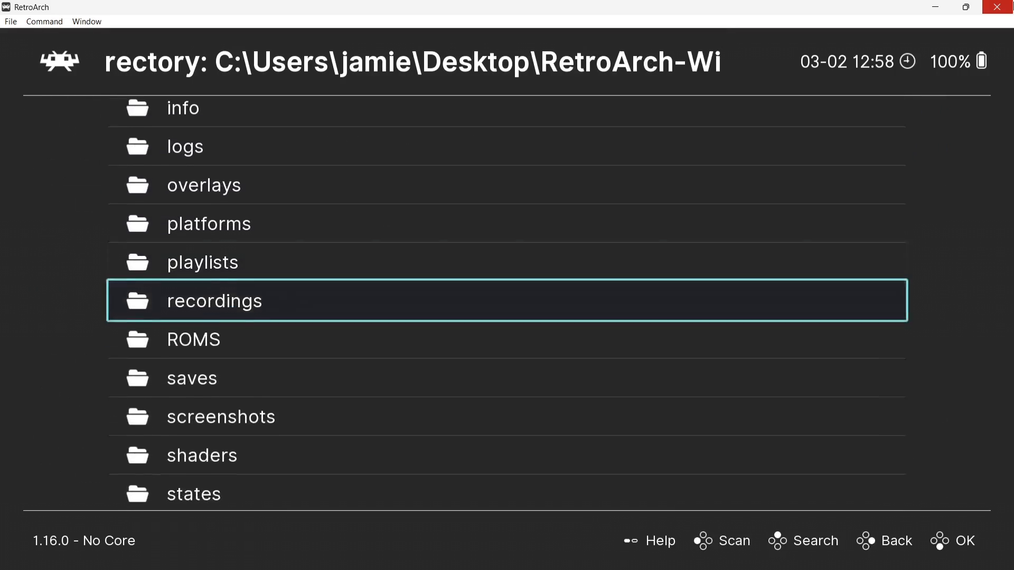
key(Return)
Step: Open the NES folder and set it as the content directory for the manual scan
key(Down)
key(Down)
key(Down)
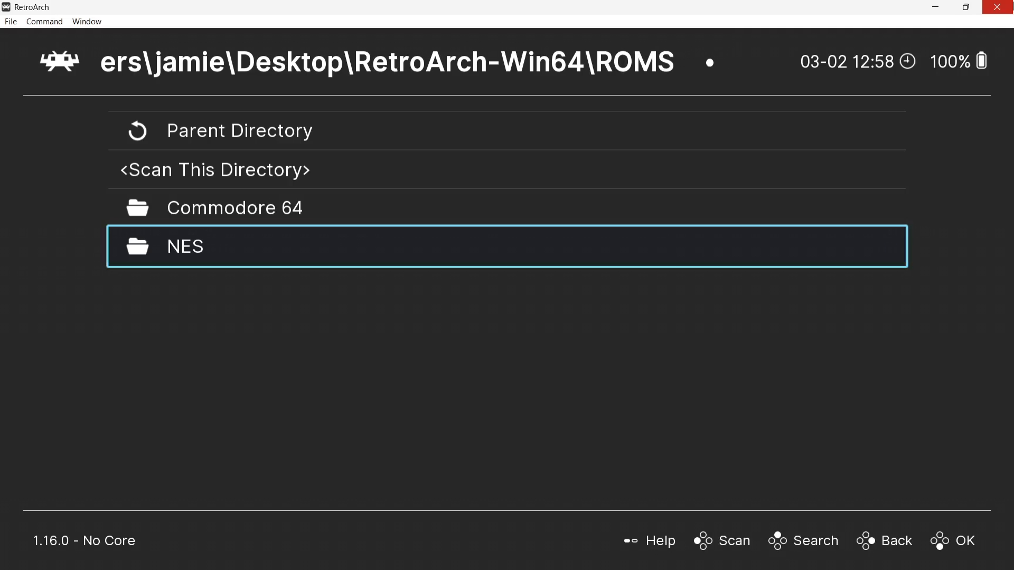
key(Return)
key(Down)
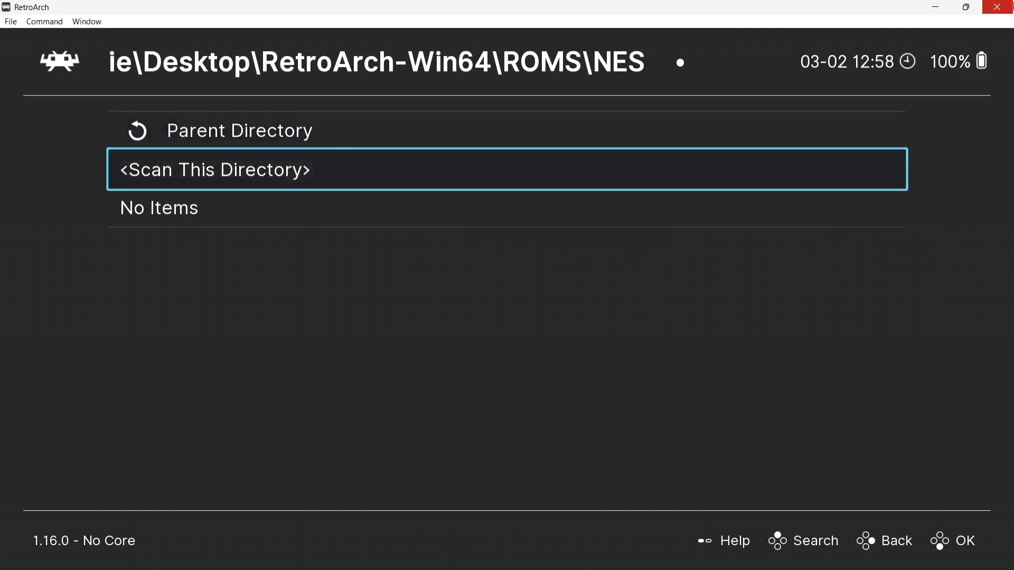
key(Return)
Step: Run the manual scan of the NES folder and return to the Import Content category
key(Up)
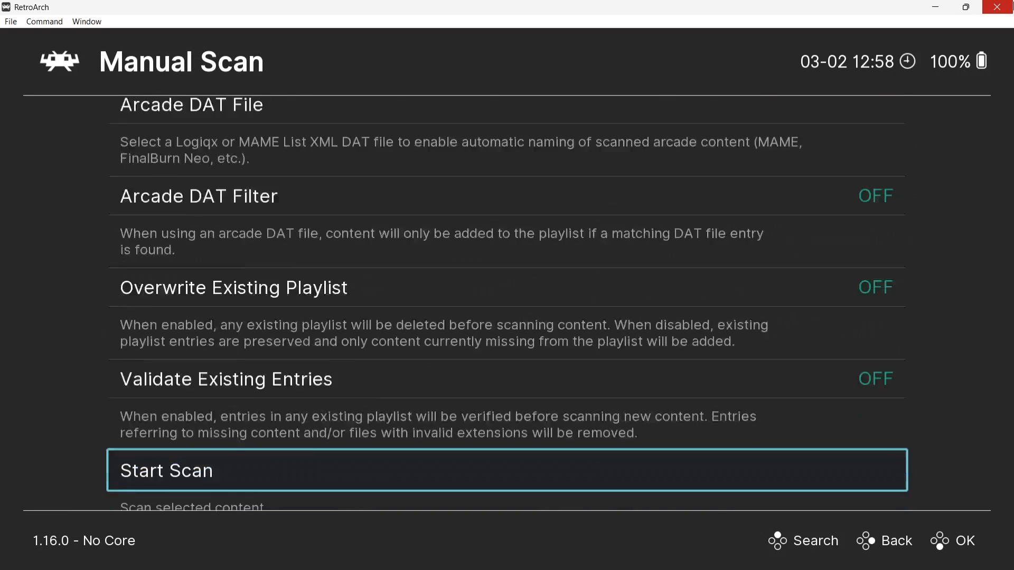
key(Return)
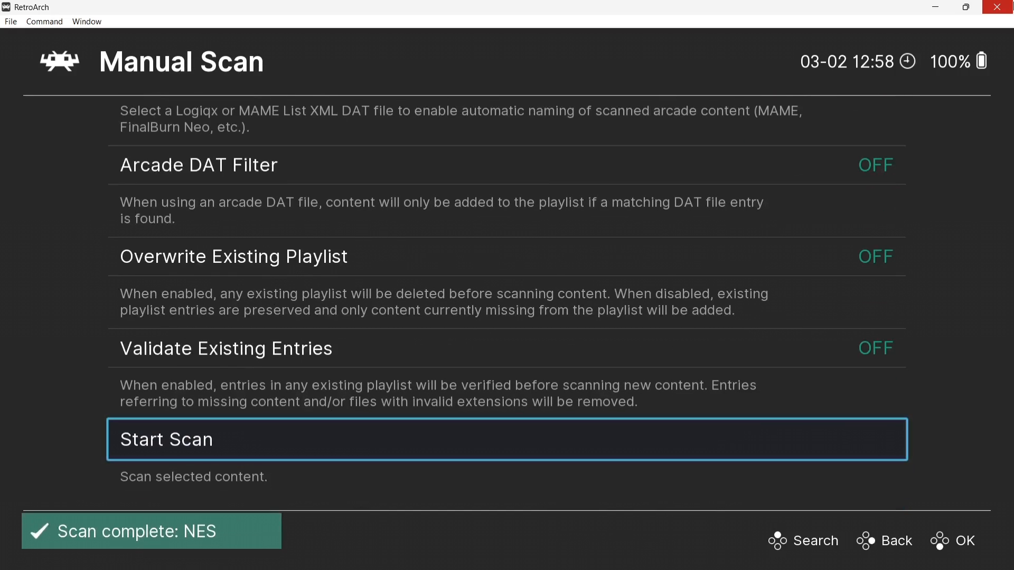
key(BackSpace)
key(BackSpace)
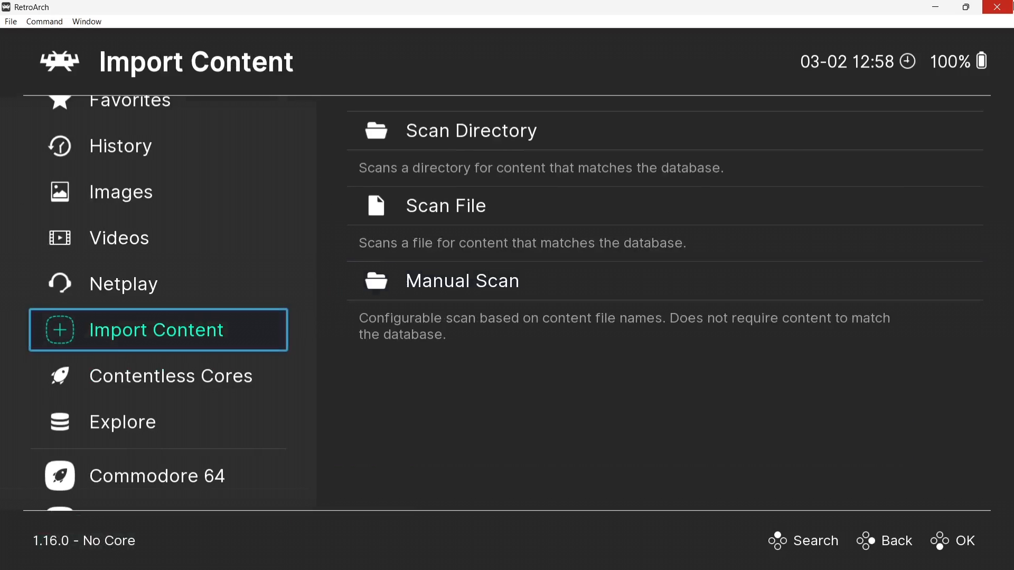
Step: Check the NES playlist's games and view the available options for Chip 'N Dale - Rescue Rangers, leaving them unused
key(Down)
key(Down)
key(Down)
key(Down)
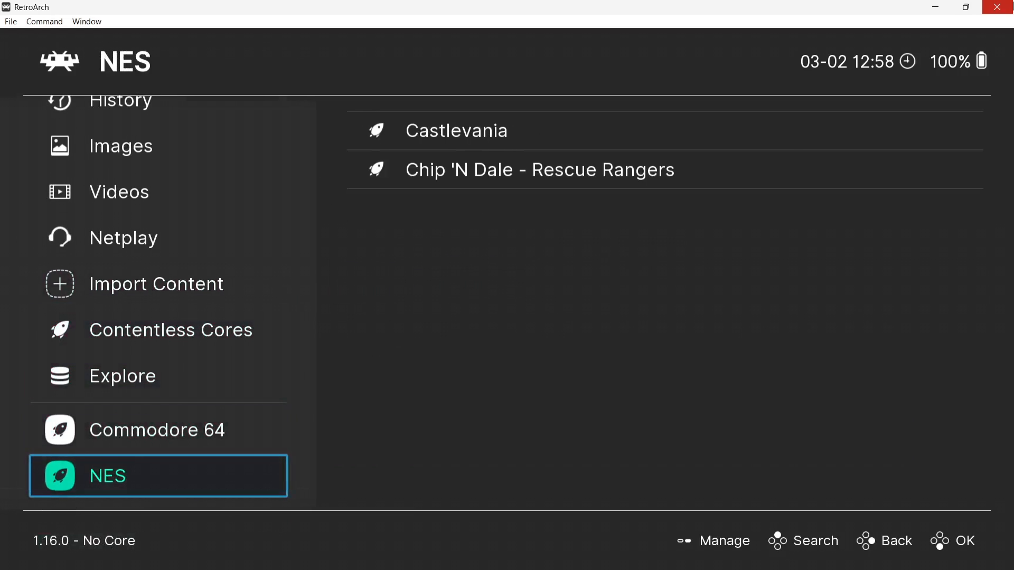
key(Right)
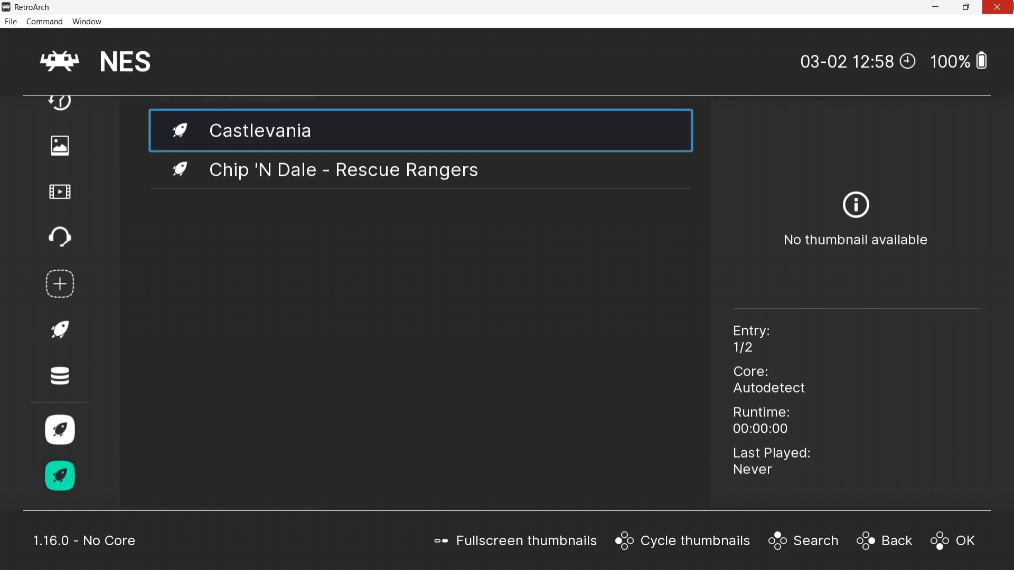
key(Down)
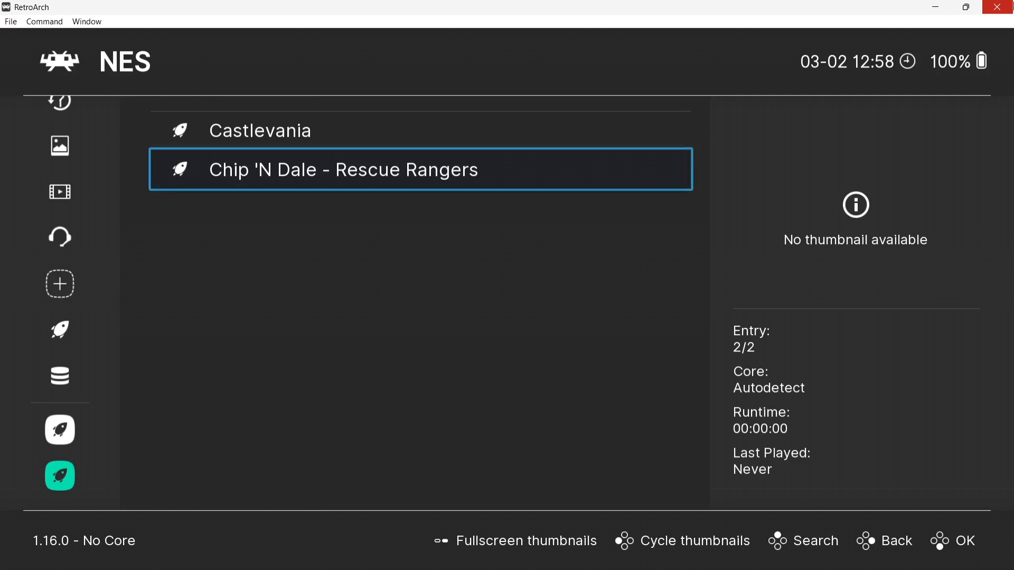
key(Return)
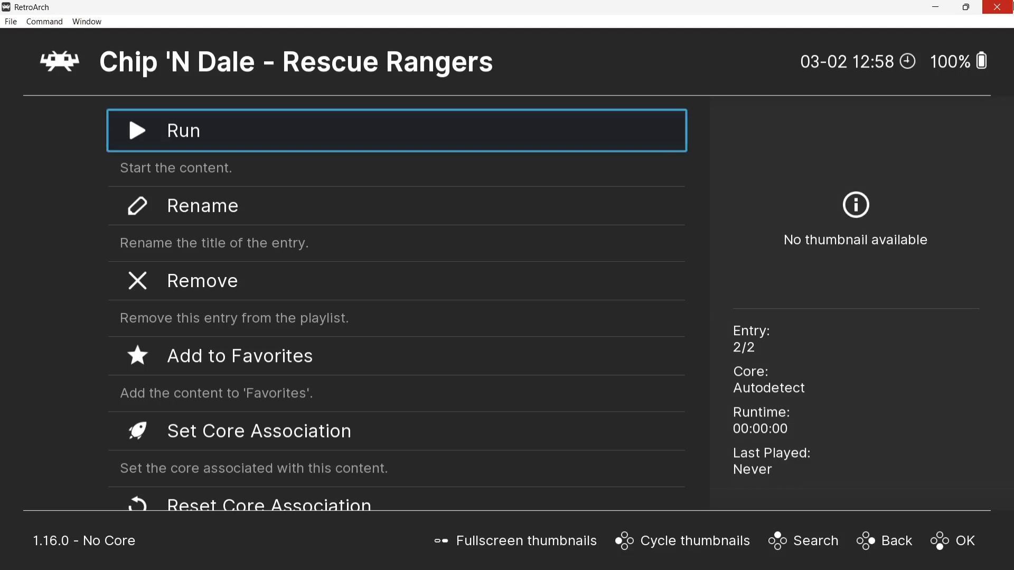
key(BackSpace)
key(Left)
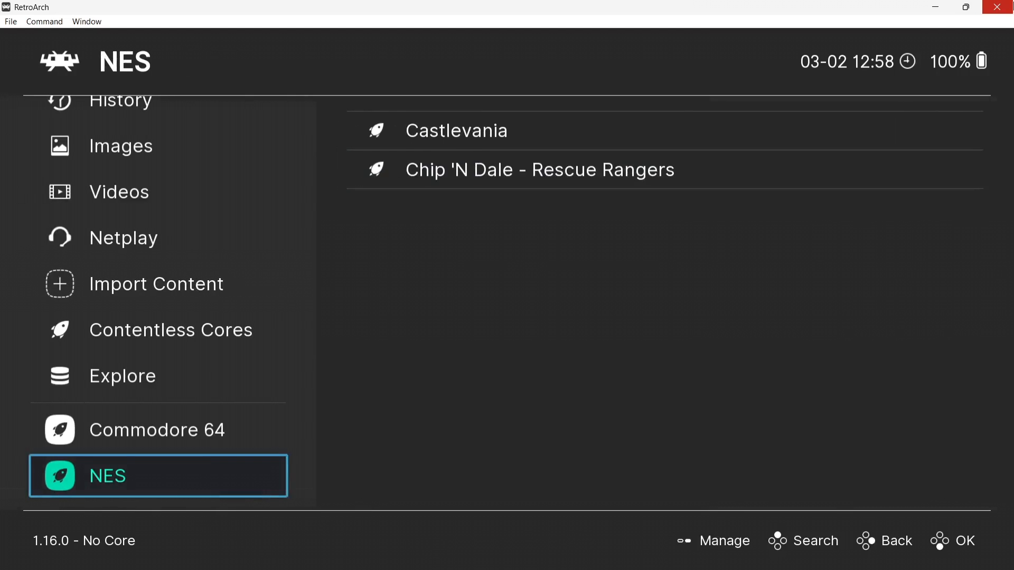
Step: Return to the Main Menu and open the Core Downloader in the Online Updater
key(Up)
key(Up)
key(Up)
key(Up)
key(Up)
key(Up)
key(Up)
key(Up)
key(Up)
key(Up)
key(Up)
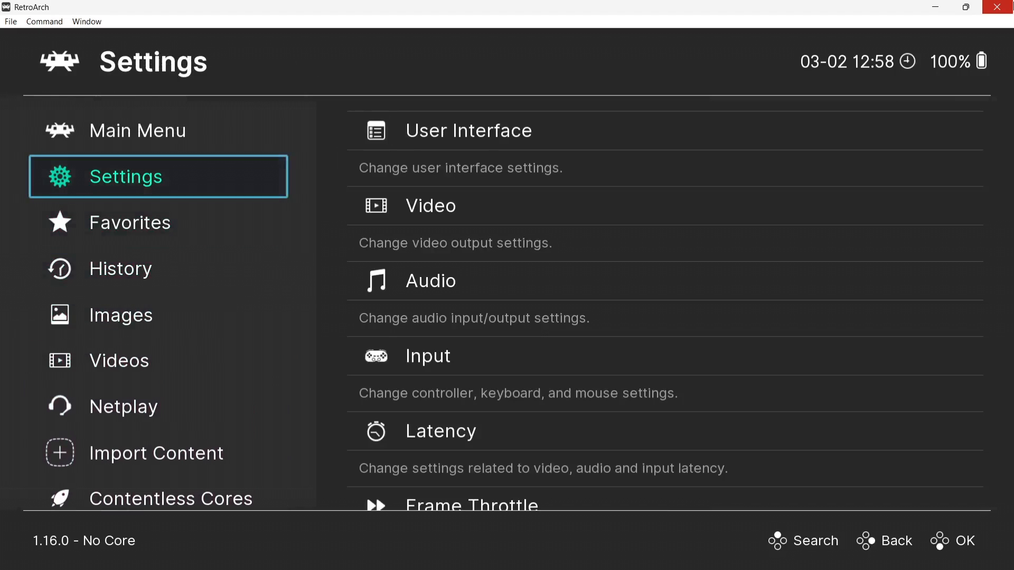
key(Right)
key(Down)
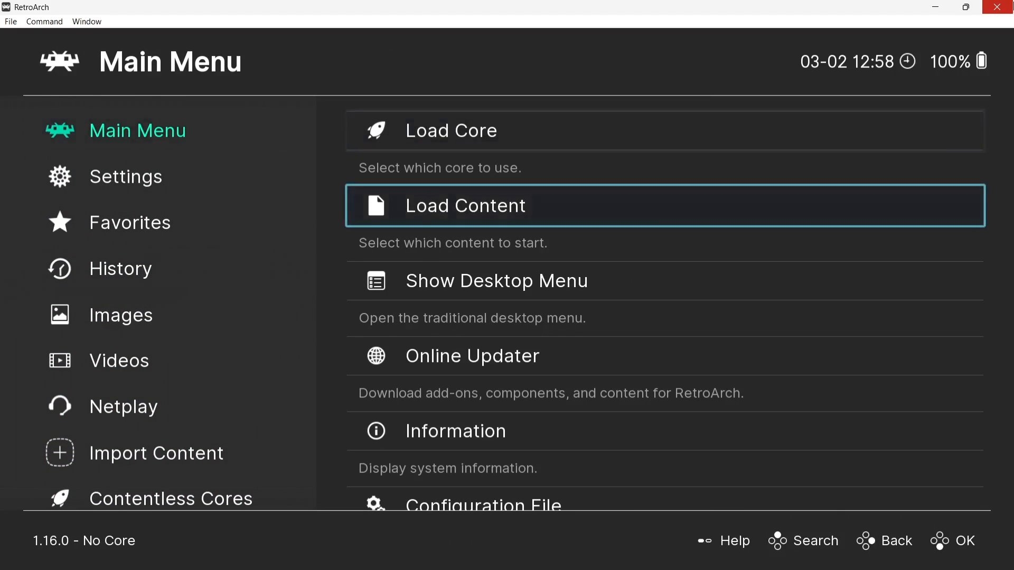
key(Down)
key(Down)
key(Return)
key(Return)
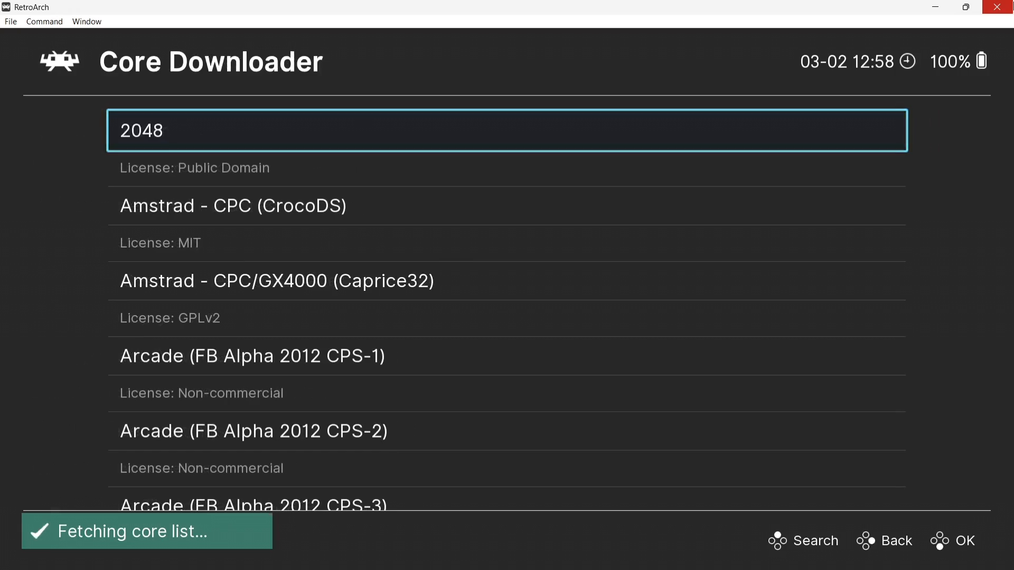
Step: Download the Nintendo - NES / Famicom (Nestopia UE) core from the Core Downloader list
key(Down)
key(Down)
key(Down)
key(Down)
key(Down)
key(Down)
key(Down)
key(Down)
key(Down)
key(Down)
key(Down)
key(Down)
key(Down)
key(Down)
key(Down)
key(Down)
key(Down)
key(Down)
key(Down)
key(Down)
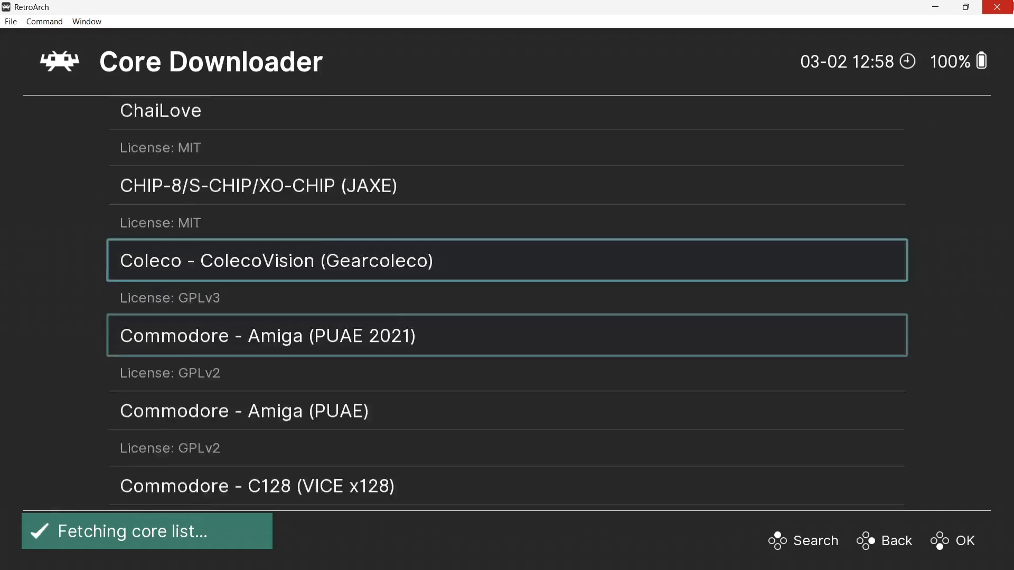
key(Down)
key(Down)
key(Down)
key(Down)
key(Down)
key(Down)
key(Down)
key(Down)
key(Down)
key(Down)
key(Down)
key(Down)
key(Down)
key(Down)
key(Down)
key(Down)
key(Down)
key(Down)
key(Down)
key(Down)
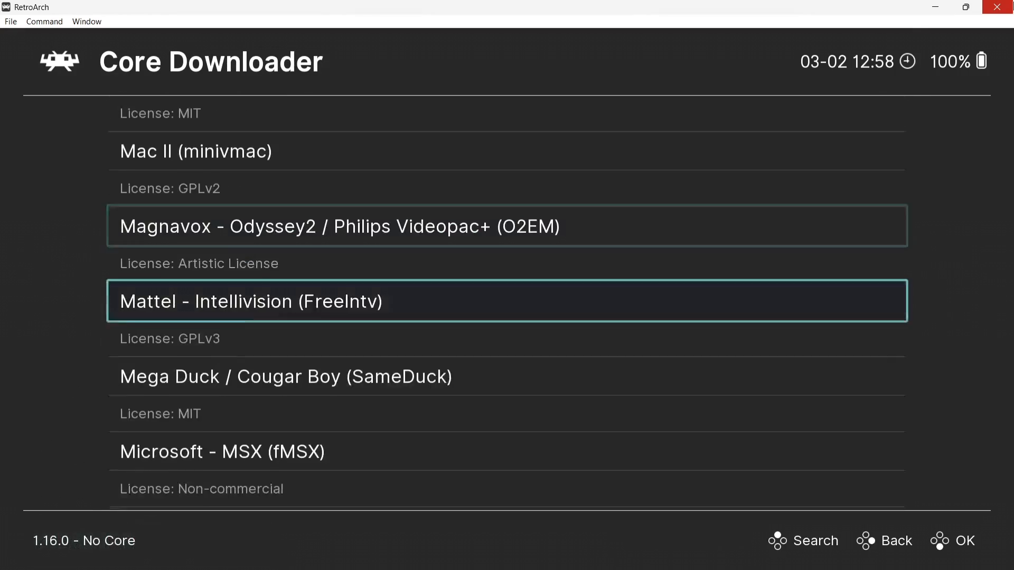
key(Down)
key(Down)
key(Down)
key(Down)
key(Down)
key(Down)
key(Down)
key(Down)
key(Down)
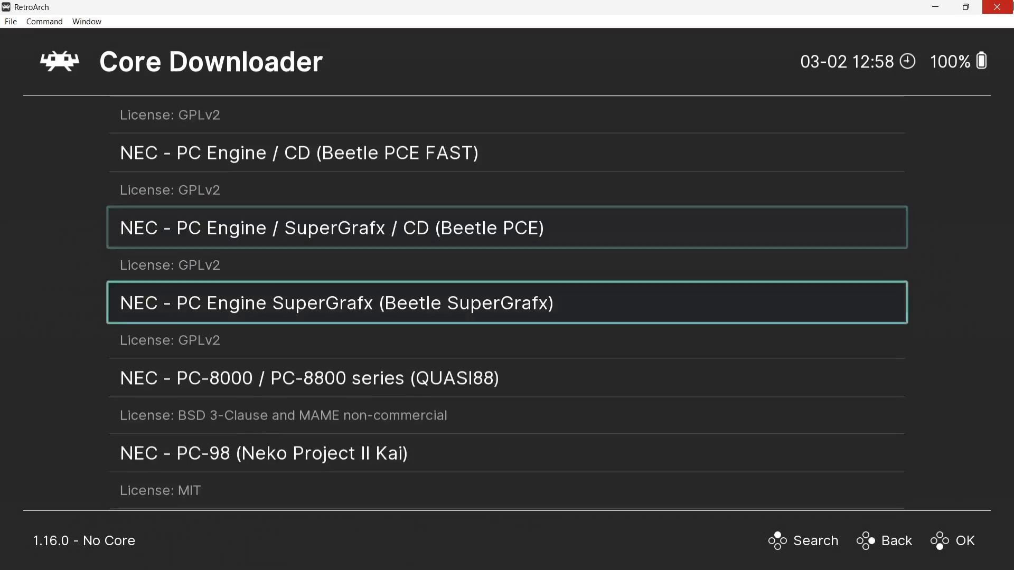
key(Down)
key(Down)
key(Down)
key(Down)
key(Down)
key(Down)
key(Down)
key(Down)
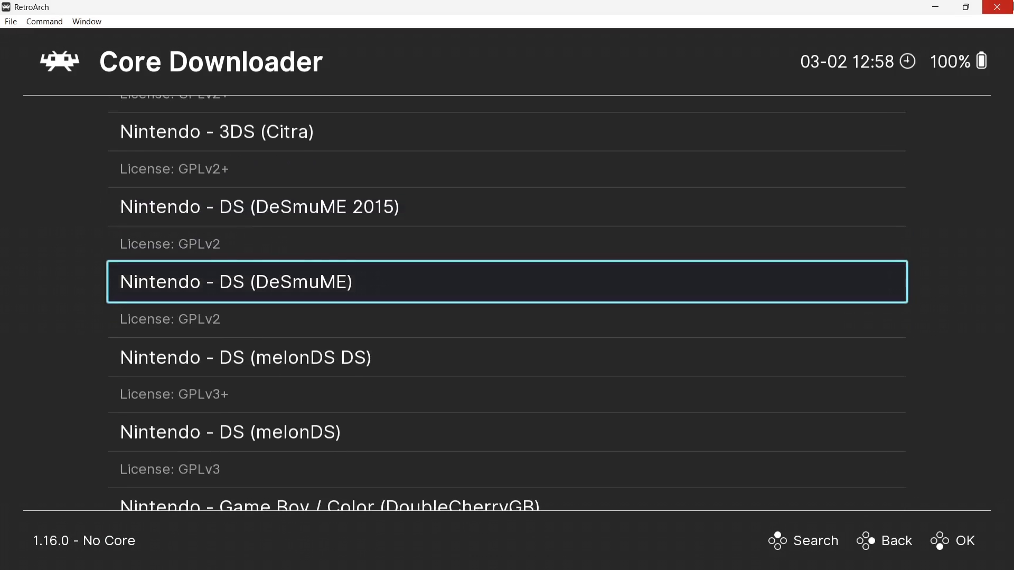
key(Down)
key(Down)
key(Down)
key(Down)
key(Down)
key(Down)
key(Down)
key(Down)
key(Down)
key(Down)
key(Down)
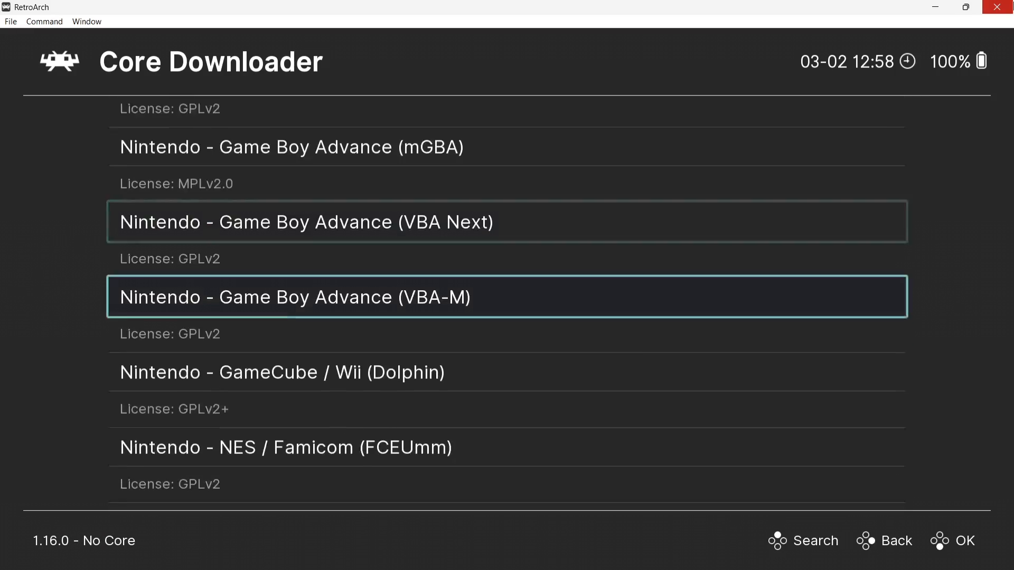
key(Down)
key(Down)
key(Down)
key(Down)
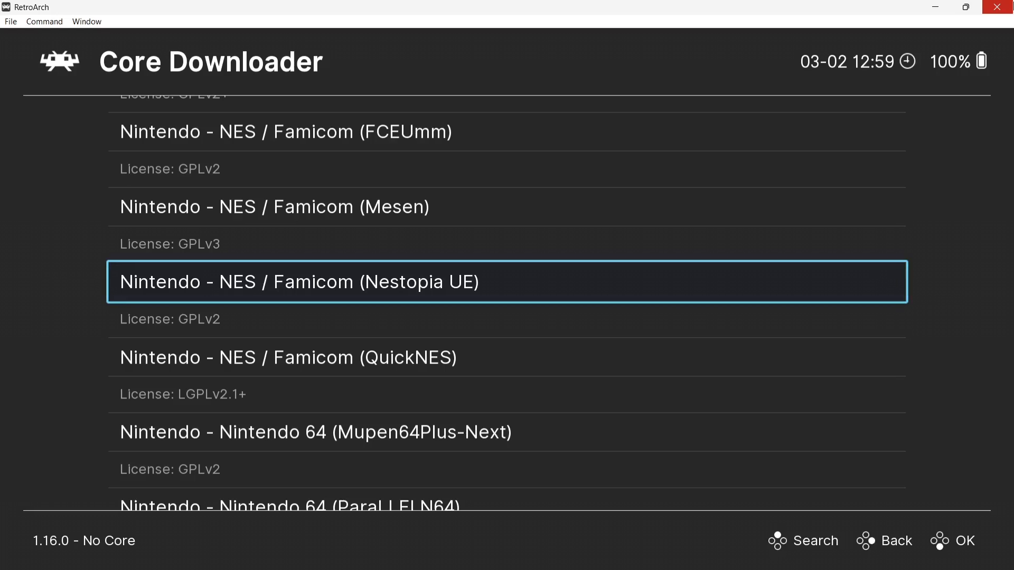
key(Return)
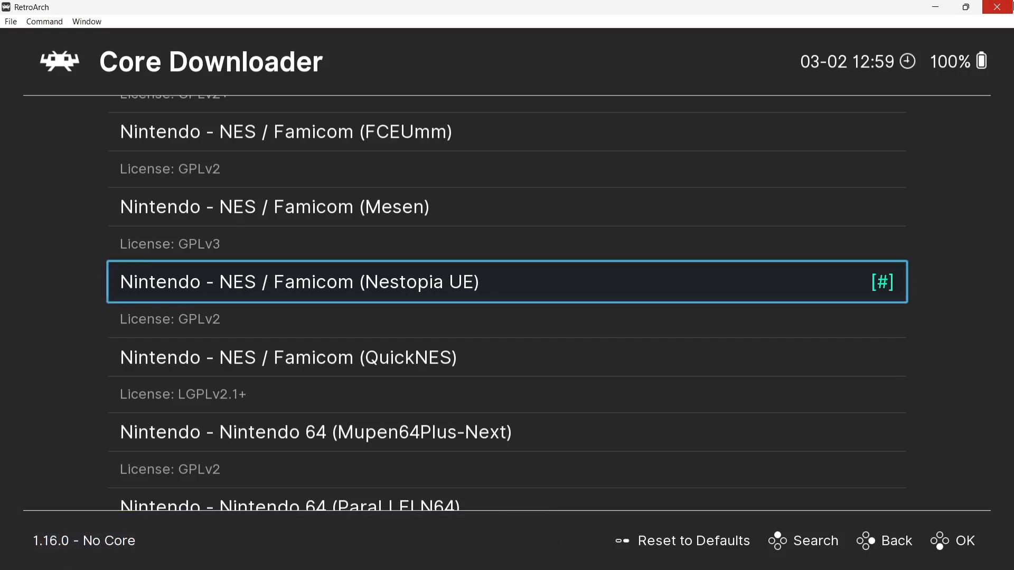
Step: Return to the NES playlist and open the entry for Chip 'N Dale - Rescue Rangers
key(BackSpace)
key(BackSpace)
key(Left)
key(Down)
key(Down)
key(Down)
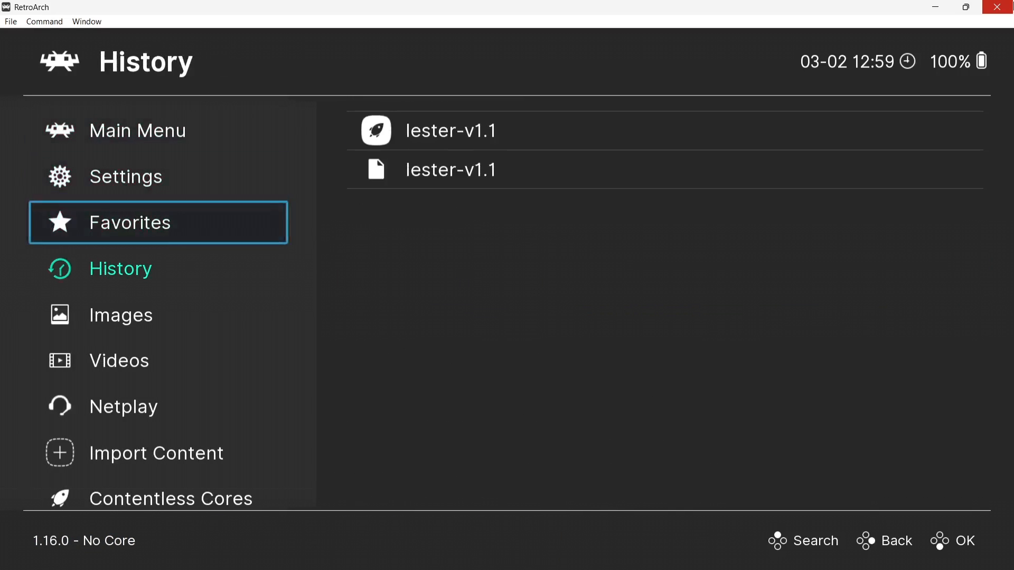
key(Down)
key(Down)
key(Down)
key(Down)
key(Down)
key(Down)
key(Down)
key(Down)
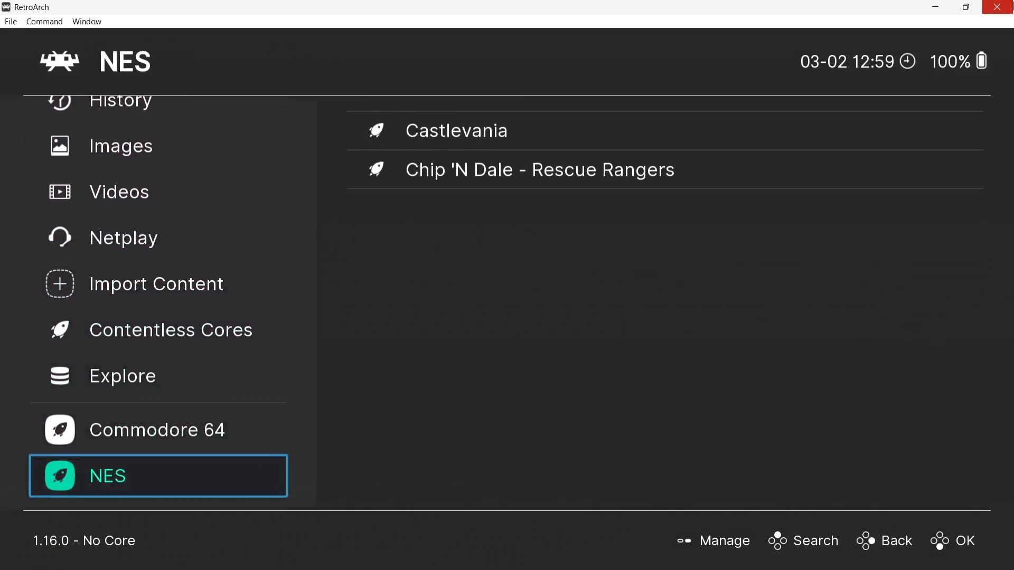
key(Right)
key(Down)
key(Return)
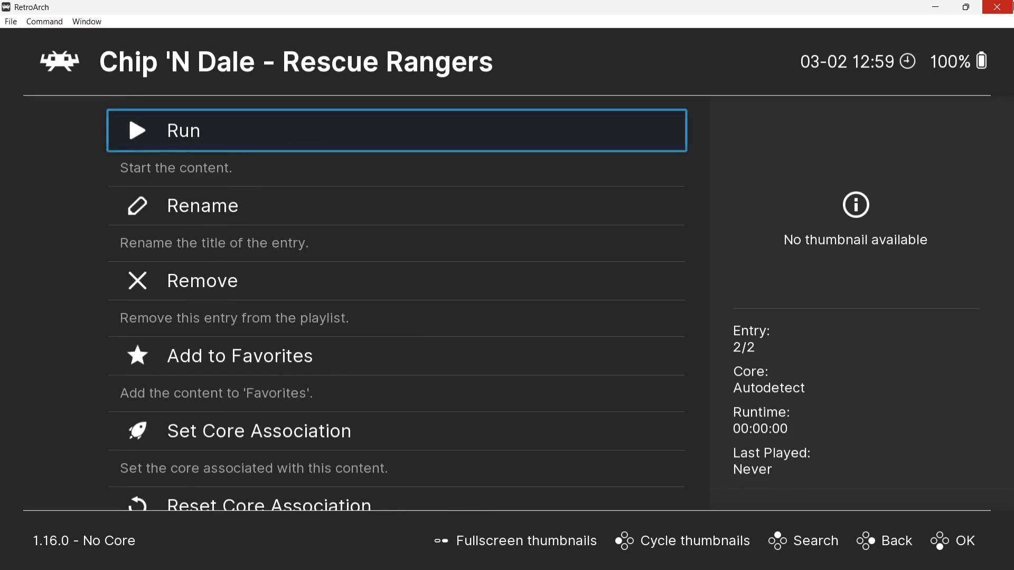
Step: Set the game's core association to Nintendo - NES / Famicom (Nestopia UE)
key(Down)
key(Down)
key(Down)
key(Down)
key(Return)
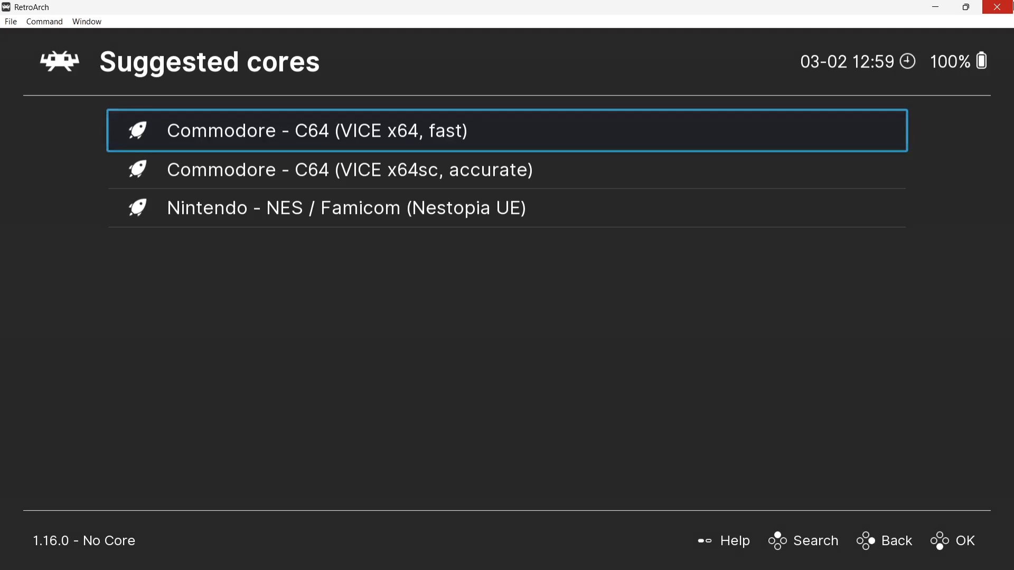
key(Down)
key(Down)
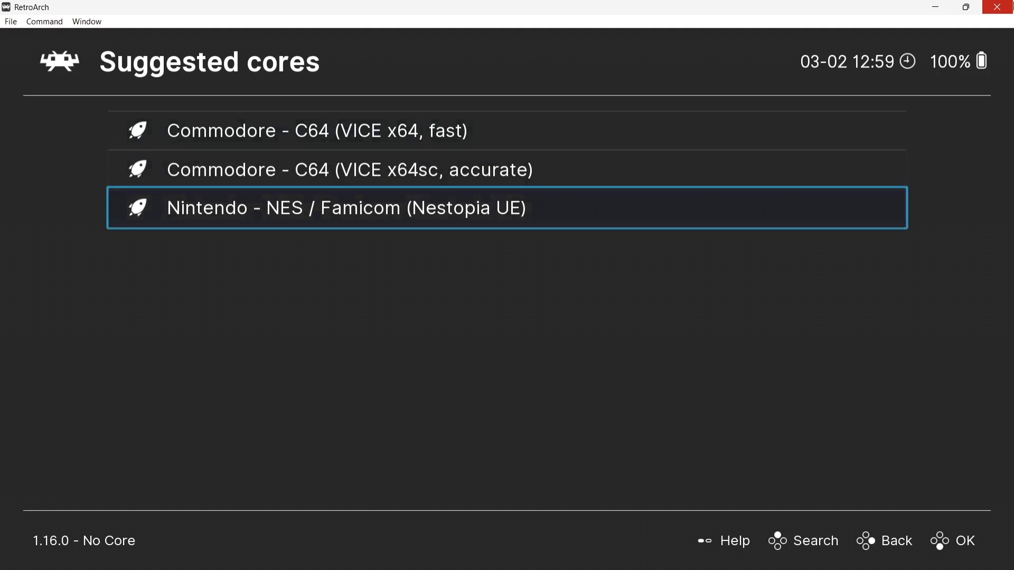
key(Return)
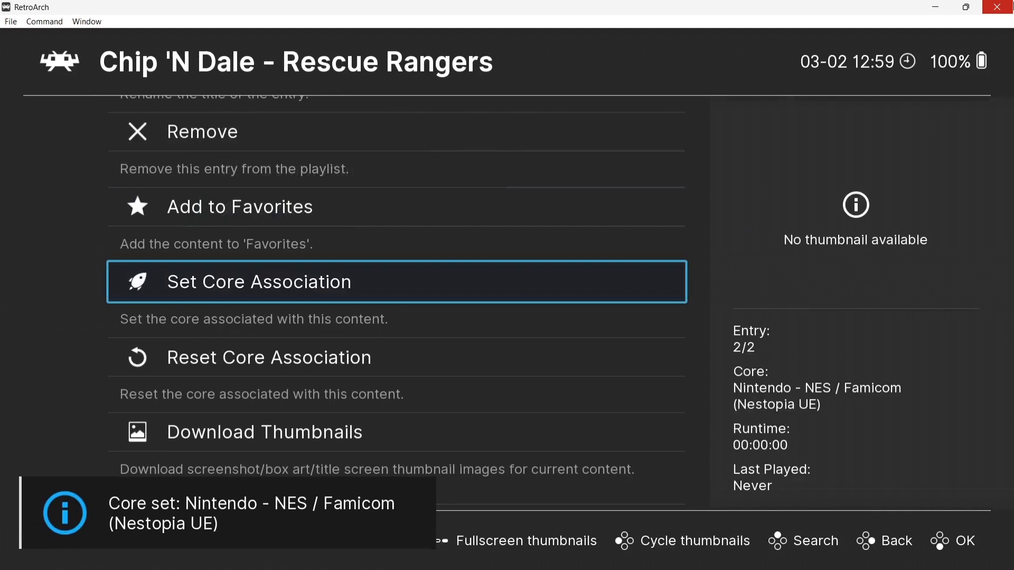
Step: Run Chip 'N Dale - Rescue Rangers and start a new game as Chip
key(Up)
key(Up)
key(Up)
key(Up)
key(Up)
key(Down)
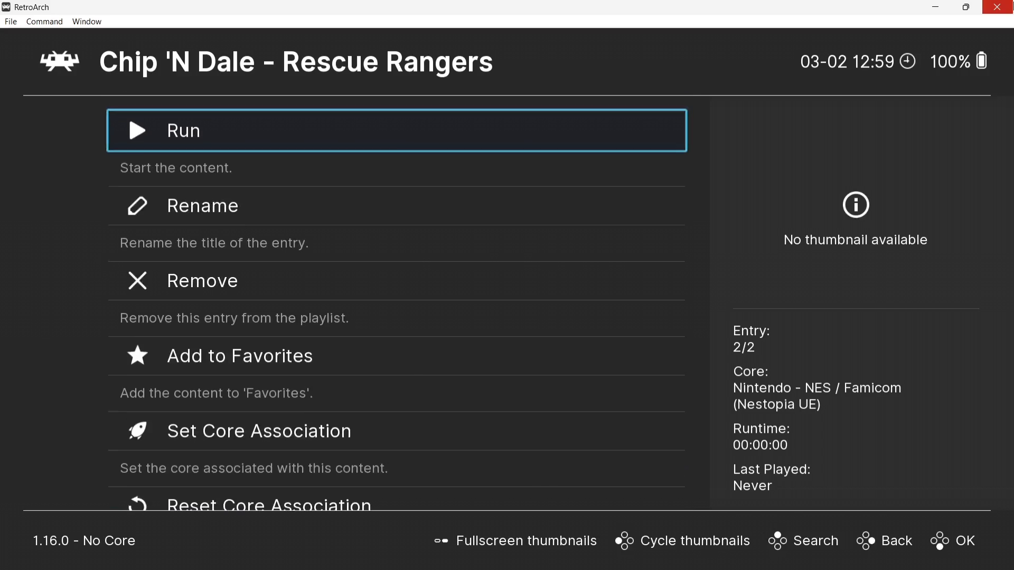
key(Return)
key(Return)
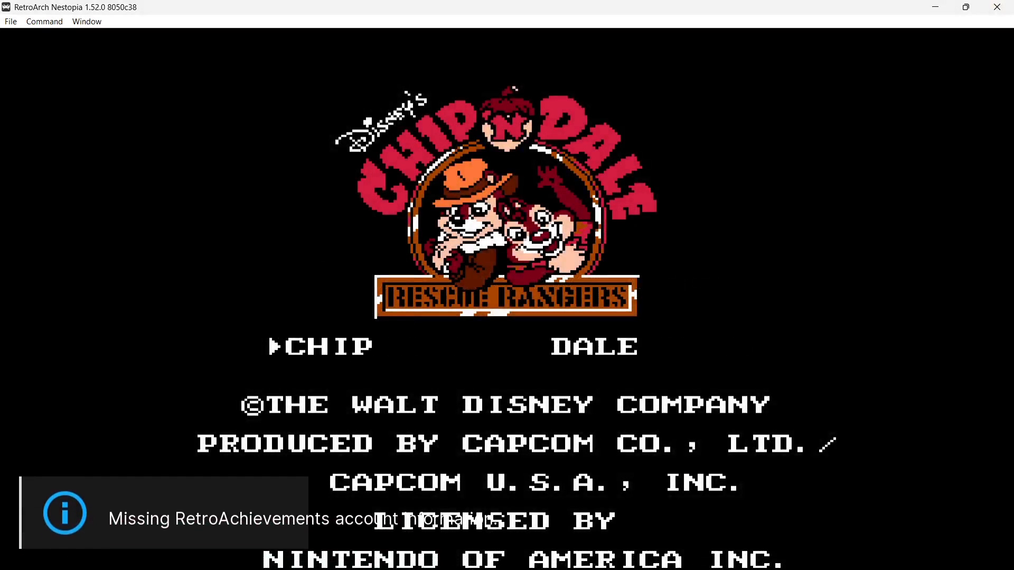
key(Return)
key(Return)
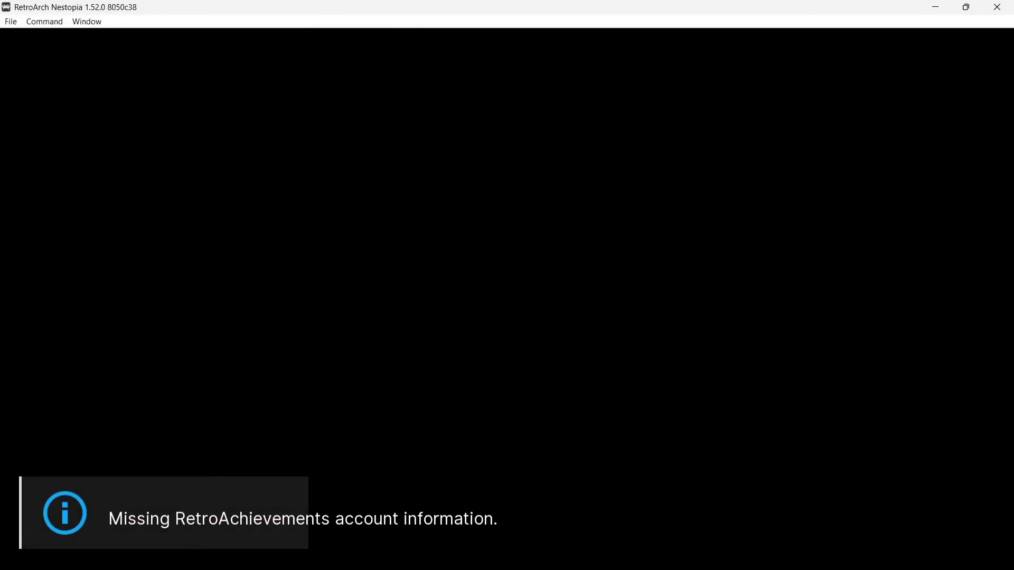
Step: Play the opening of the first level, moving past the trash can, handling crates and climbing onto the fence
key(Right)
key(Left)
key(z)
key(z)
key(Right)
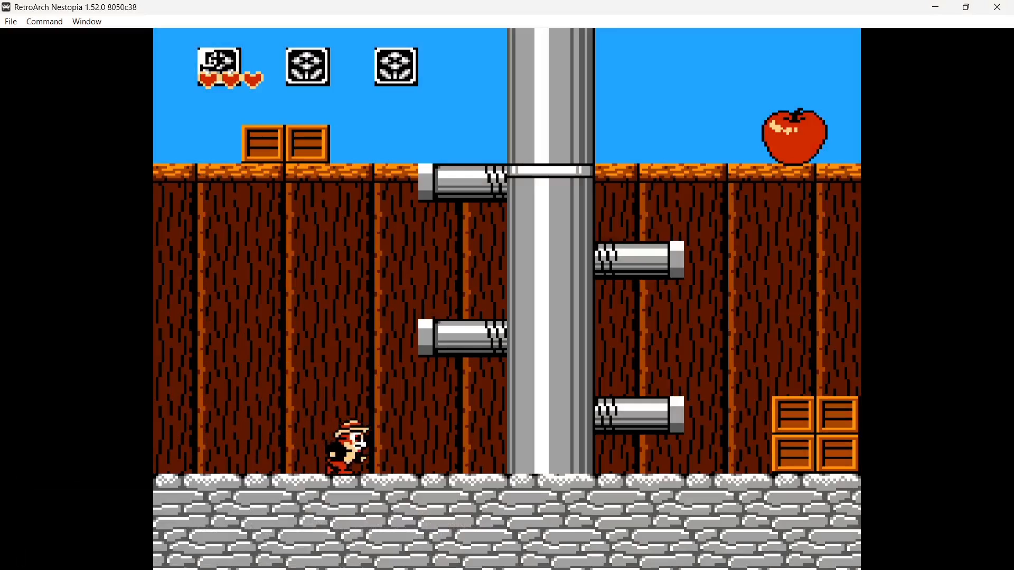
key(x)
key(Left)
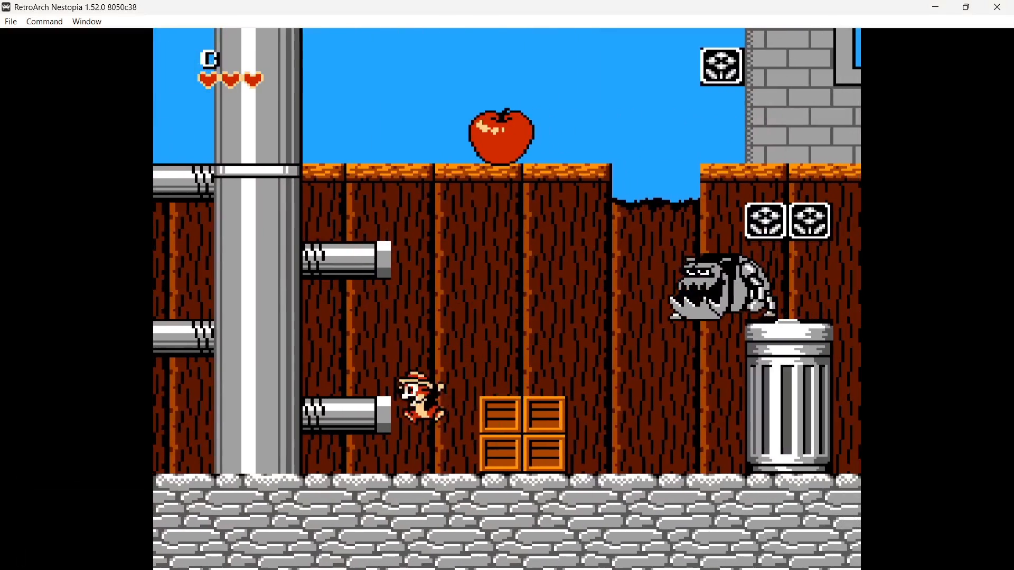
key(Right)
key(z)
key(z)
key(Left)
key(Right)
key(x)
key(z)
key(z)
key(z)
key(z)
key(Right)
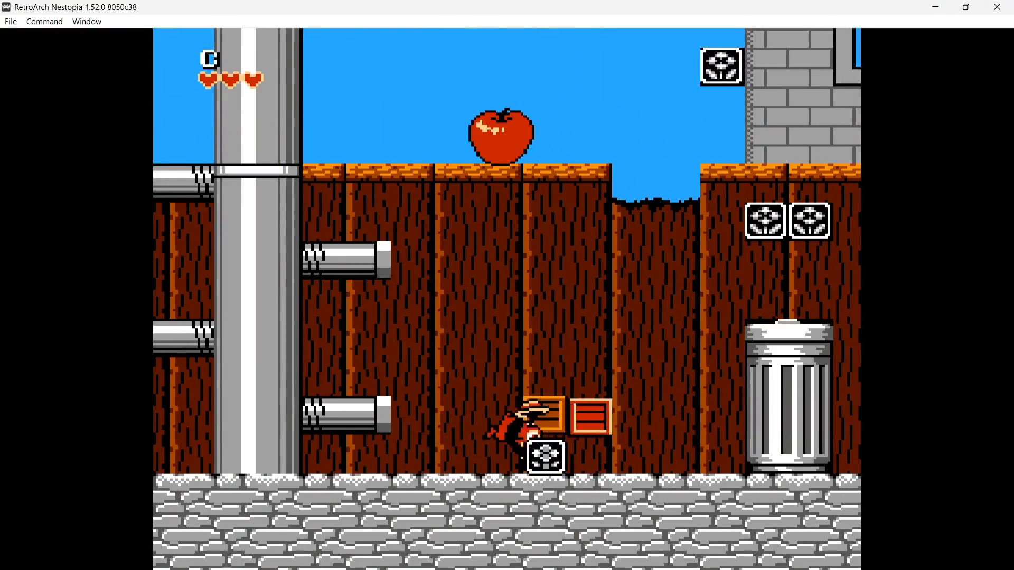
key(z)
key(x)
key(z)
key(Right)
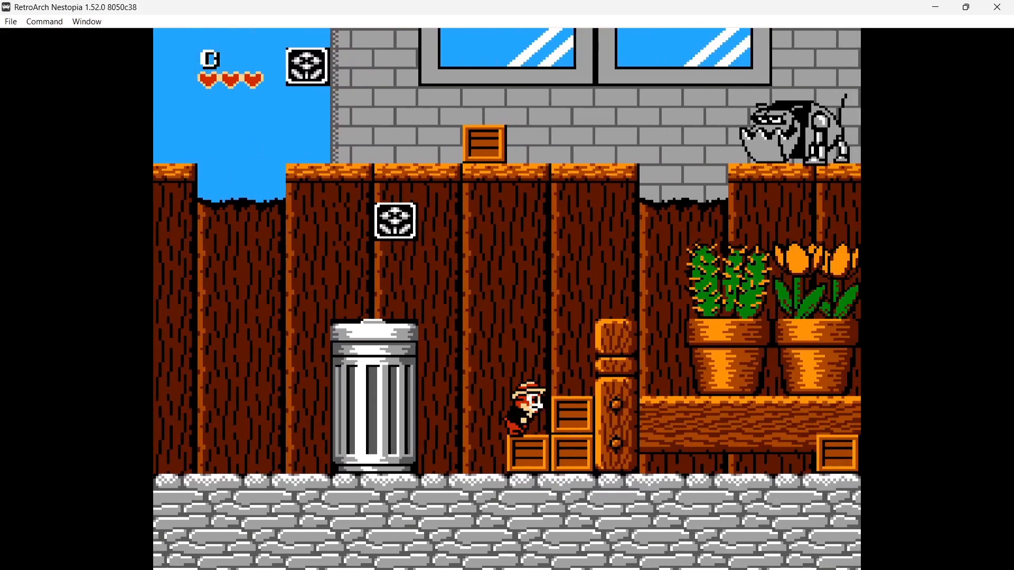
key(z)
key(x)
key(Down)
Step: Bring up the Quick Menu over the running game and open its Cheats settings
key(F1)
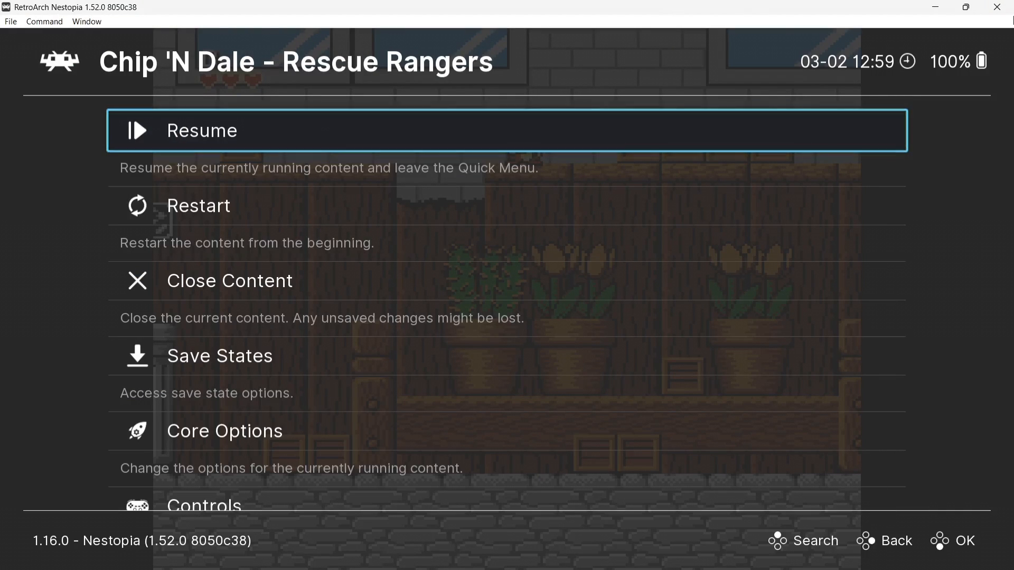
key(Down)
key(Down)
key(Down)
key(Down)
key(Down)
key(Down)
key(Down)
key(Down)
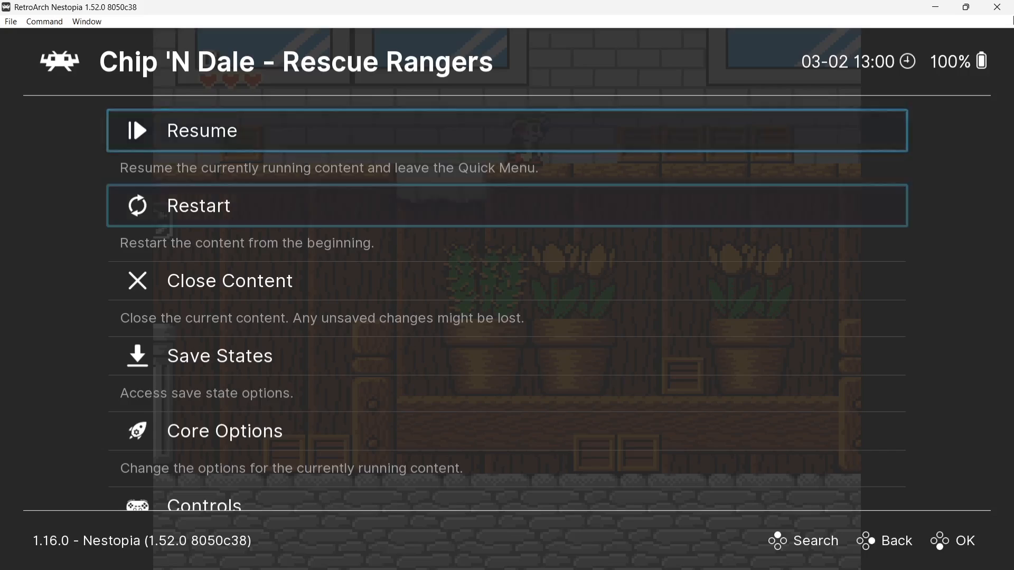
key(Down)
key(Down)
key(Down)
key(Down)
key(Down)
key(Down)
key(Down)
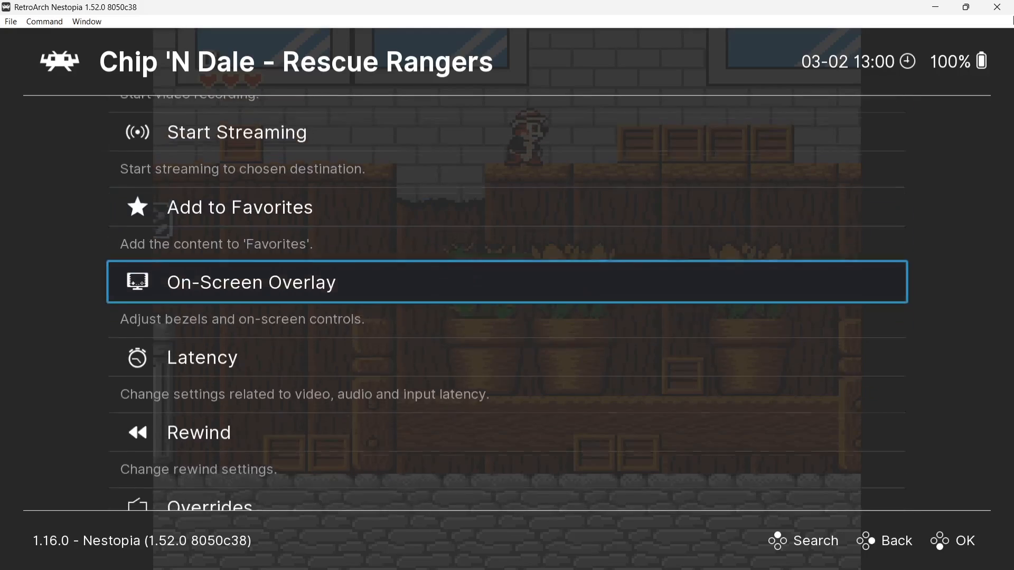
key(Return)
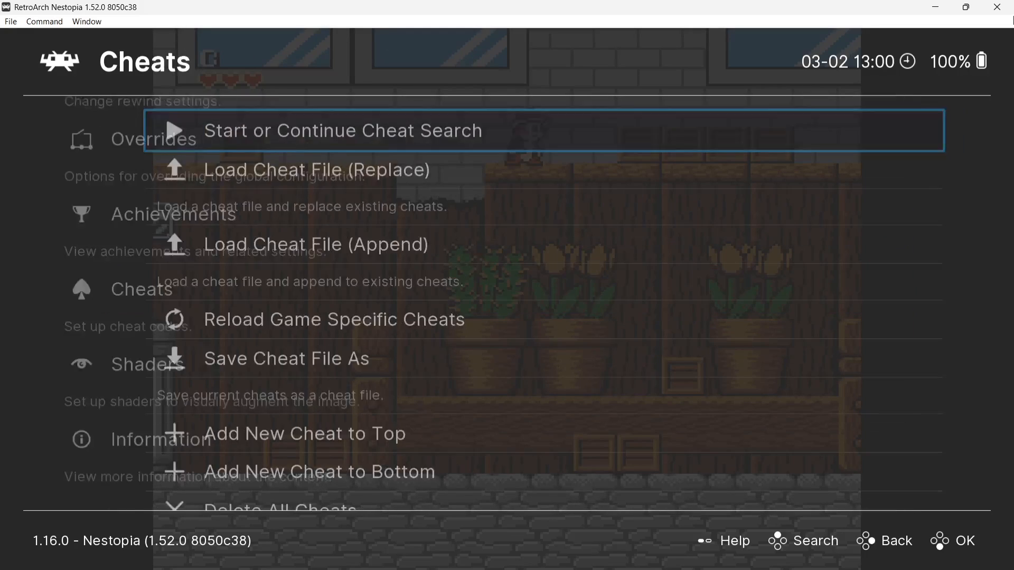
Step: Start loading a cheat file in Replace mode and open the Nintendo - Nintendo Entertainment System cheats folder
key(Down)
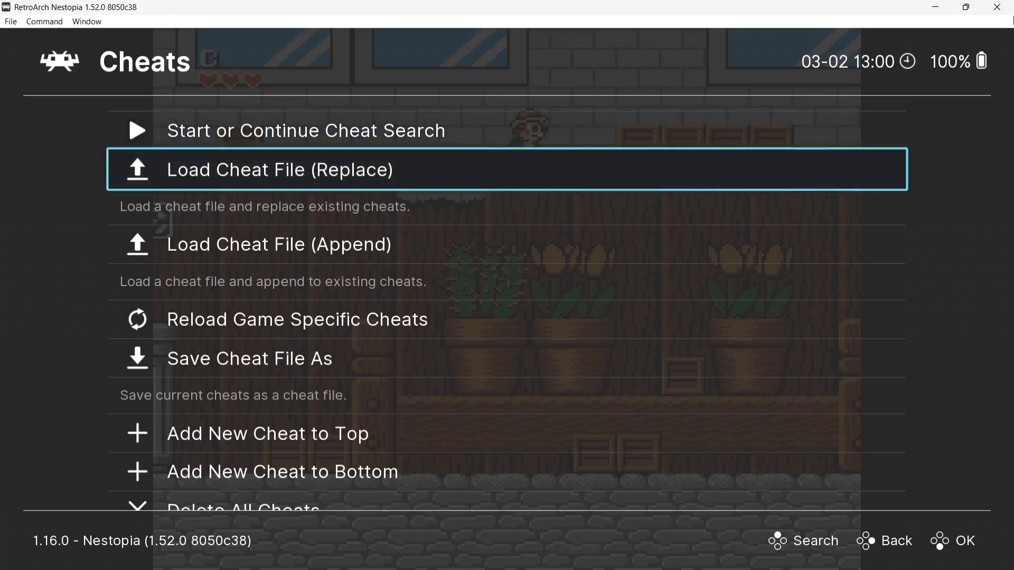
key(Return)
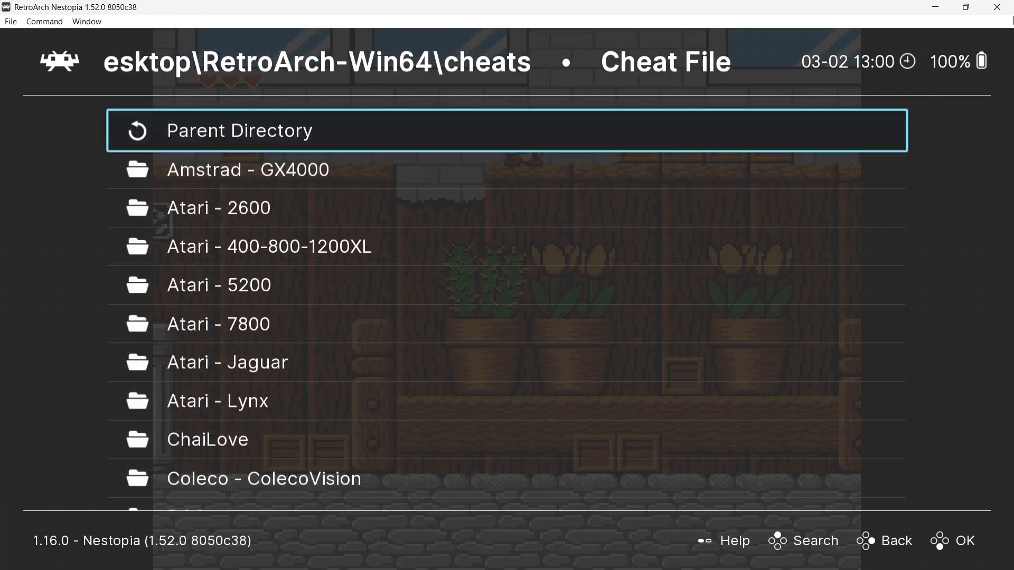
key(Down)
key(Down)
key(Down)
key(Down)
key(Down)
key(Down)
key(Down)
key(Down)
key(Down)
key(Down)
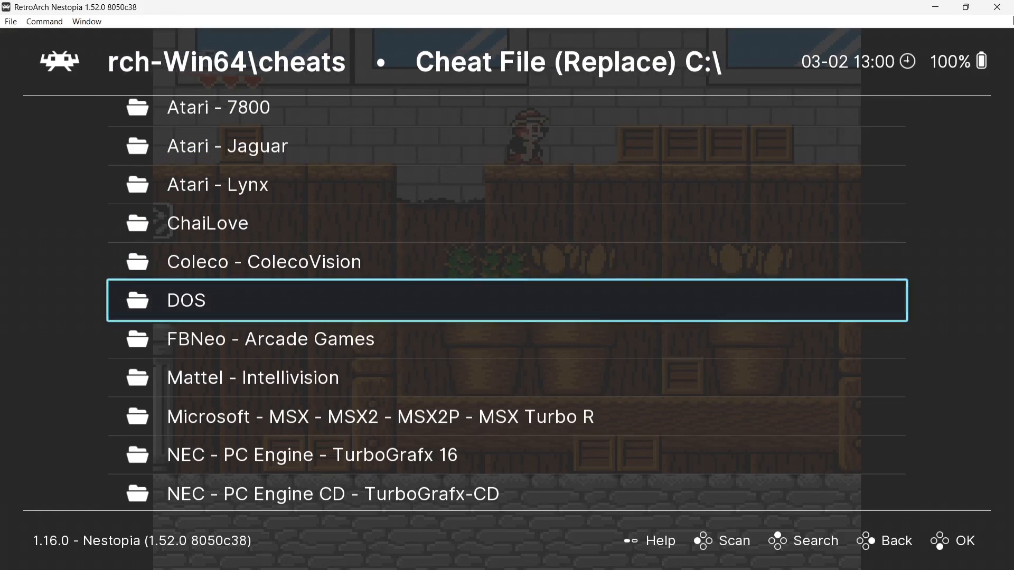
key(Down)
key(Down)
key(Down)
key(Down)
key(Down)
key(Down)
key(Down)
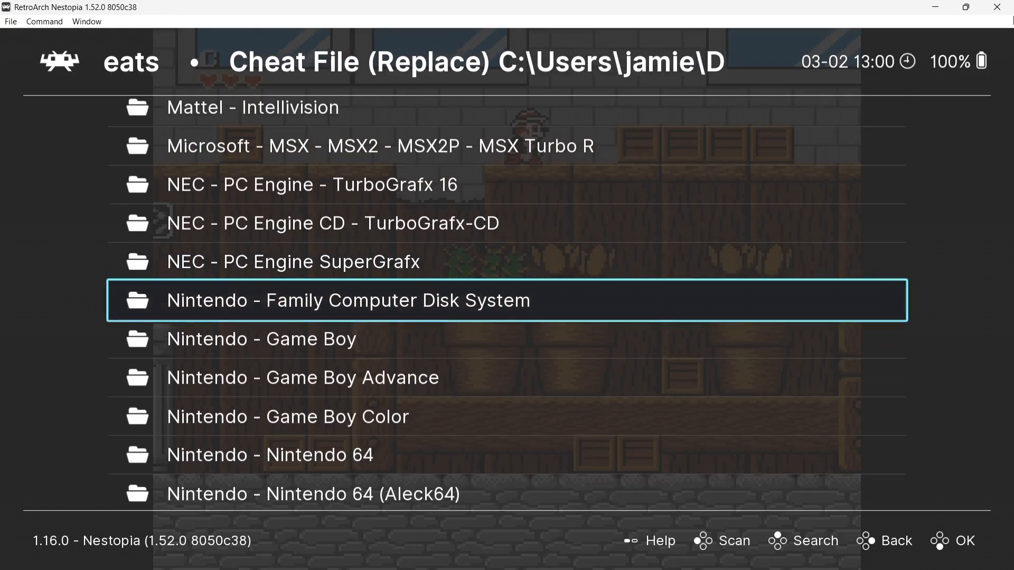
key(Down)
key(Down)
key(Down)
key(Down)
key(Down)
key(Down)
key(Down)
key(Down)
key(Down)
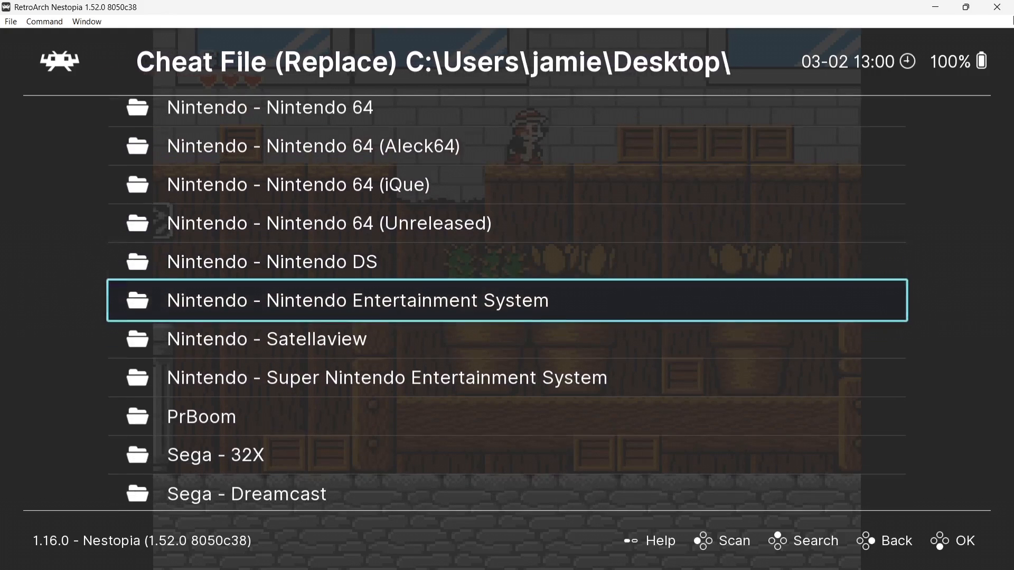
key(Return)
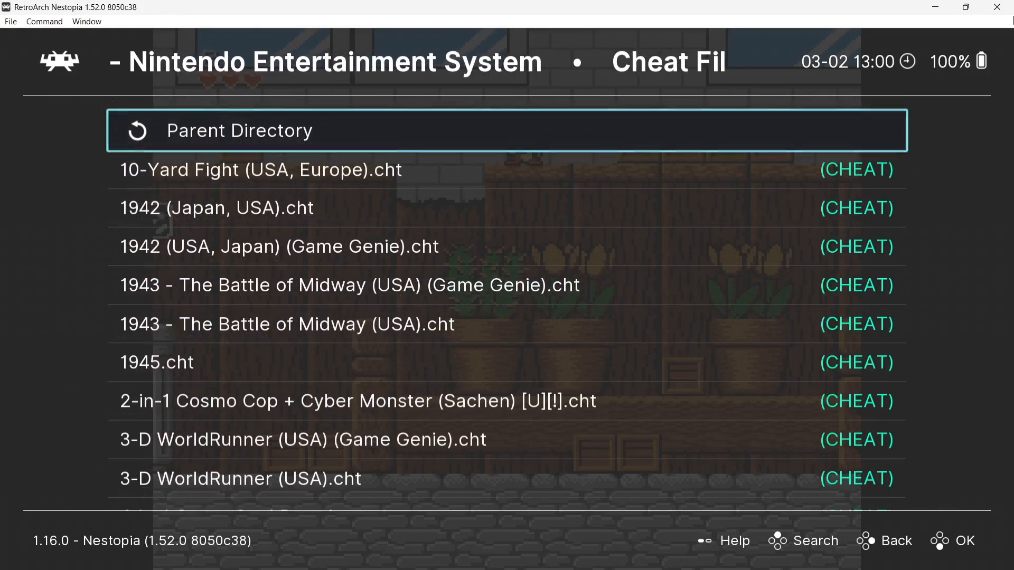
Step: Load the cheat file "Chip 'n Dale - Rescue Rangers (USA).cht", replacing the existing cheats
key(Down)
key(Down)
key(Down)
key(Down)
key(Down)
key(Down)
key(Down)
key(Down)
key(Down)
key(Down)
key(Down)
key(Down)
key(Down)
key(Down)
key(Down)
key(Down)
key(Down)
key(Down)
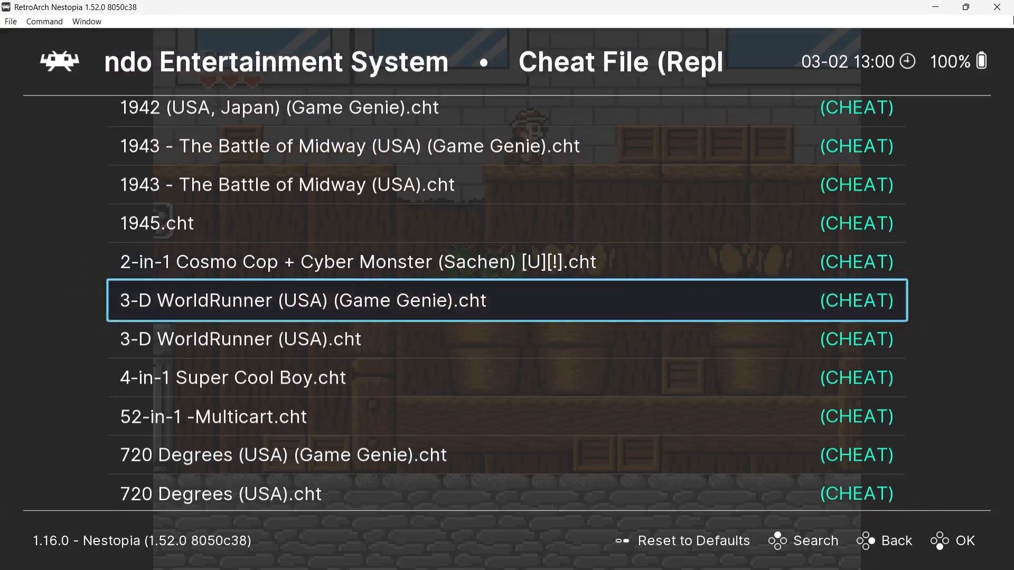
key(Down)
key(Down)
key(Down)
key(Down)
key(Down)
key(Down)
key(Down)
key(Down)
key(Down)
key(Down)
key(Down)
key(Down)
key(Down)
key(Down)
key(Down)
key(Down)
key(Down)
key(Down)
key(Down)
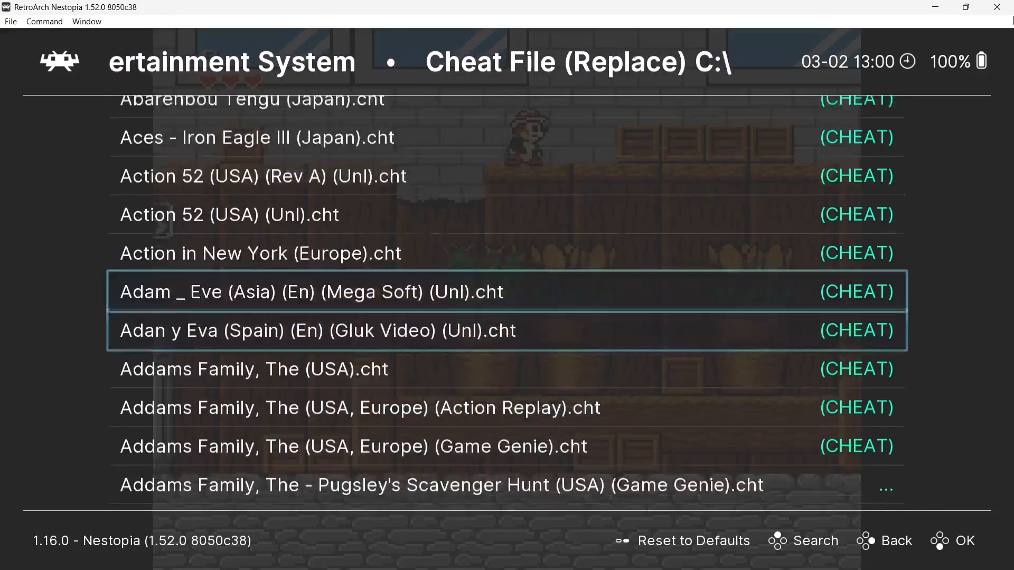
key(Down)
key(Down)
key(Down)
key(Down)
key(Down)
key(Down)
key(Down)
key(Down)
key(Down)
key(Down)
key(Down)
key(Down)
key(Down)
key(Down)
key(Down)
key(Down)
key(Down)
key(Down)
key(Down)
key(Down)
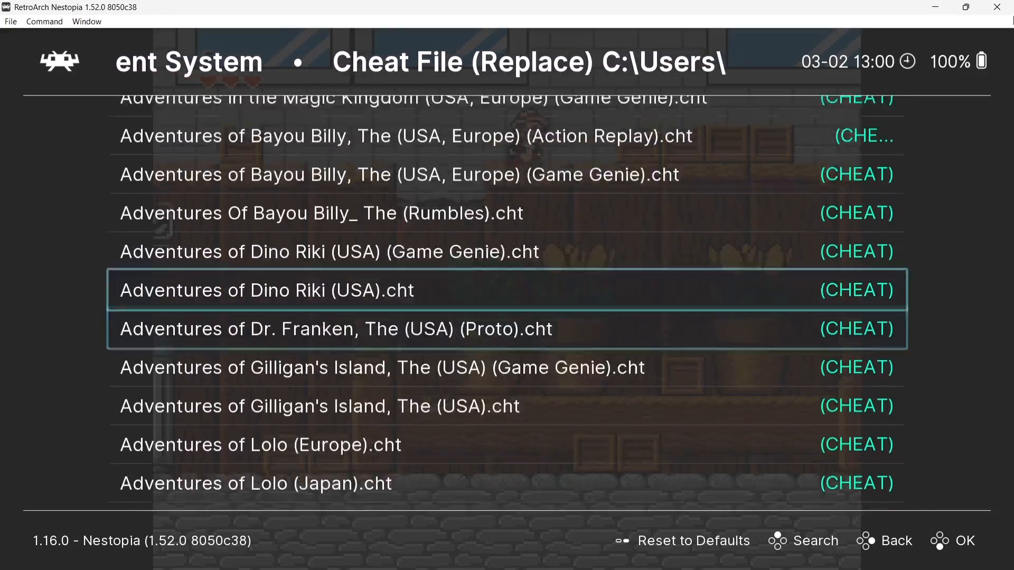
key(Down)
key(Down)
key(Down)
key(Down)
key(Down)
key(Down)
key(Down)
key(Down)
key(Down)
key(Down)
key(Down)
key(Down)
key(Down)
key(Down)
key(Down)
key(Down)
key(Down)
key(Down)
key(Down)
key(Down)
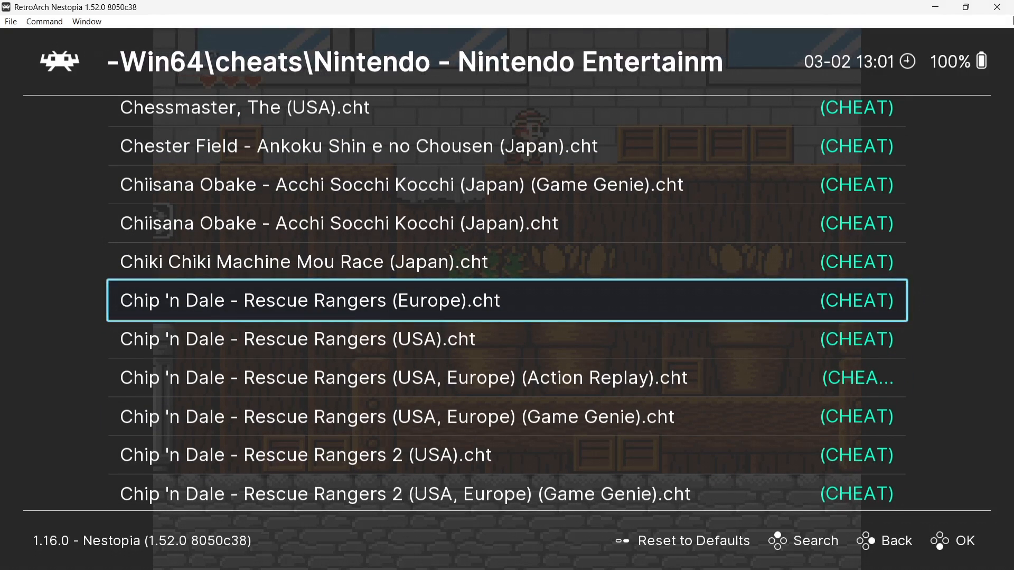
key(Down)
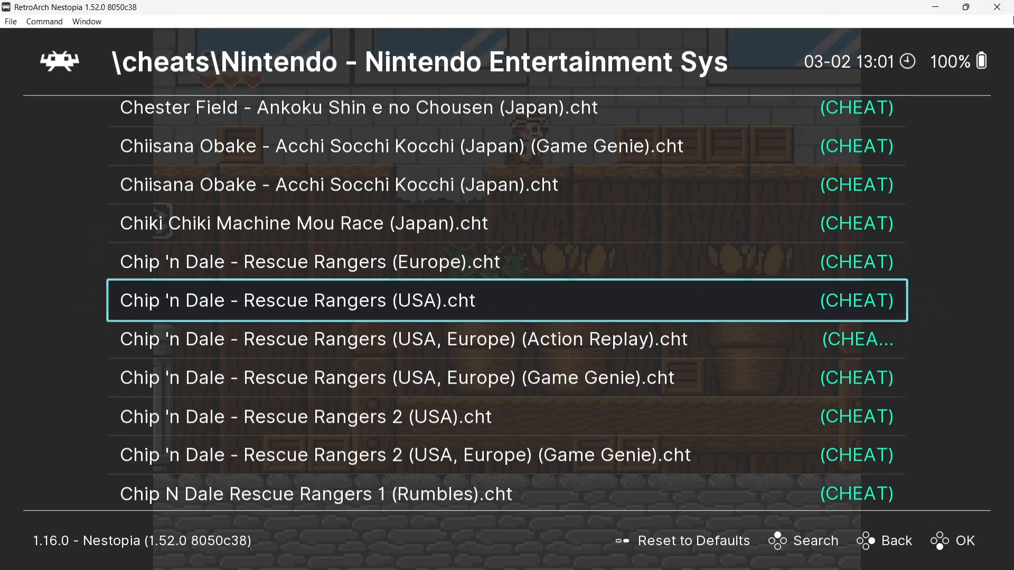
key(Return)
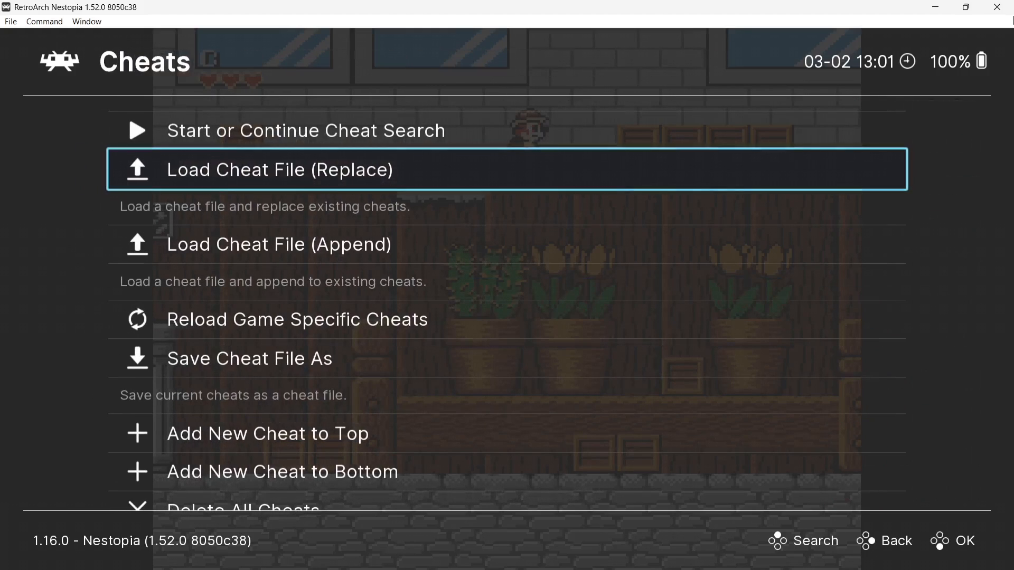
Step: Apply the cheat changes from the newly loaded cheat list
key(Down)
key(Down)
key(Down)
key(Down)
key(Down)
key(Down)
key(Down)
key(Down)
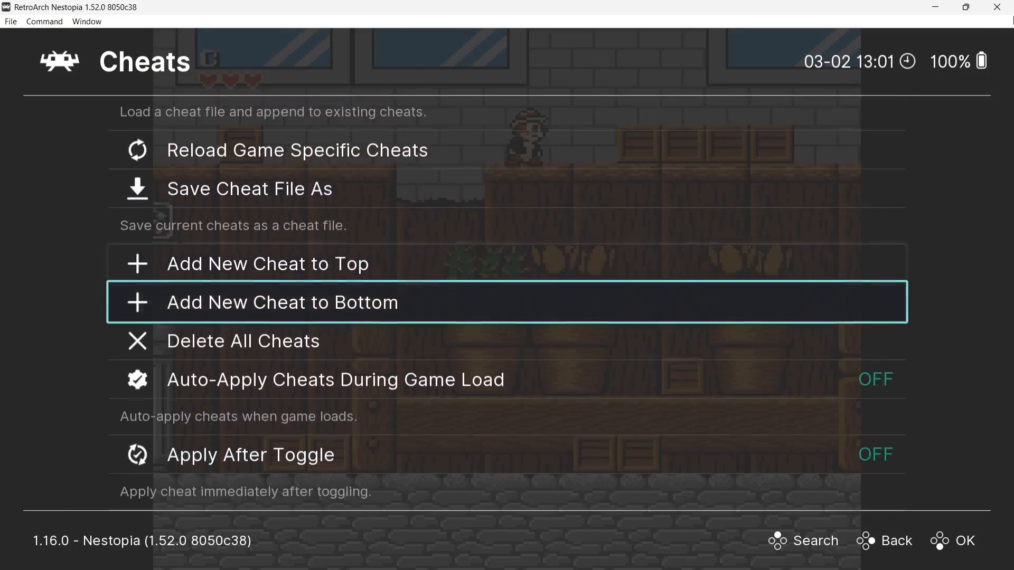
key(Down)
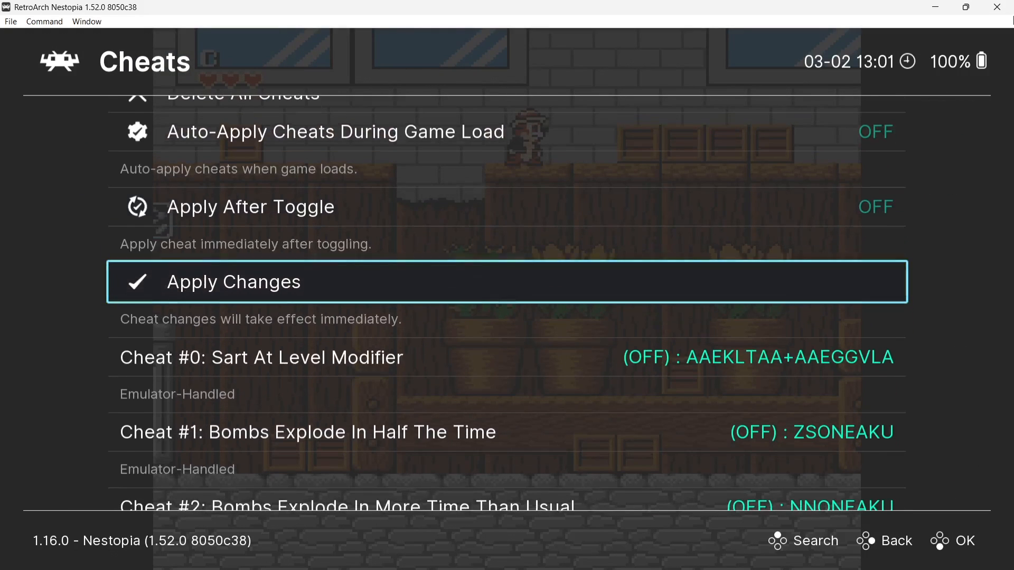
key(Return)
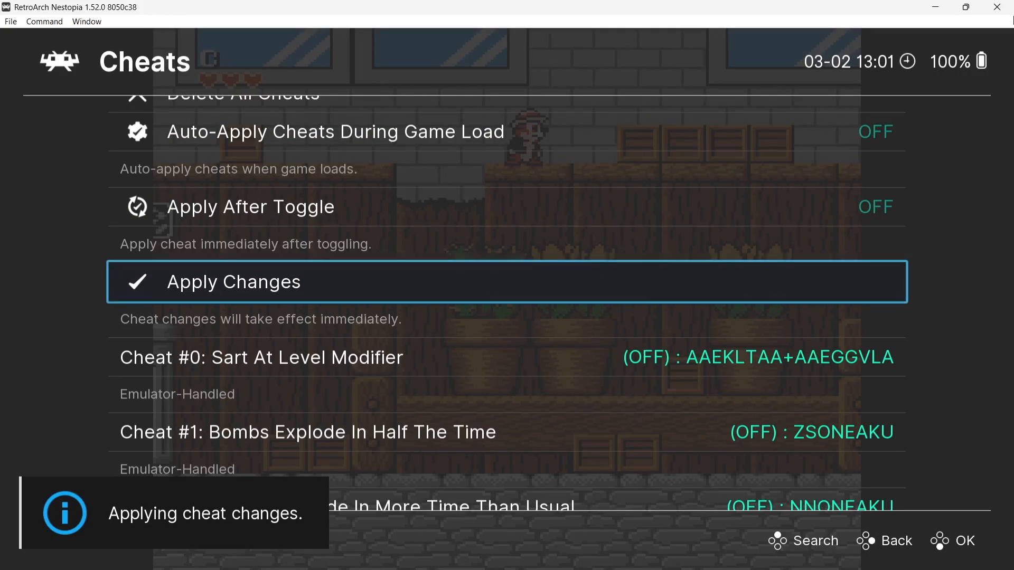
Step: Enable Cheat #10, Infinite Lives, in its details and return to the cheat list
key(Down)
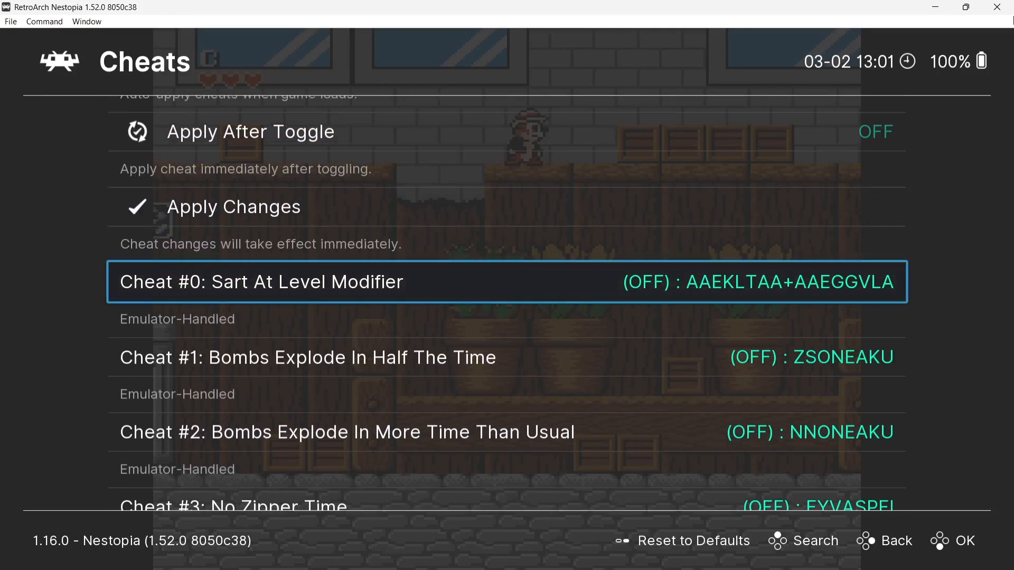
key(Down)
key(Down)
key(Down)
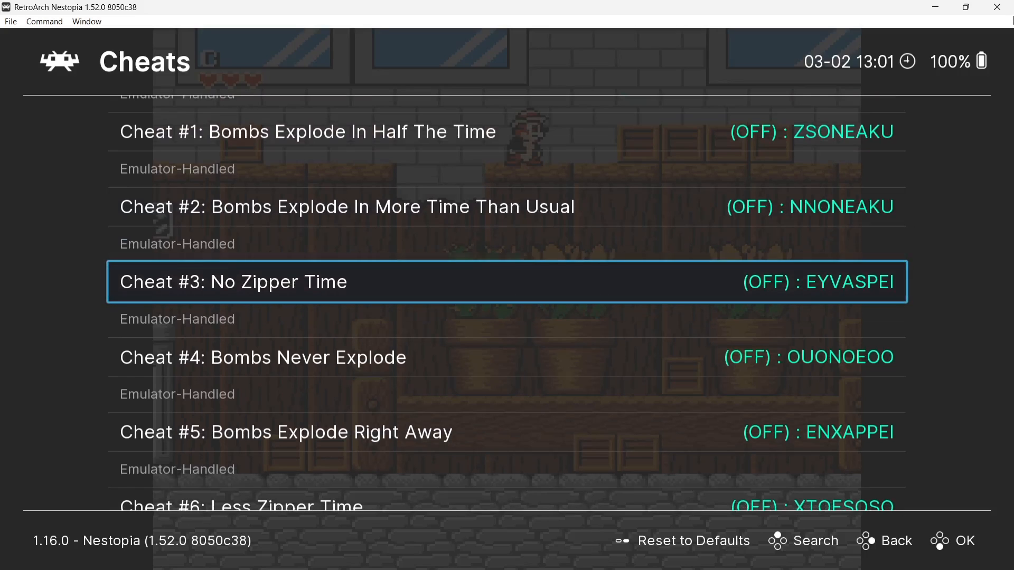
key(Down)
key(Down)
key(Down)
key(Down)
key(Down)
key(Down)
key(Down)
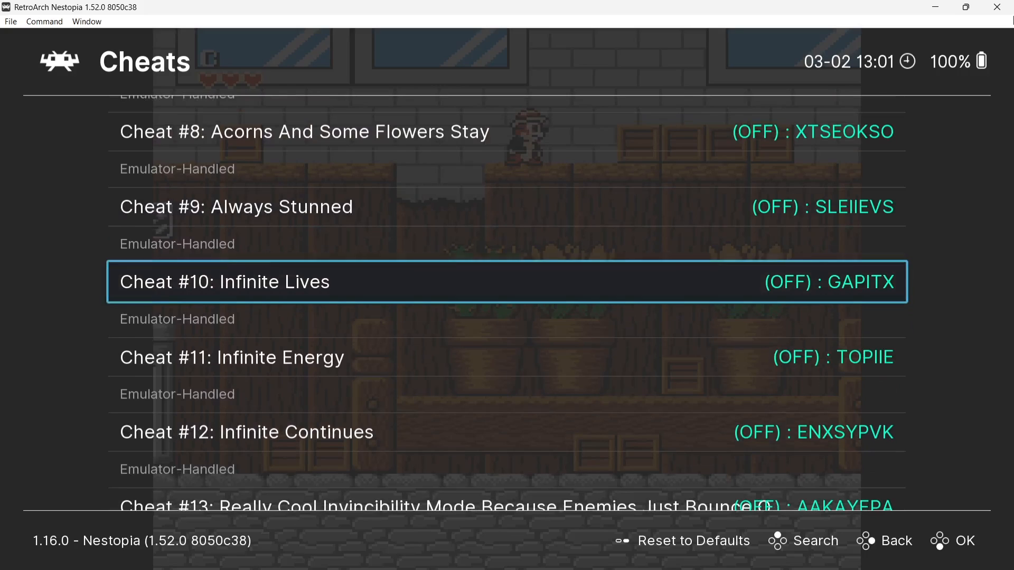
key(Return)
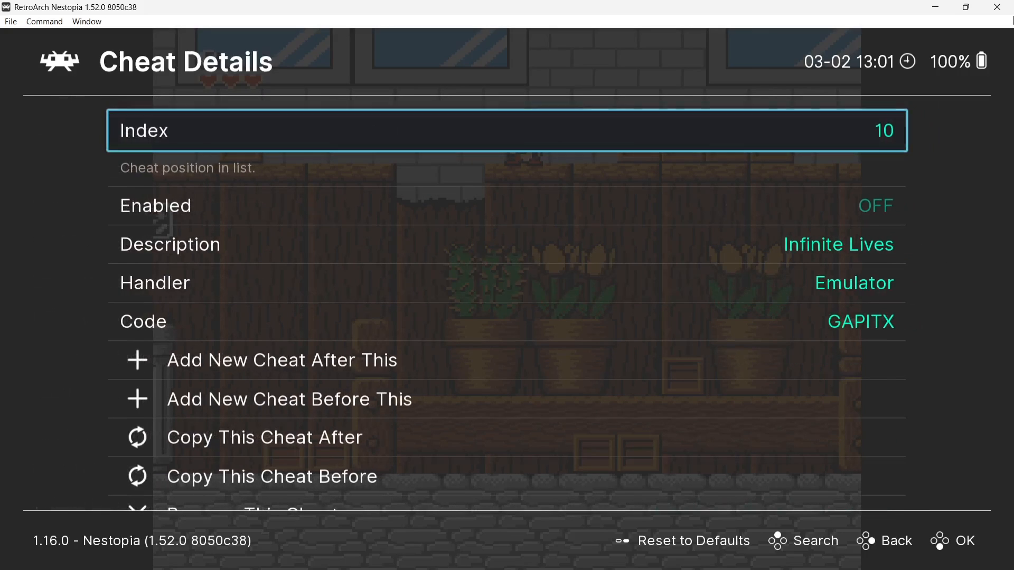
key(Down)
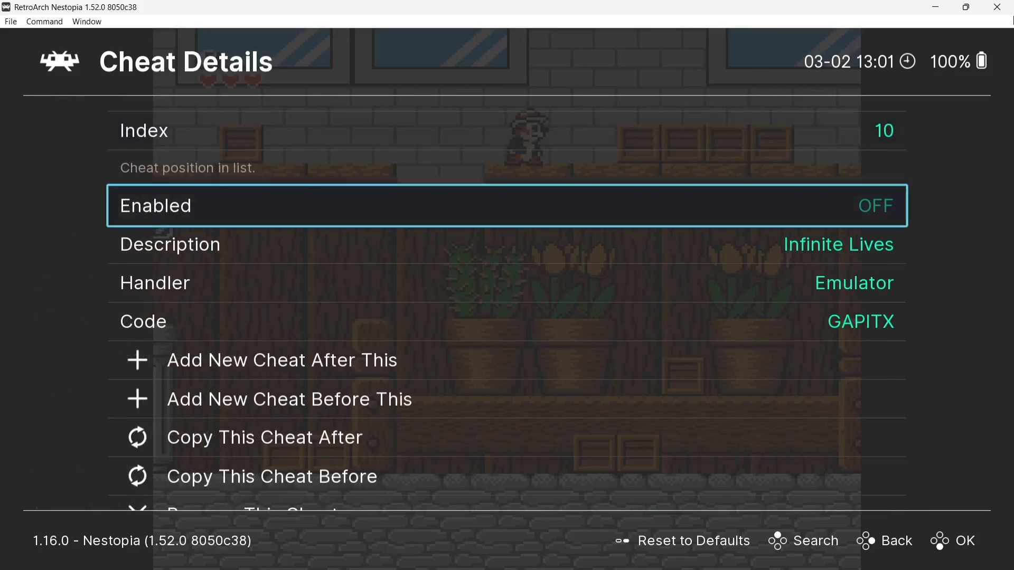
key(Right)
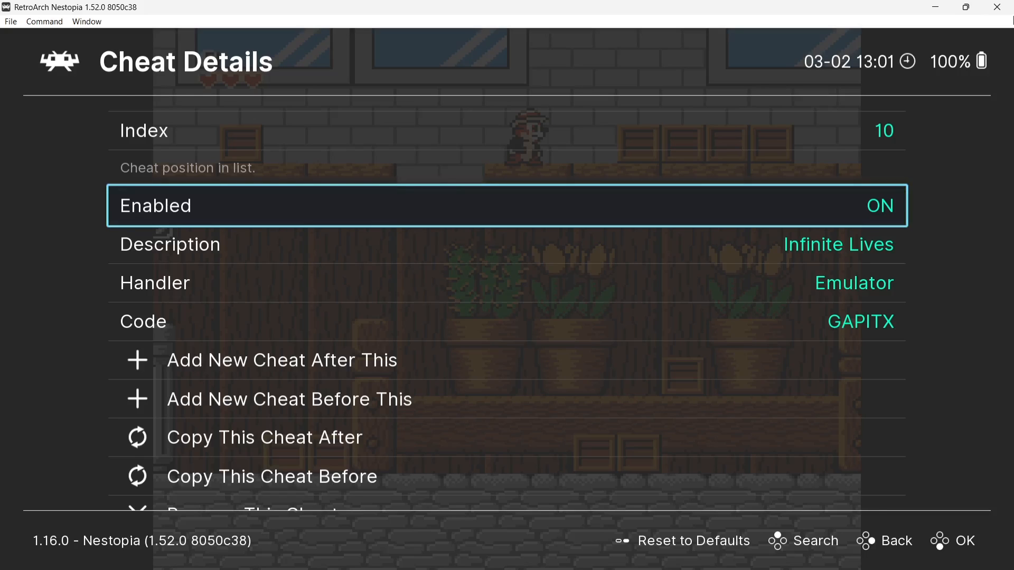
key(BackSpace)
Step: Enable Cheat #16, Invincibility [Player 1], in its details and return to the cheat list
key(Down)
key(Down)
key(Down)
key(Down)
key(Down)
key(Down)
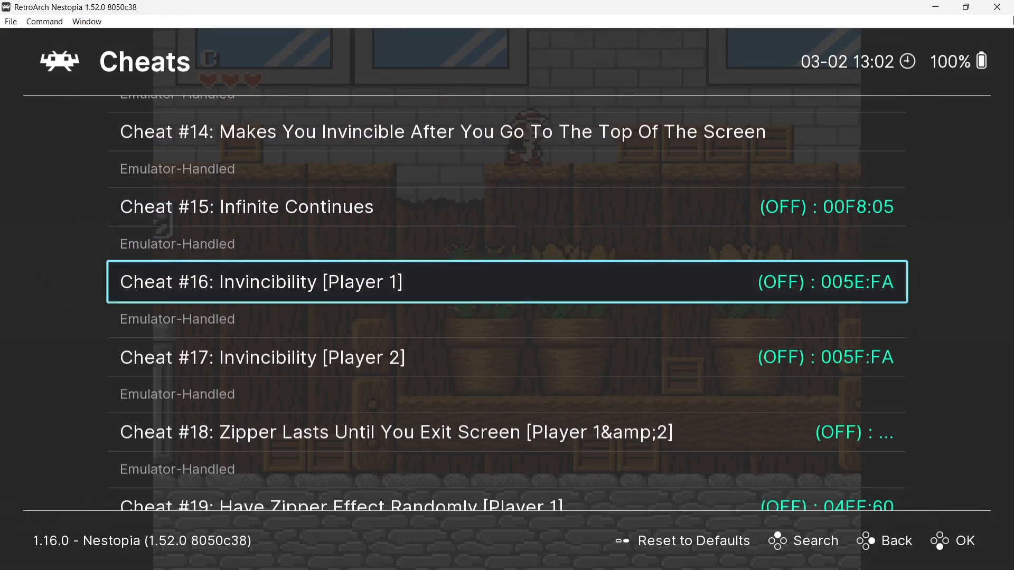
key(Return)
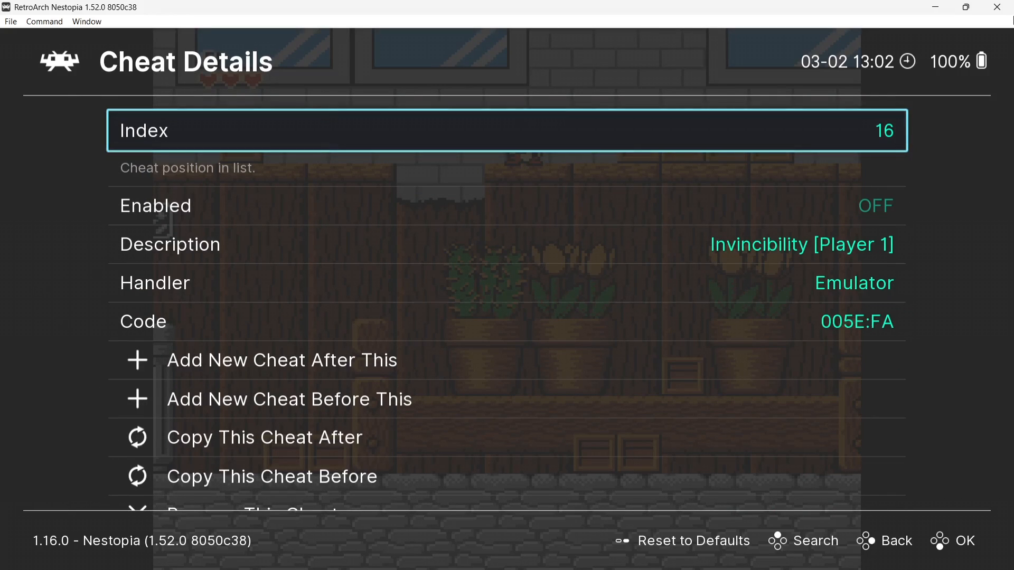
key(Down)
key(Right)
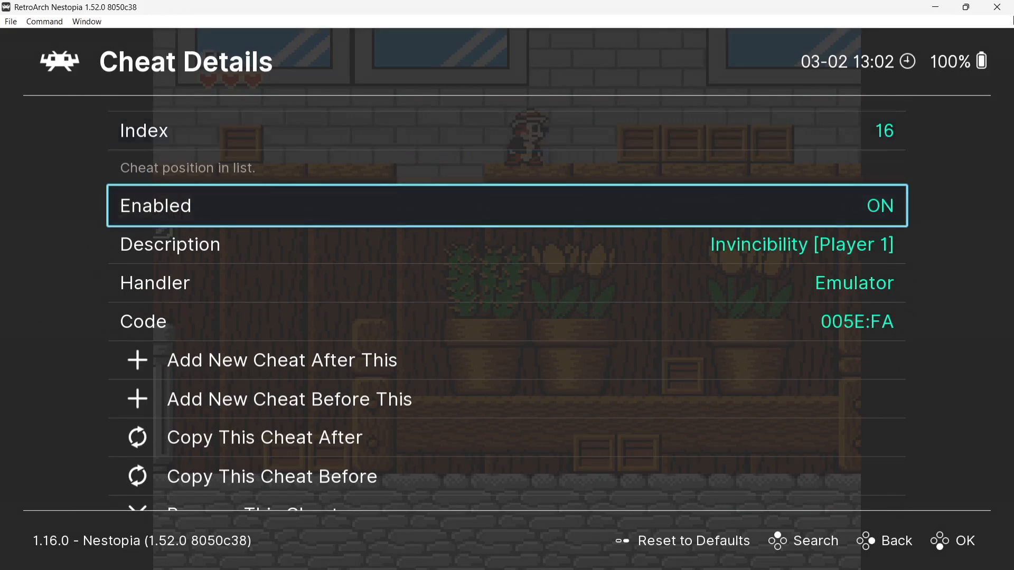
key(BackSpace)
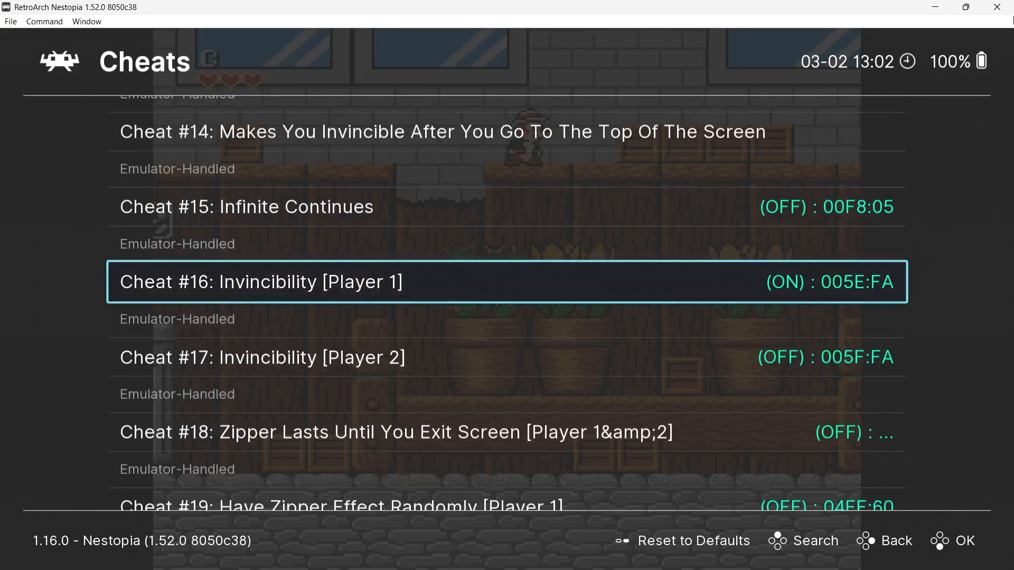
Step: Turn on Apply After Toggle and apply the cheat changes to the running game
key(Home)
key(Down)
key(Down)
key(Down)
key(Down)
key(Down)
key(Down)
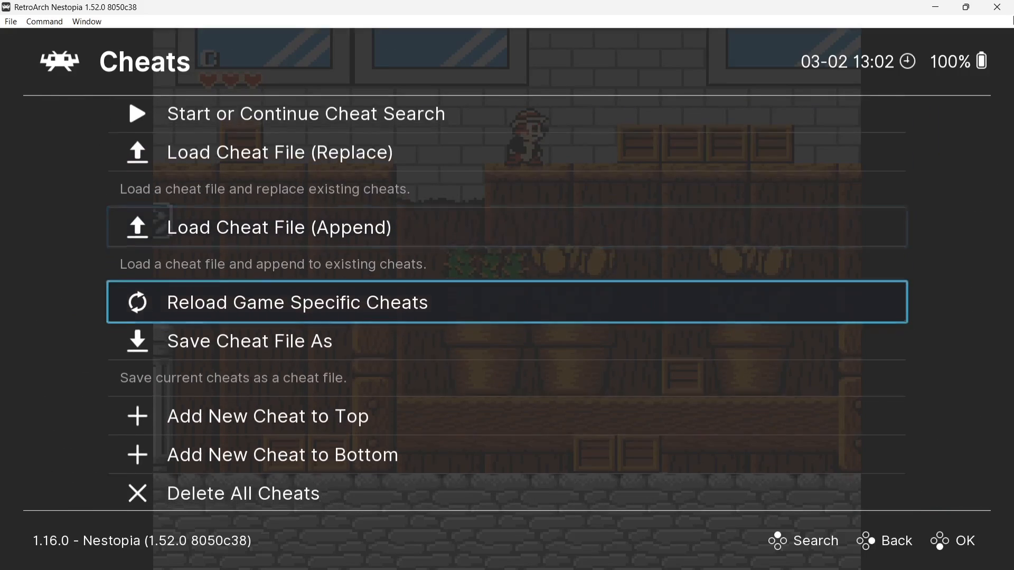
key(Down)
key(Down)
key(Down)
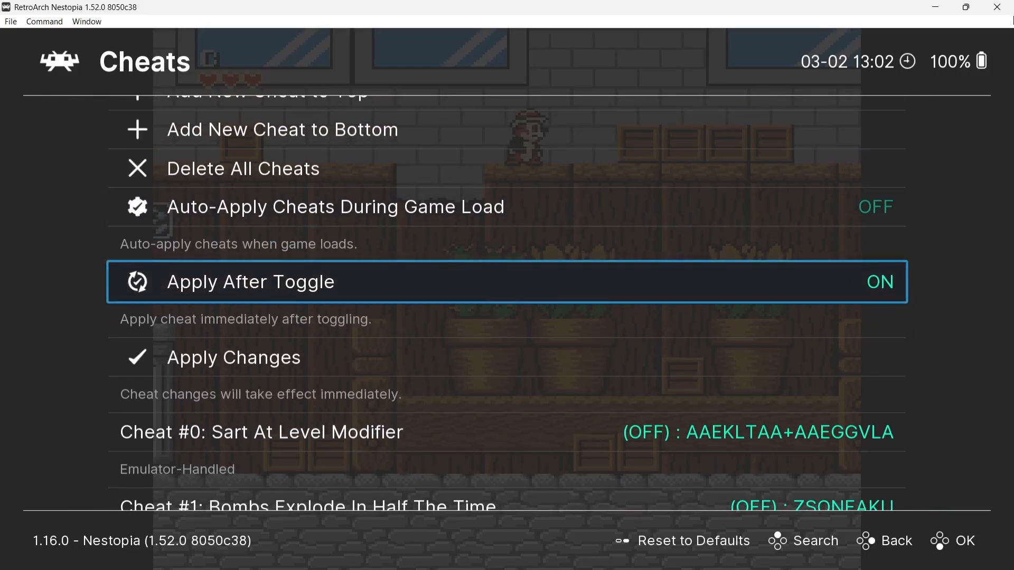
key(Down)
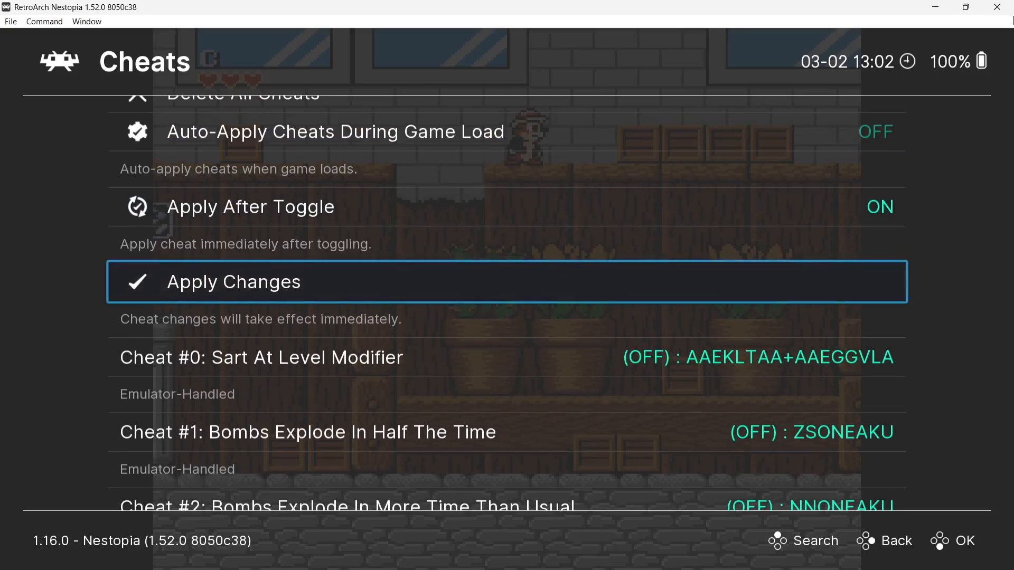
key(Return)
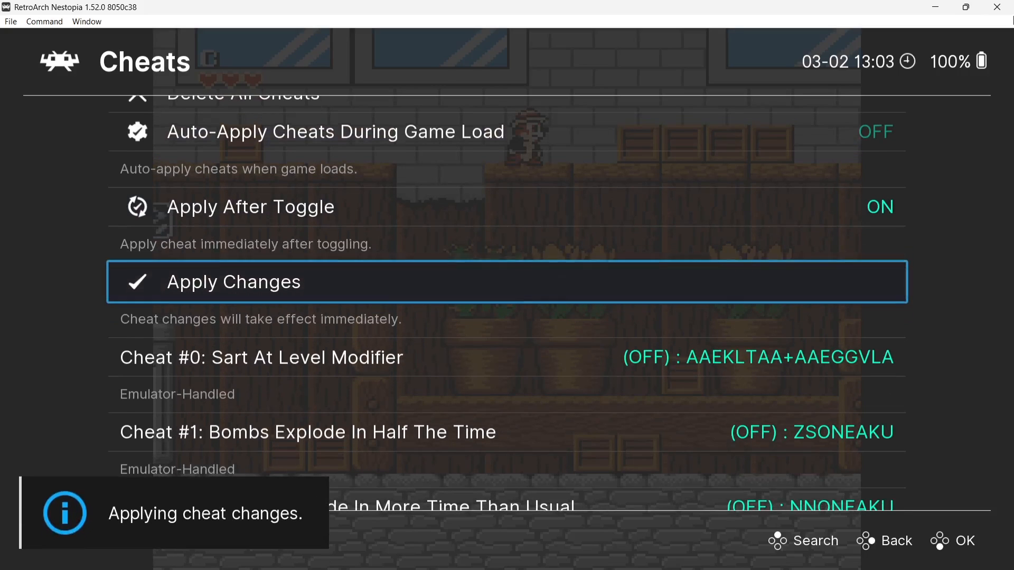
Step: Leave the Cheats settings and go back to the Main Menu
key(BackSpace)
key(BackSpace)
key(BackSpace)
key(BackSpace)
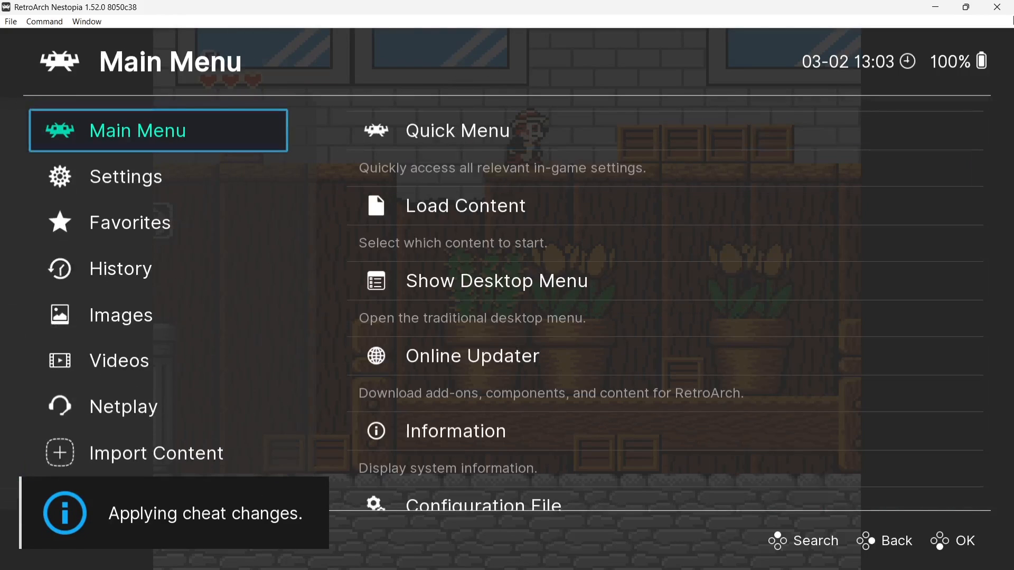
Step: Resume the running Chip 'N Dale - Rescue Rangers game
key(Right)
key(Down)
key(Up)
key(Up)
key(Up)
key(Up)
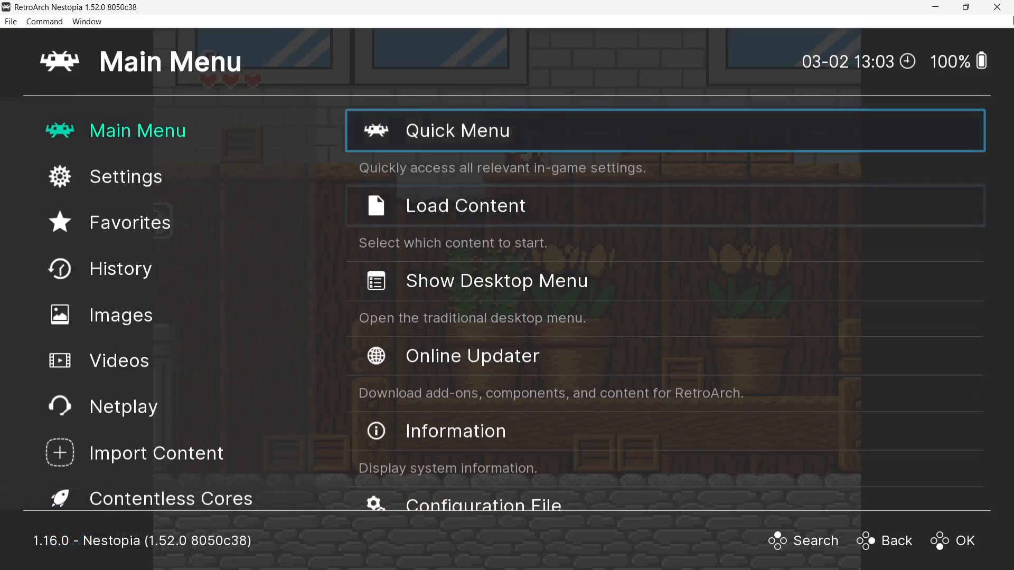
key(Return)
key(Return)
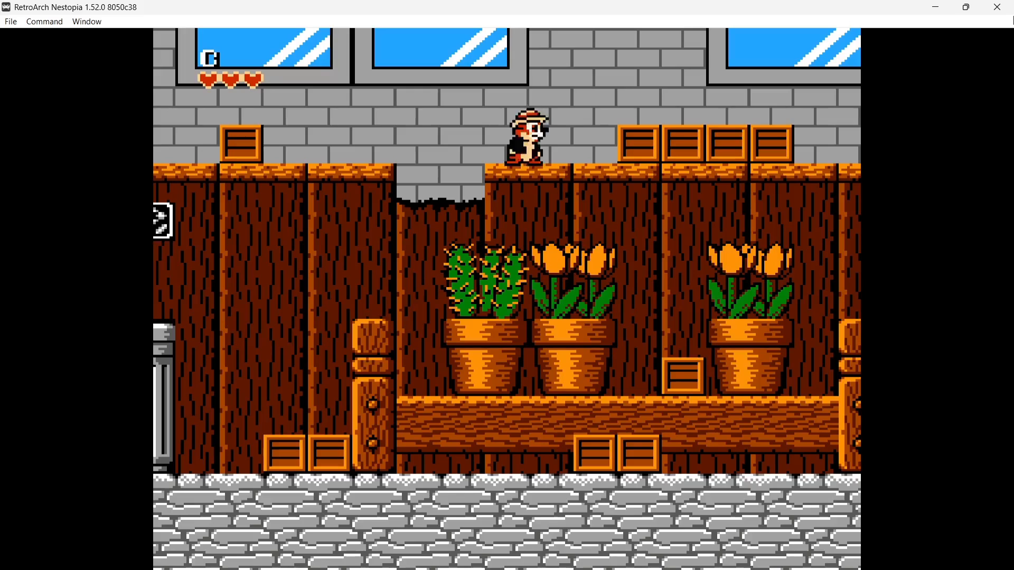
Step: Run and jump along the wooden fence, past the crates, and drop to the street at the gap
key(Right)
key(z)
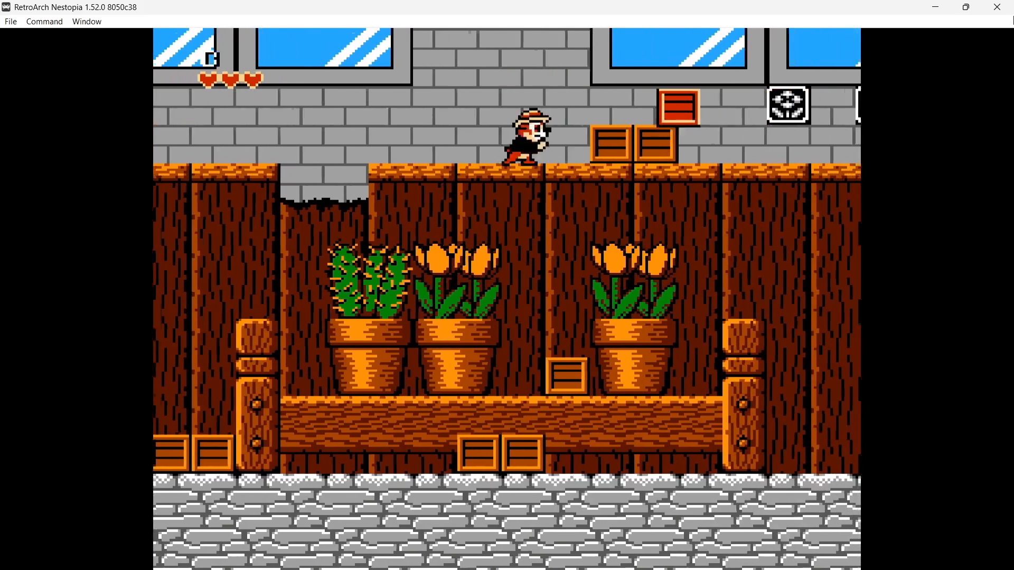
key(z)
key(z)
key(z)
key(z)
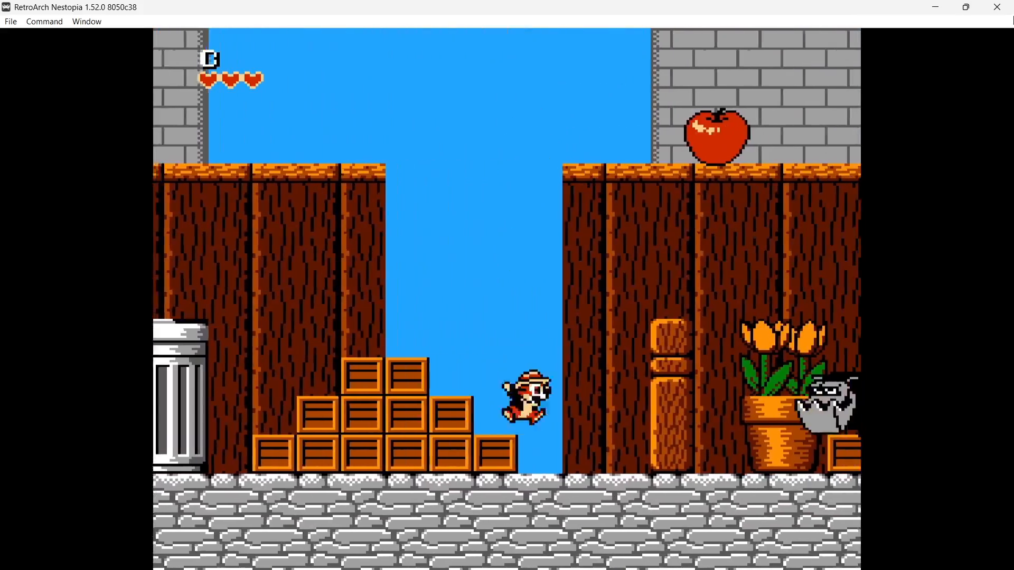
Step: Jump past the flower pots, trash cans and robot bulldog to reach the tall metal pole
key(x)
key(Right)
key(x)
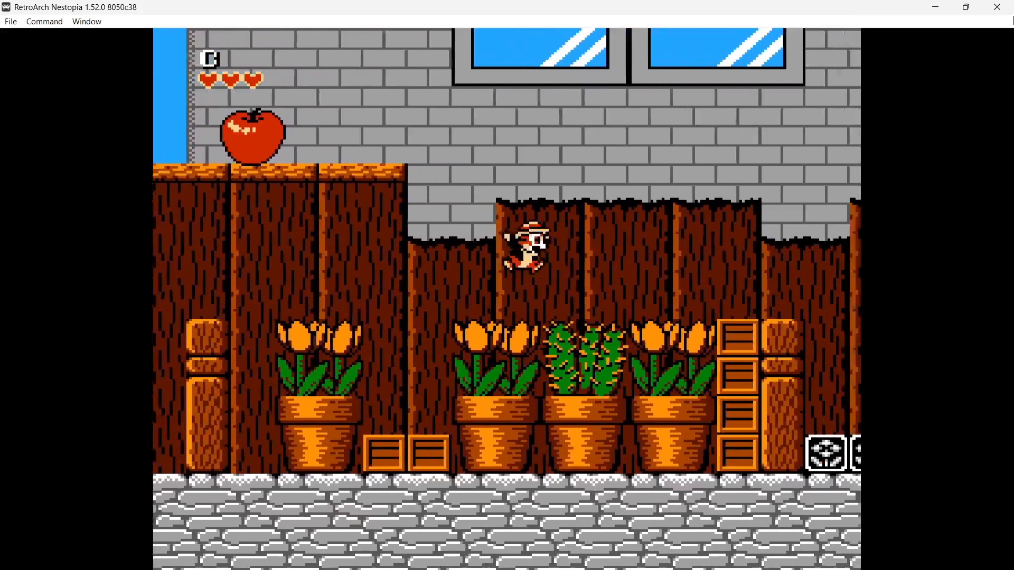
key(x)
key(x)
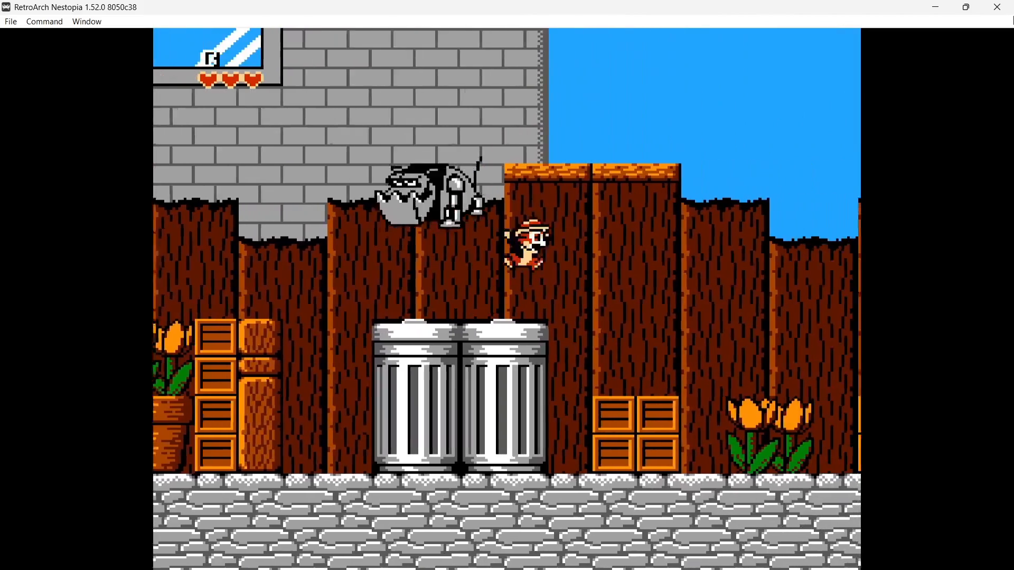
key(x)
key(Right)
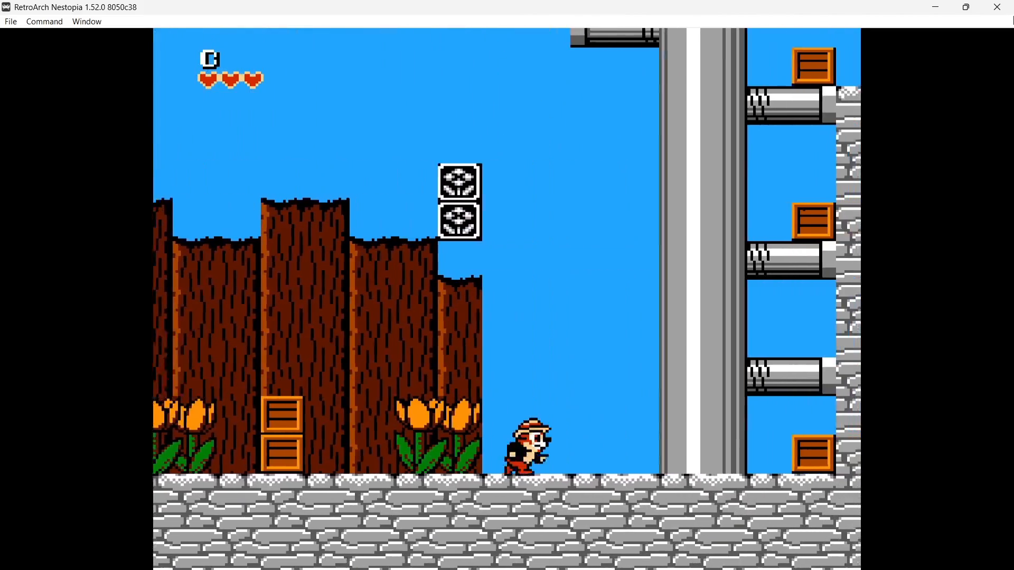
Step: Climb the pole's pipes and move through the robot bulldog to test invincibility, finishing by bringing up the RetroArch menu
key(Up)
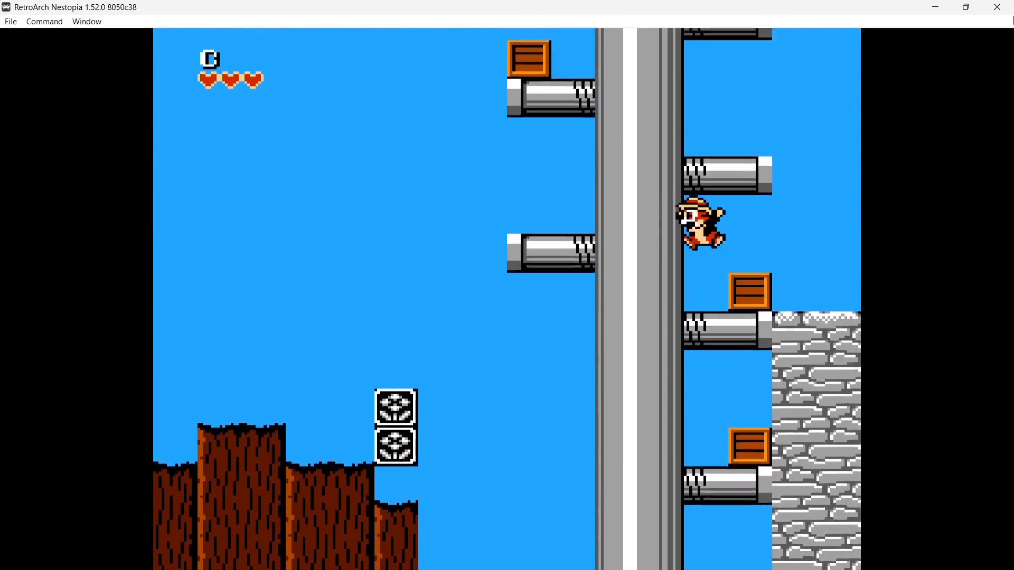
key(Up)
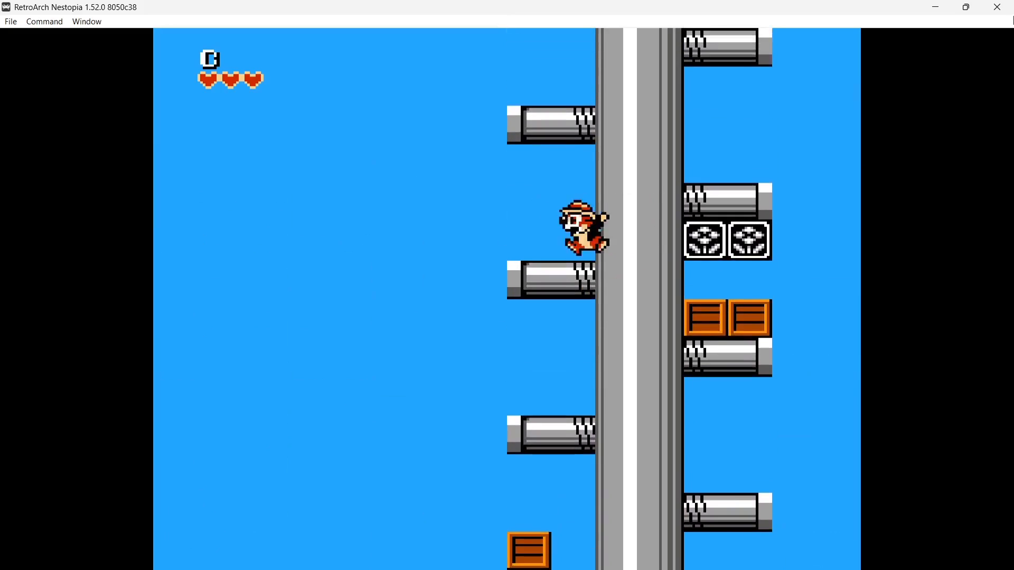
key(Left)
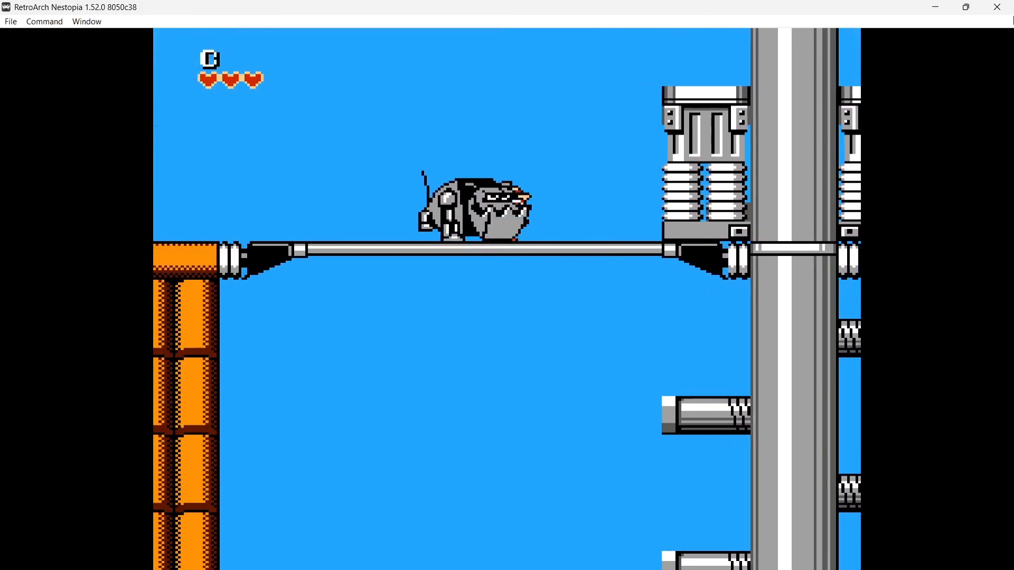
key(Right)
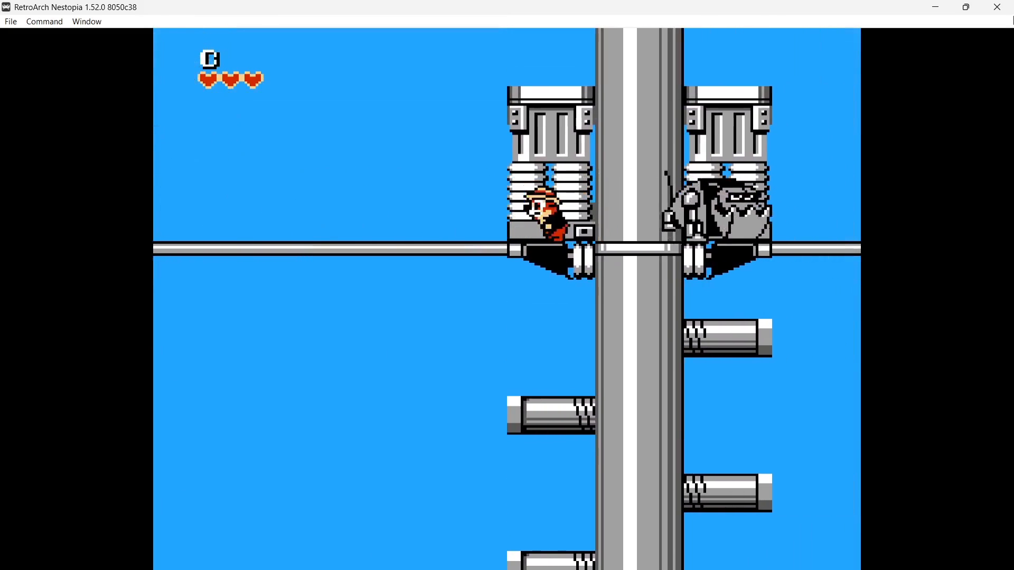
key(Left)
key(F1)
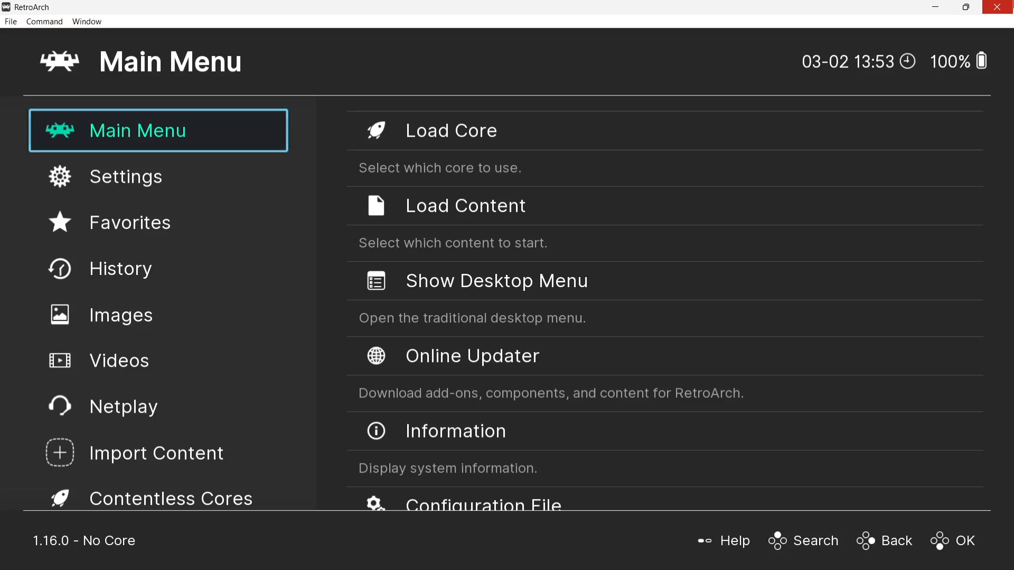
Step: Open the Castlevania entry in the NES playlist
key(Up)
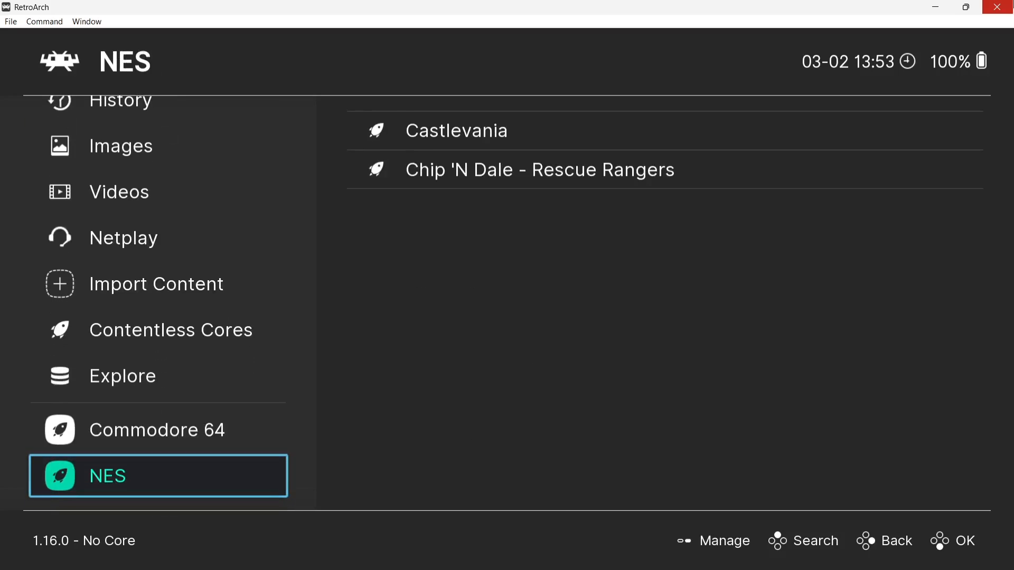
key(Right)
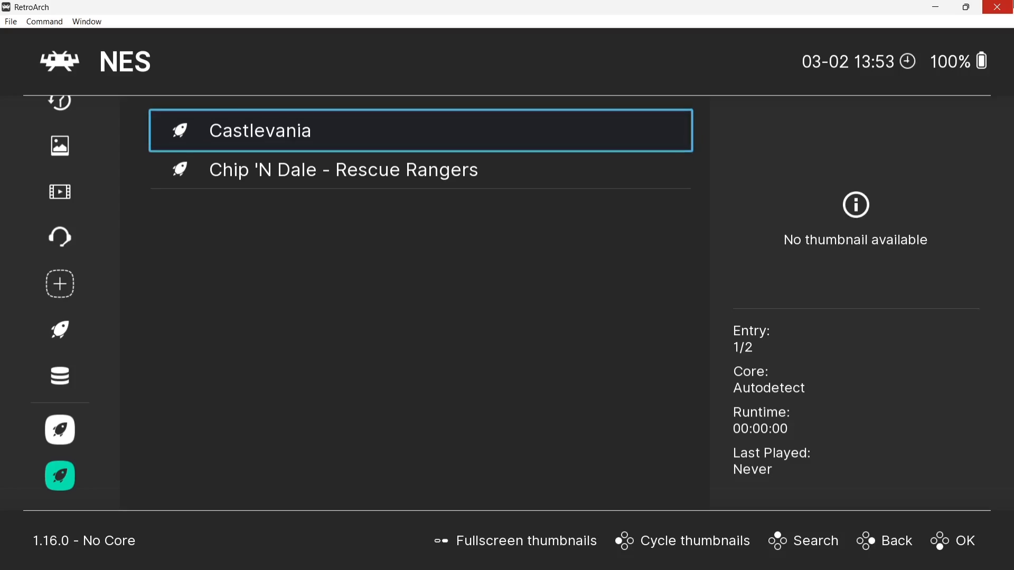
key(Return)
key(Return)
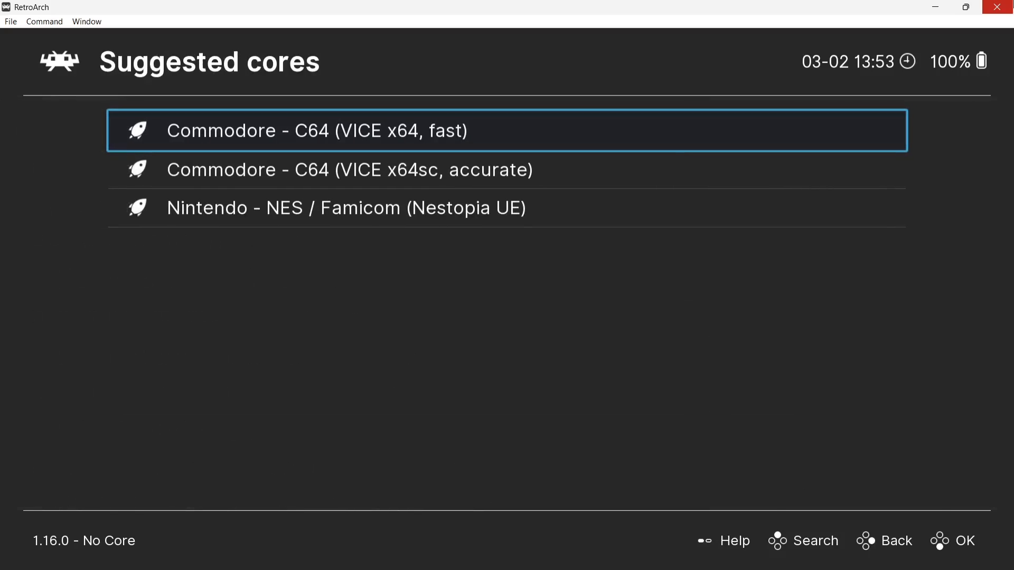
key(Down)
key(Down)
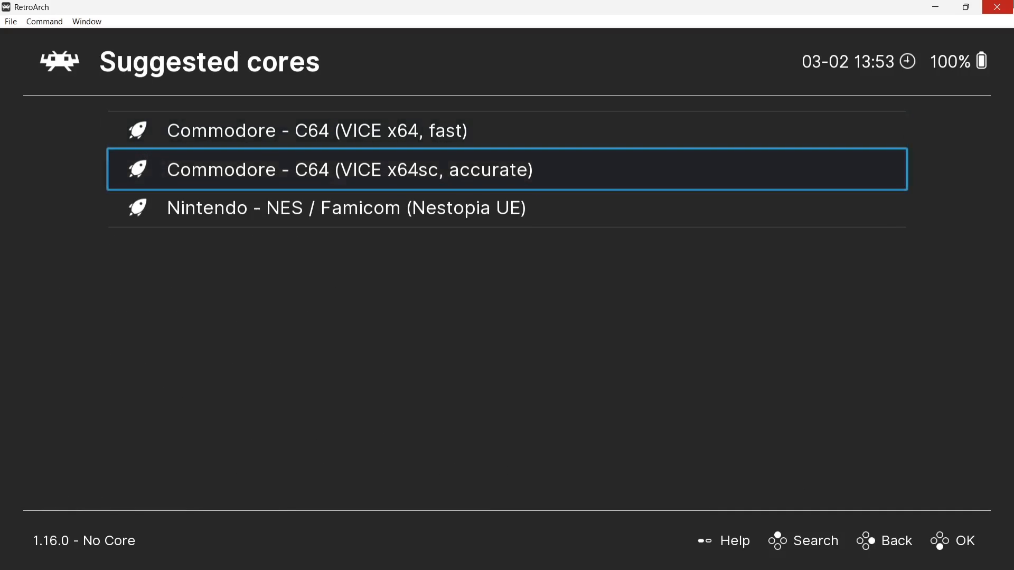
key(Return)
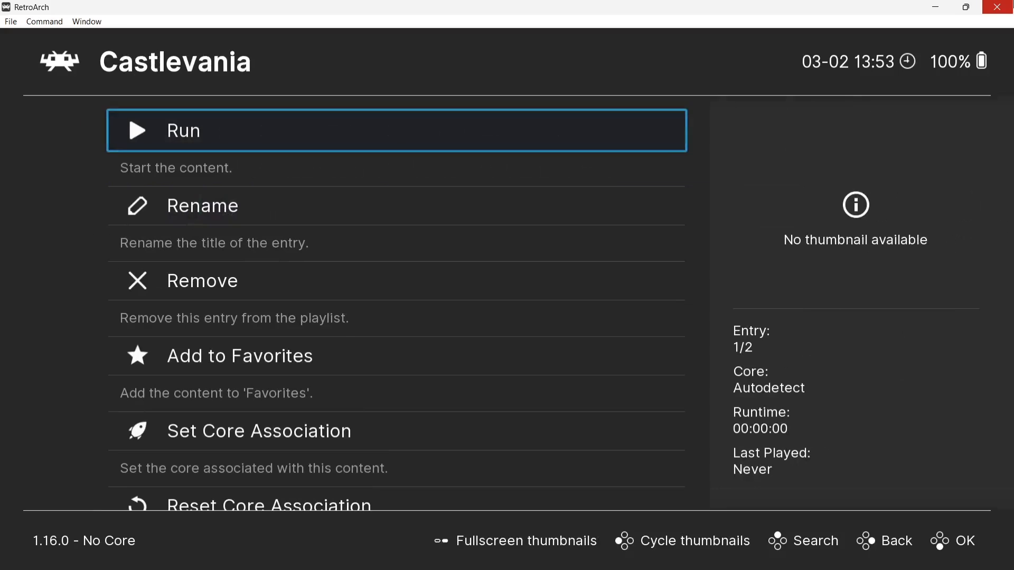
Step: Associate Castlevania with the Nintendo - NES / Famicom (Nestopia UE) core
key(Down)
key(Down)
key(Down)
key(Down)
key(Return)
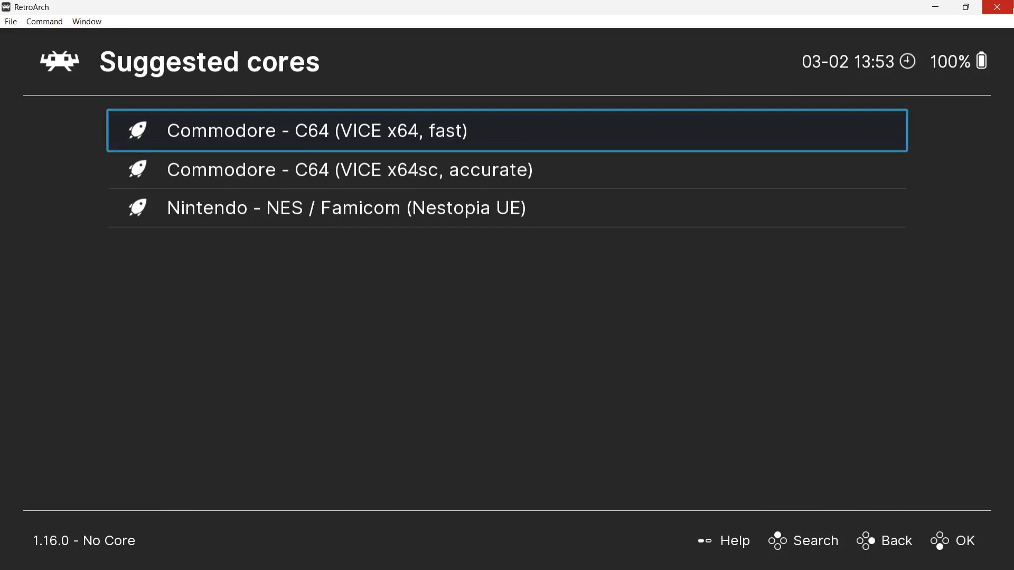
key(Down)
key(Down)
key(Return)
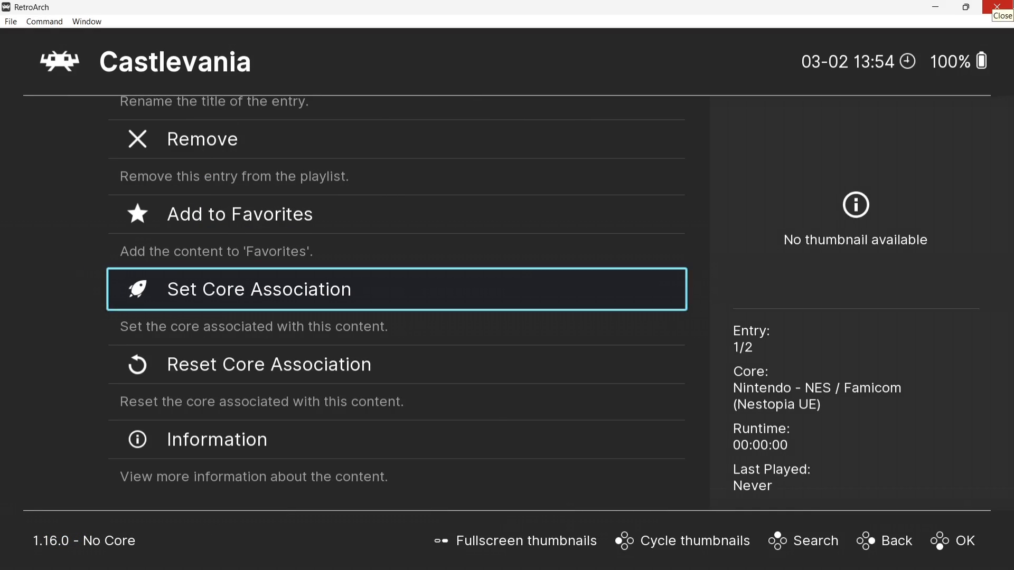
Step: Add Castlevania to Favorites and return to the NES playlist in the category list
key(Up)
key(Up)
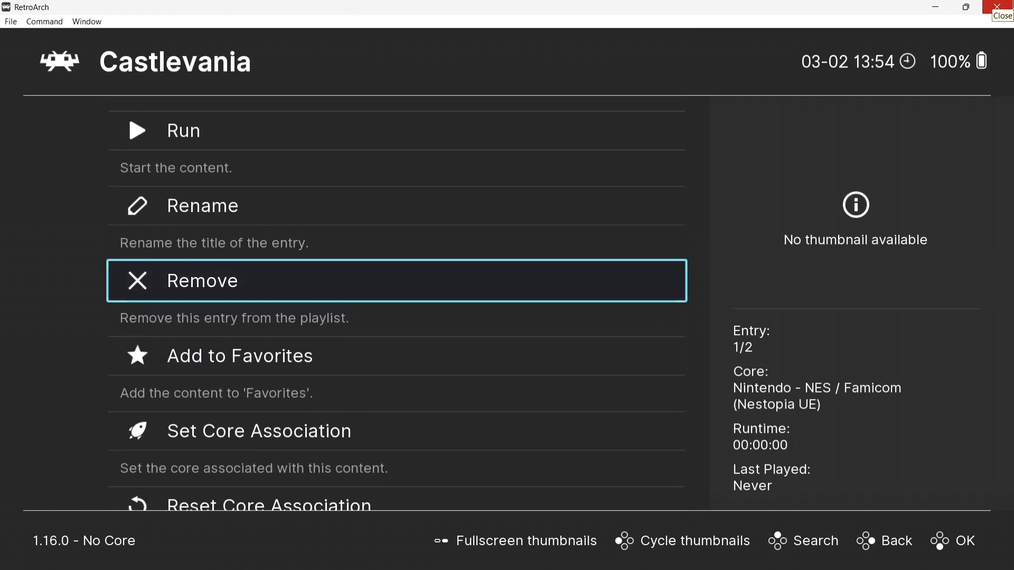
key(Down)
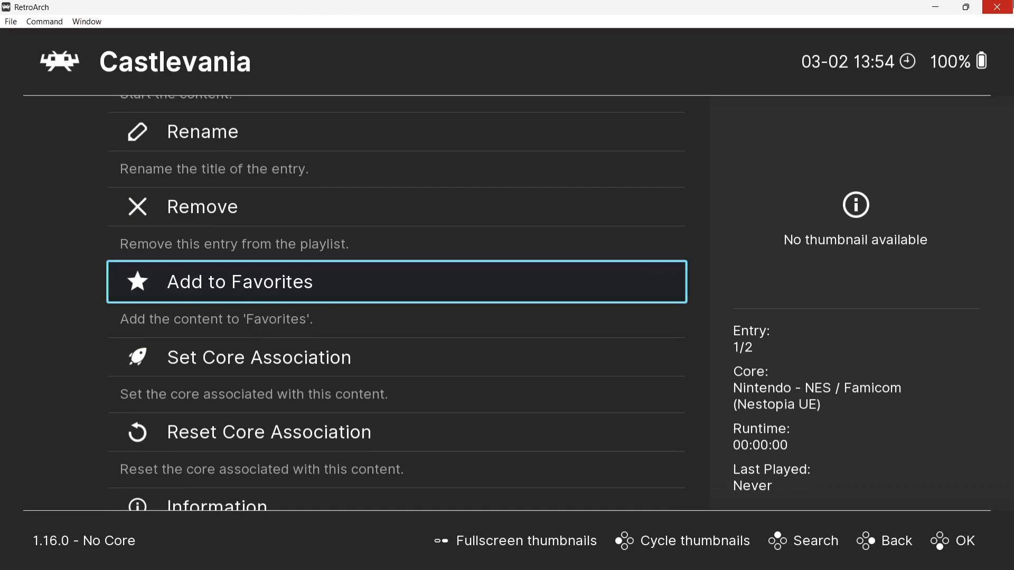
key(Return)
key(BackSpace)
key(Left)
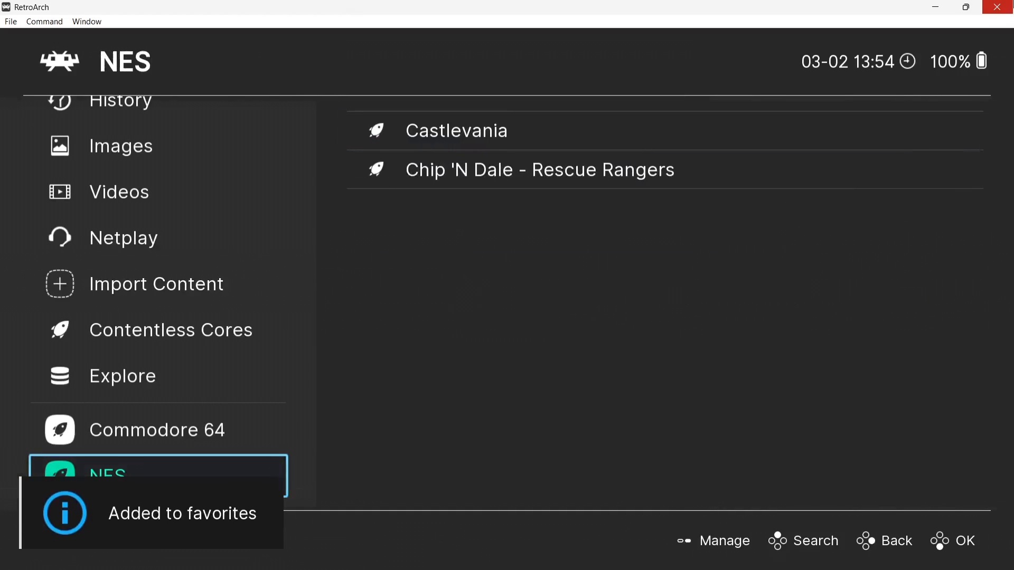
Step: Run Castlevania from Favorites and start the game from its title screen
key(Up)
key(Up)
key(Up)
key(Up)
key(Up)
key(Up)
key(Up)
key(Up)
key(Up)
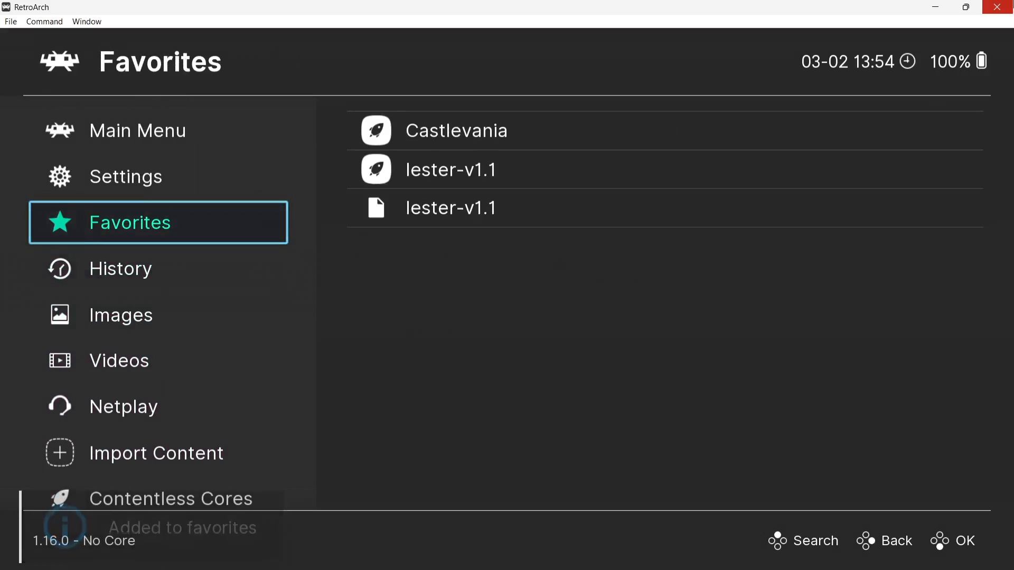
key(Right)
key(Return)
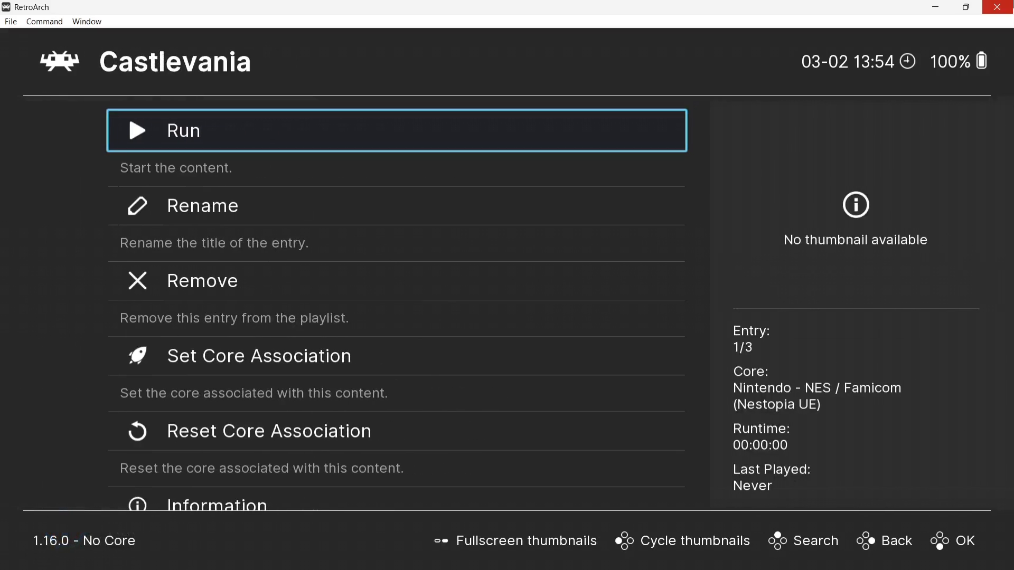
key(Return)
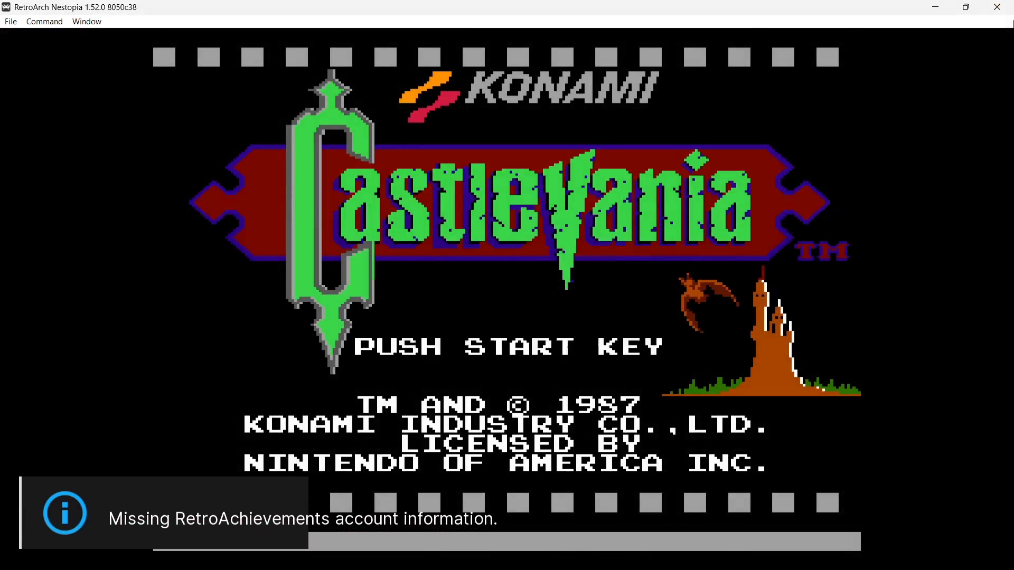
key(Return)
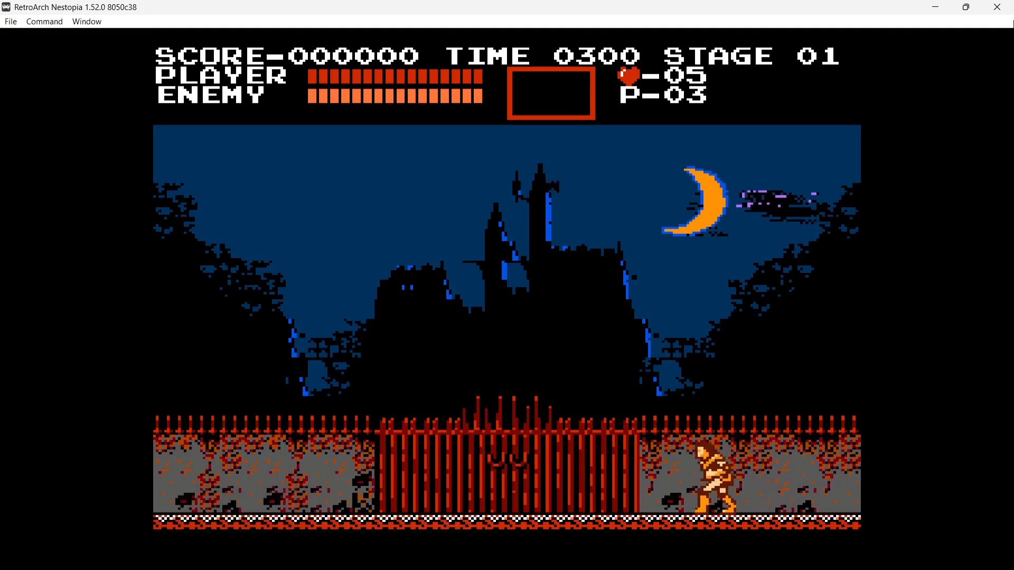
Step: Pause Castlevania and open the video Scaling settings
key(F1)
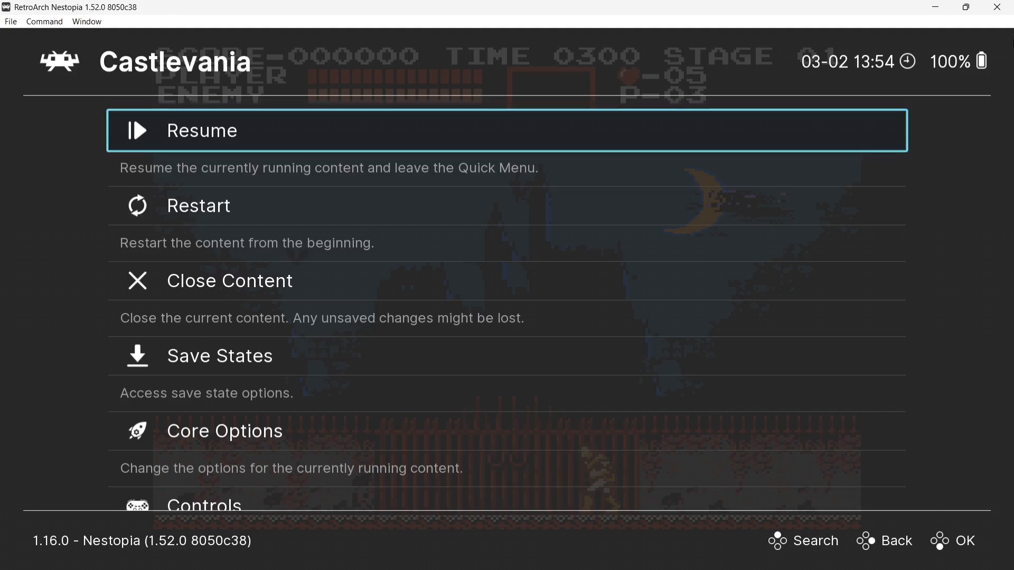
key(BackSpace)
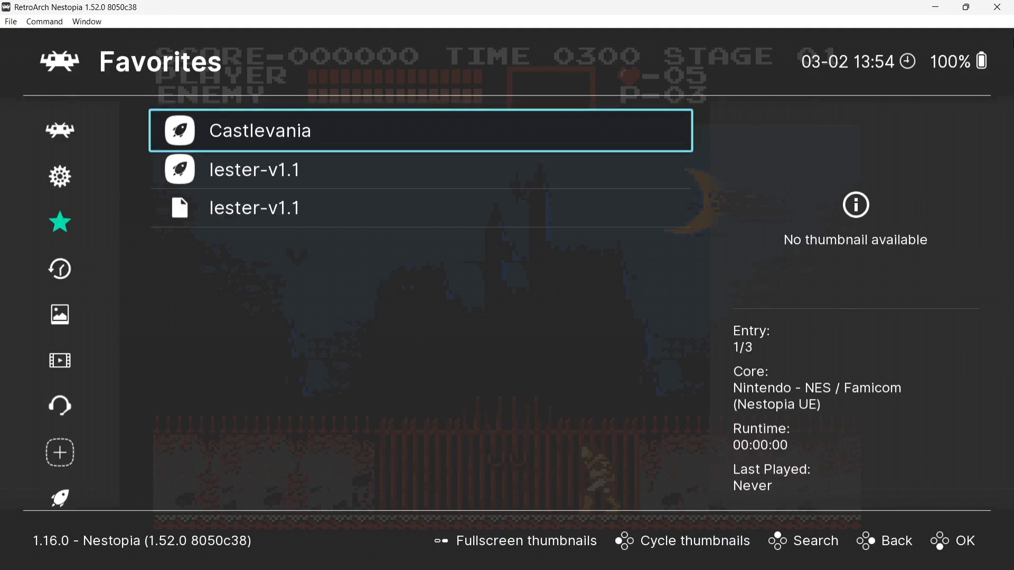
key(Left)
key(Up)
key(Right)
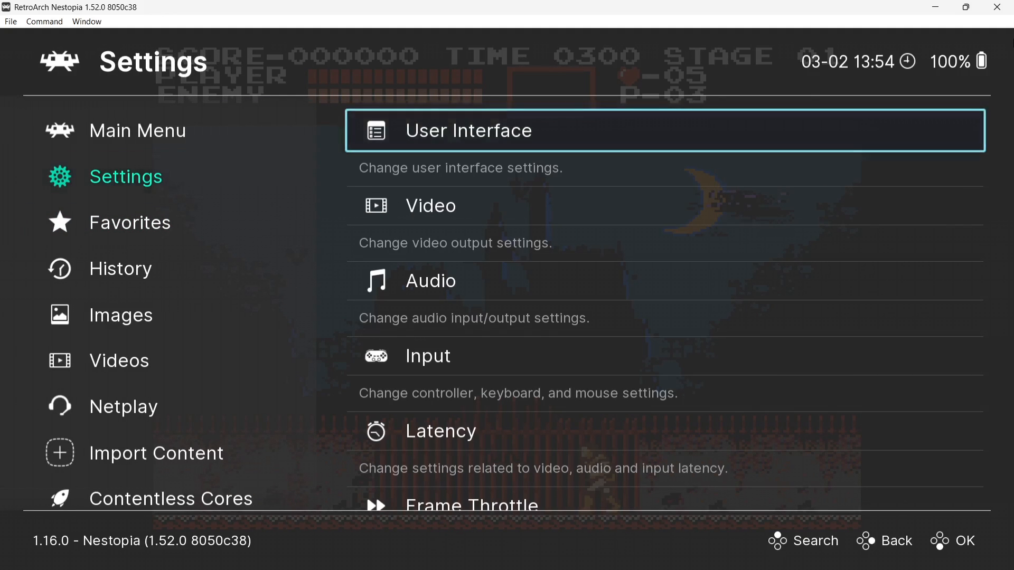
key(Down)
key(Return)
key(Down)
key(Return)
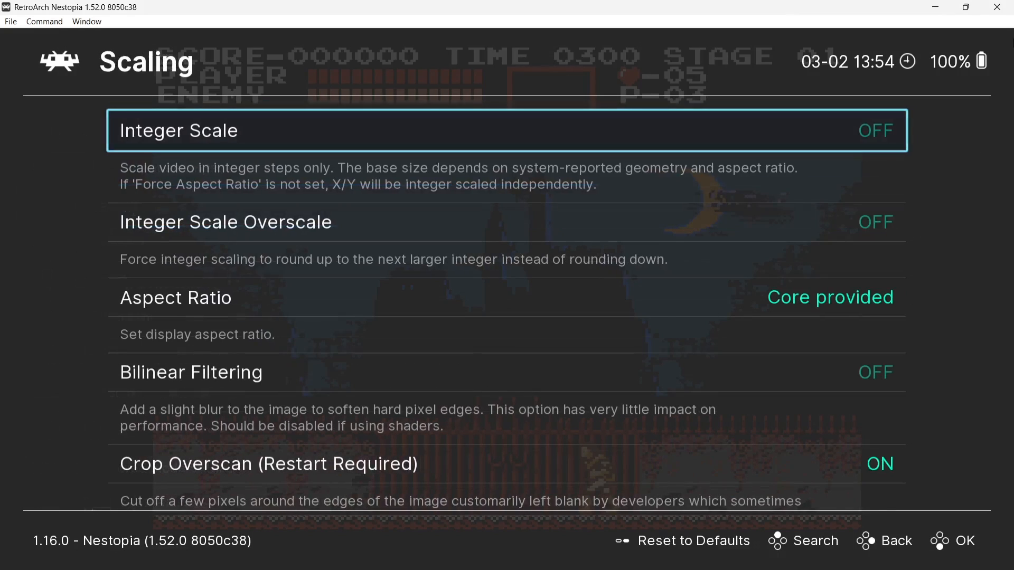
Step: Set the Aspect Ratio to Full and return to the Video settings
key(Down)
key(Down)
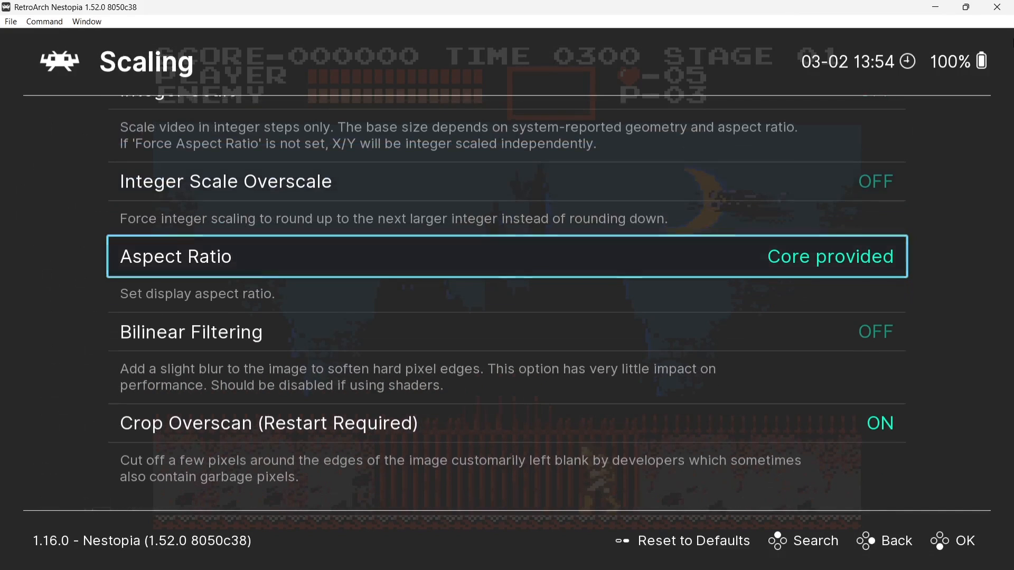
key(Return)
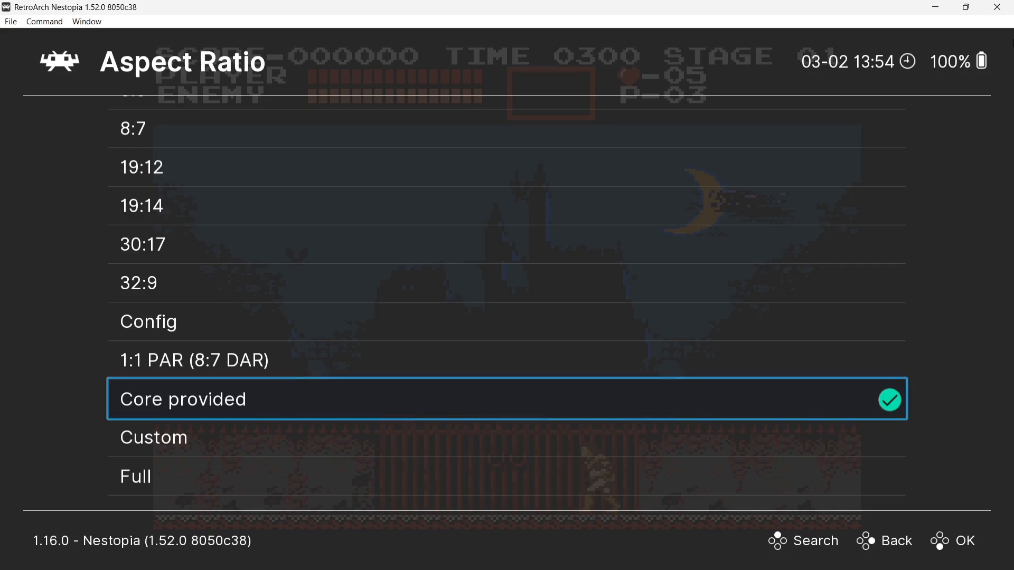
key(Down)
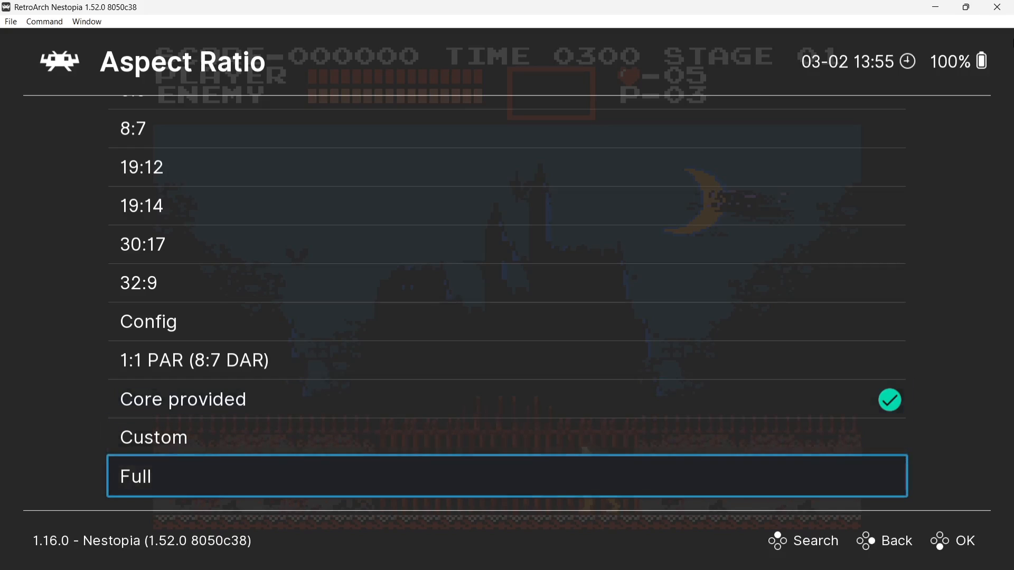
key(Return)
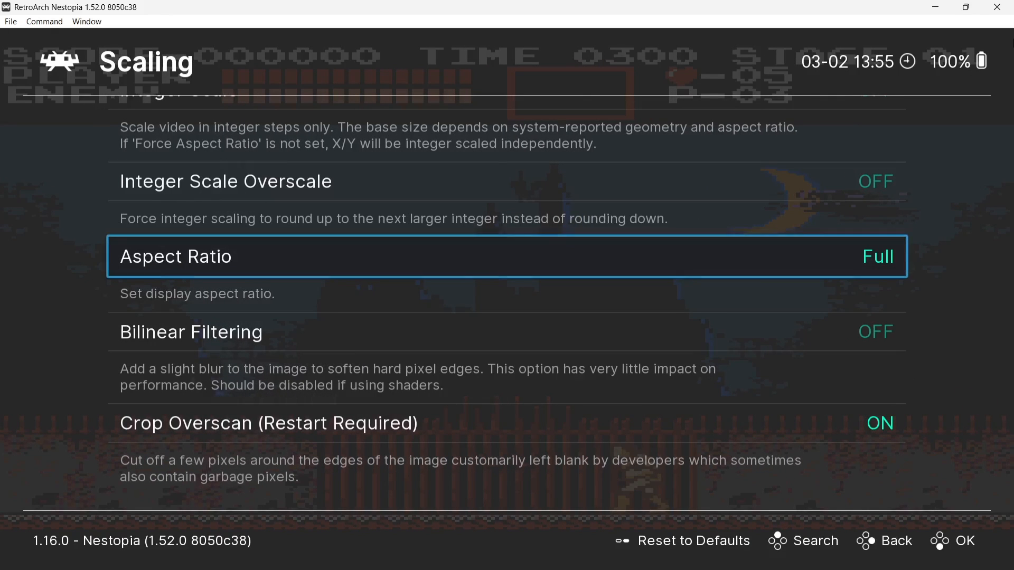
key(BackSpace)
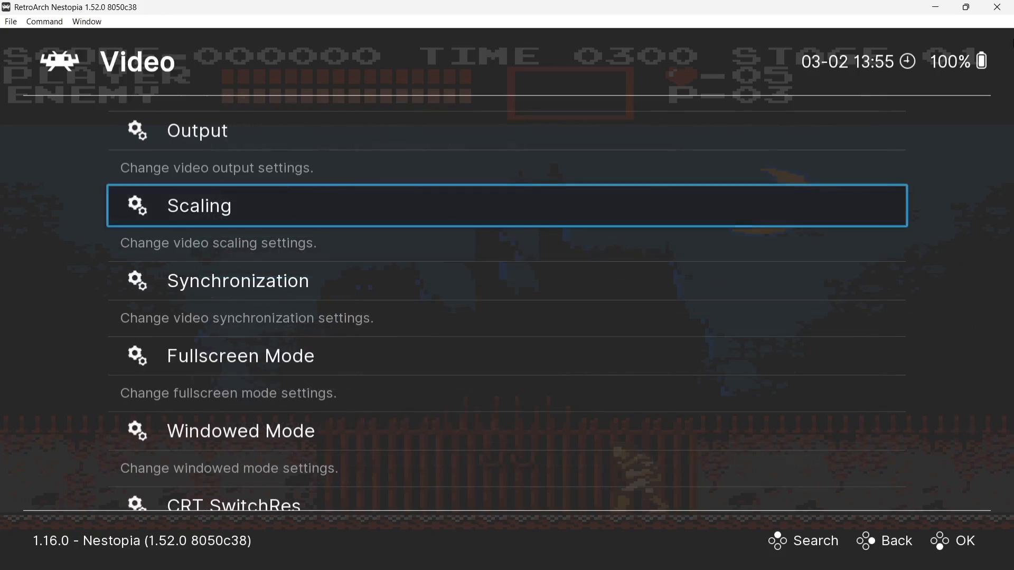
Step: Leave the Video settings and resume Castlevania through the Quick Menu
key(BackSpace)
key(Up)
key(Left)
key(Up)
key(Right)
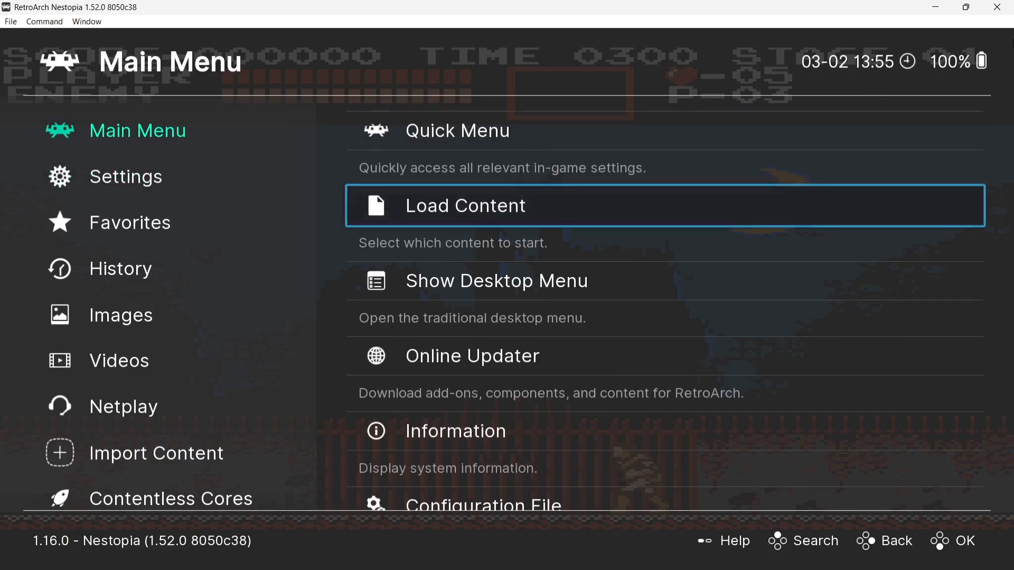
key(Up)
key(Return)
key(Return)
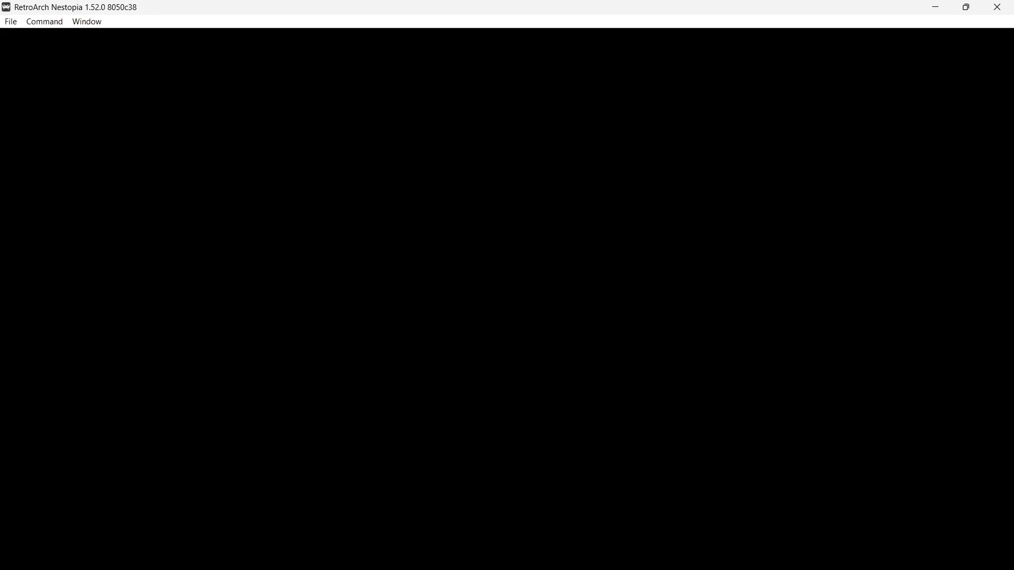
Step: Advance the character through the stage 01 courtyard, attacking and jumping along the way
key(Right)
key(z)
key(Right)
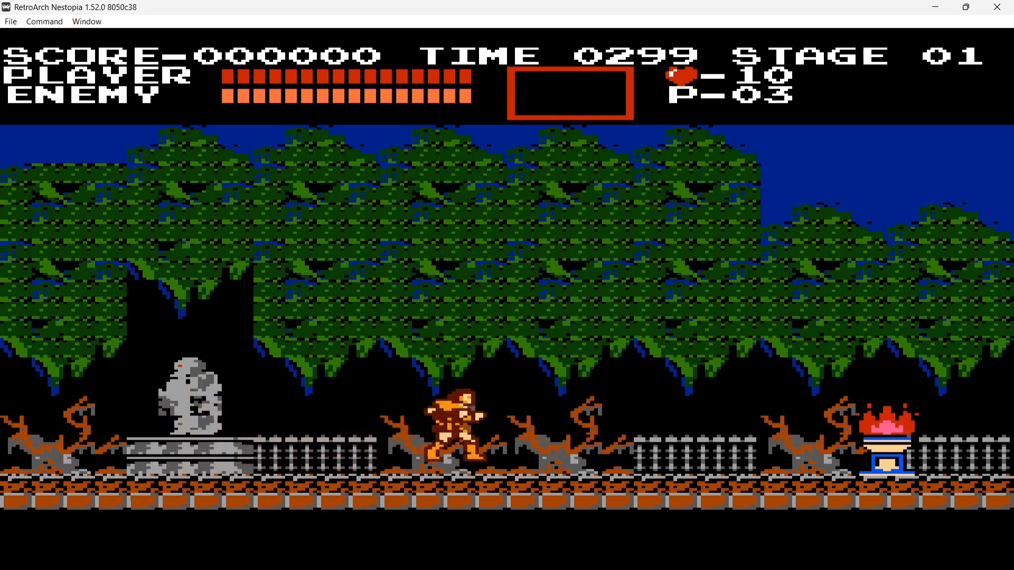
key(x)
Step: Pause Castlevania and open the video Scaling settings
key(F1)
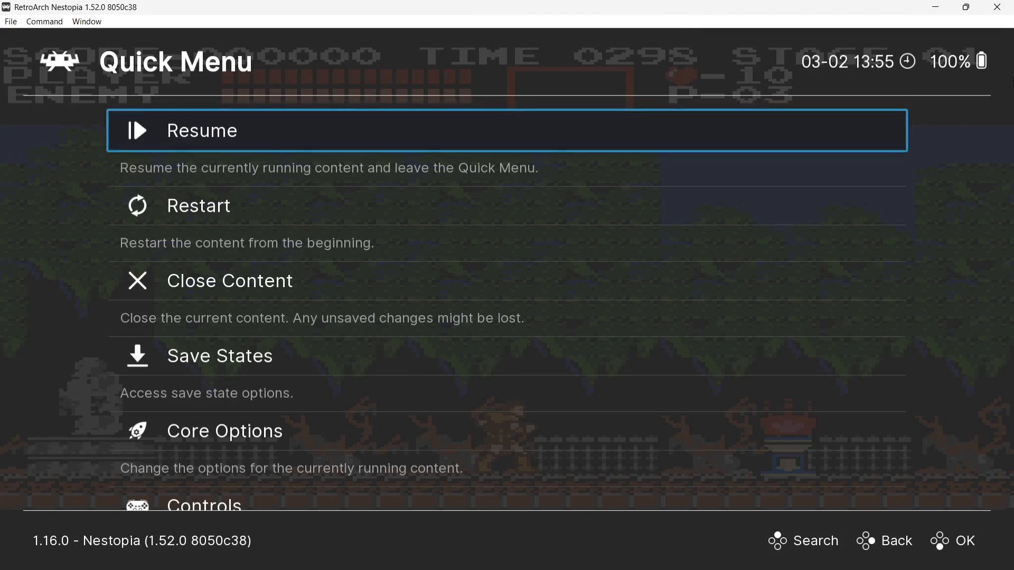
key(BackSpace)
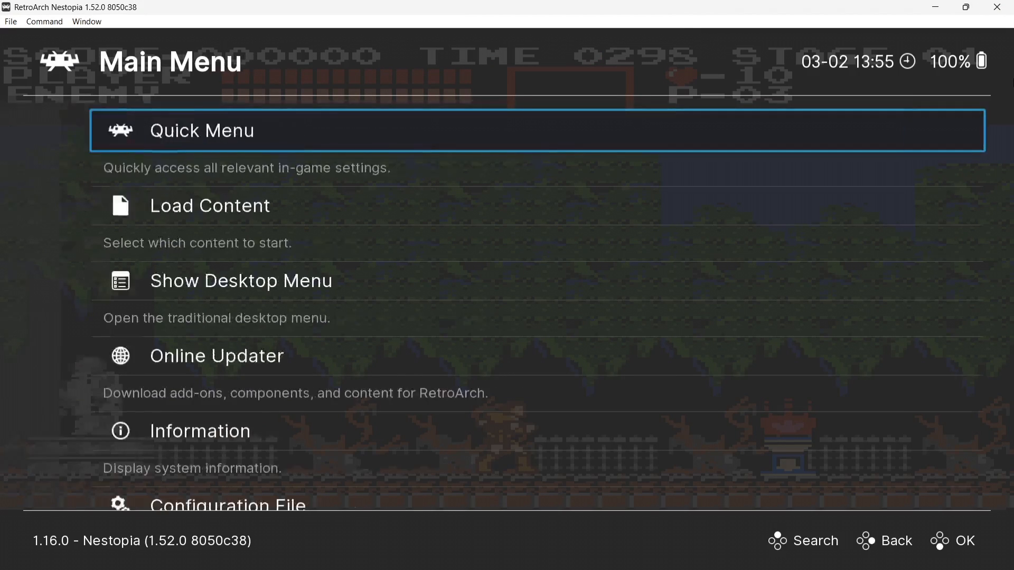
key(Down)
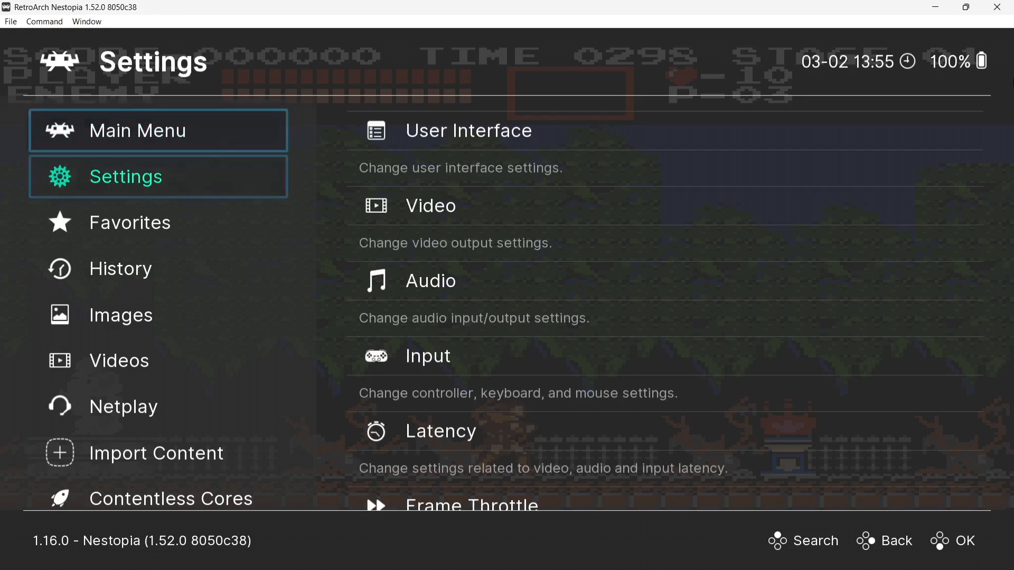
key(Right)
key(Down)
key(Return)
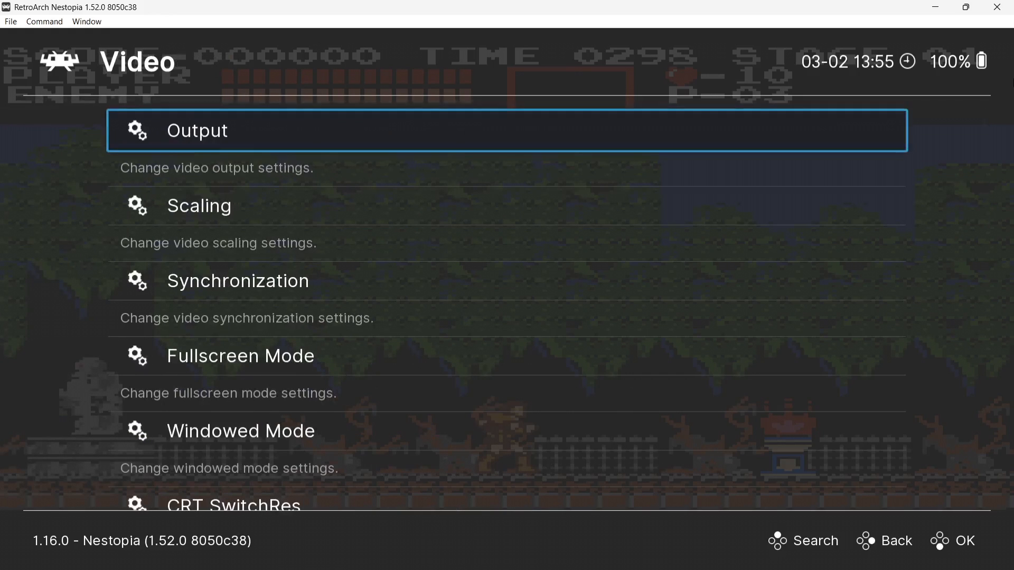
key(Down)
key(Return)
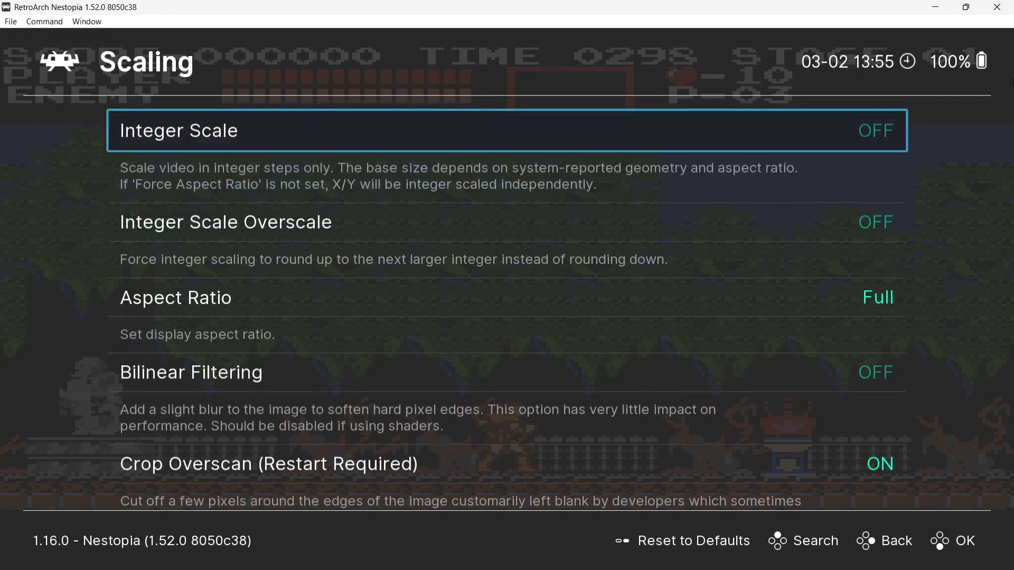
Step: Set the Aspect Ratio to Core provided
key(Down)
key(Down)
key(Return)
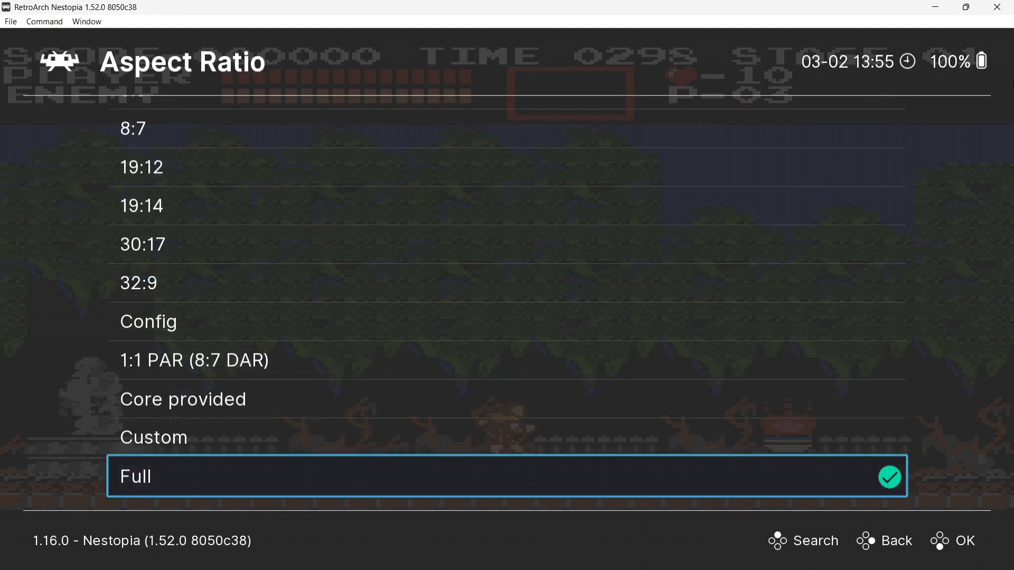
key(Up)
key(Up)
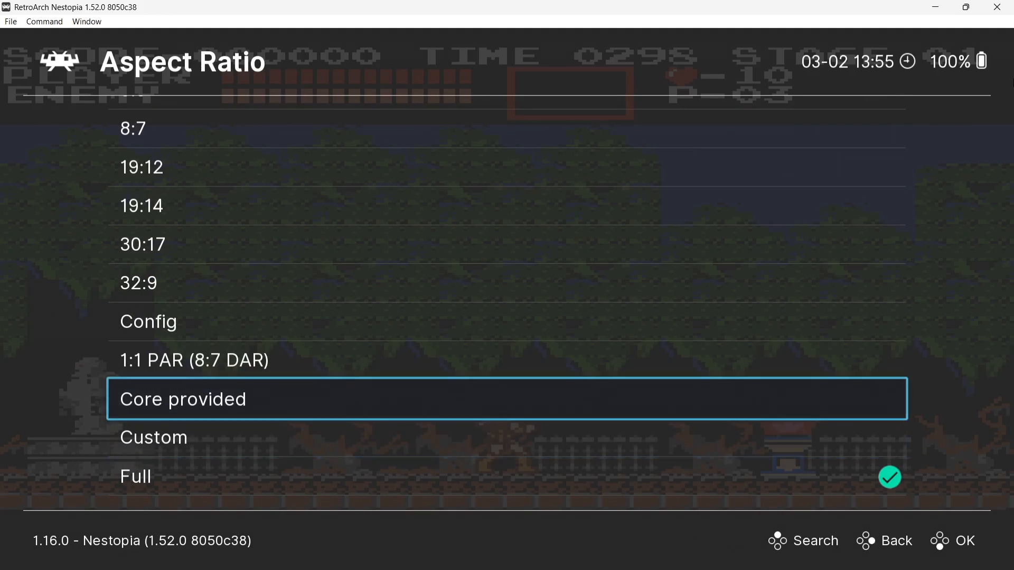
key(Return)
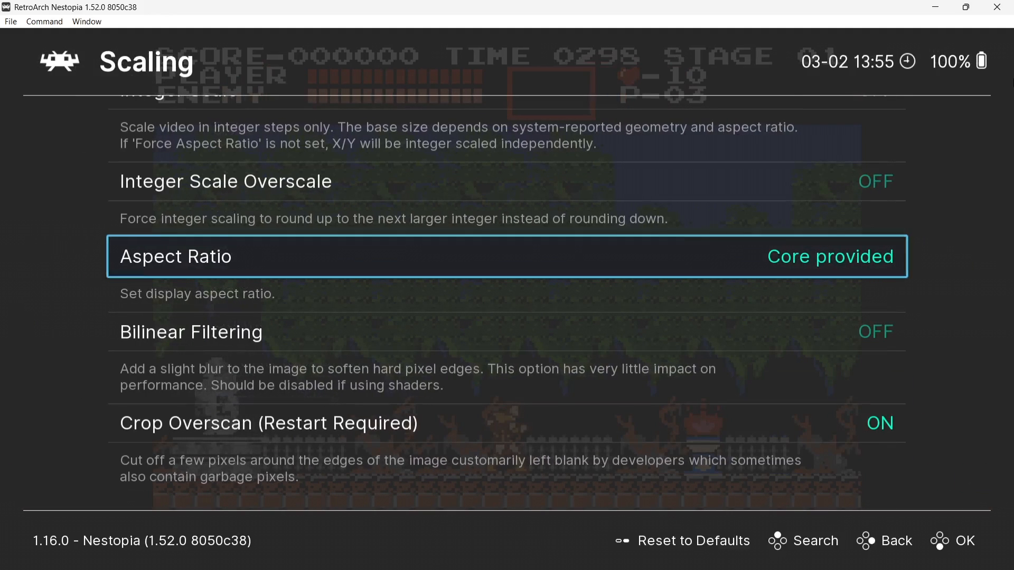
Step: Turn on Integer Scale and Integer Scale Overscale
key(Up)
key(Up)
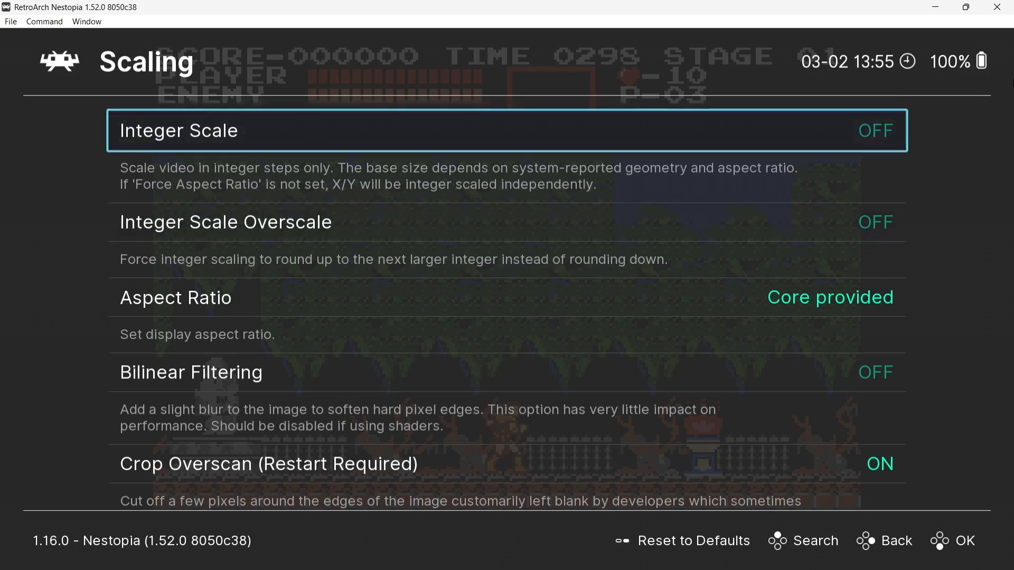
key(Right)
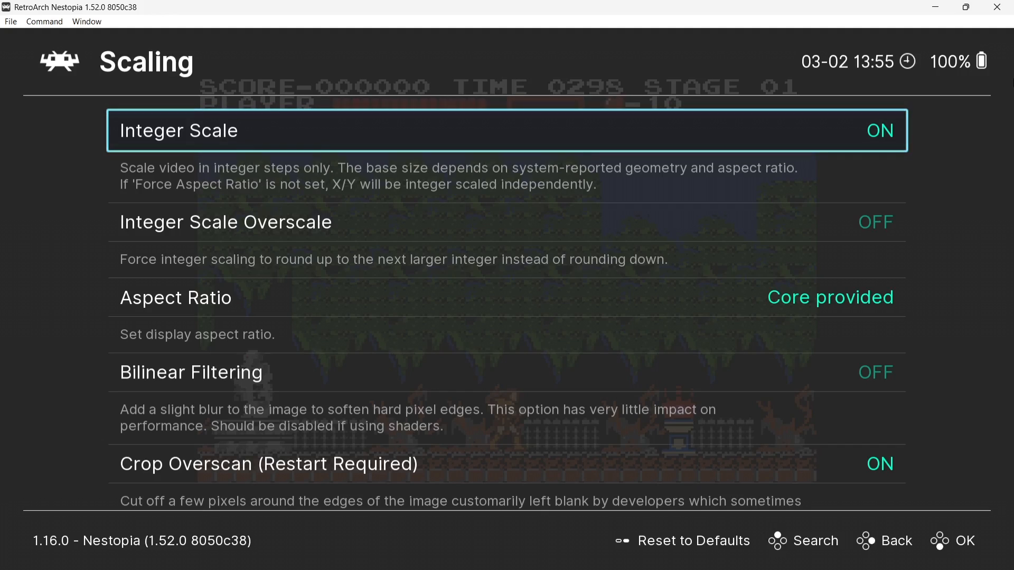
key(Down)
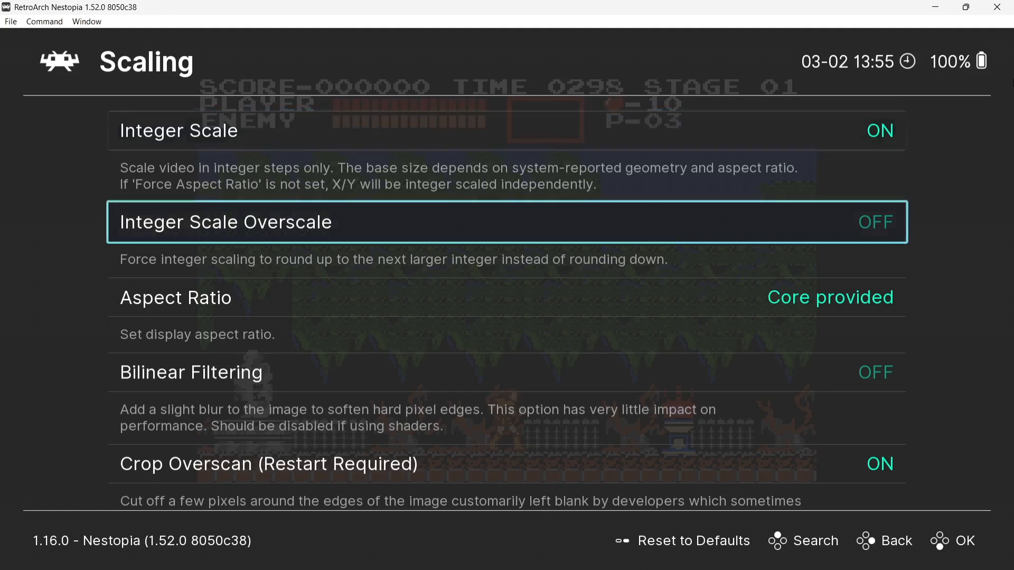
key(Return)
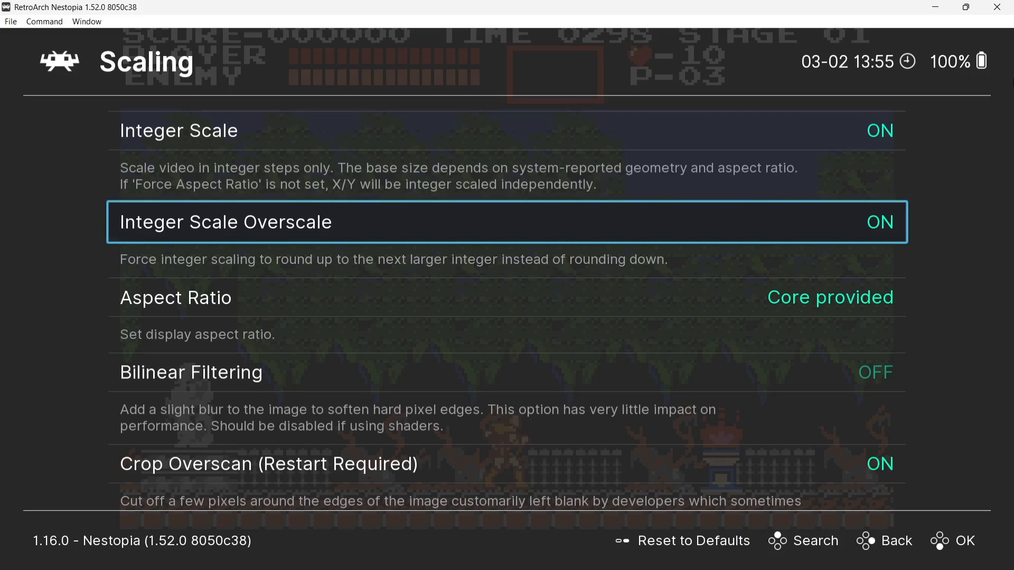
Step: Turn off Integer Scale
key(Up)
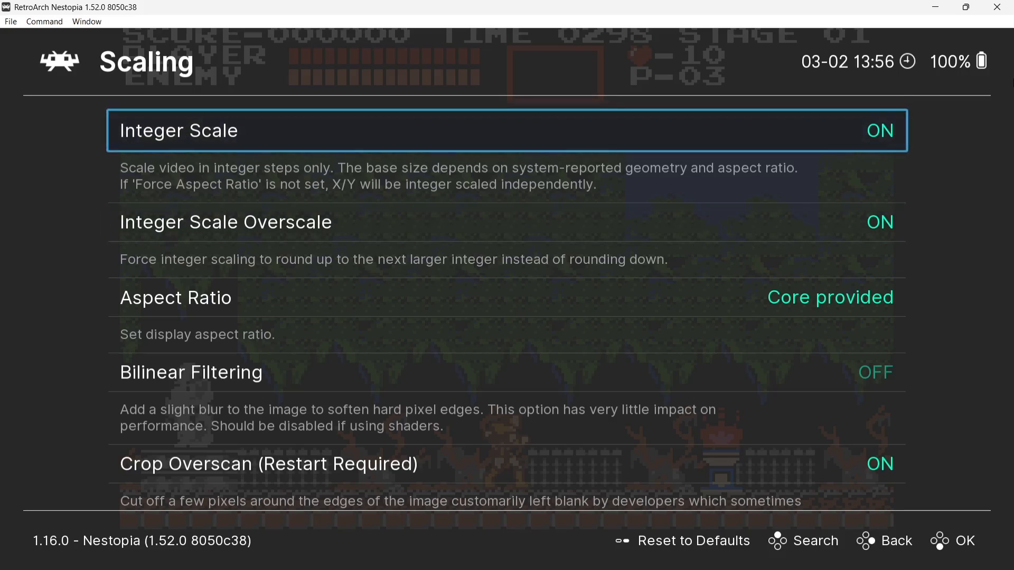
key(Return)
key(Down)
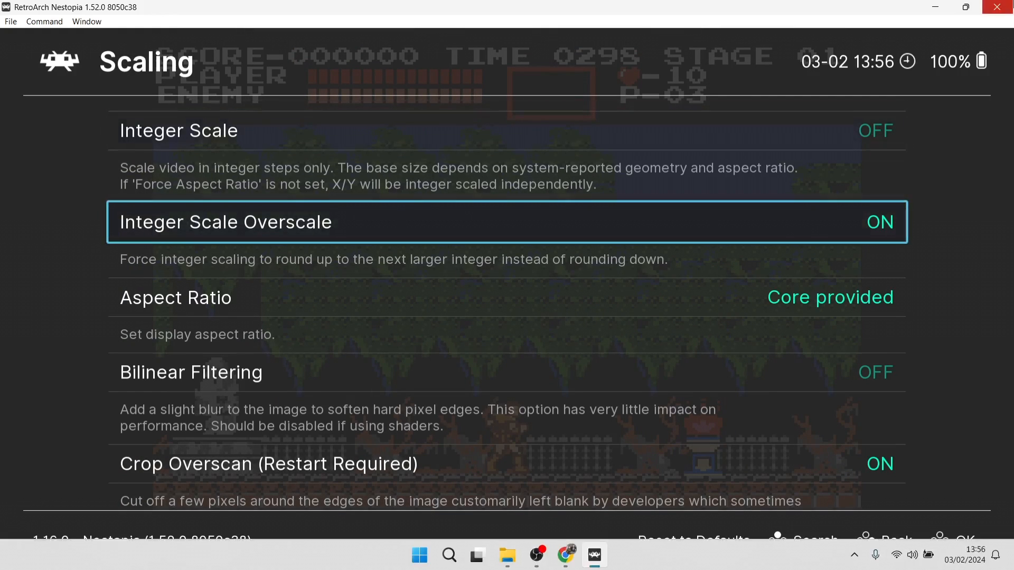
Step: Exit the Scaling settings and resume Castlevania from the Quick Menu
key(BackSpace)
key(BackSpace)
key(BackSpace)
key(Up)
key(Right)
key(Return)
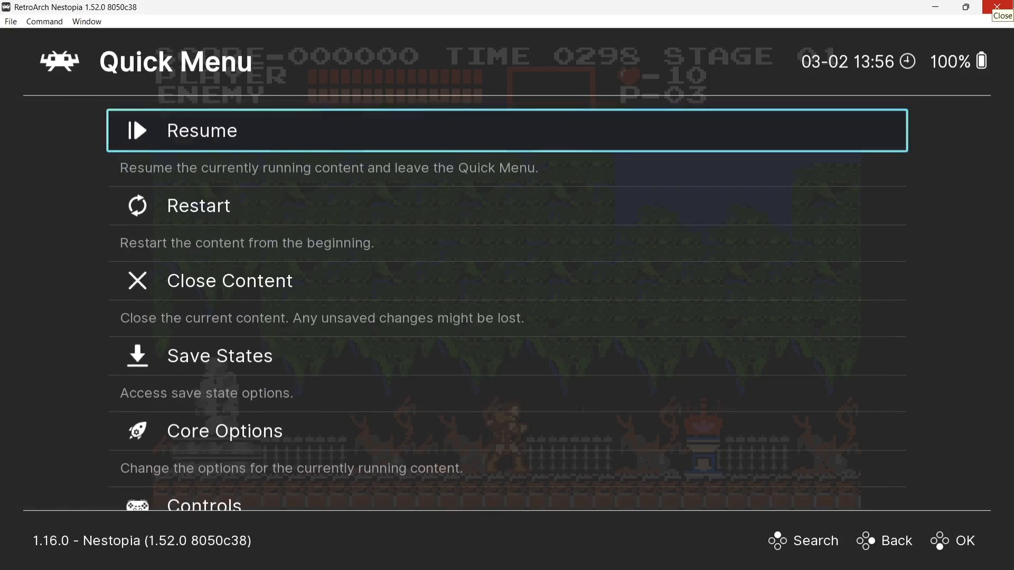
key(Return)
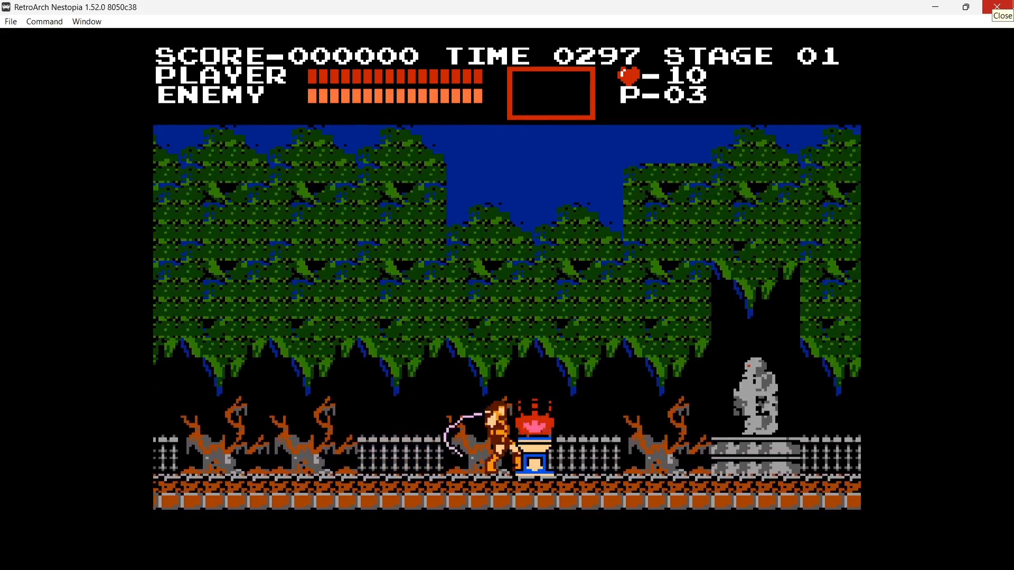
Step: Play on through the courtyard toward the castle gate, jumping and whipping the braziers to collect items
key(Right)
key(x)
key(z)
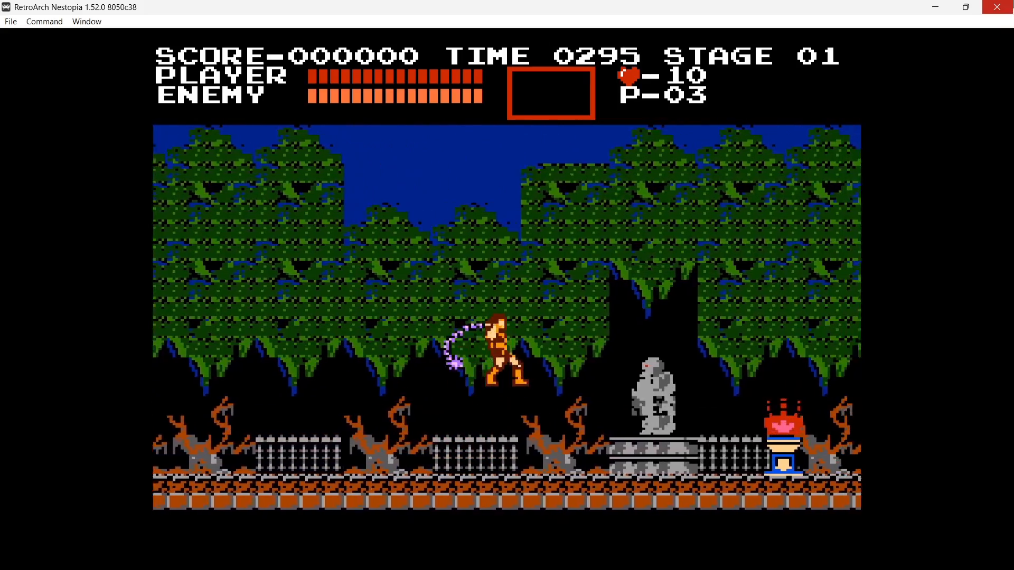
key(x)
key(z)
key(Down)
key(z)
key(Right)
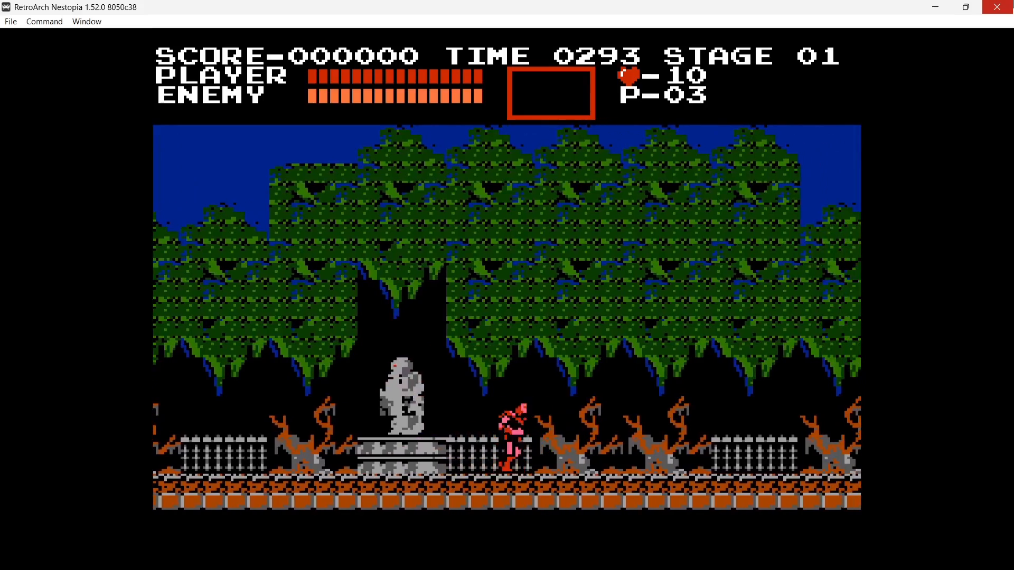
key(Right)
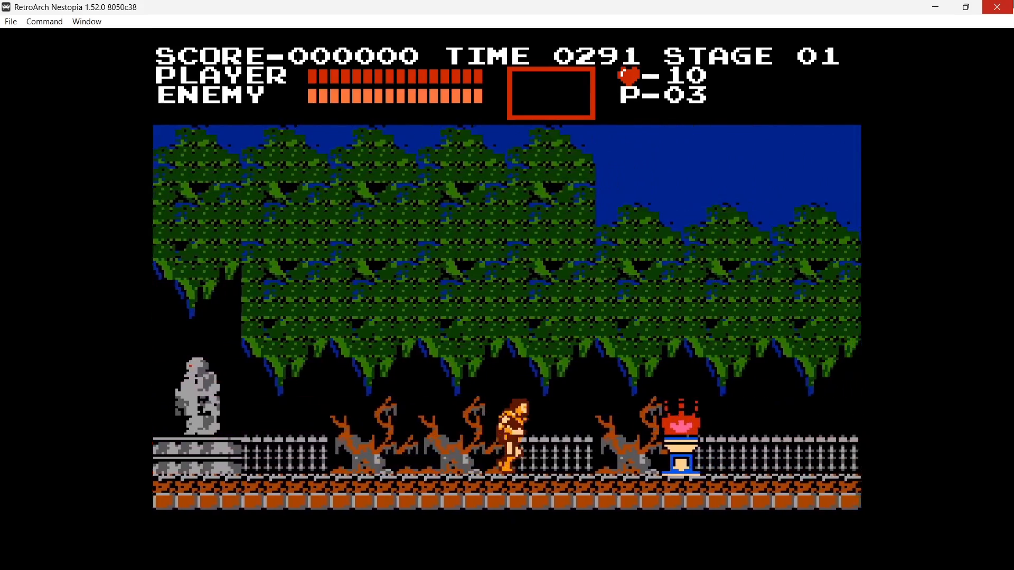
key(z)
key(Right)
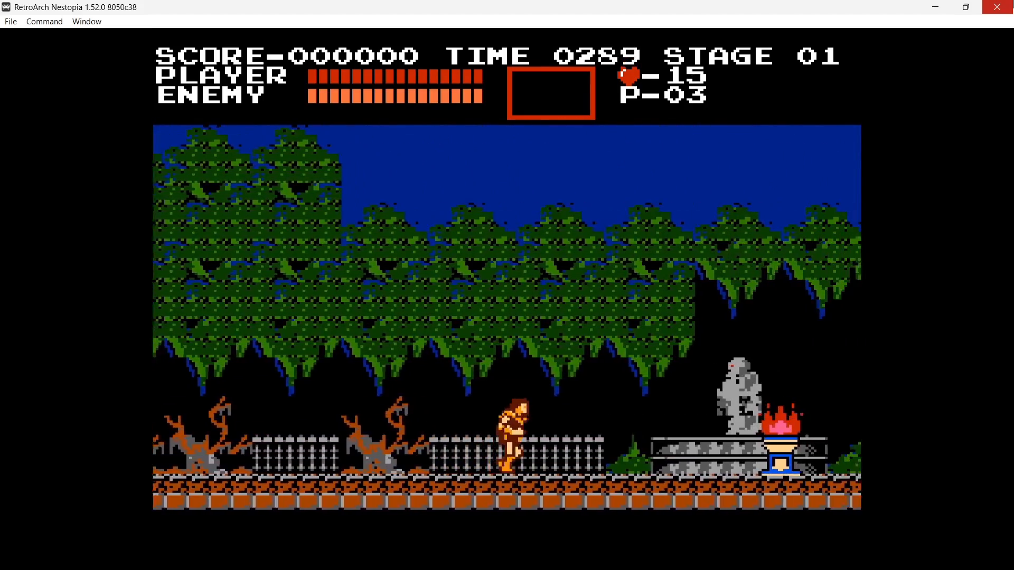
key(x)
key(Right)
key(Down)
key(z)
Step: Pause the game at the castle gate and reopen the video Scaling settings
key(F1)
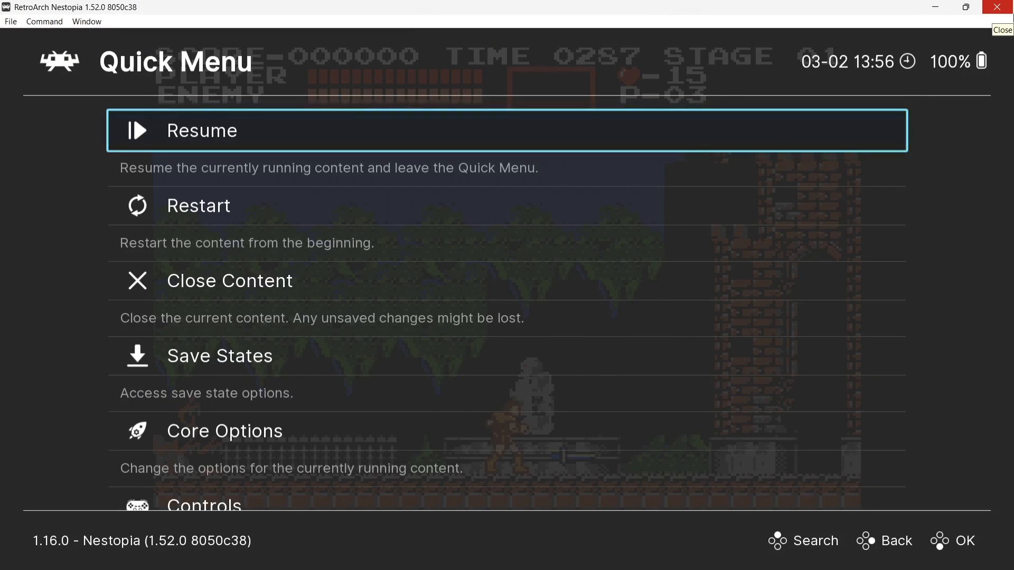
key(BackSpace)
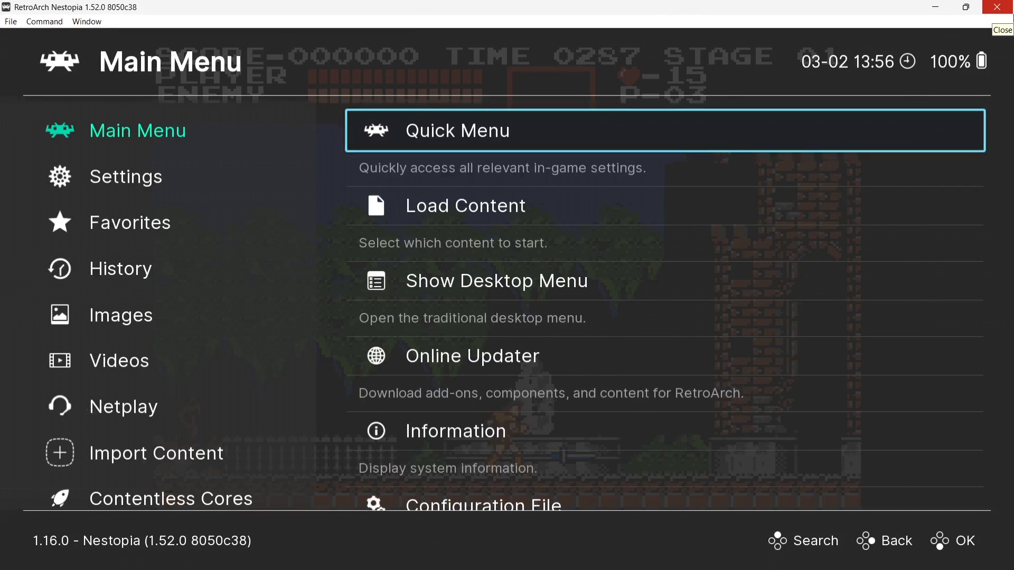
key(Left)
key(Down)
key(Right)
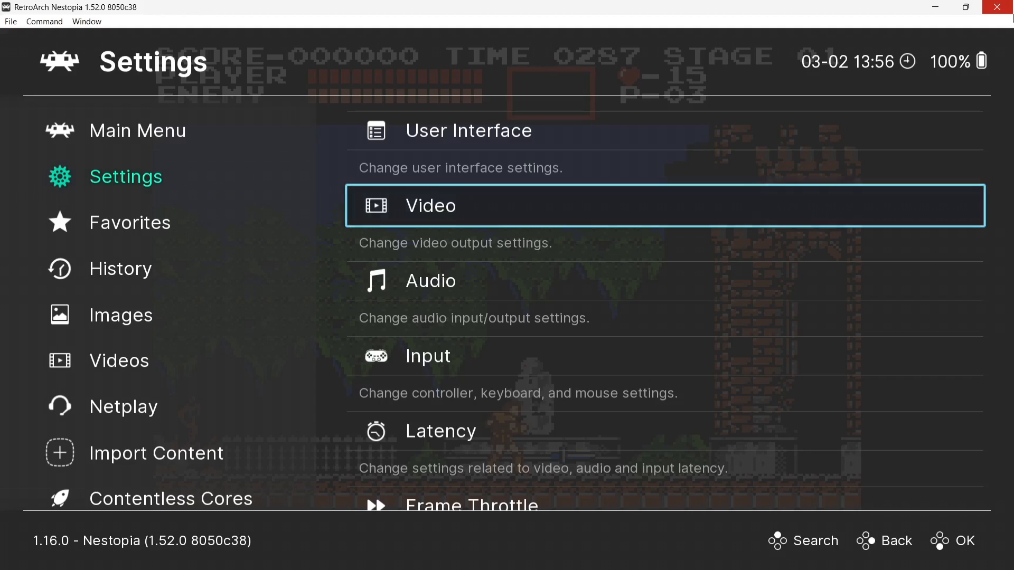
key(Return)
key(Down)
key(Return)
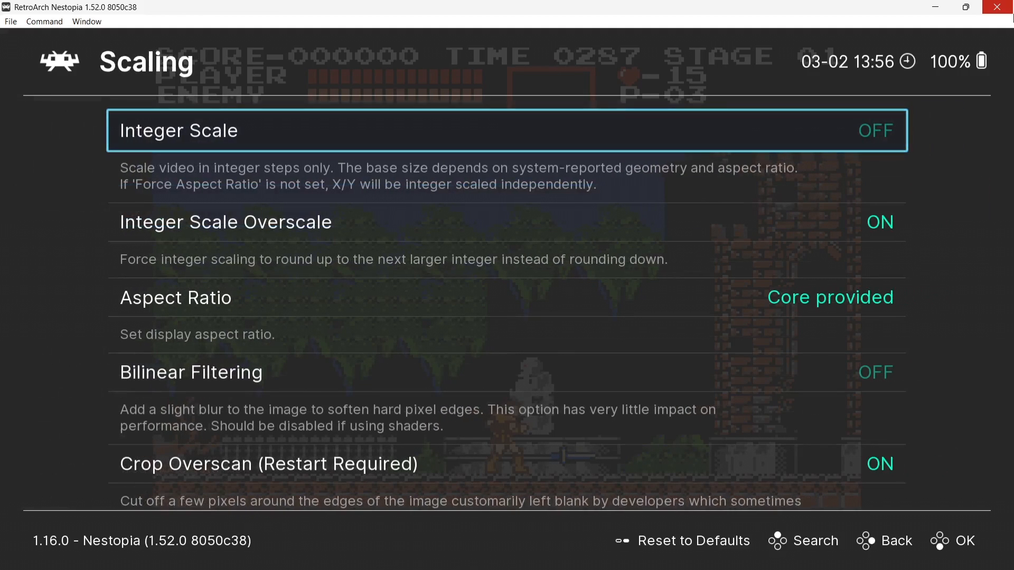
Step: Turn on Bilinear Filtering
key(Down)
key(Down)
key(Down)
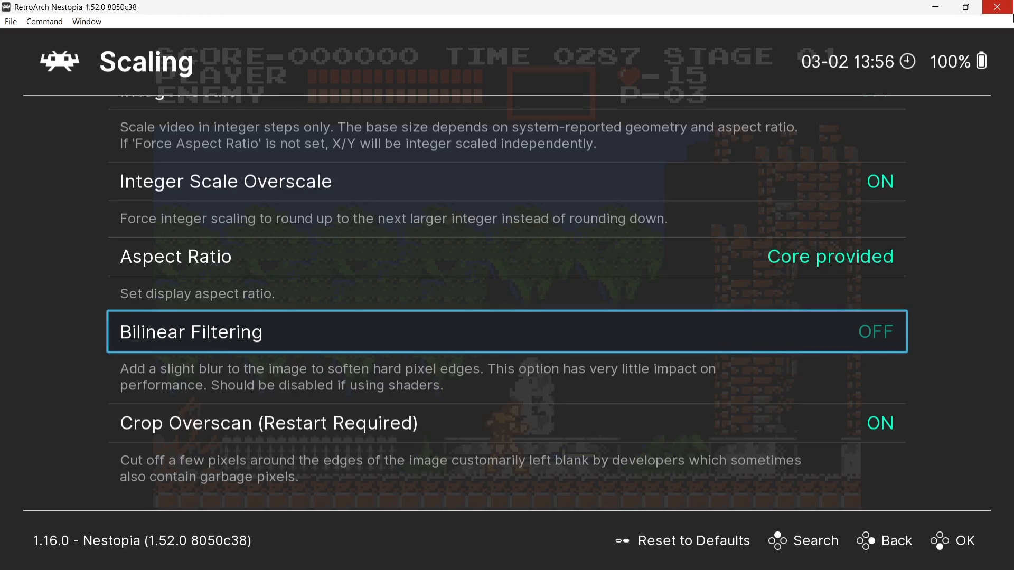
key(Return)
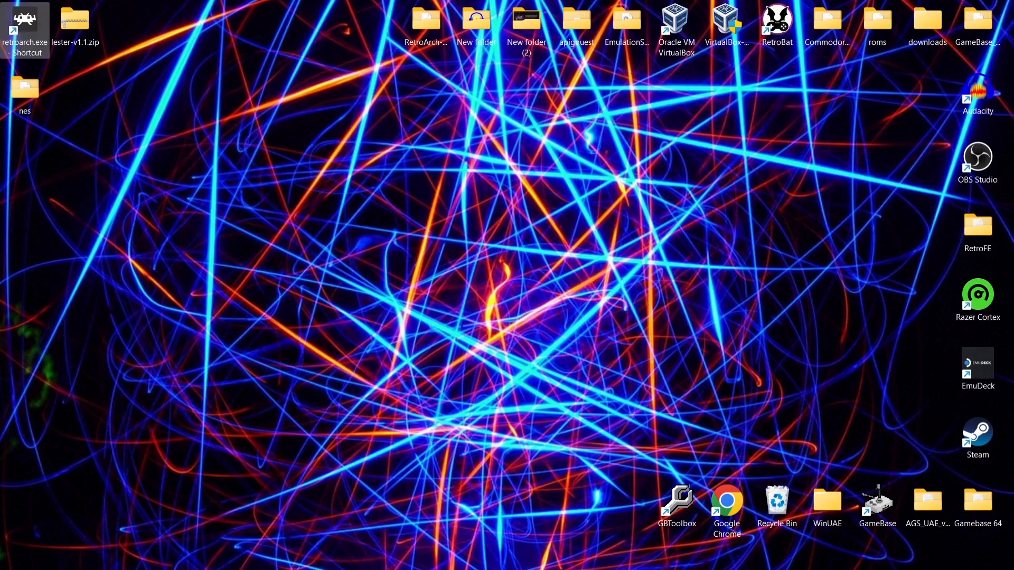
Step: Return to the Main Menu and resume Castlevania through the Quick Menu
key(BackSpace)
key(BackSpace)
key(Up)
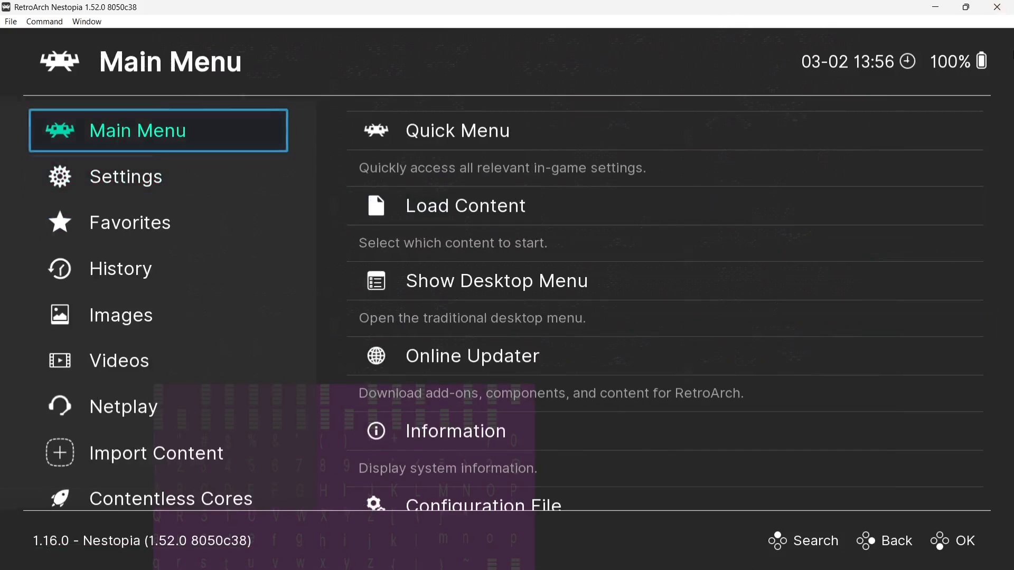
key(Right)
key(Return)
key(Return)
Step: Pick up the dagger, enter the castle and fight the ghouls in the first hall
key(Right)
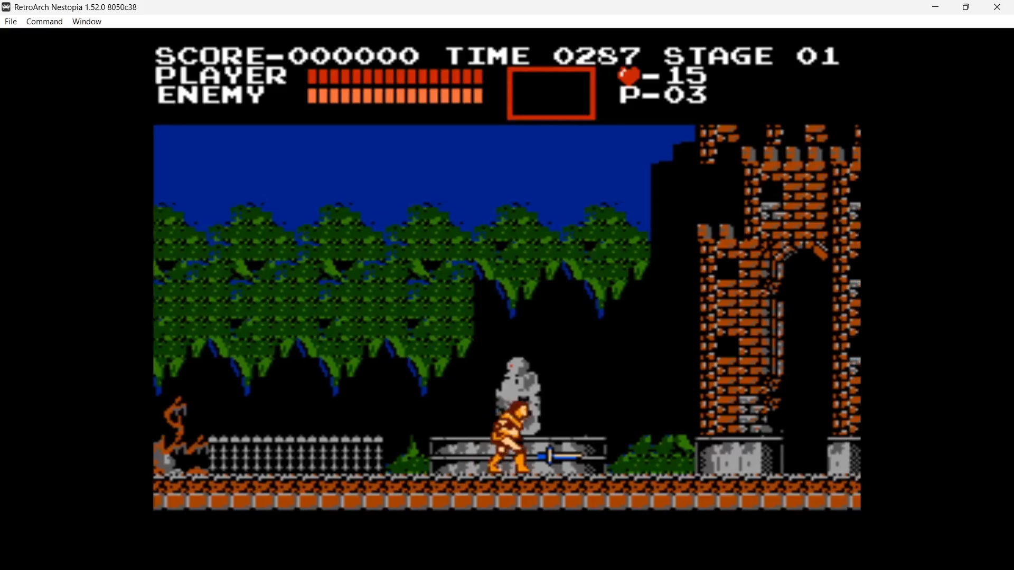
key(x)
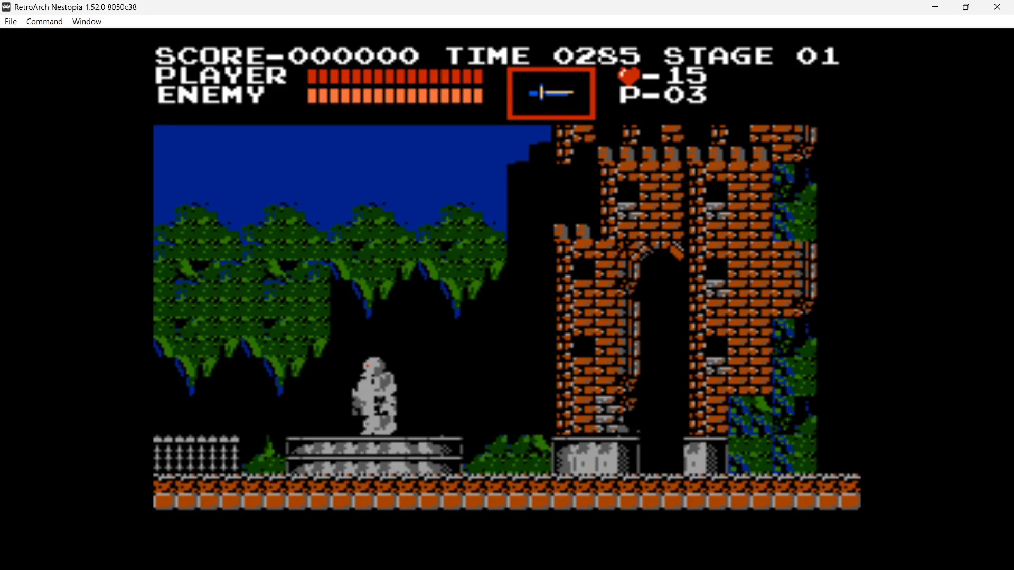
key(Right)
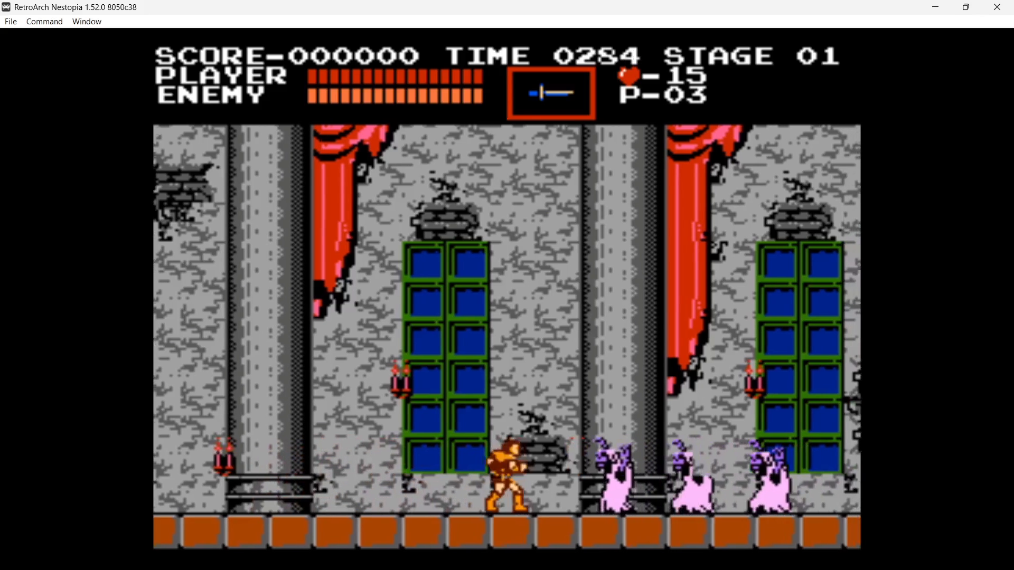
key(Down)
key(z)
key(z)
key(Right)
key(z)
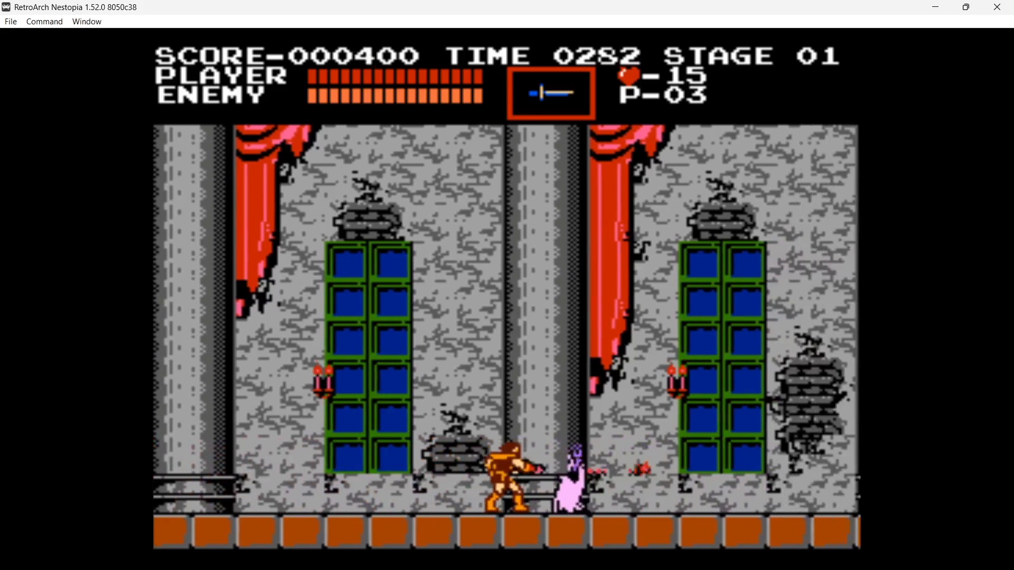
key(Right)
key(x)
key(z)
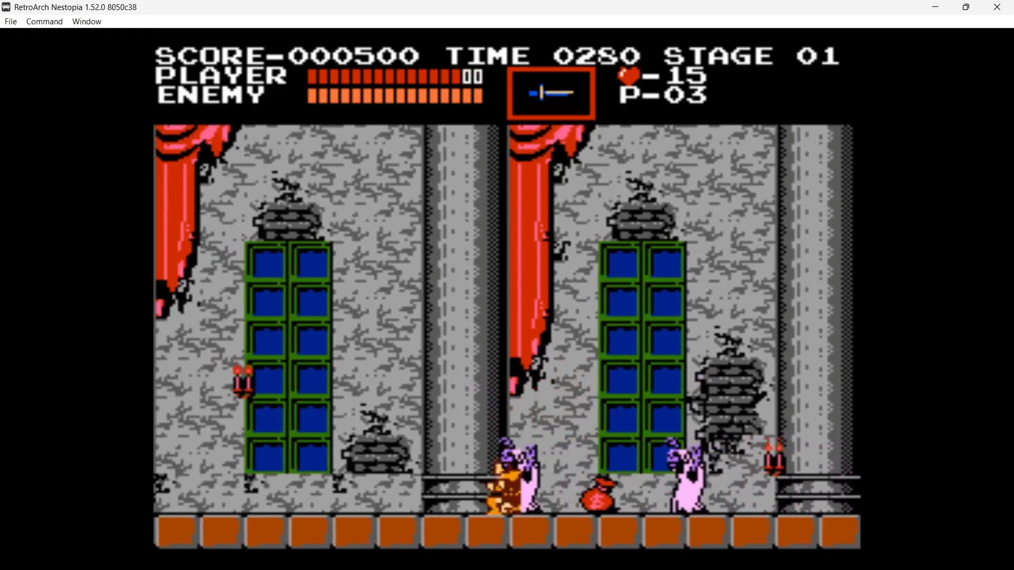
Step: Fight the ghouls in the castle's first hall, advance past the pillars and whip the wall candles
key(Left)
key(z)
key(Right)
key(z)
key(Right)
key(z)
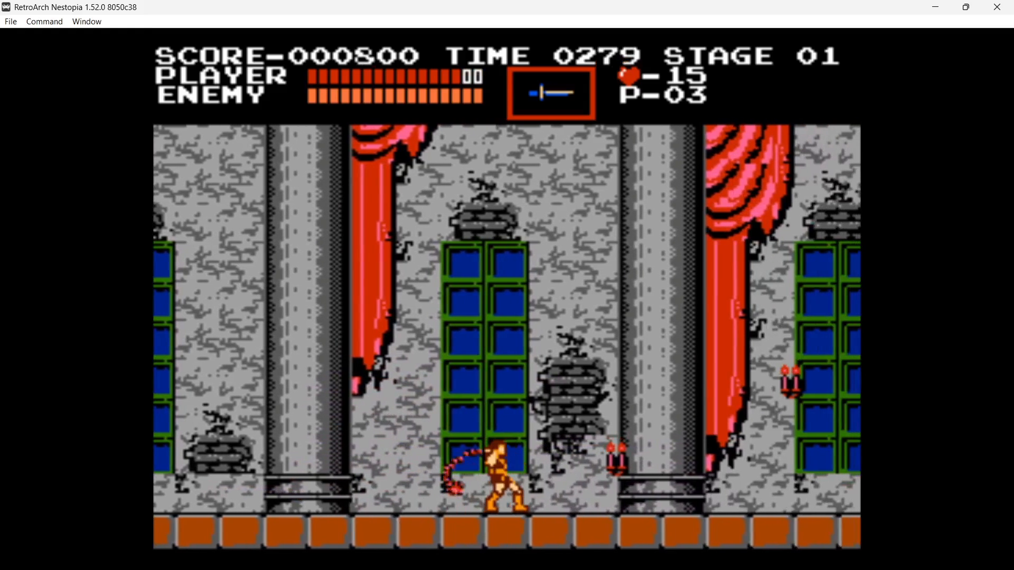
key(Right)
key(x)
key(z)
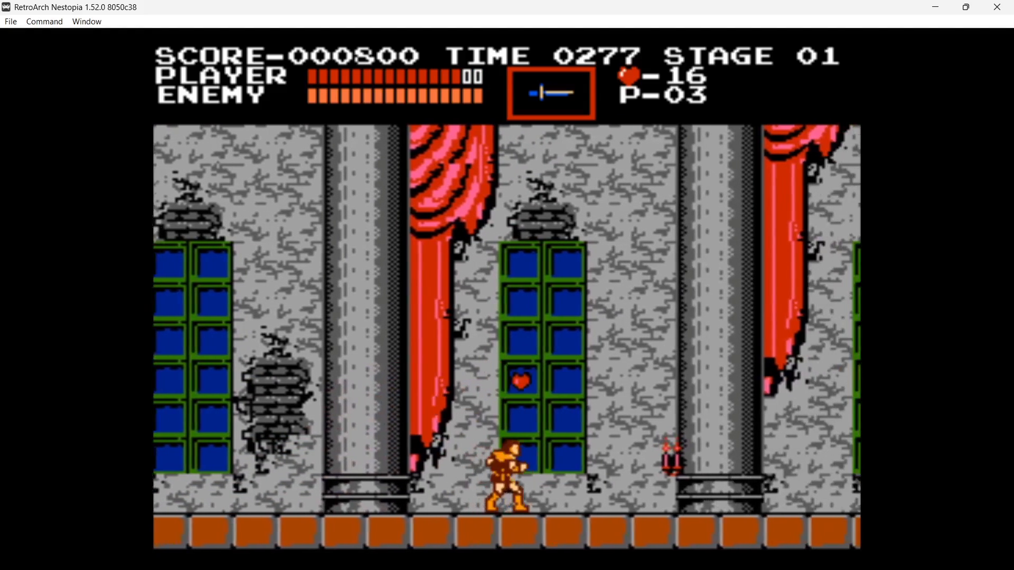
key(z)
Step: Pause Castlevania and open the Core Options through the Main Menu's Quick Menu entry
key(F1)
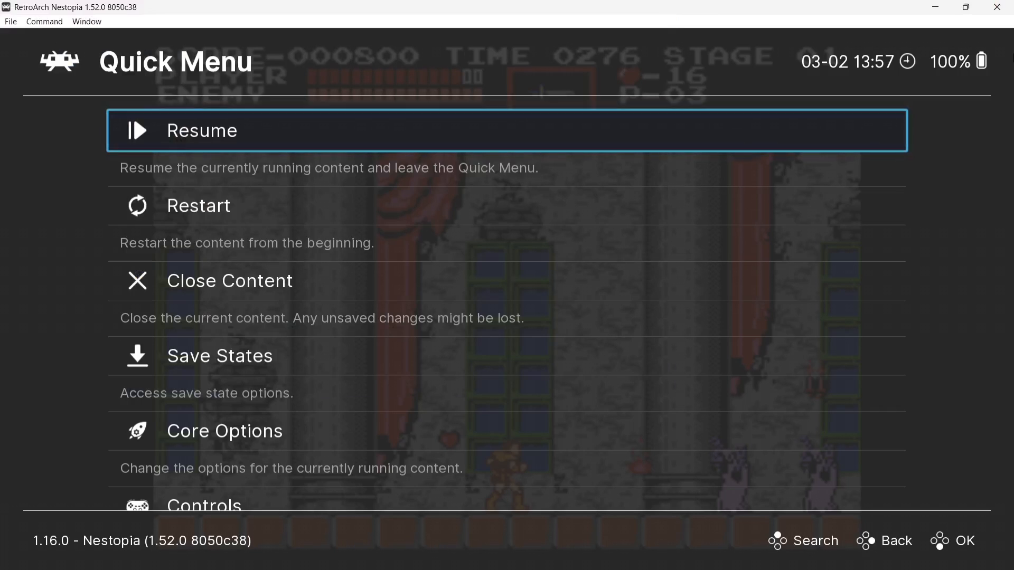
key(BackSpace)
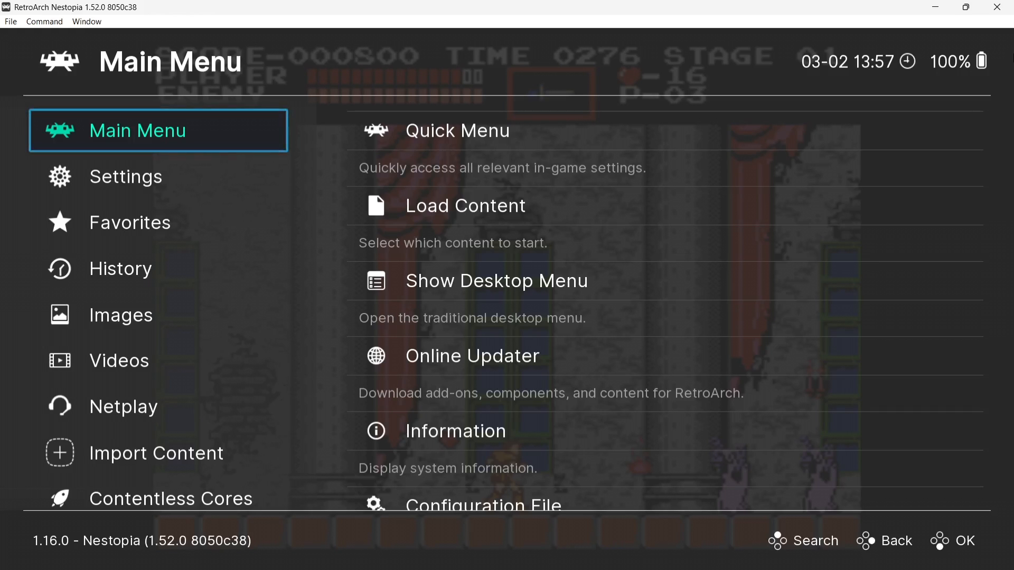
key(Right)
key(Return)
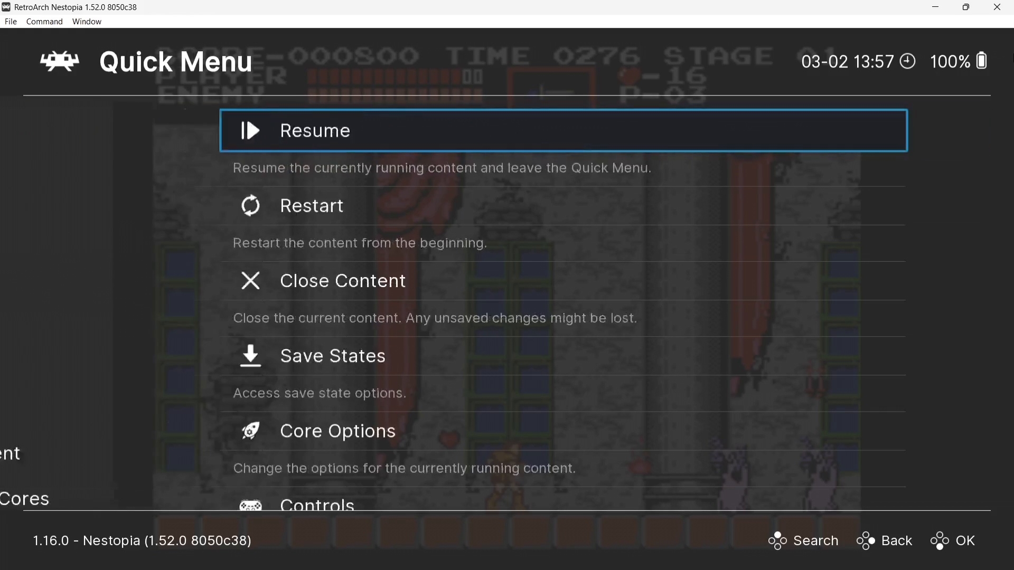
key(Down)
key(Down)
key(Down)
key(Down)
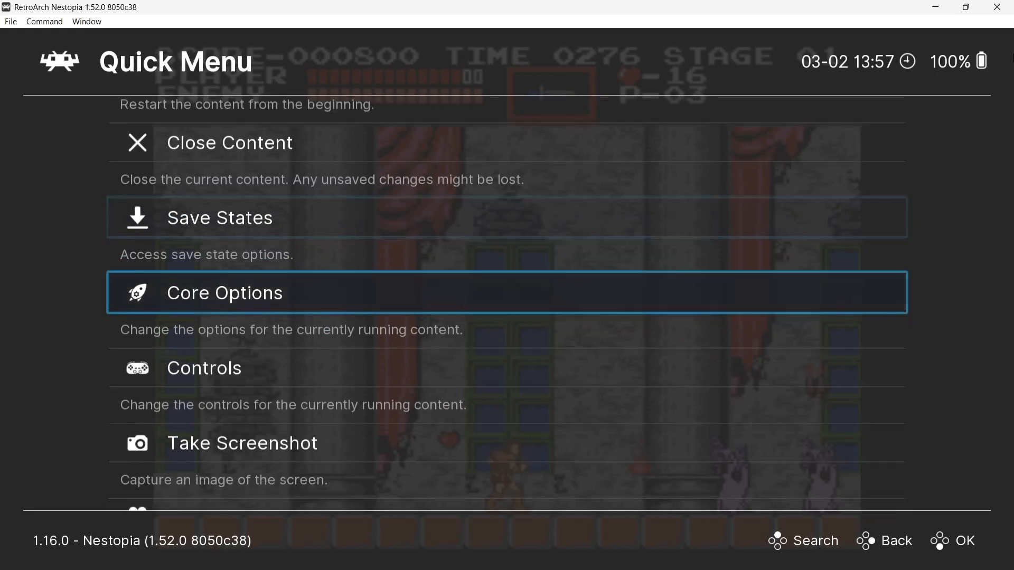
key(Return)
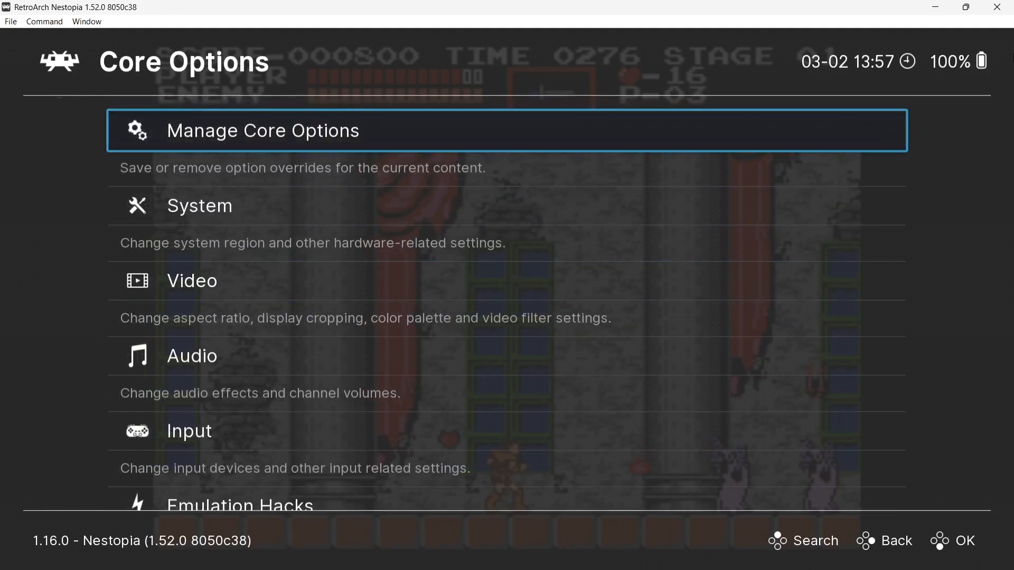
Step: Save the current core options as content directory options, covering all games in the same folder
key(Return)
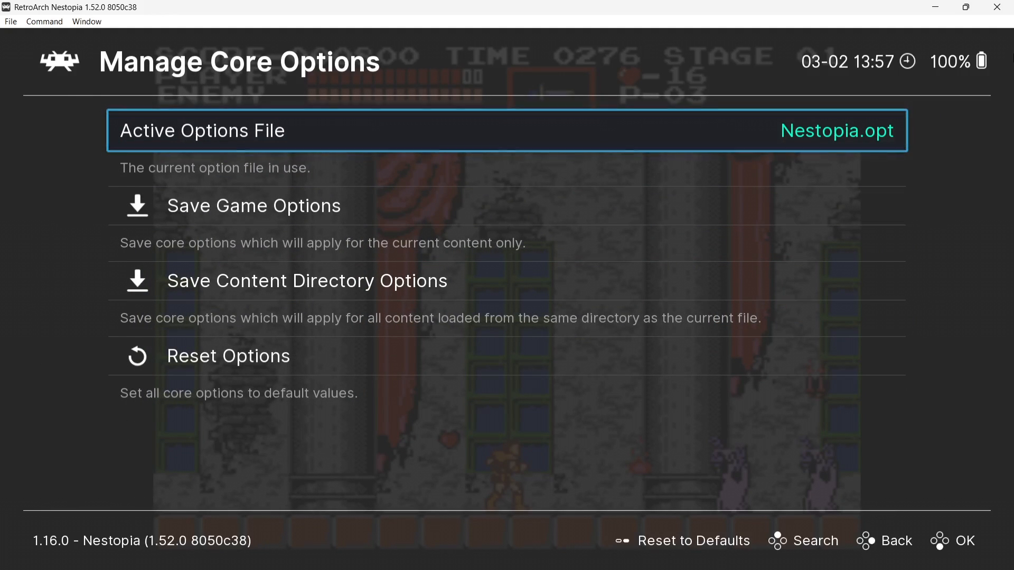
key(Down)
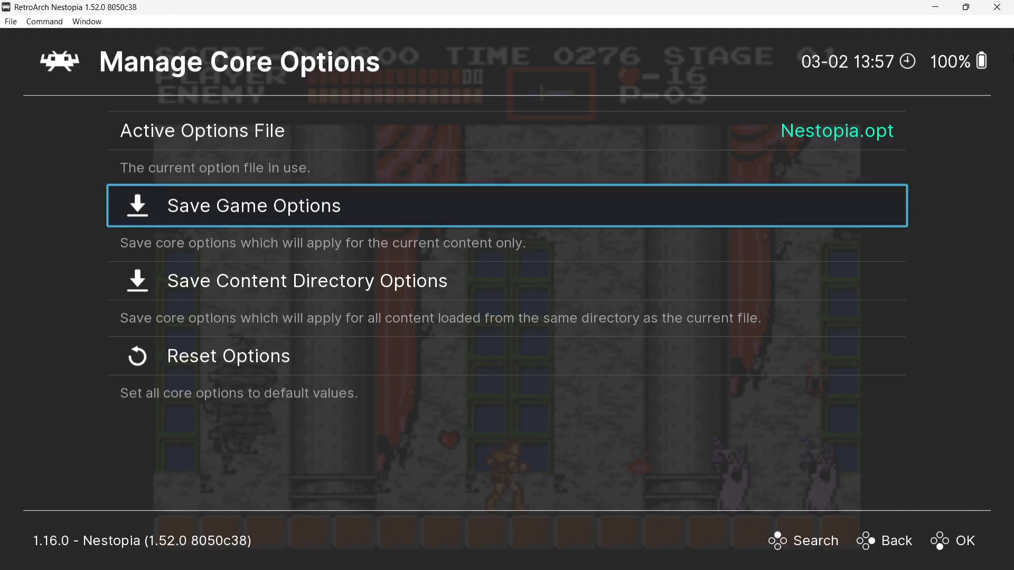
key(Down)
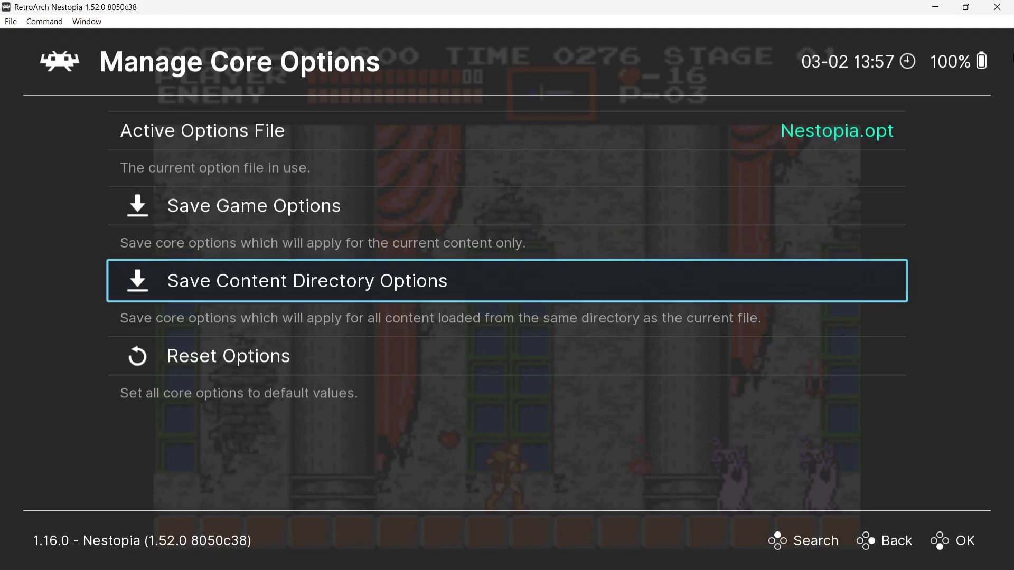
key(Return)
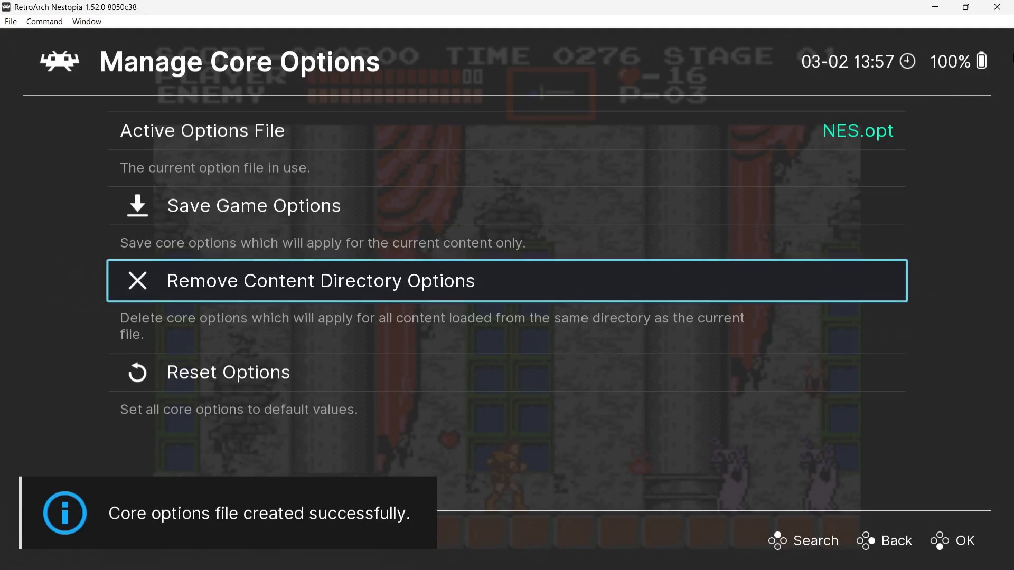
Step: Return to the Main Menu and run Chip 'N Dale - Rescue Rangers from the NES playlist
key(BackSpace)
key(BackSpace)
key(BackSpace)
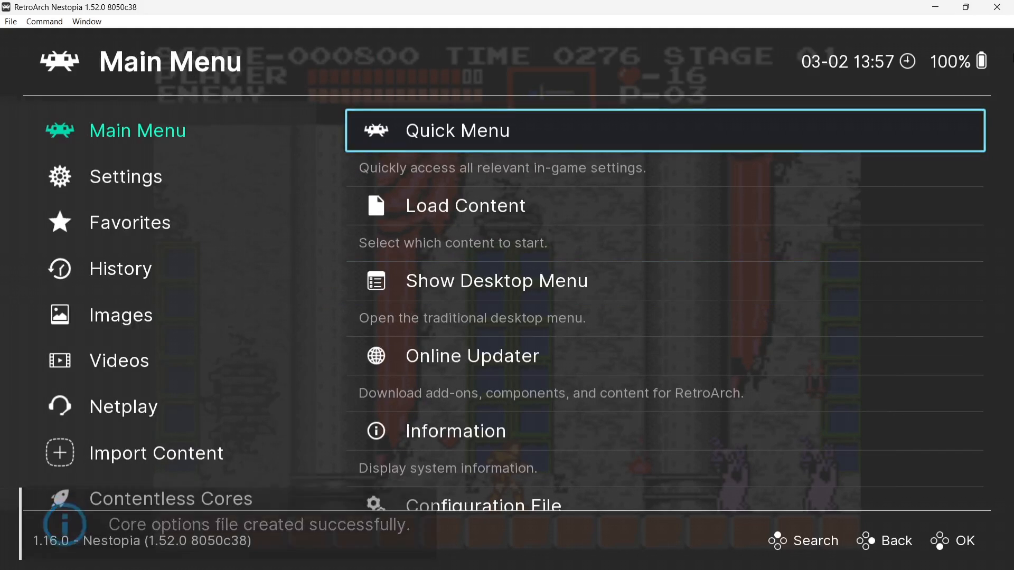
key(Left)
key(Up)
key(Up)
key(Down)
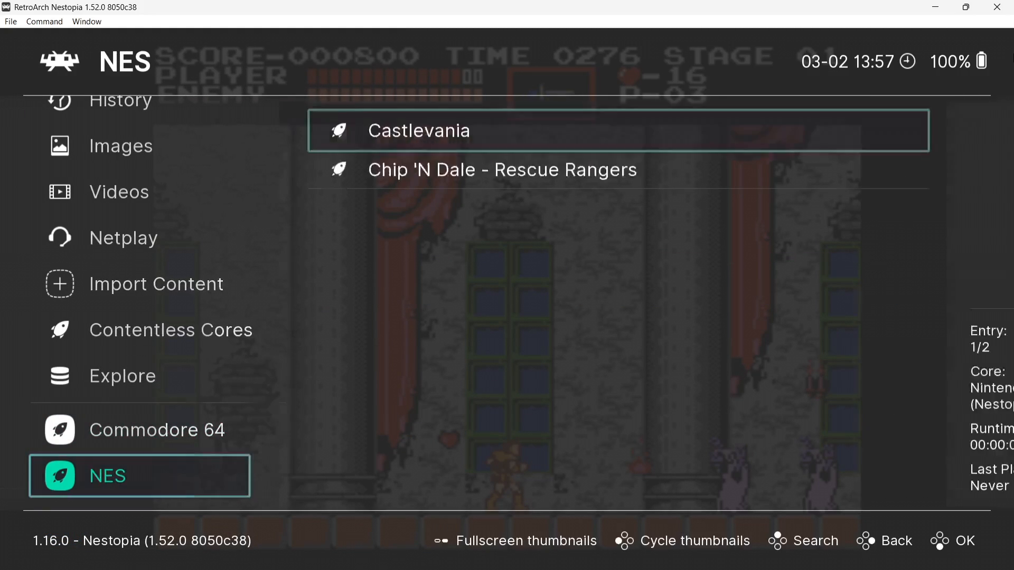
key(Right)
key(Down)
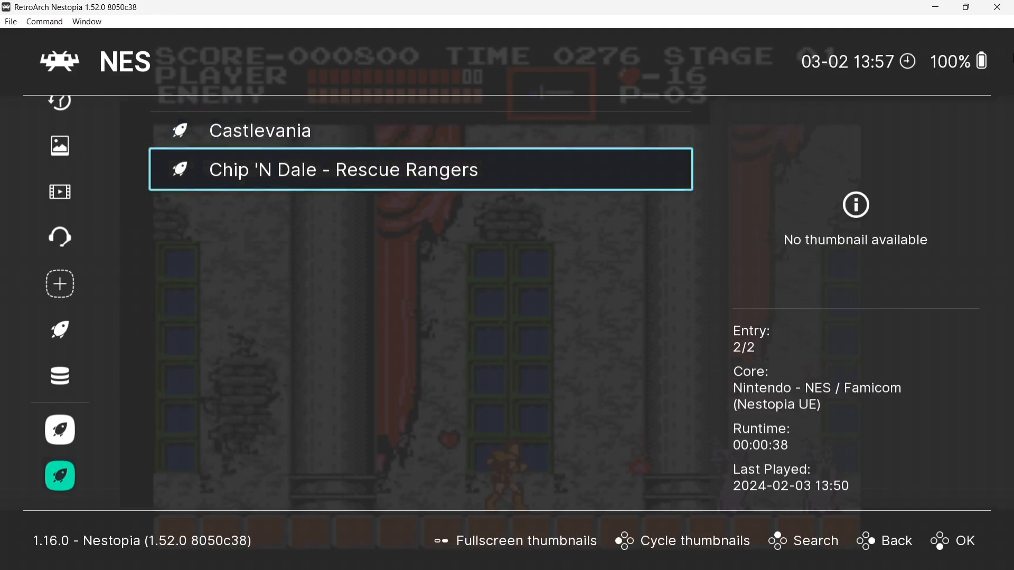
key(Return)
key(Return)
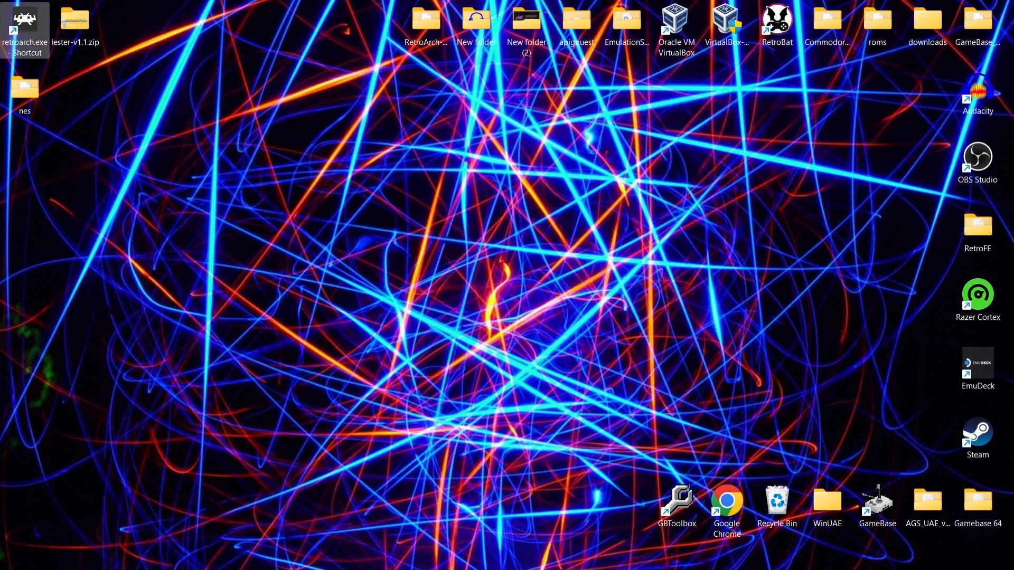
Step: Skip through the Chip 'N Dale title screens and start the first level
key(Return)
key(Return)
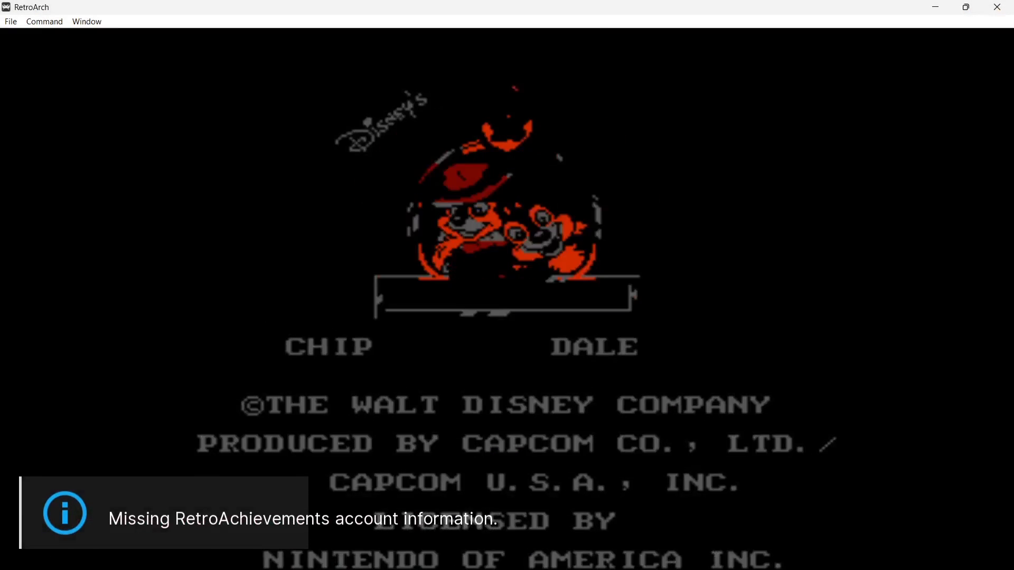
key(Return)
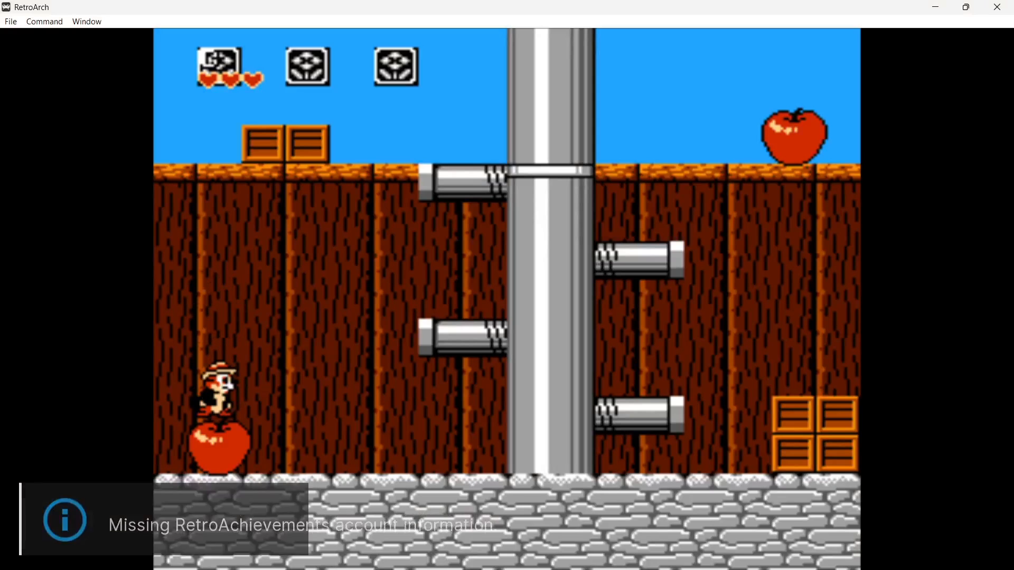
Step: Lift the apple, carry it past the steel pipe and throw it ahead while jumping over the stacked crates
key(Left)
key(z)
key(Right)
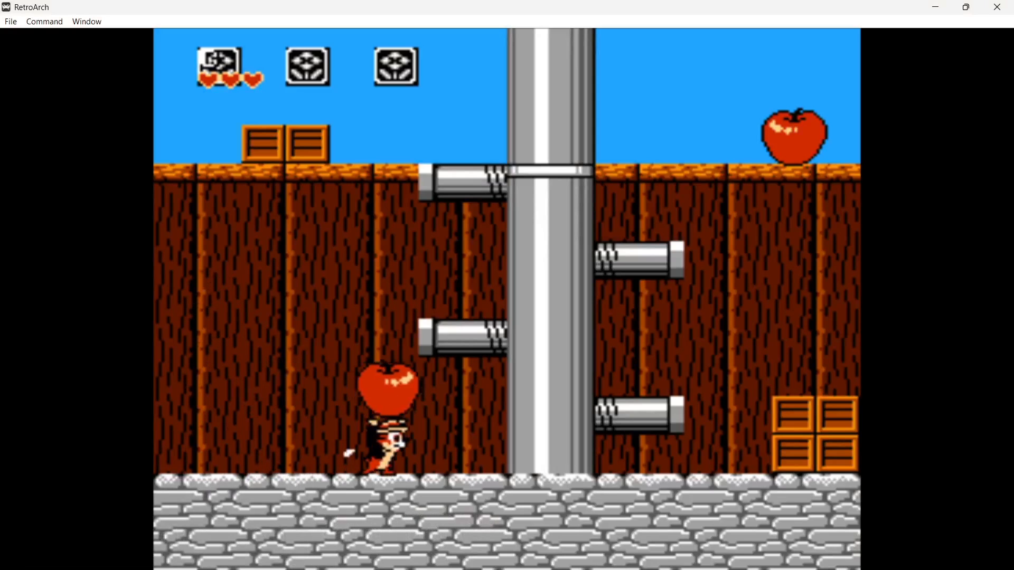
key(x)
key(x)
key(x)
key(x)
key(z)
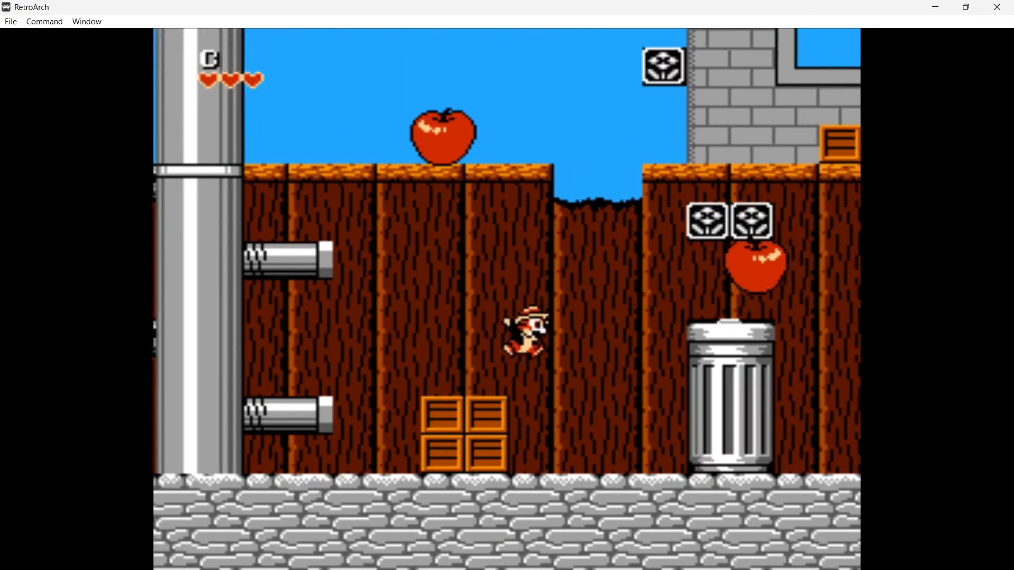
Step: Climb onto the wooden fence and run along it over the gaps and crates, past the robot bulldogs
key(Left)
key(x)
key(Right)
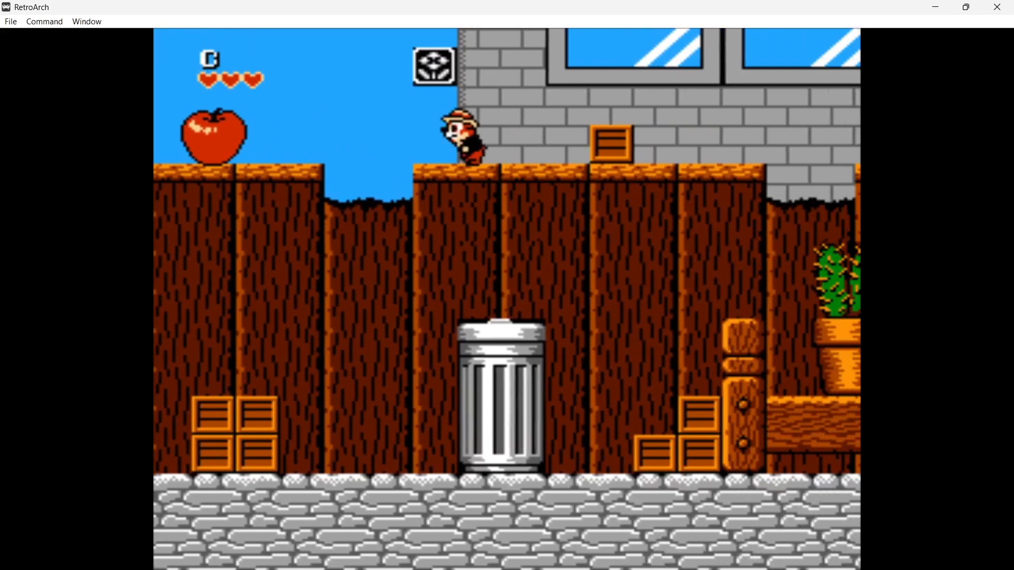
key(Right)
key(z)
key(x)
key(z)
key(x)
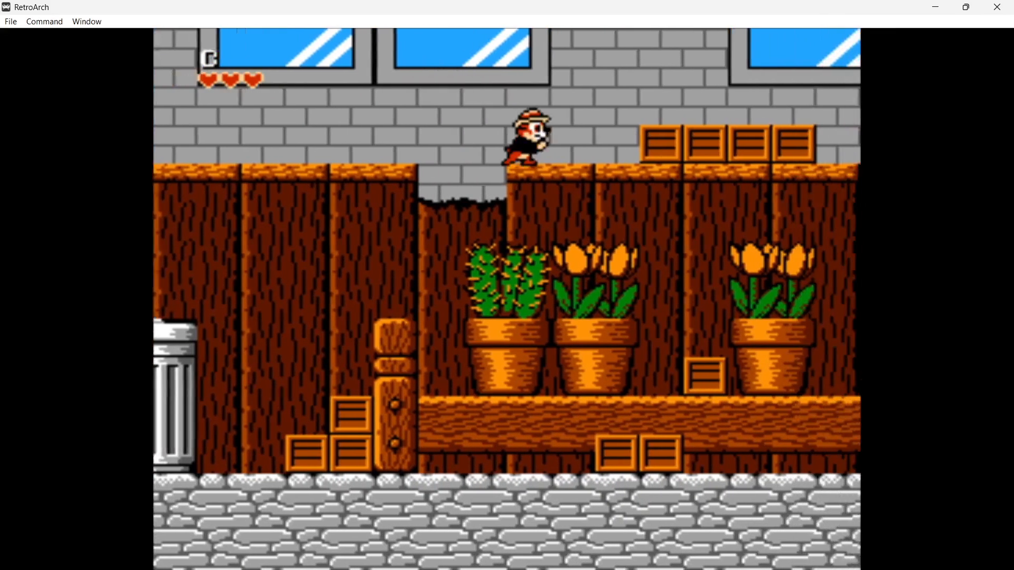
key(x)
key(Right)
key(x)
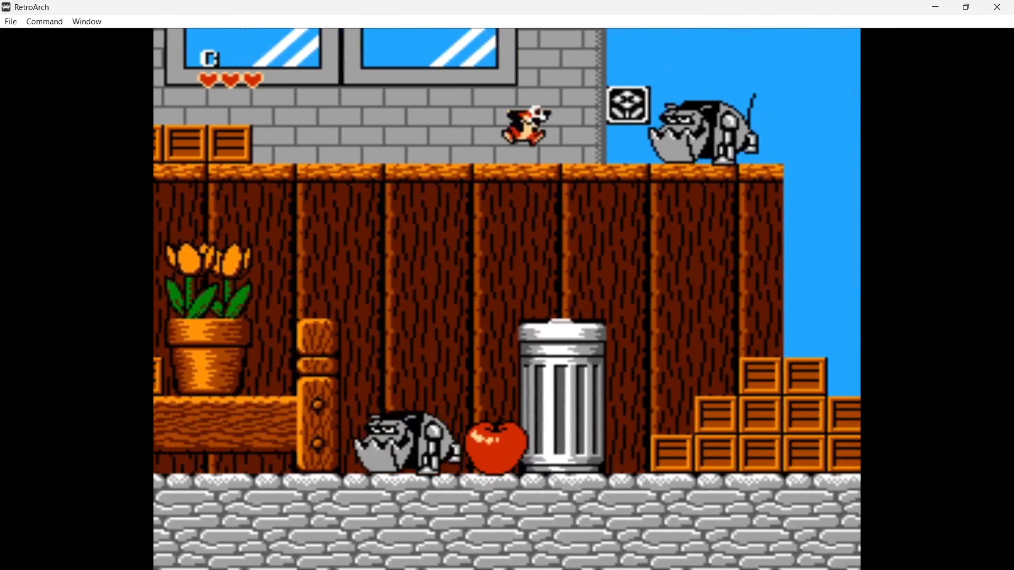
key(x)
key(Right)
Step: Pause the game, open the Shaders settings and turn on Video Shaders
key(F1)
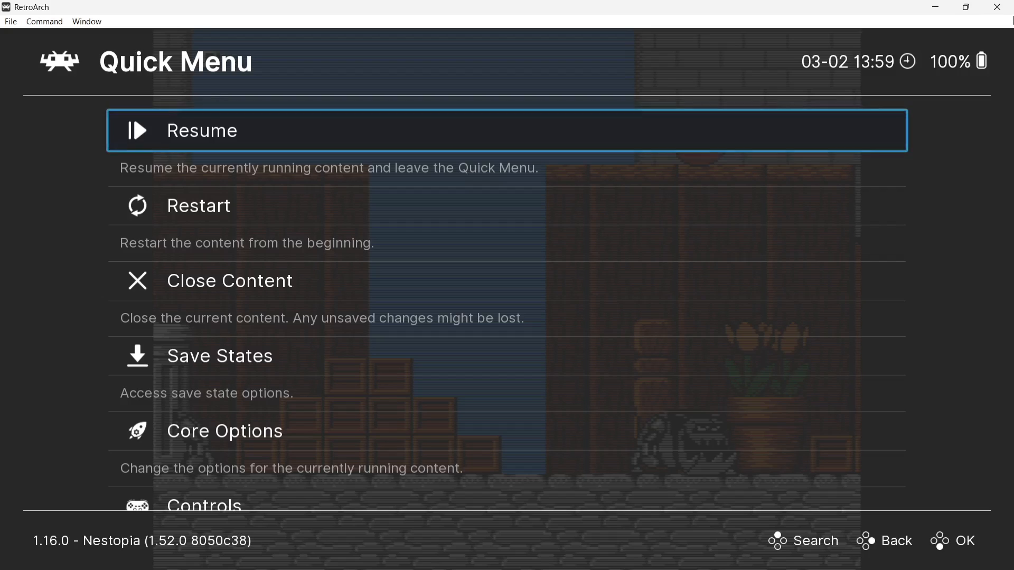
key(Up)
key(Up)
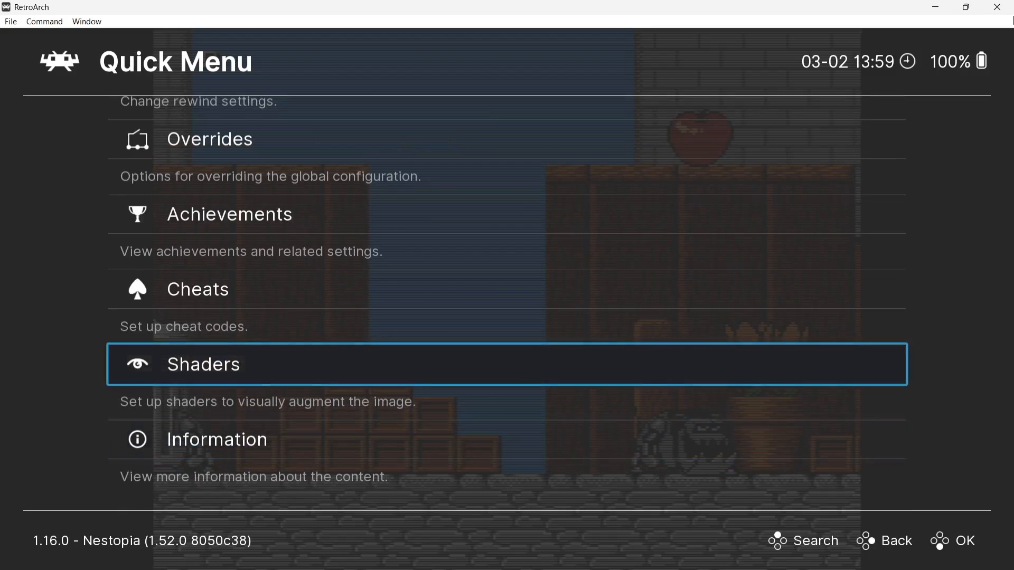
key(Return)
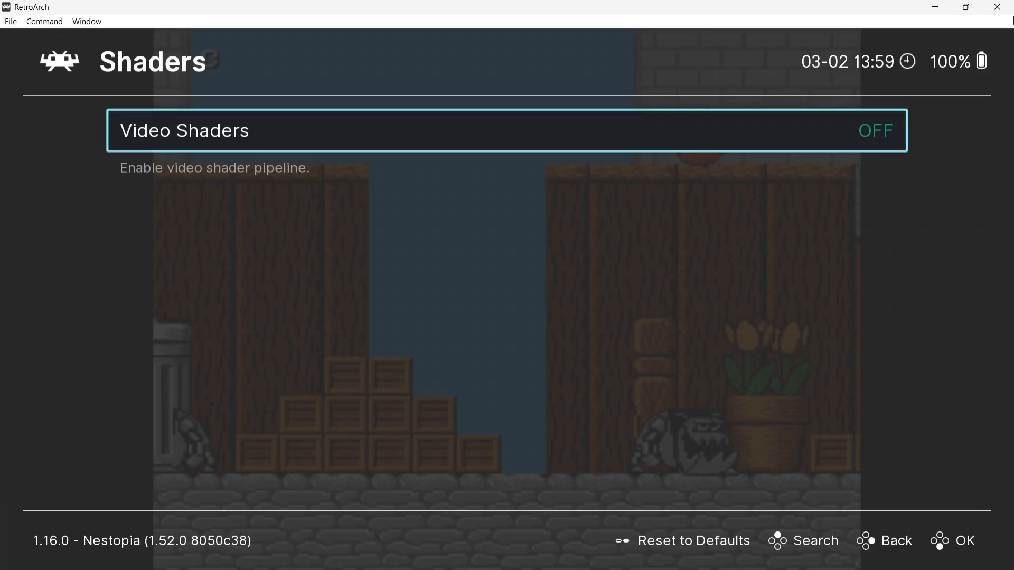
key(Return)
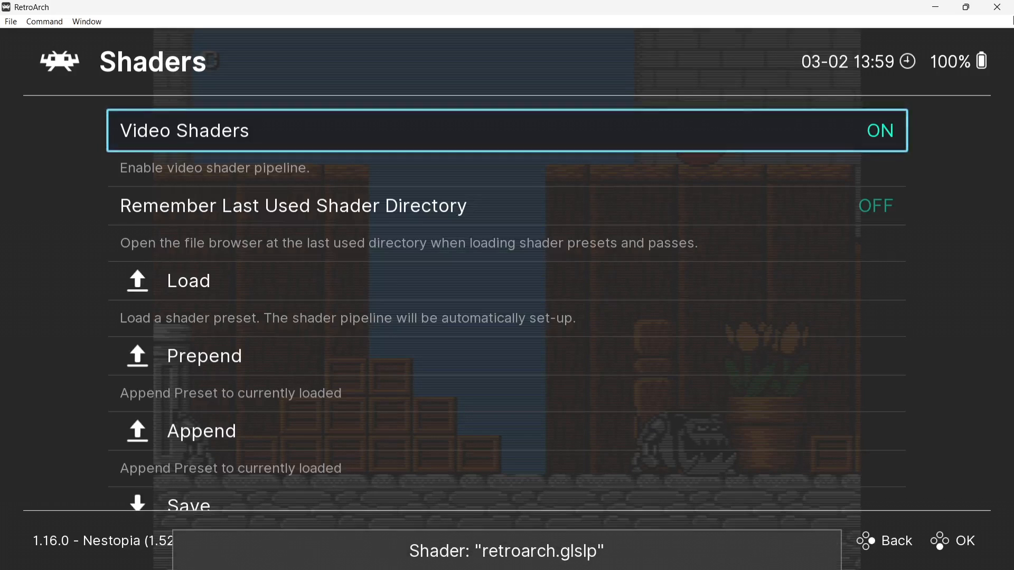
Step: Start loading a shader preset and browse to the borders folder inside shaders_glsl
key(Down)
key(Down)
key(Return)
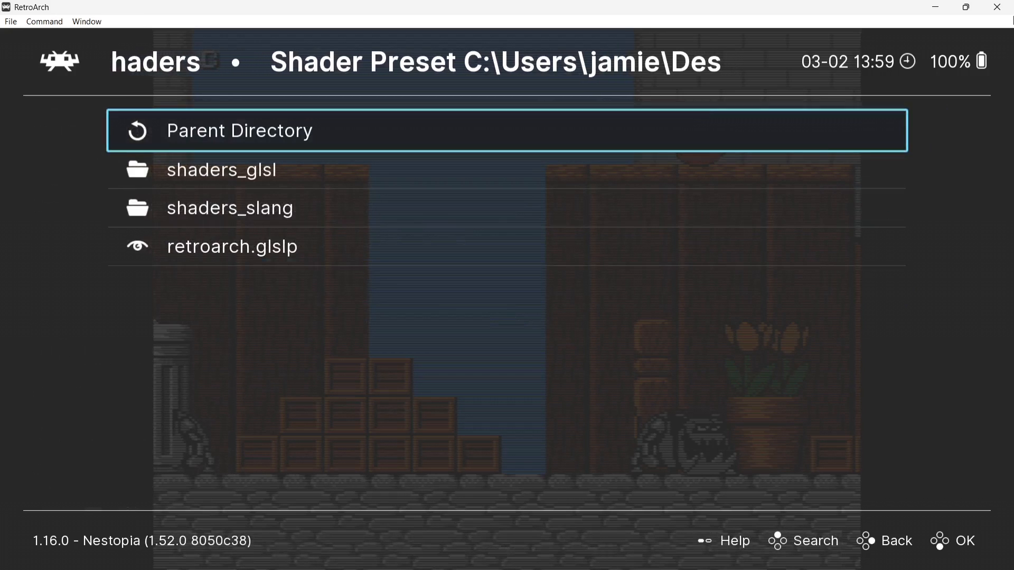
key(Down)
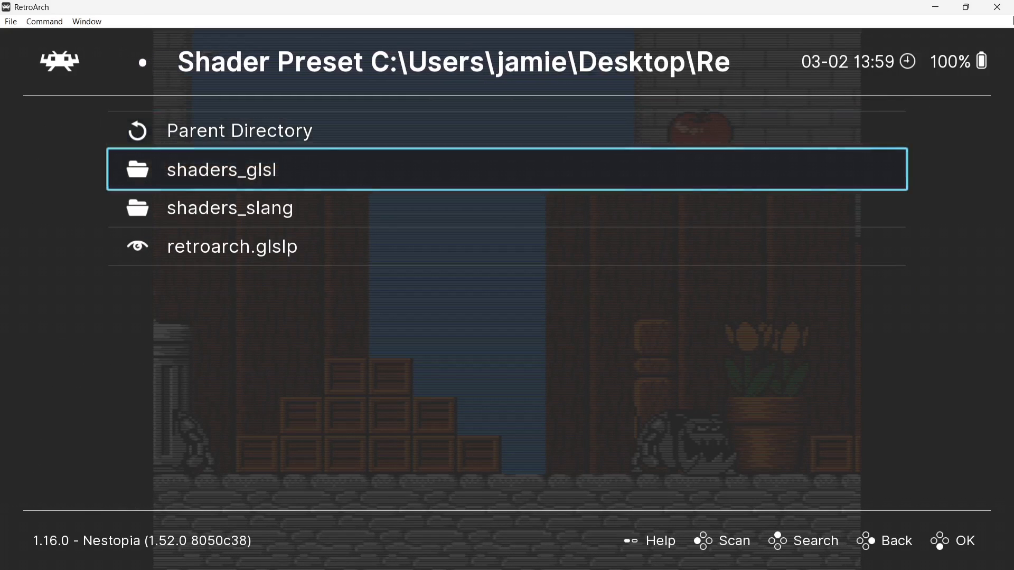
key(Return)
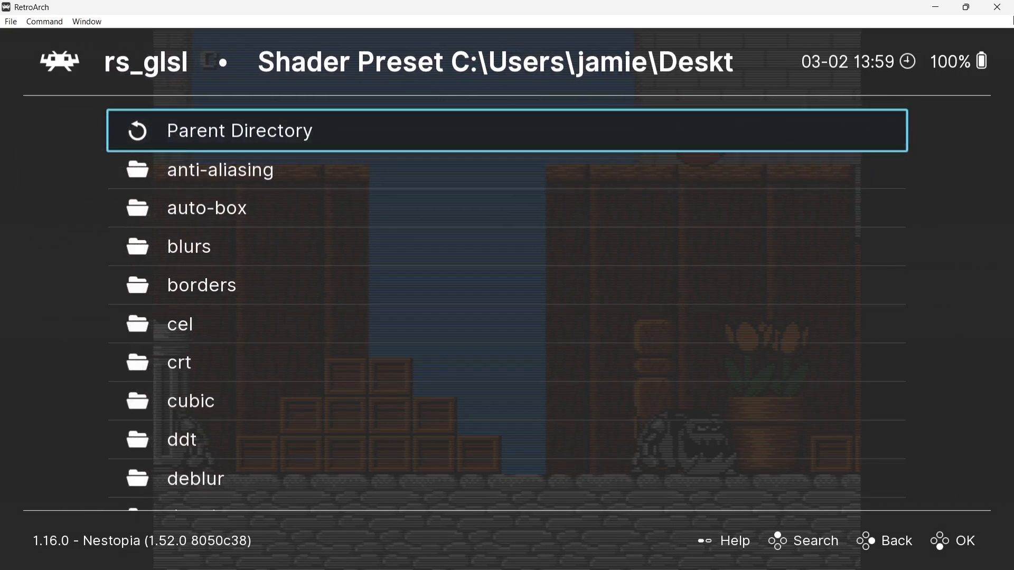
key(Down)
key(Down)
key(Down)
key(Down)
key(Down)
key(Down)
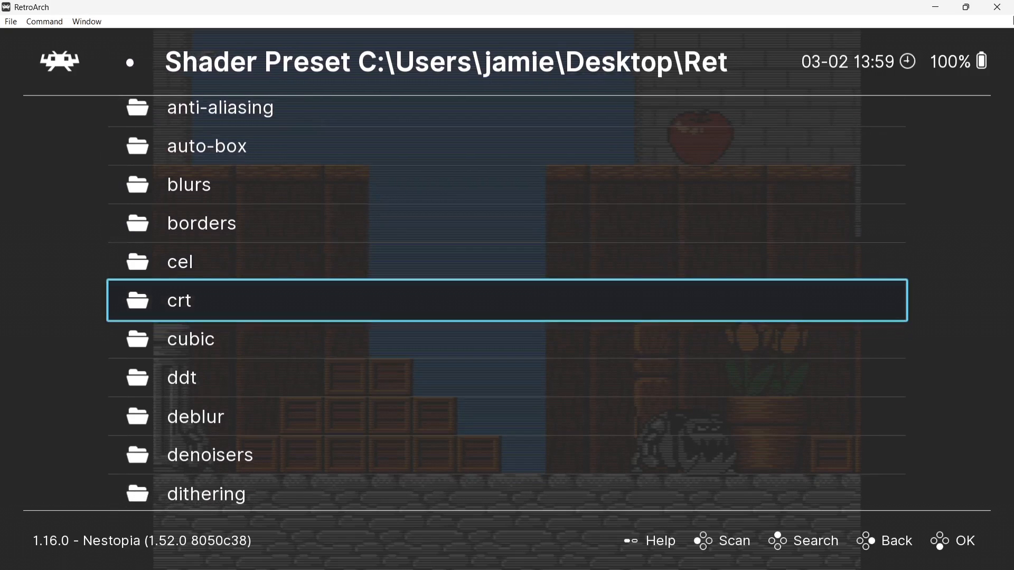
key(Up)
key(Up)
key(Return)
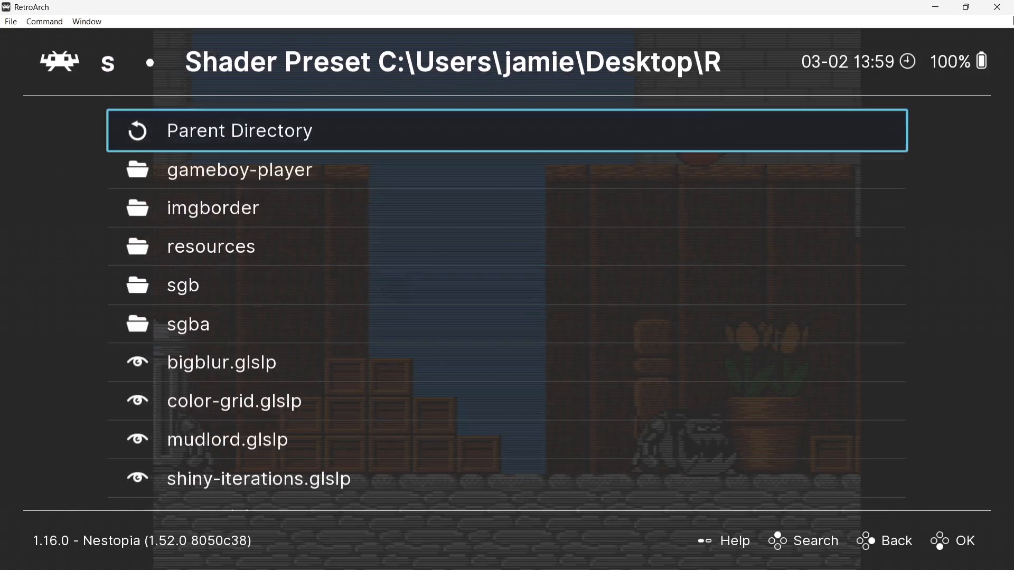
Step: Load the snow.glslp preset from the borders folder
key(Down)
key(Down)
key(Down)
key(Down)
key(Down)
key(Down)
key(Down)
key(Down)
key(Down)
key(Down)
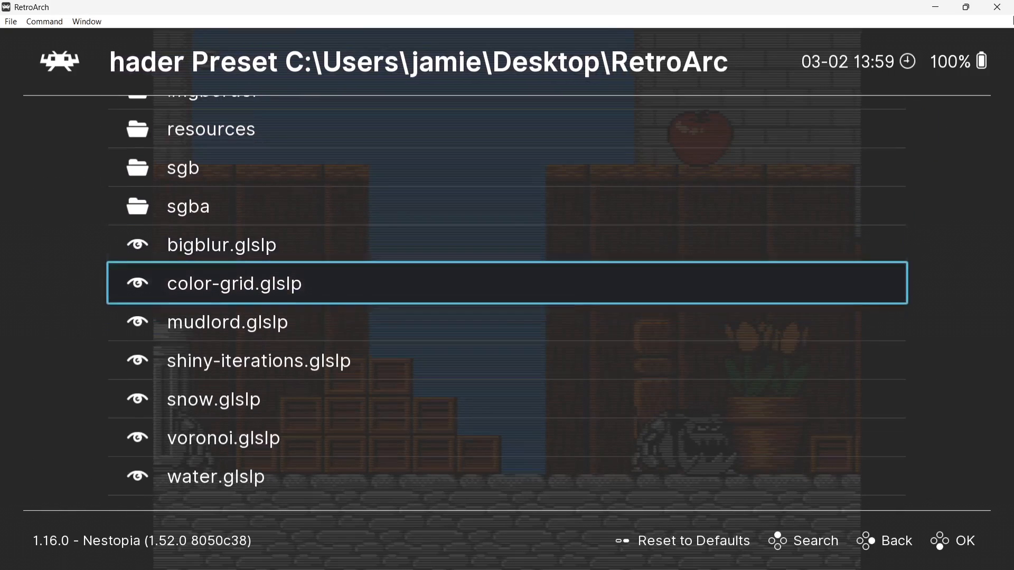
key(Return)
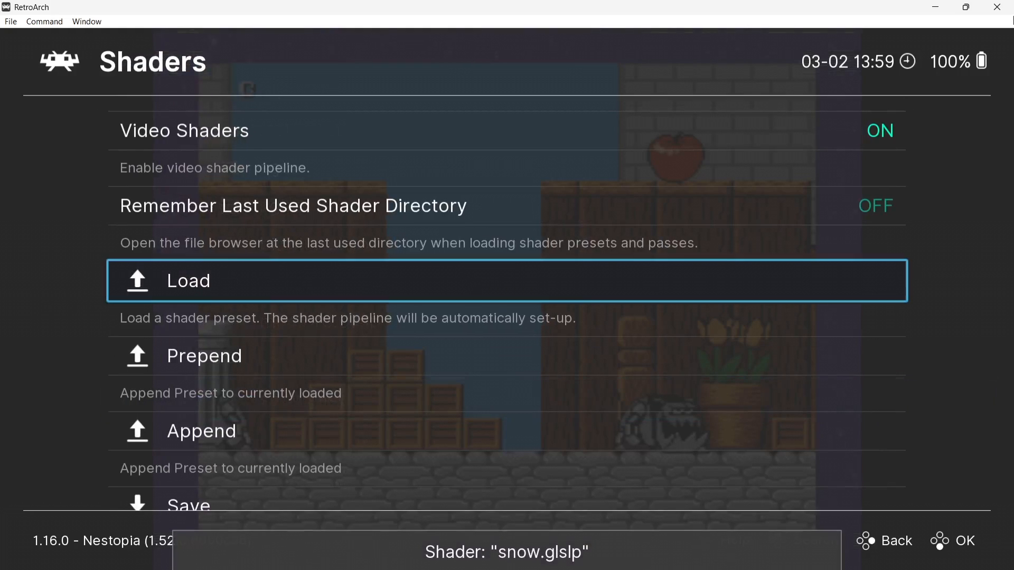
Step: Open the save options for the current shader preset
key(Down)
key(Down)
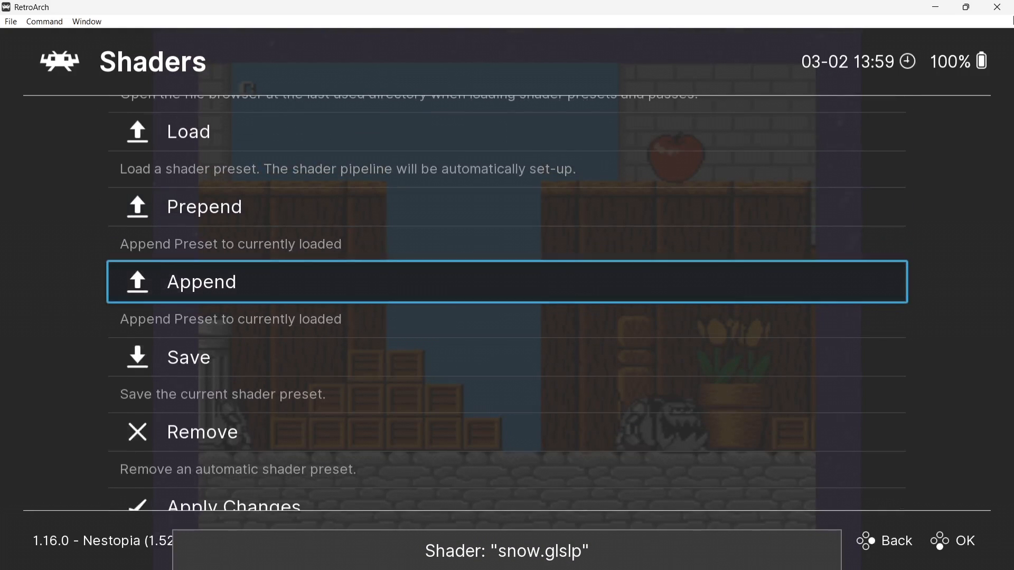
key(Down)
key(Return)
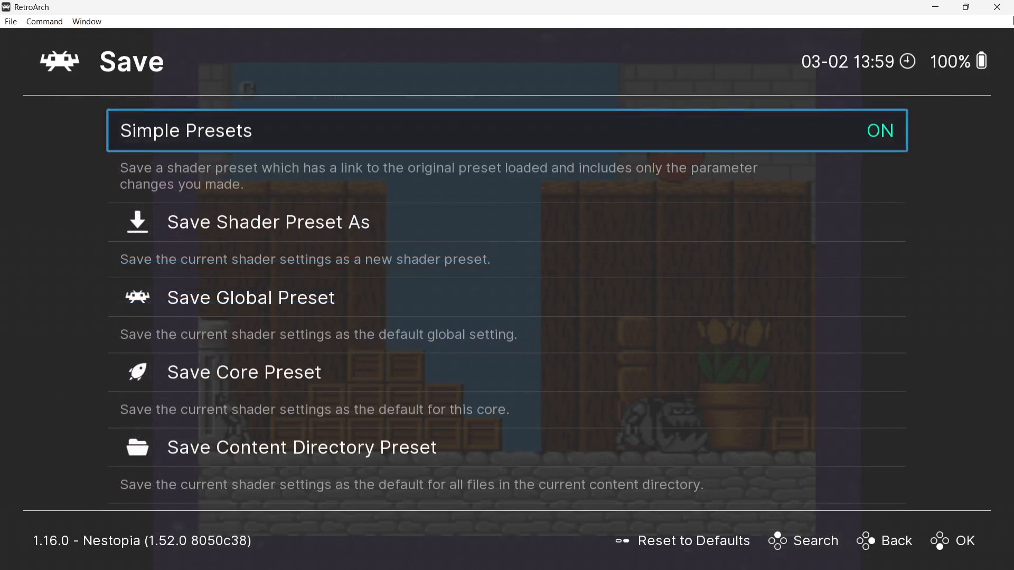
Step: Leave the shader settings and resume the game
key(BackSpace)
key(BackSpace)
key(BackSpace)
key(Return)
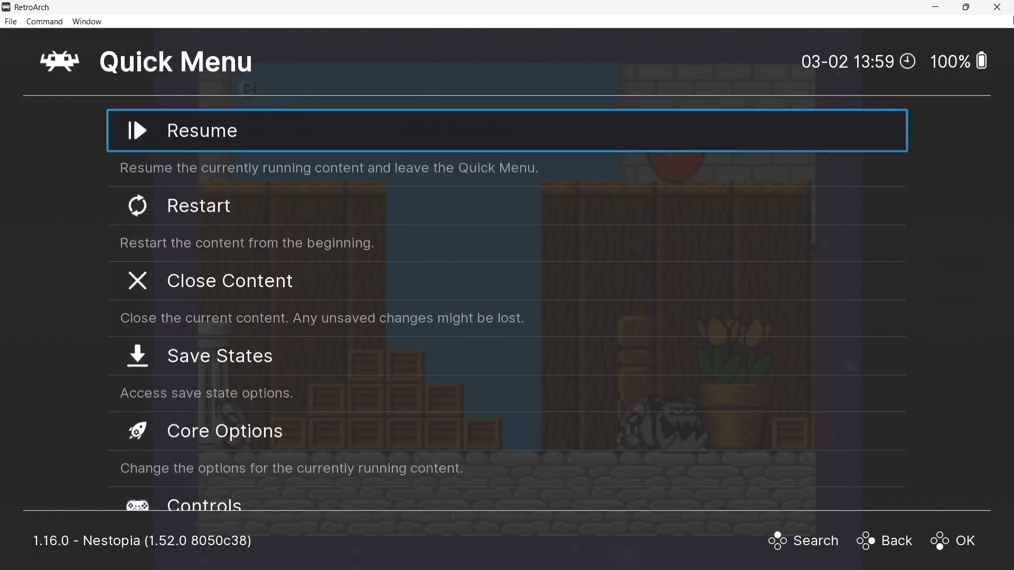
key(Return)
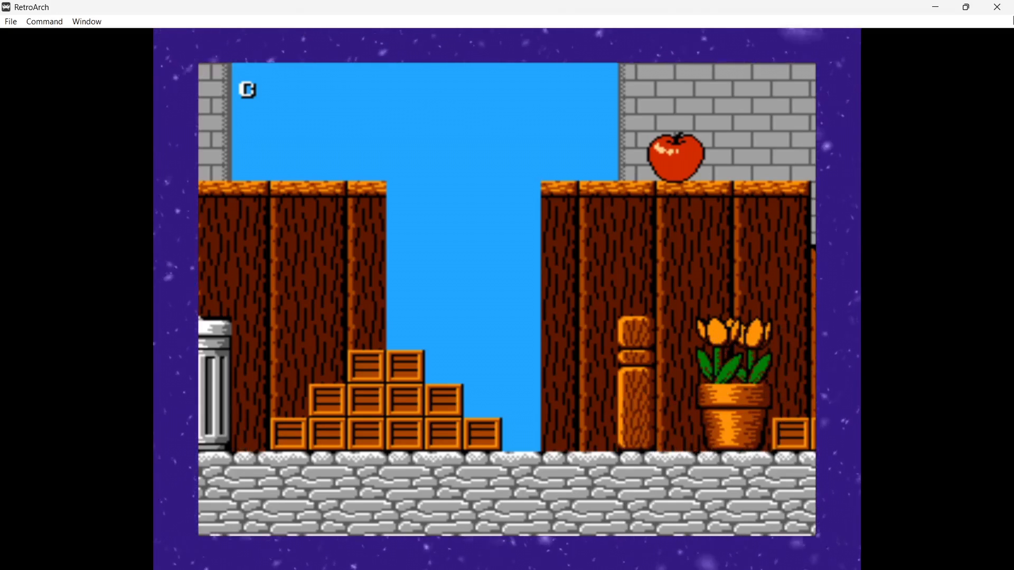
Step: Climb onto the wooden fence and run along it past the vertical metal pipe and the apple
key(z)
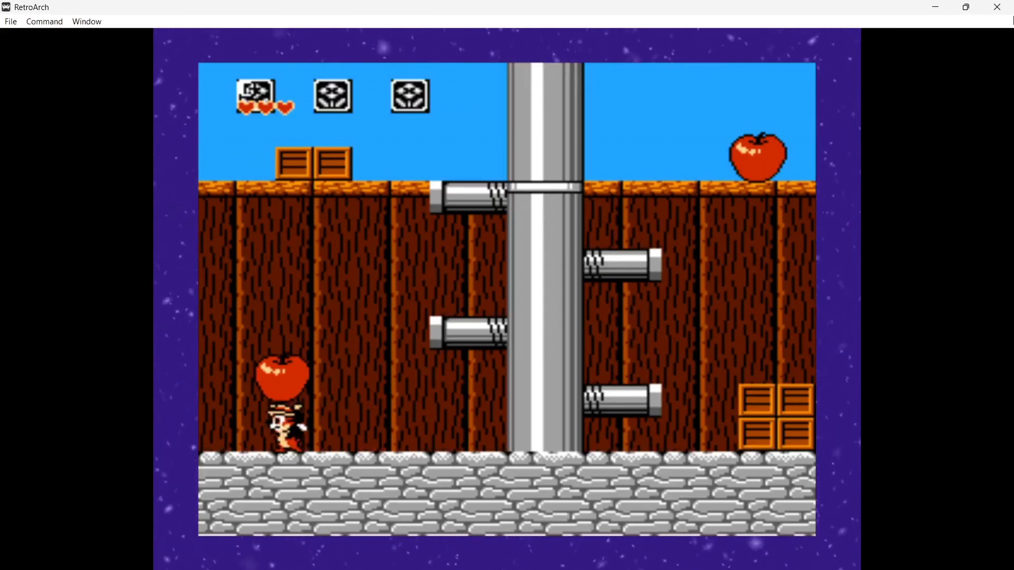
key(z)
key(Right)
key(x)
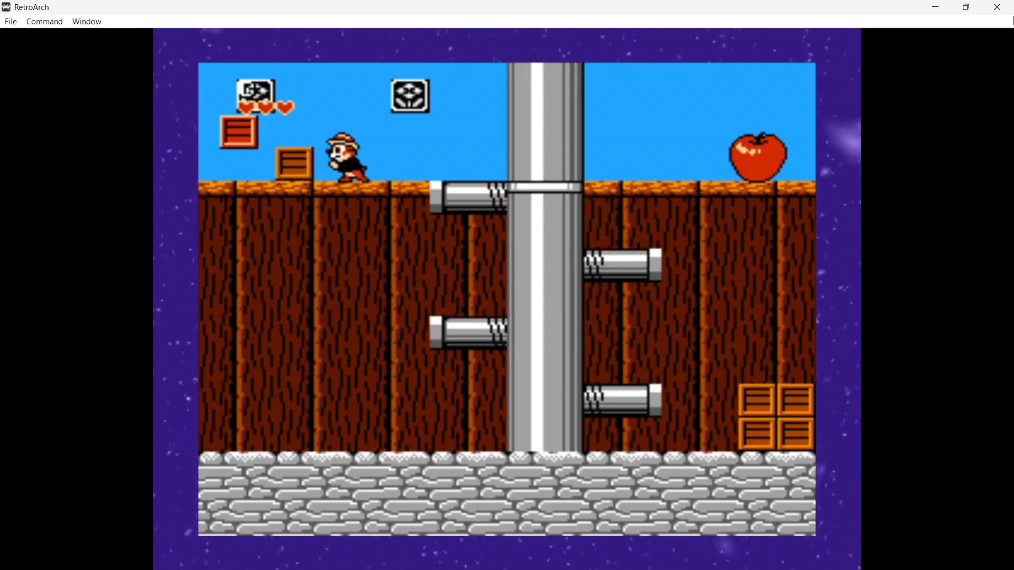
key(Right)
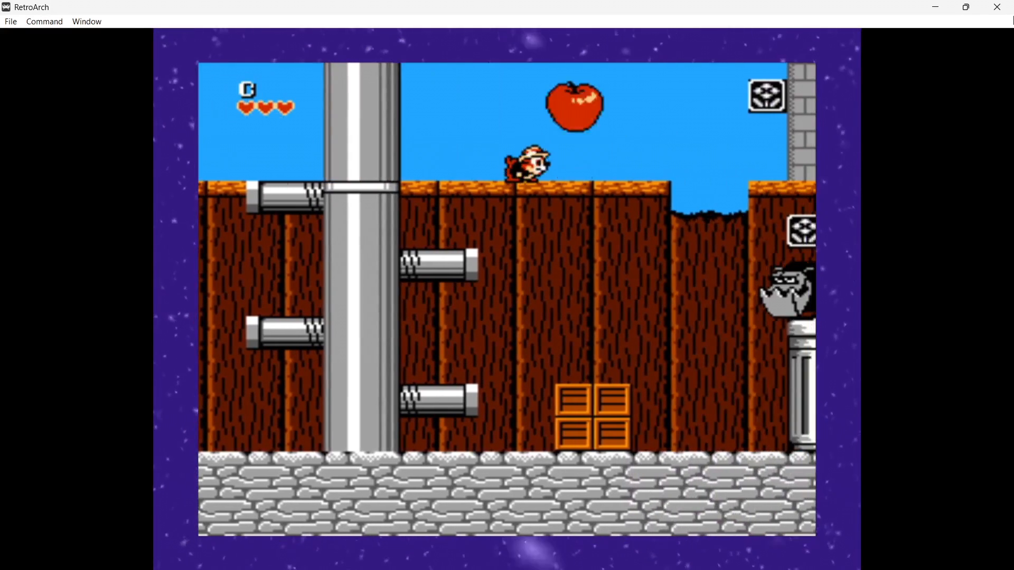
key(x)
Step: Pause the game and open the Shaders settings
key(F1)
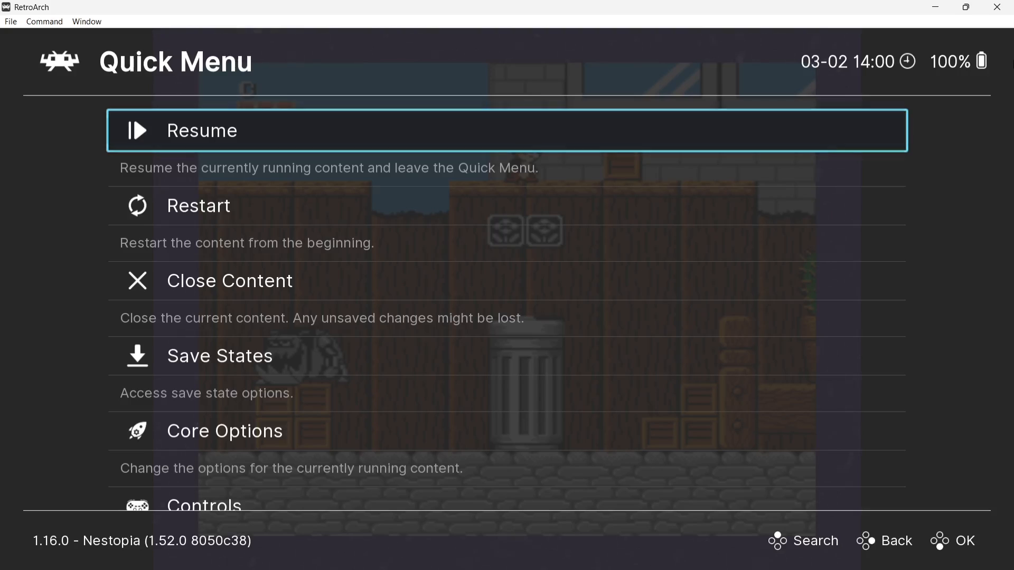
key(Down)
key(Down)
key(Down)
key(Down)
key(Down)
key(Down)
key(Down)
key(Down)
key(Down)
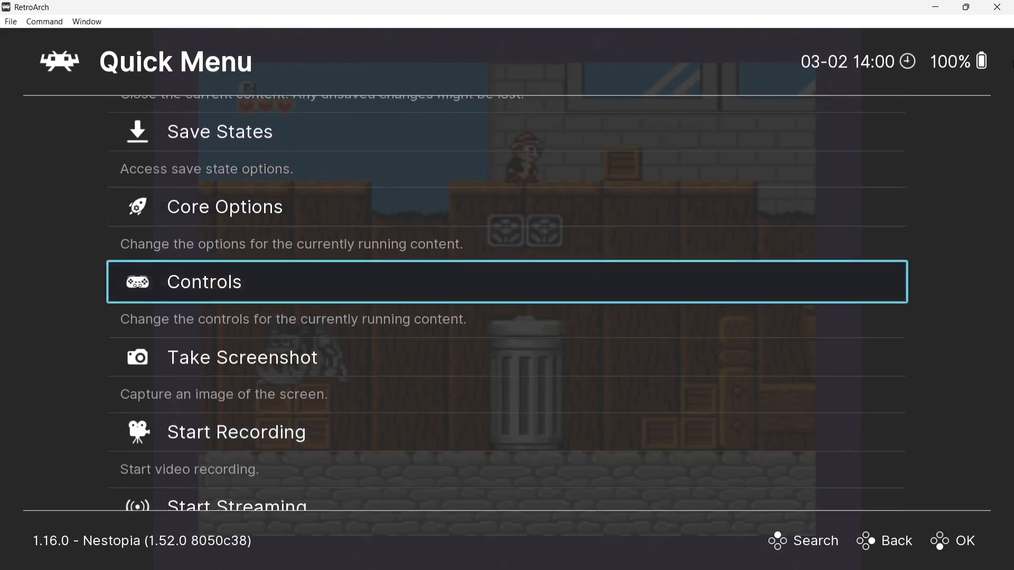
key(Down)
key(Down)
key(Down)
key(Return)
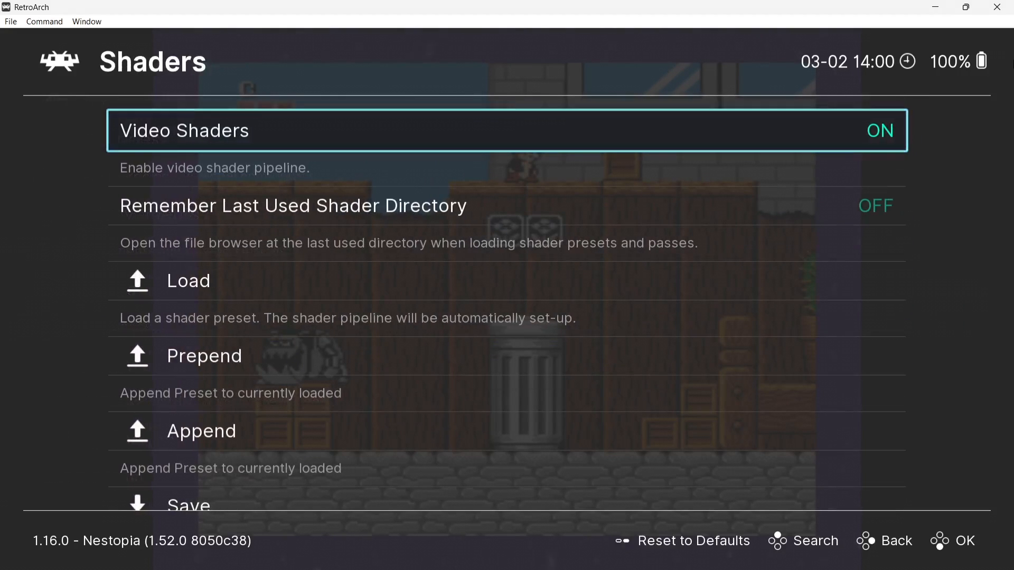
Step: Start loading a shader preset and browse to the film folder inside shaders_glsl
key(Down)
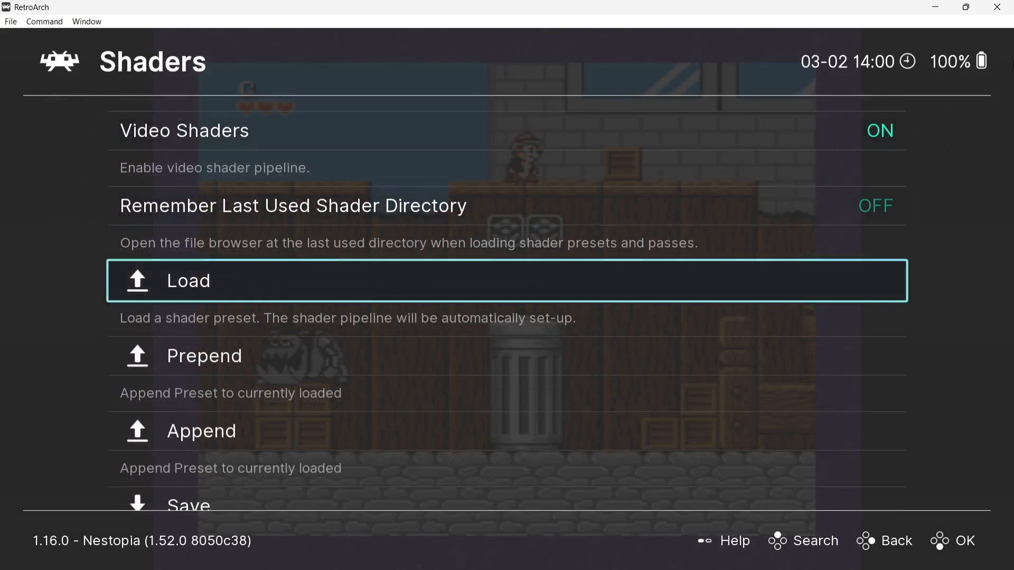
key(Return)
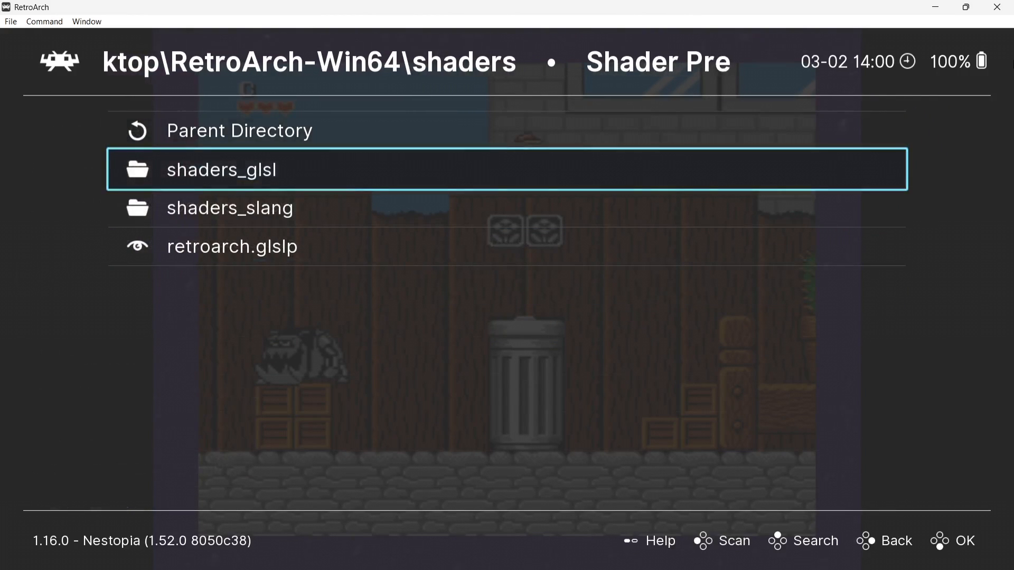
key(Down)
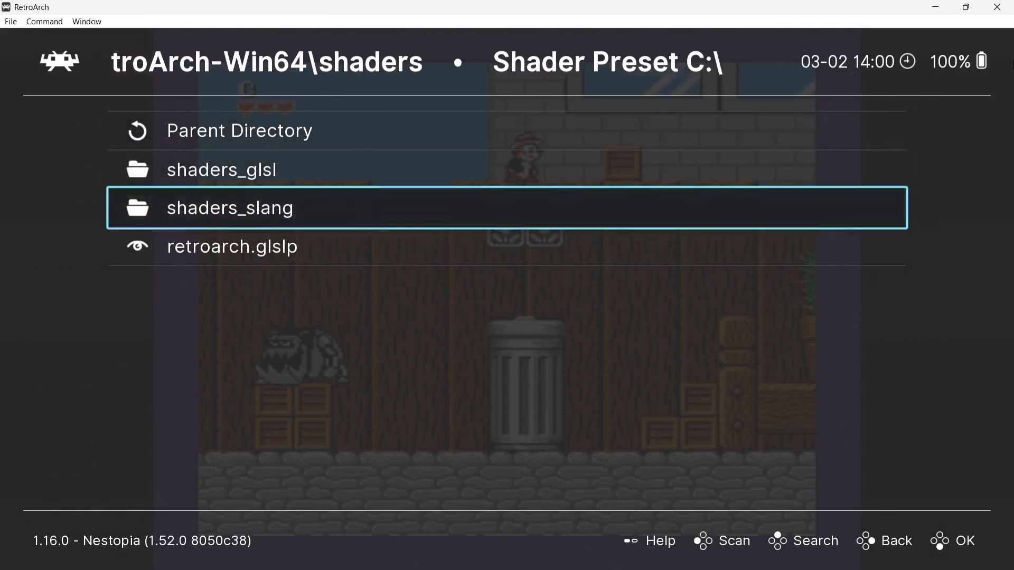
key(Up)
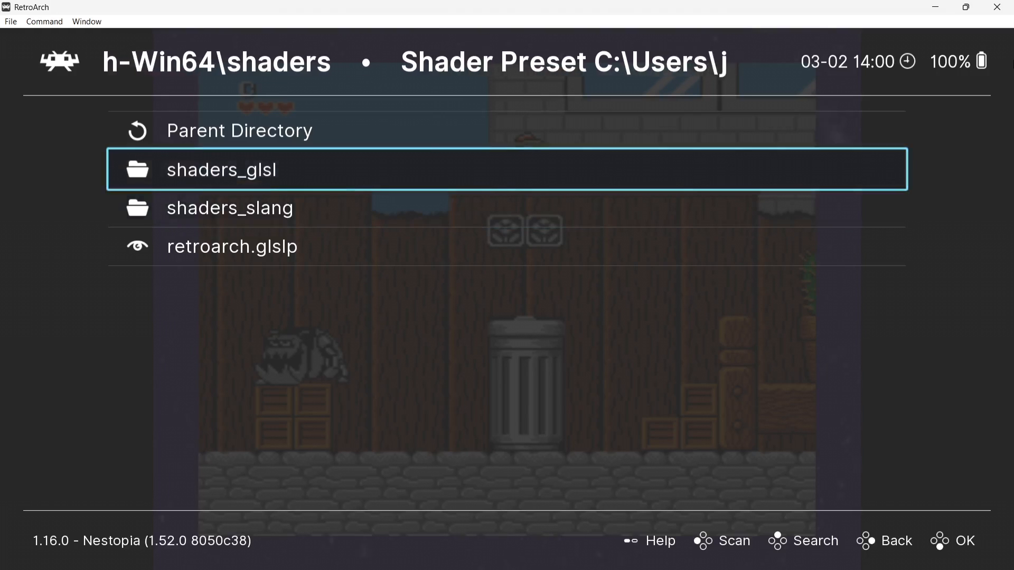
key(Return)
key(Down)
key(Down)
key(Down)
key(Down)
key(Down)
key(Down)
key(Down)
key(Down)
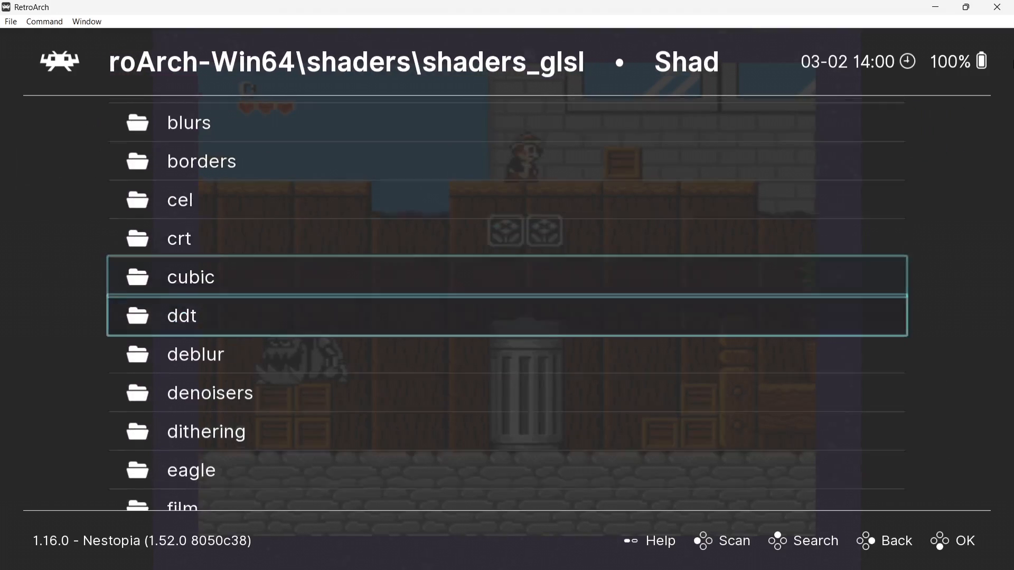
key(Down)
key(Down)
key(Down)
key(Down)
key(Down)
key(Return)
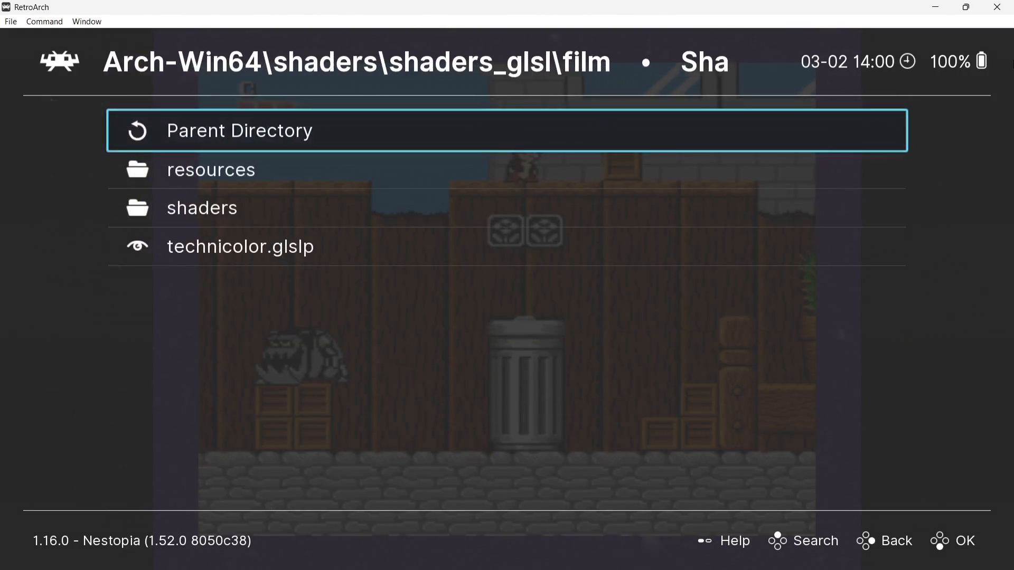
Step: Load the technicolor.glslp preset from the film folder
key(Return)
key(Down)
key(Down)
key(Down)
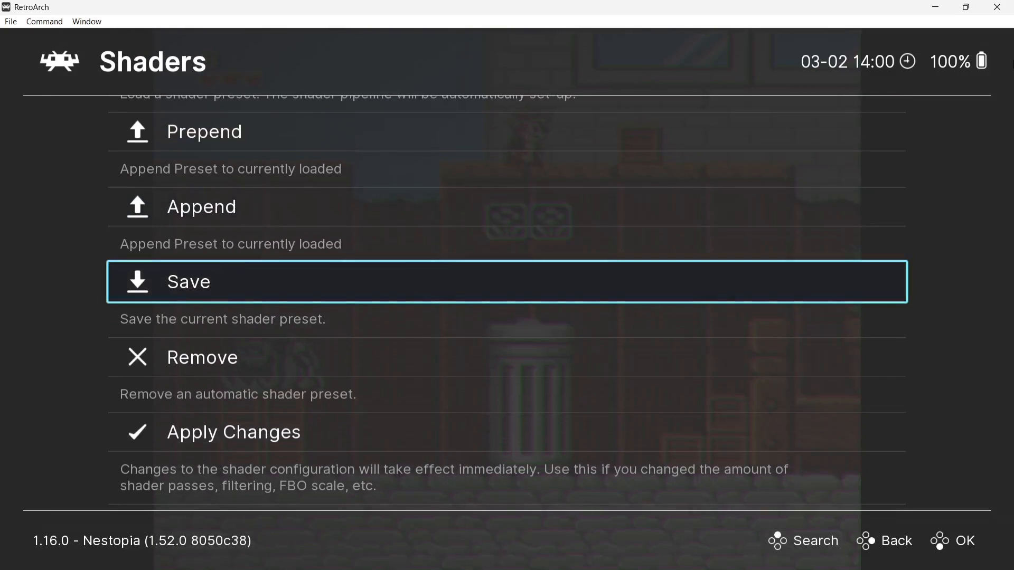
Step: Back out of the shader save options without saving and resume the game
key(Return)
key(BackSpace)
key(BackSpace)
key(BackSpace)
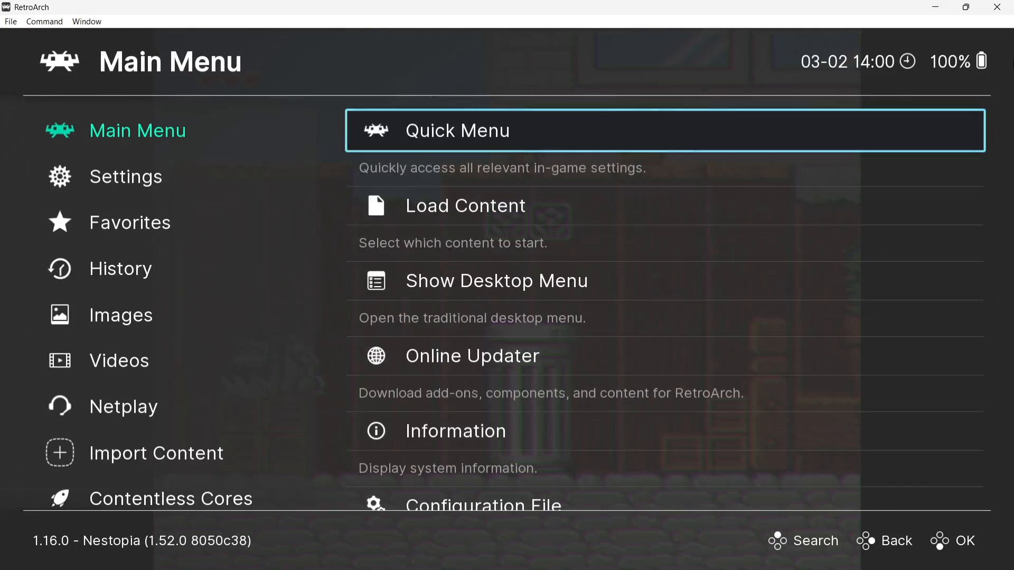
key(Return)
key(Return)
Step: Run along the fence over the flower pots and crates to the gap above the stacked crates
key(Right)
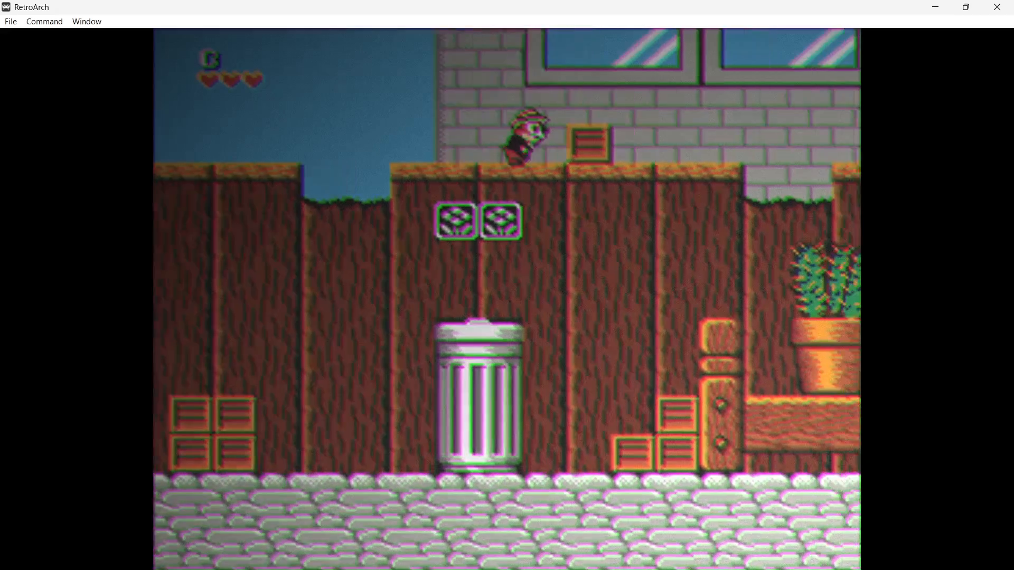
key(x)
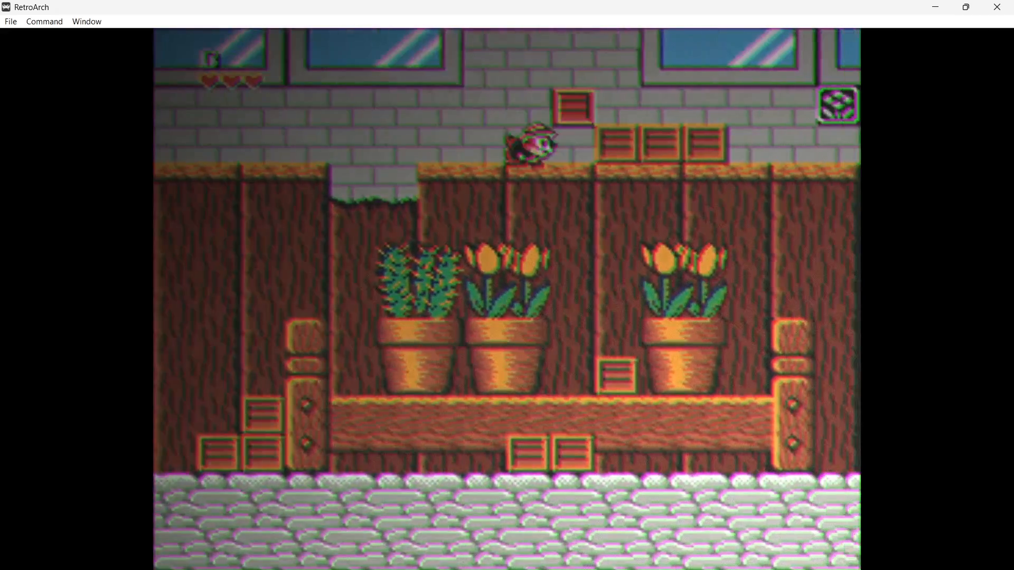
key(z)
key(z)
key(z)
key(z)
key(Right)
key(z)
key(z)
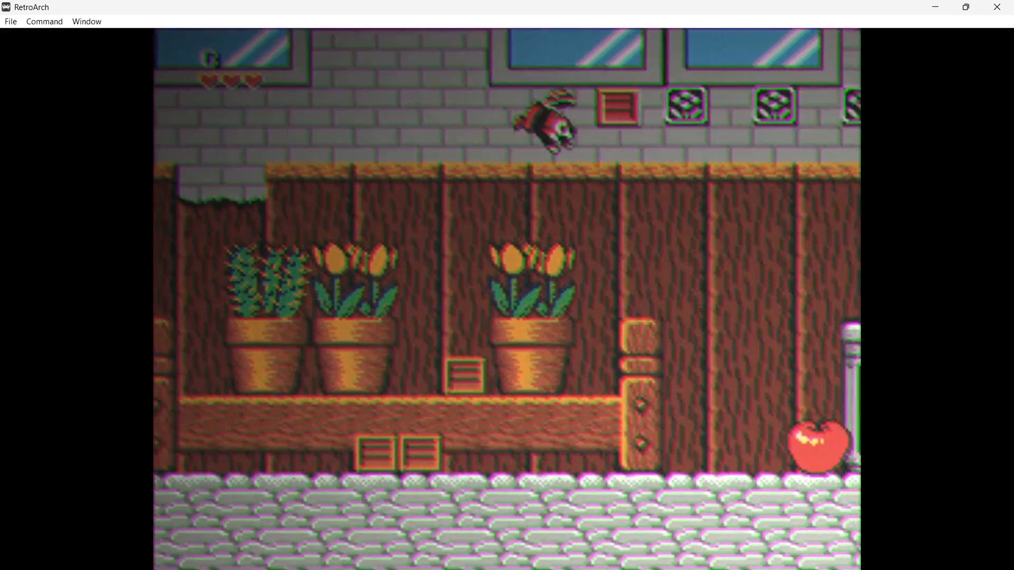
key(x)
key(Right)
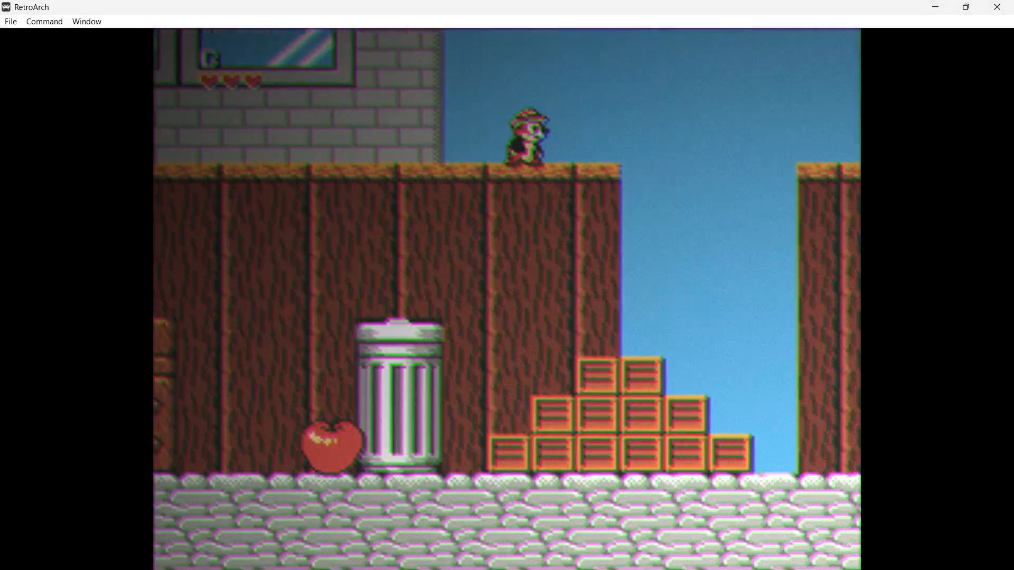
Step: Pause the game and open the On-Screen Overlay settings
key(F1)
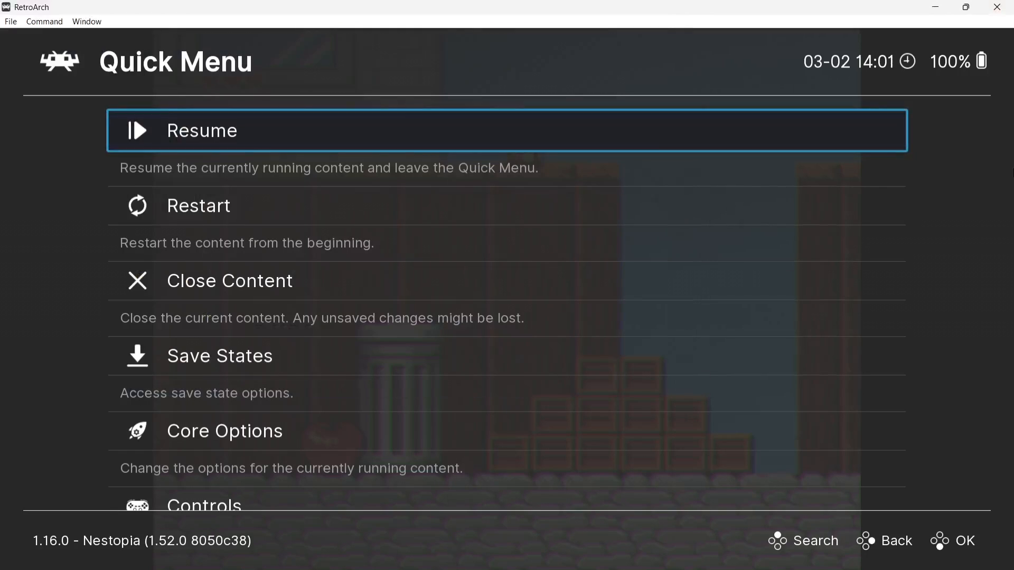
key(BackSpace)
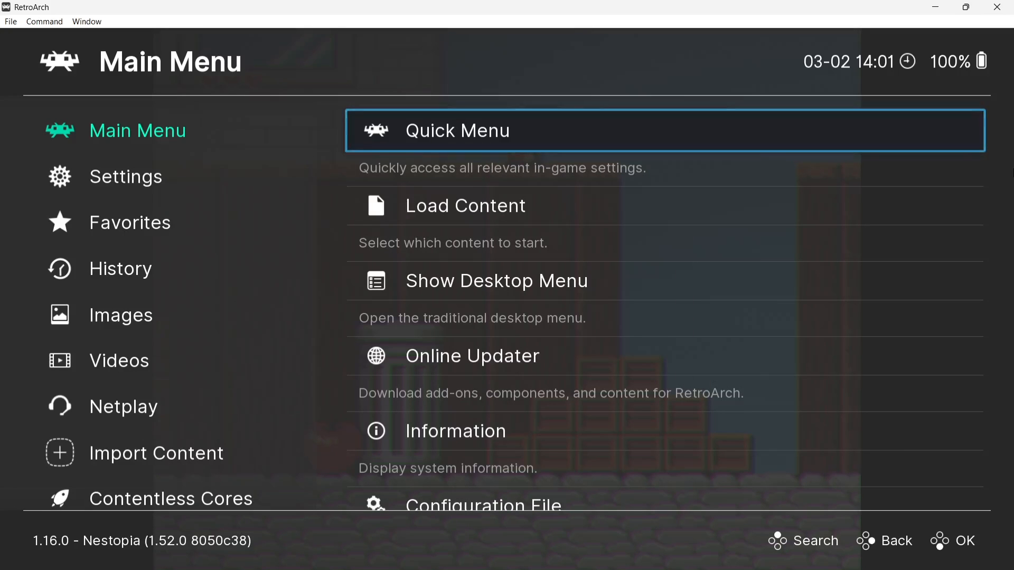
key(Left)
key(Down)
key(Up)
key(Right)
key(Return)
key(Down)
key(Down)
key(Down)
key(Down)
key(Down)
key(Down)
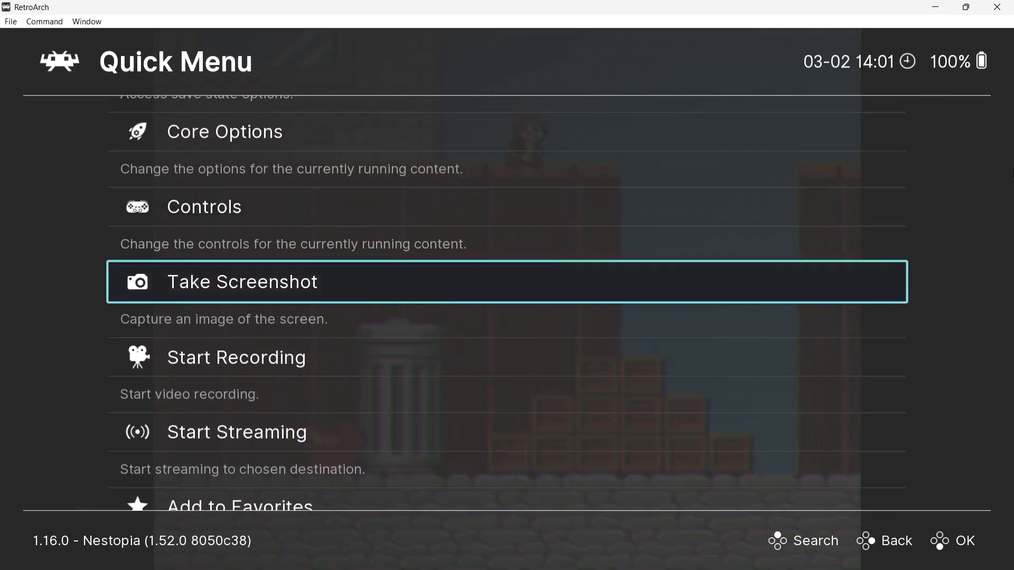
key(Down)
key(Down)
key(Down)
key(Down)
key(Return)
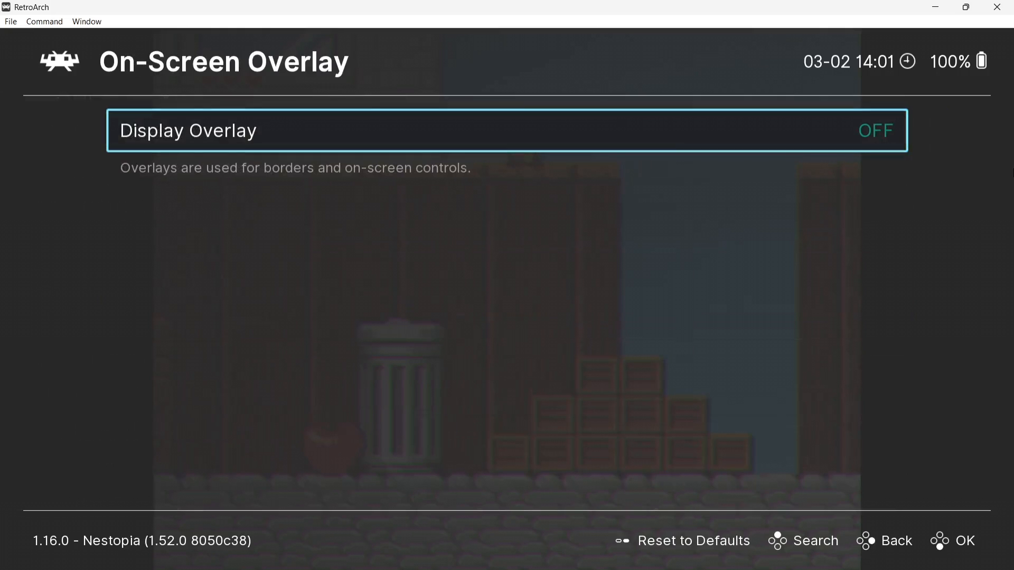
Step: Turn on Display Overlay and select snes-lttp.cfg as the overlay preset
key(Right)
key(Down)
key(Return)
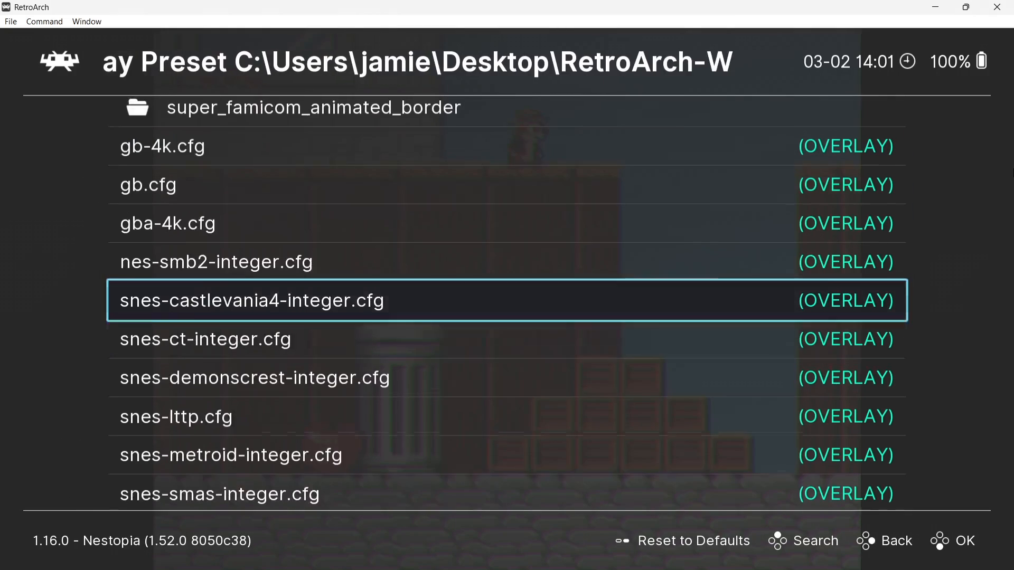
key(Down)
key(Down)
key(Down)
key(Return)
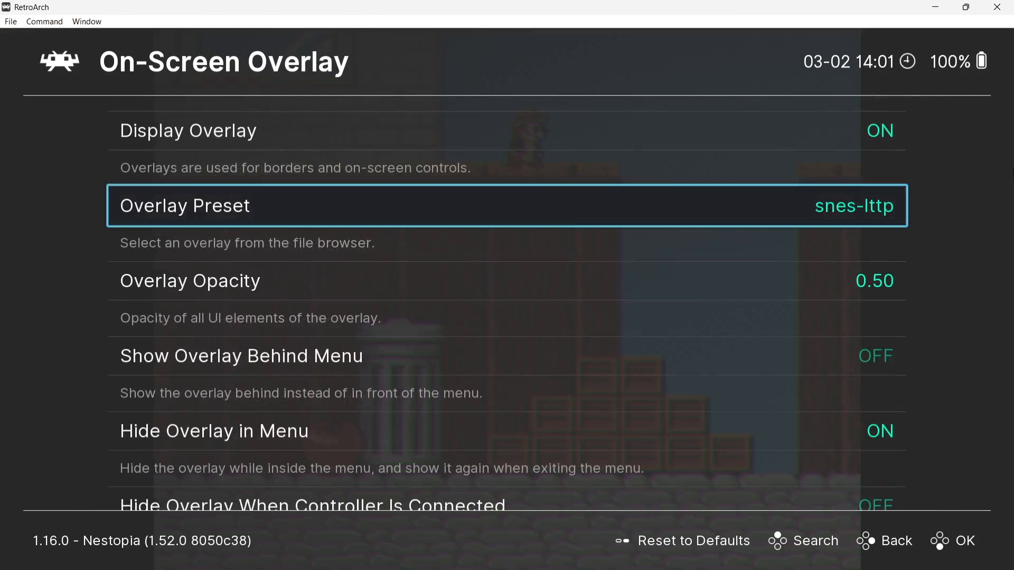
Step: Leave the overlay settings and resume the game
key(BackSpace)
key(BackSpace)
key(Right)
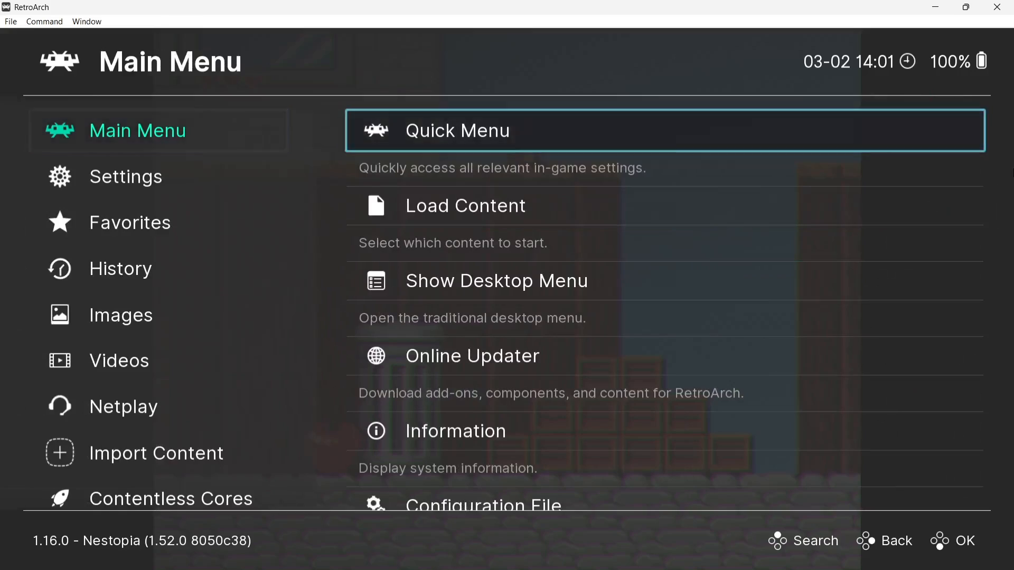
key(Return)
key(Return)
Step: Jump over the robot bulldog from the stacked crates and climb onto the fence beside the apple
key(Right)
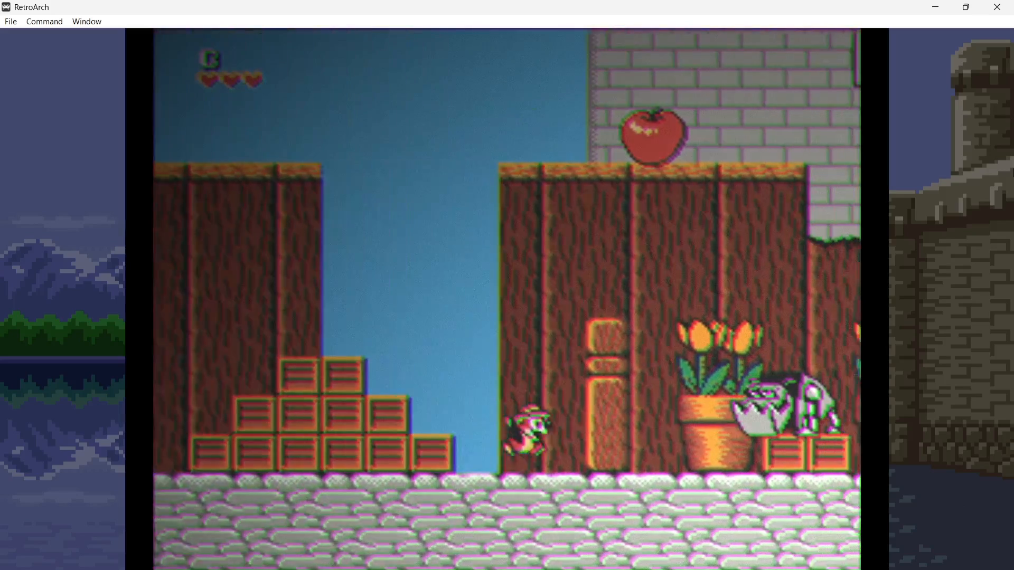
key(Left)
key(x)
key(x)
key(Right)
key(x)
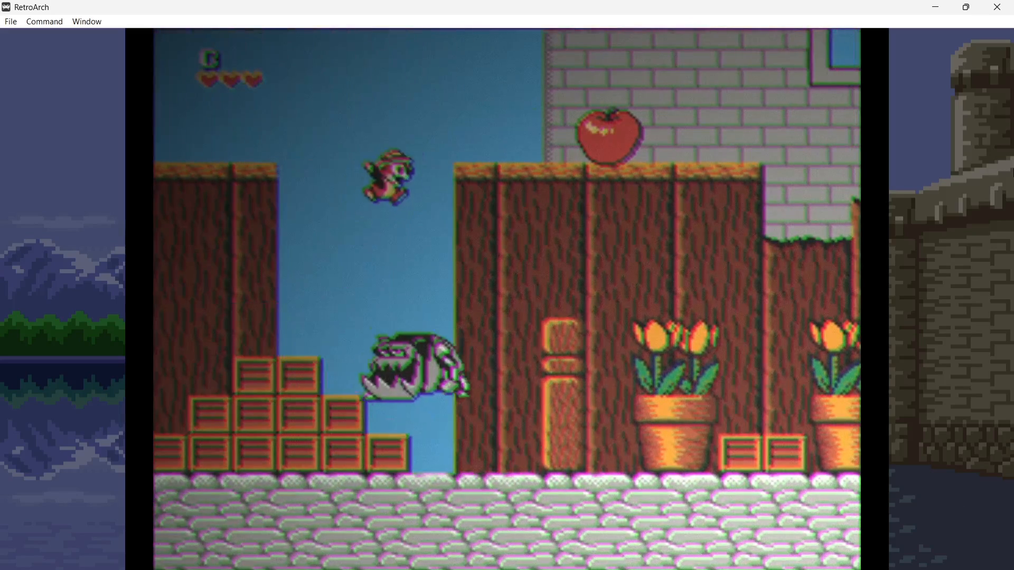
key(x)
key(x)
key(Left)
key(Right)
key(z)
key(Right)
key(z)
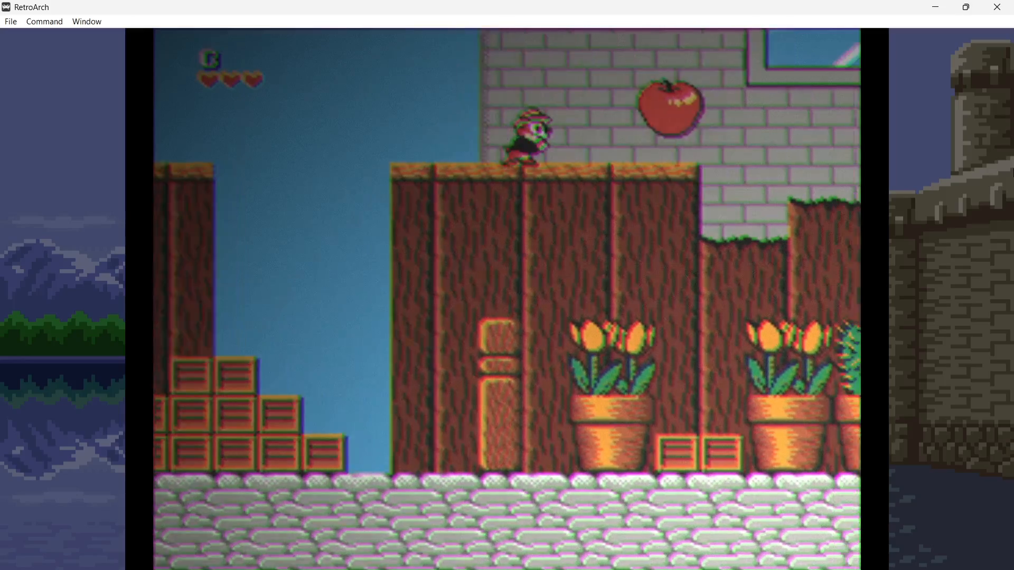
Step: Run on past the apple and over the flower pots to the crate column before the trash cans
key(x)
key(x)
key(Right)
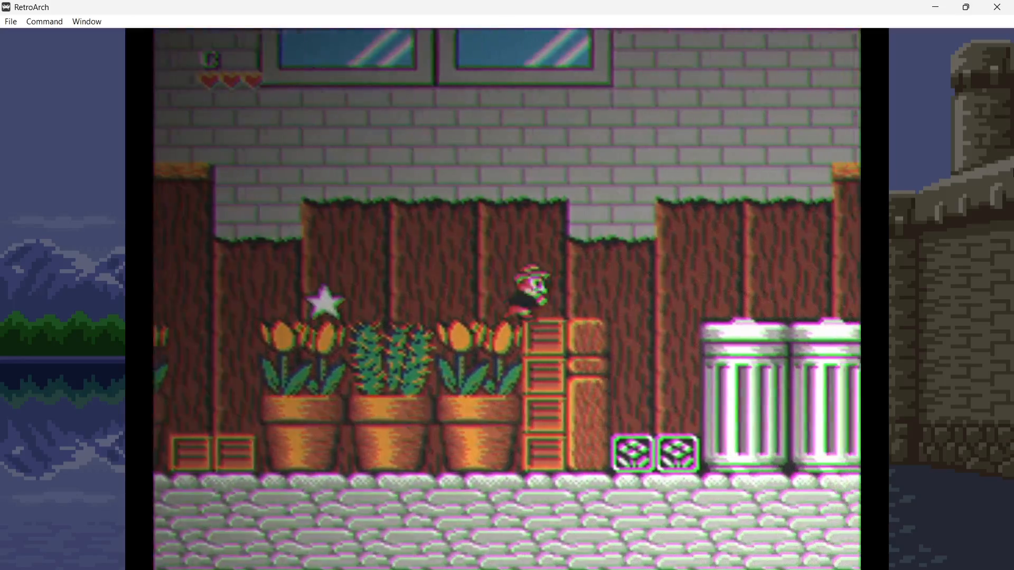
key(x)
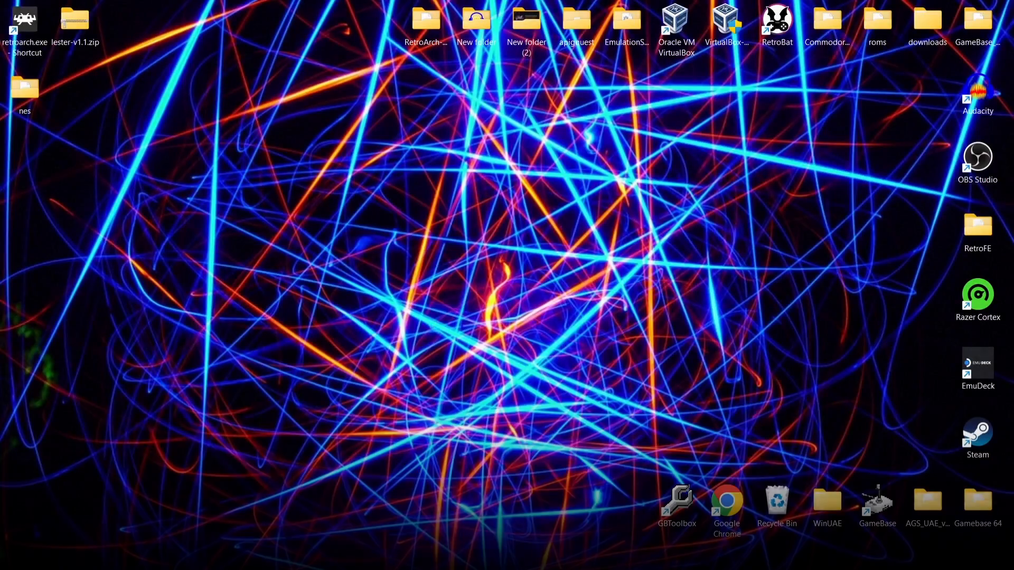